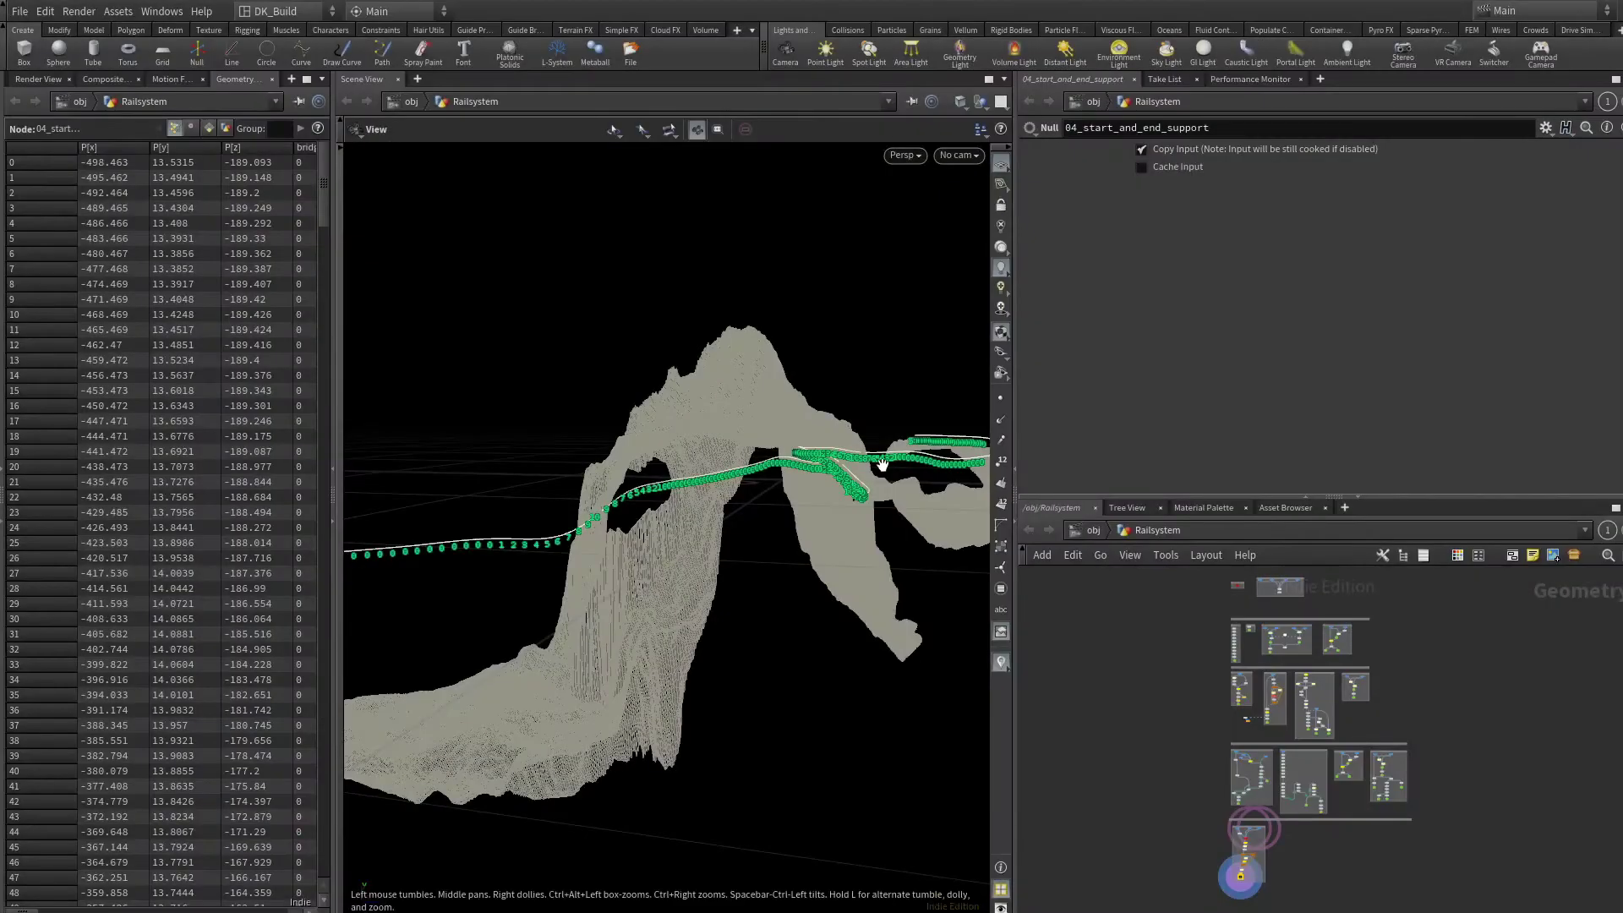
Frame the rail and untick the support visualizer in Display Options, leaving a plain white curve.
drag(883, 353, 836, 389)
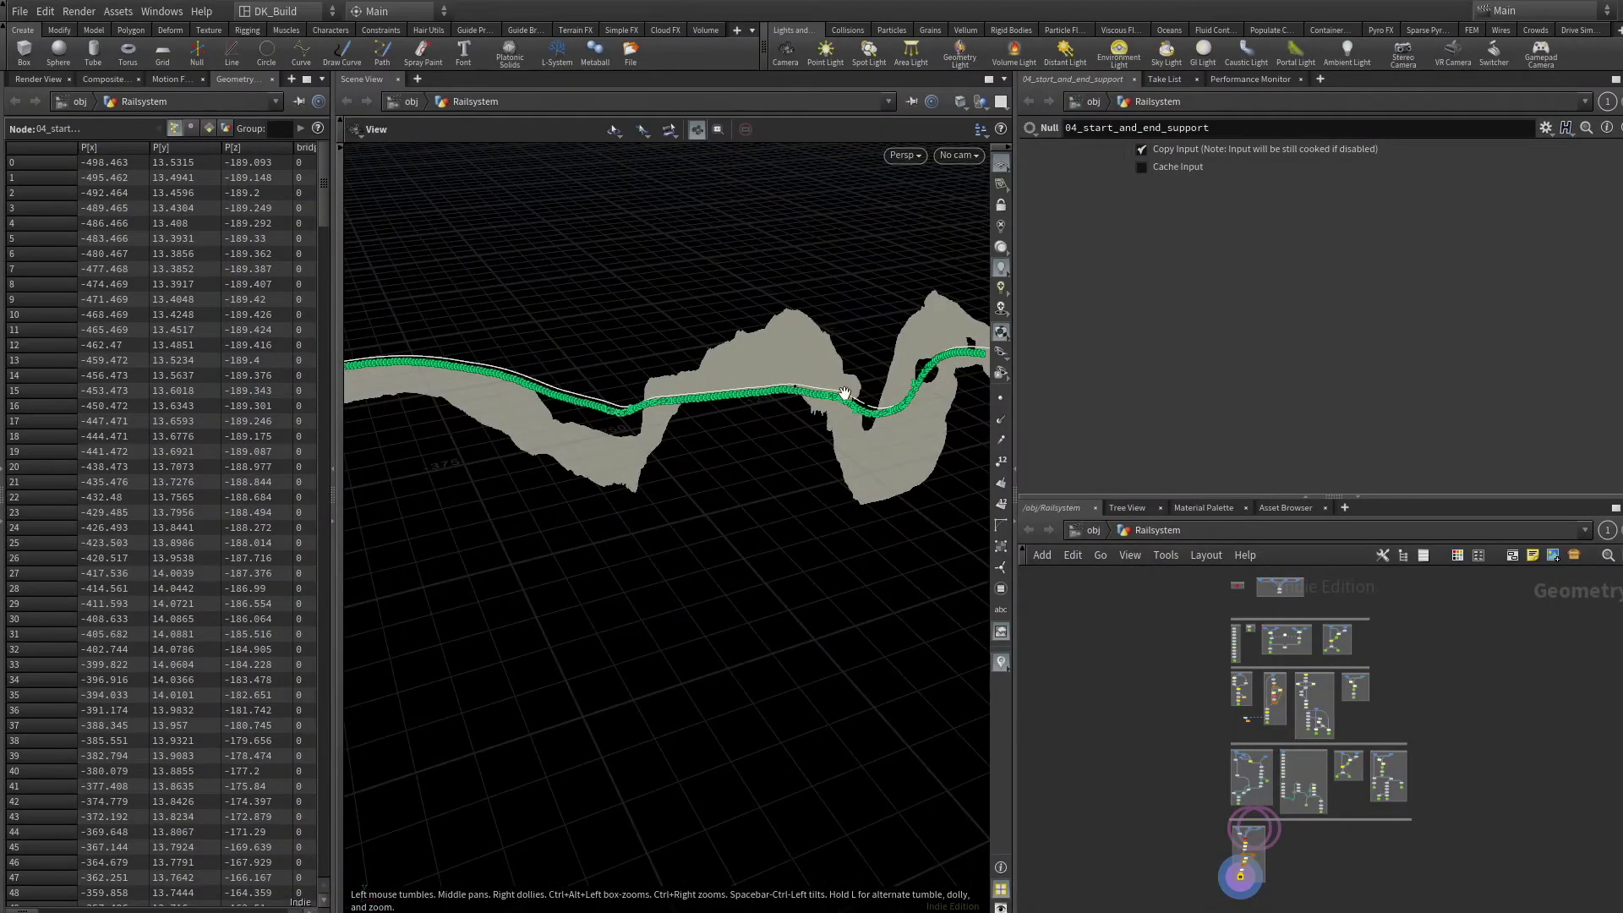
scroll(468, 421, up, 2)
drag(468, 421, 679, 350)
key(f)
key(d)
click(676, 714)
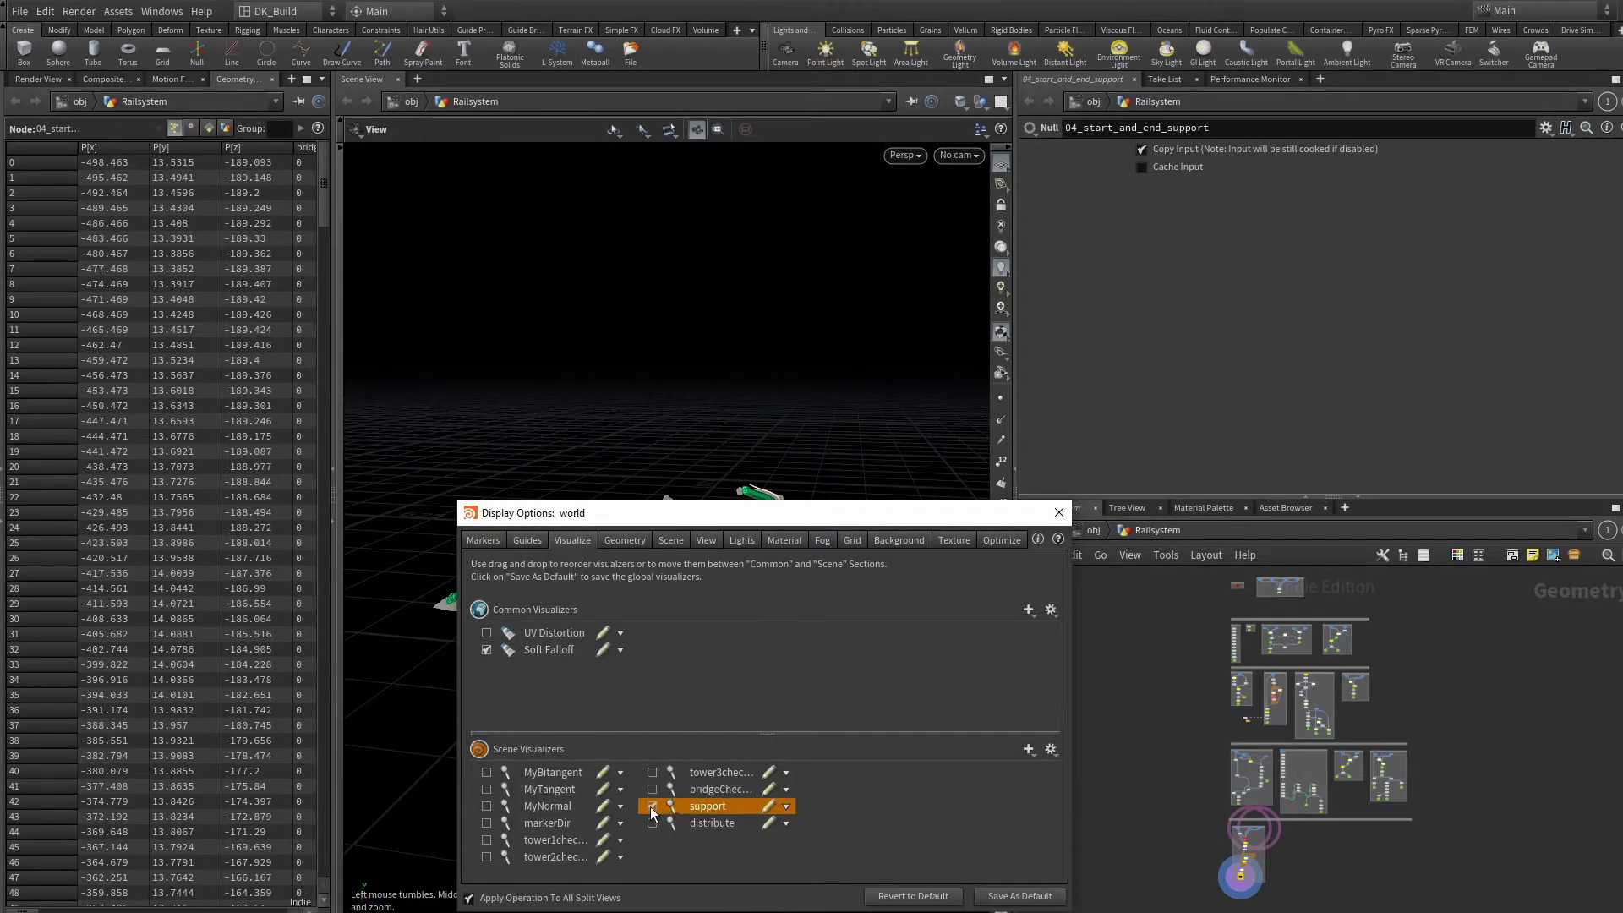
key(Escape)
scroll(671, 659, up, 3)
scroll(1264, 879, up, 8)
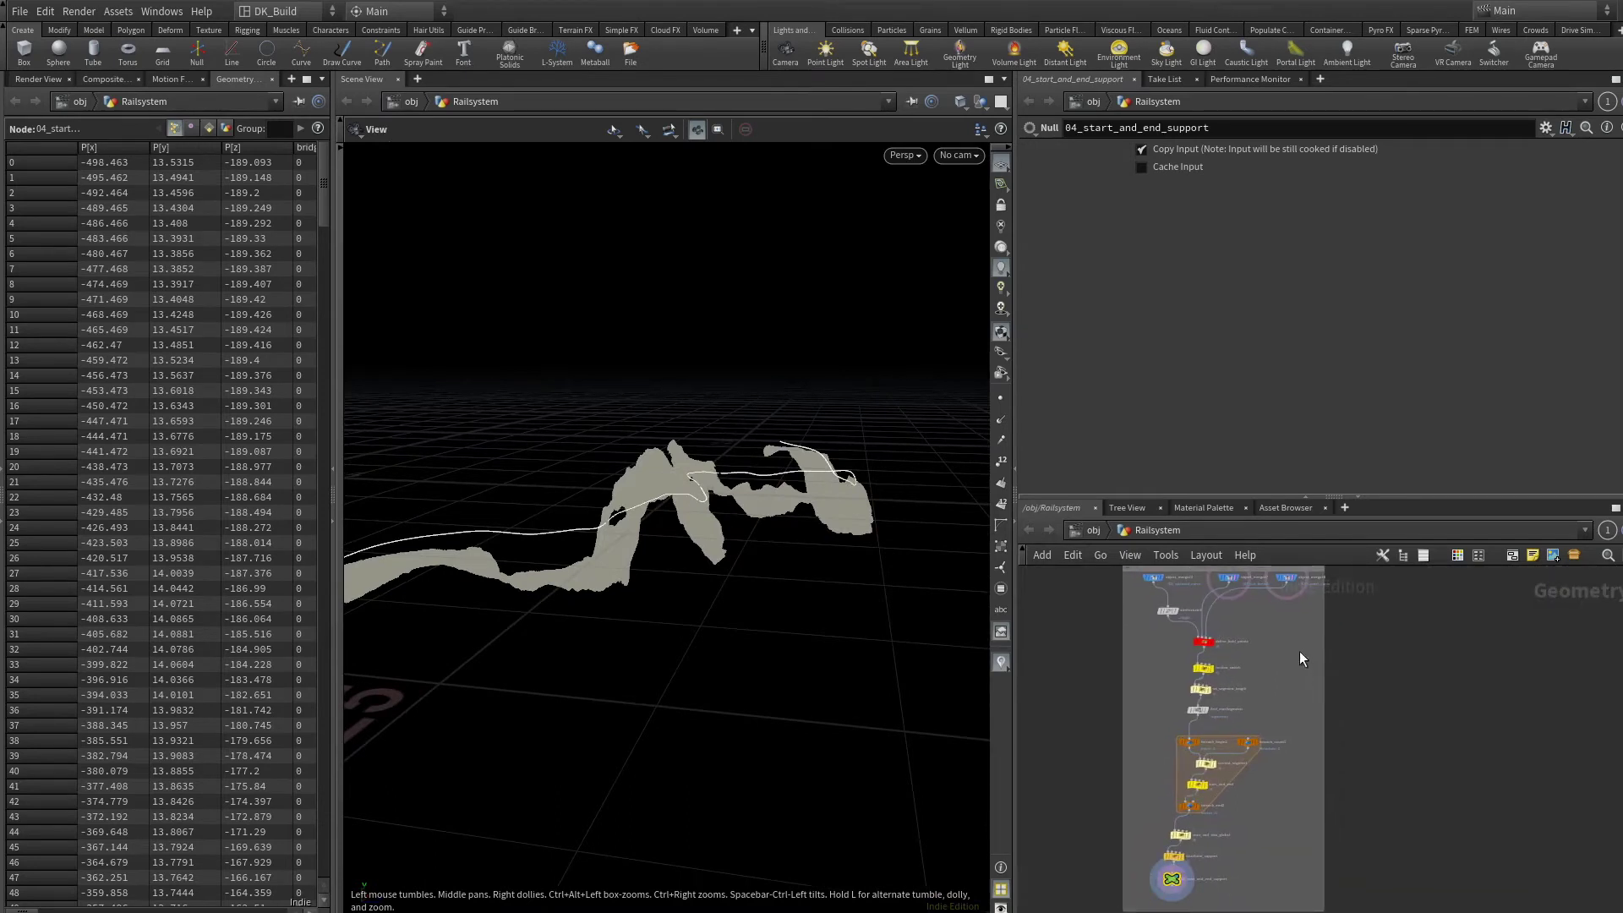
scroll(1269, 823, up, 5)
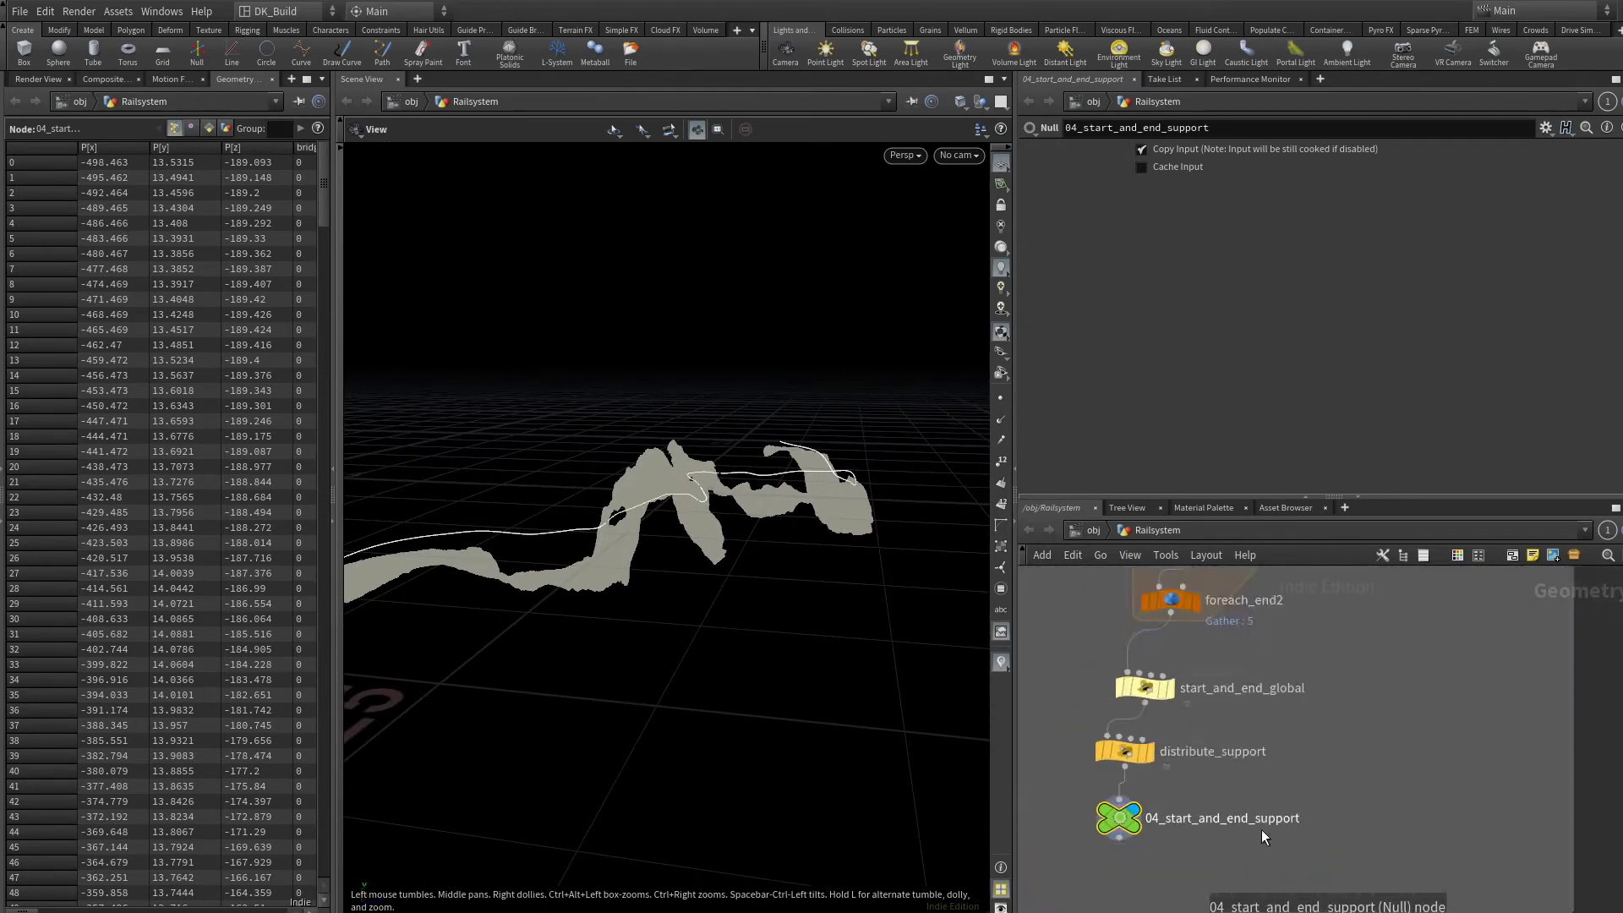
scroll(1261, 829, down, 8)
scroll(1293, 710, up, 4)
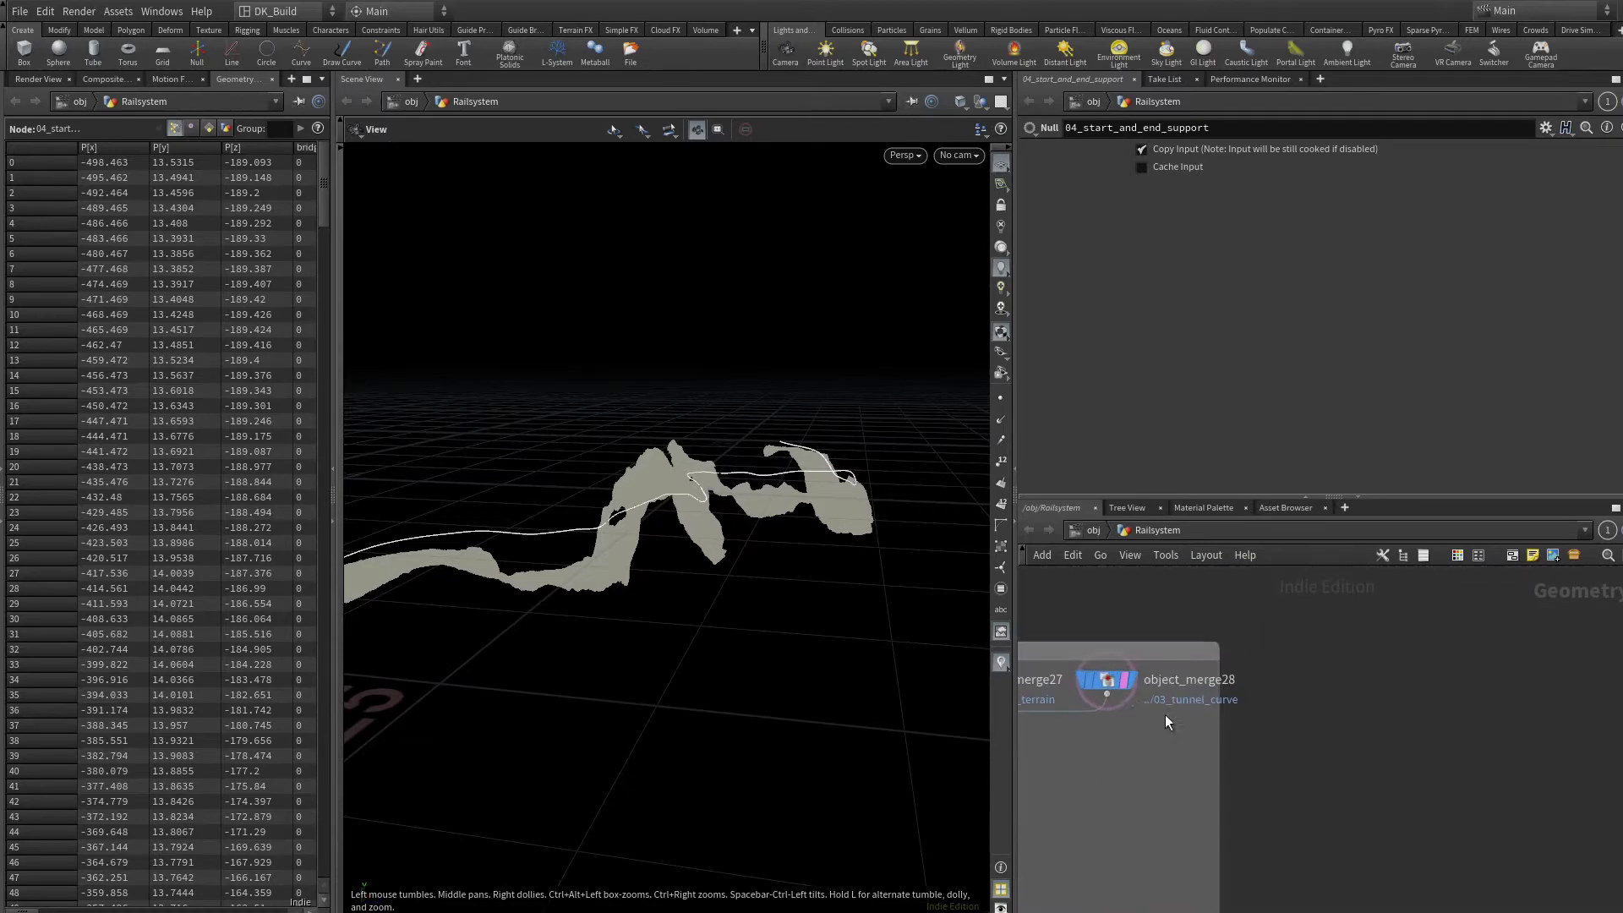
Duplicate object_merge28 as object_merge29 pulling from 04_start_and_end_support, aligned with the other merges.
alt+drag(1107, 680, 1435, 695)
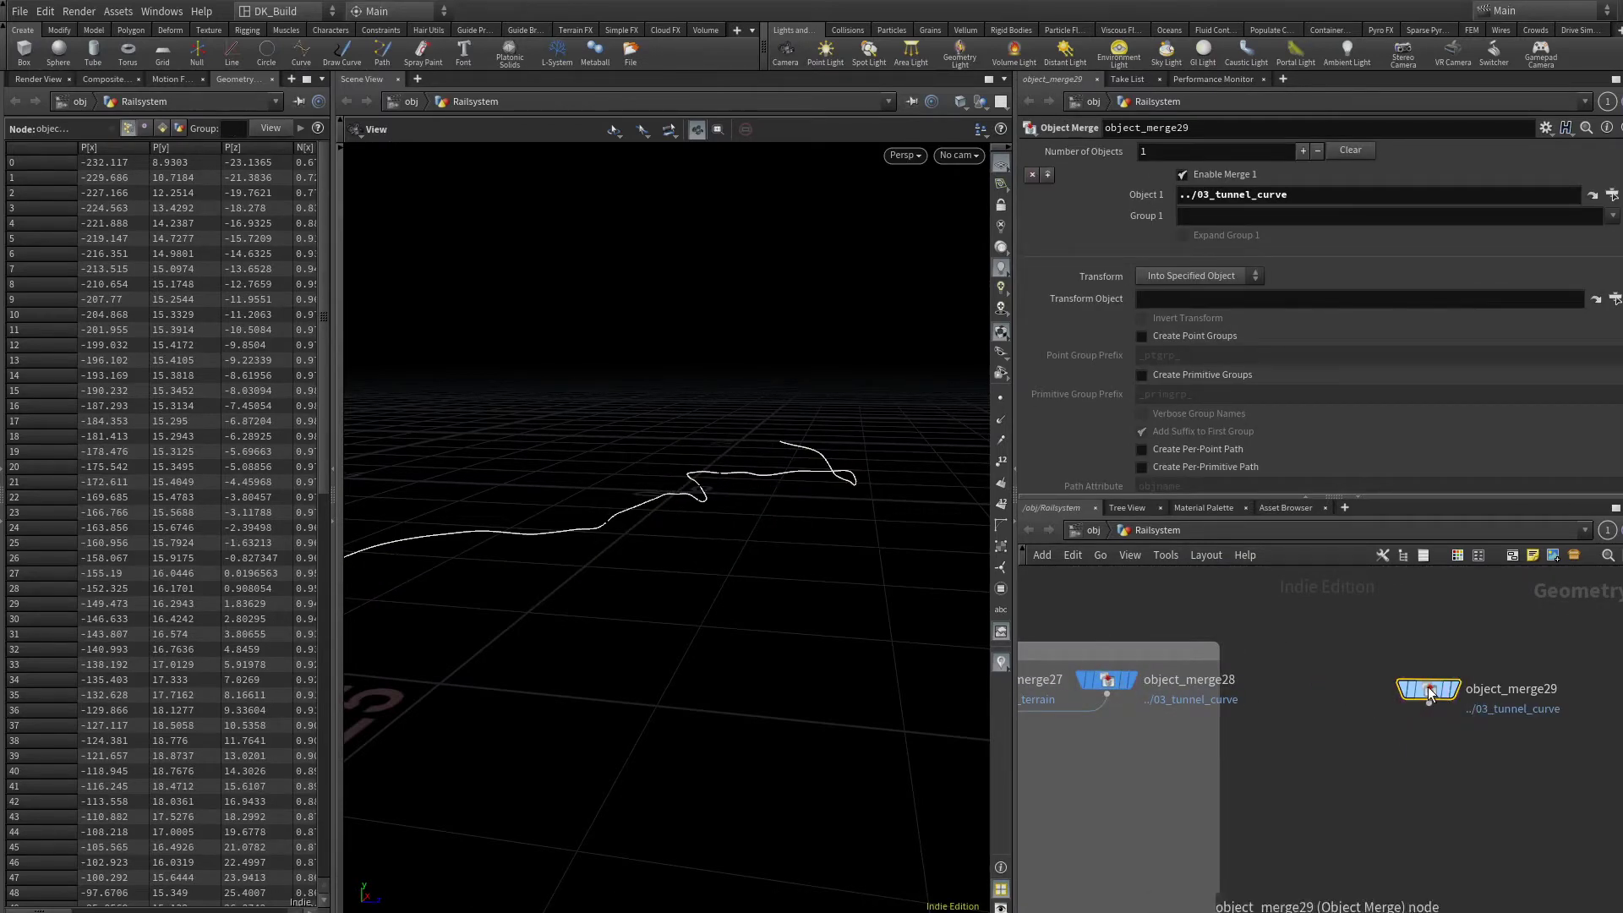
click(1612, 194)
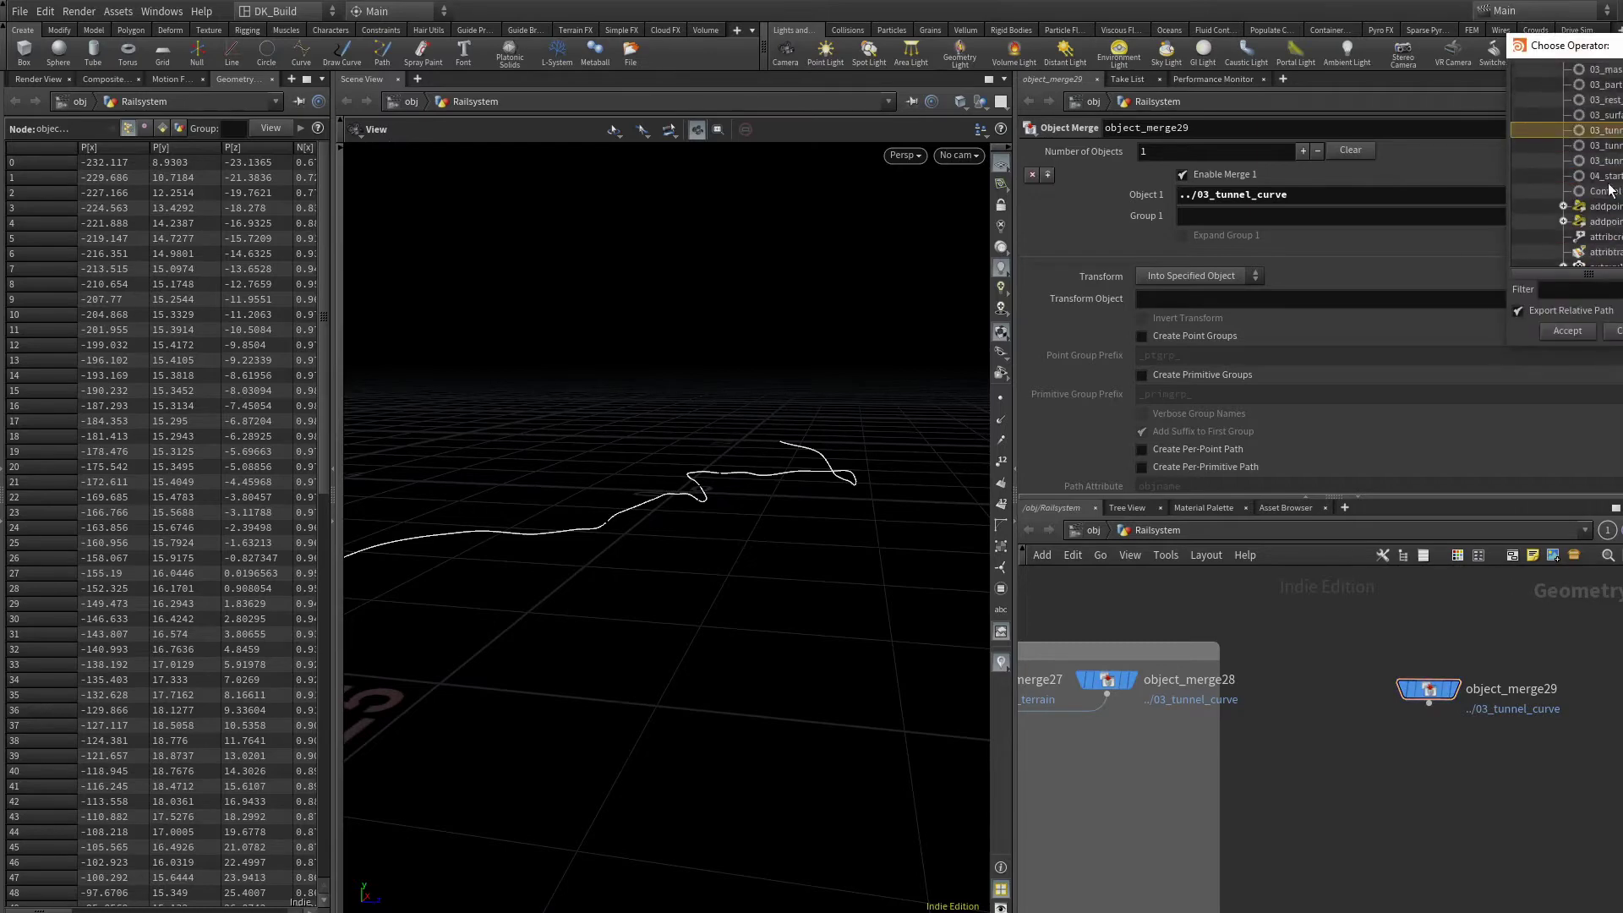
double_click(1607, 178)
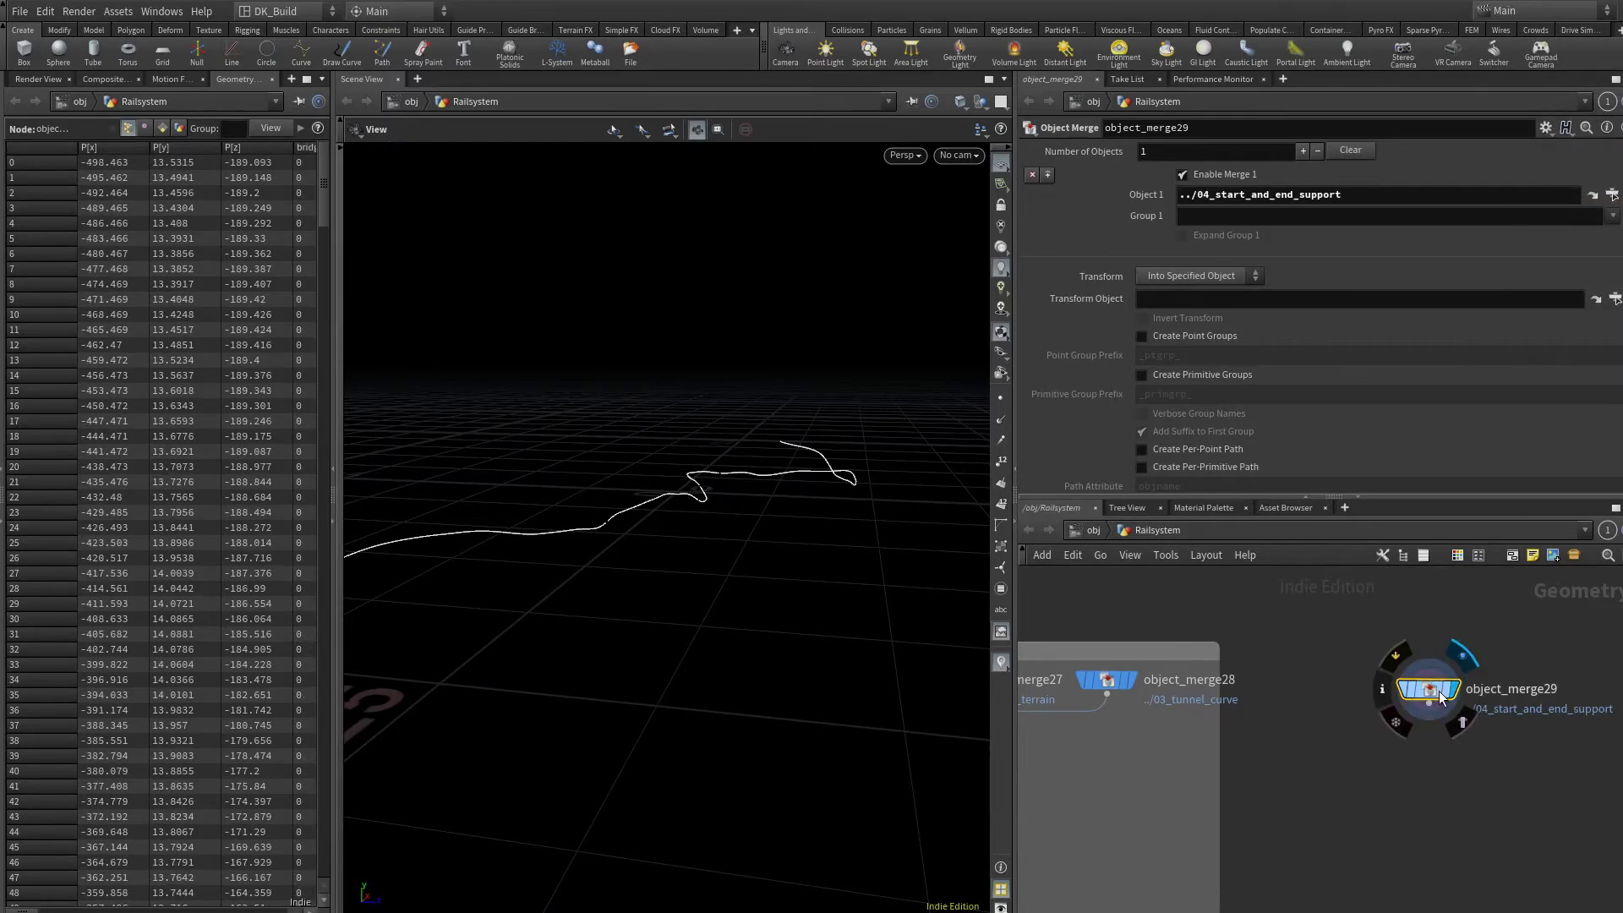
drag(1439, 695, 1440, 697)
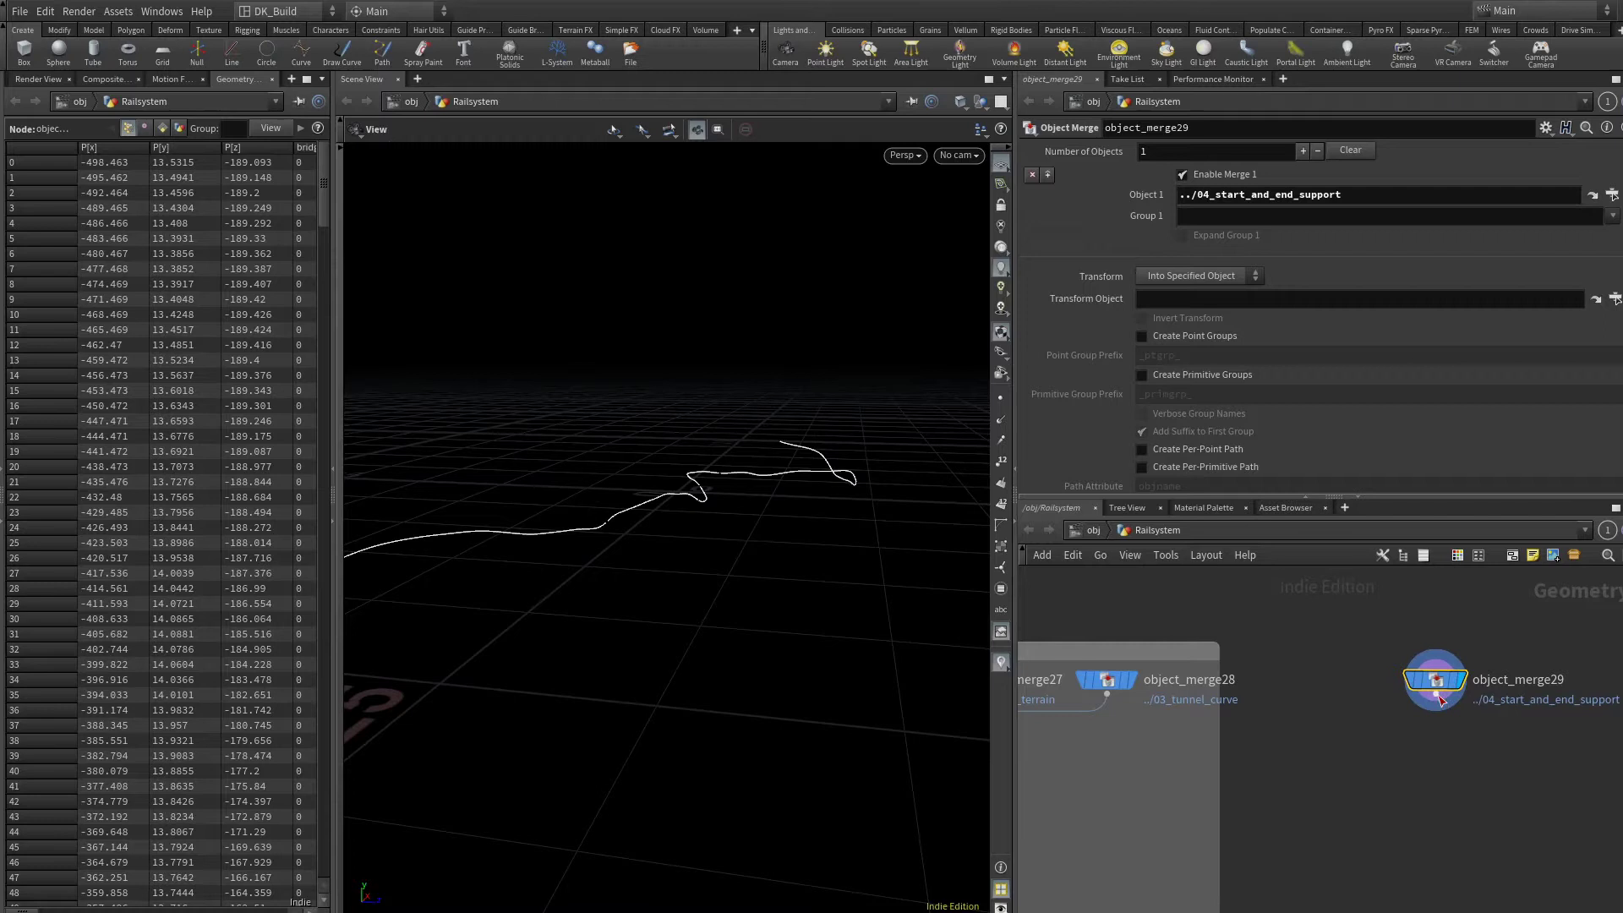
Pan to the foreach loop and box-select its nodes for copying.
scroll(1441, 697, down, 5)
scroll(1346, 801, up, 5)
middle_drag(1346, 801, 1435, 829)
drag(1036, 585, 1418, 864)
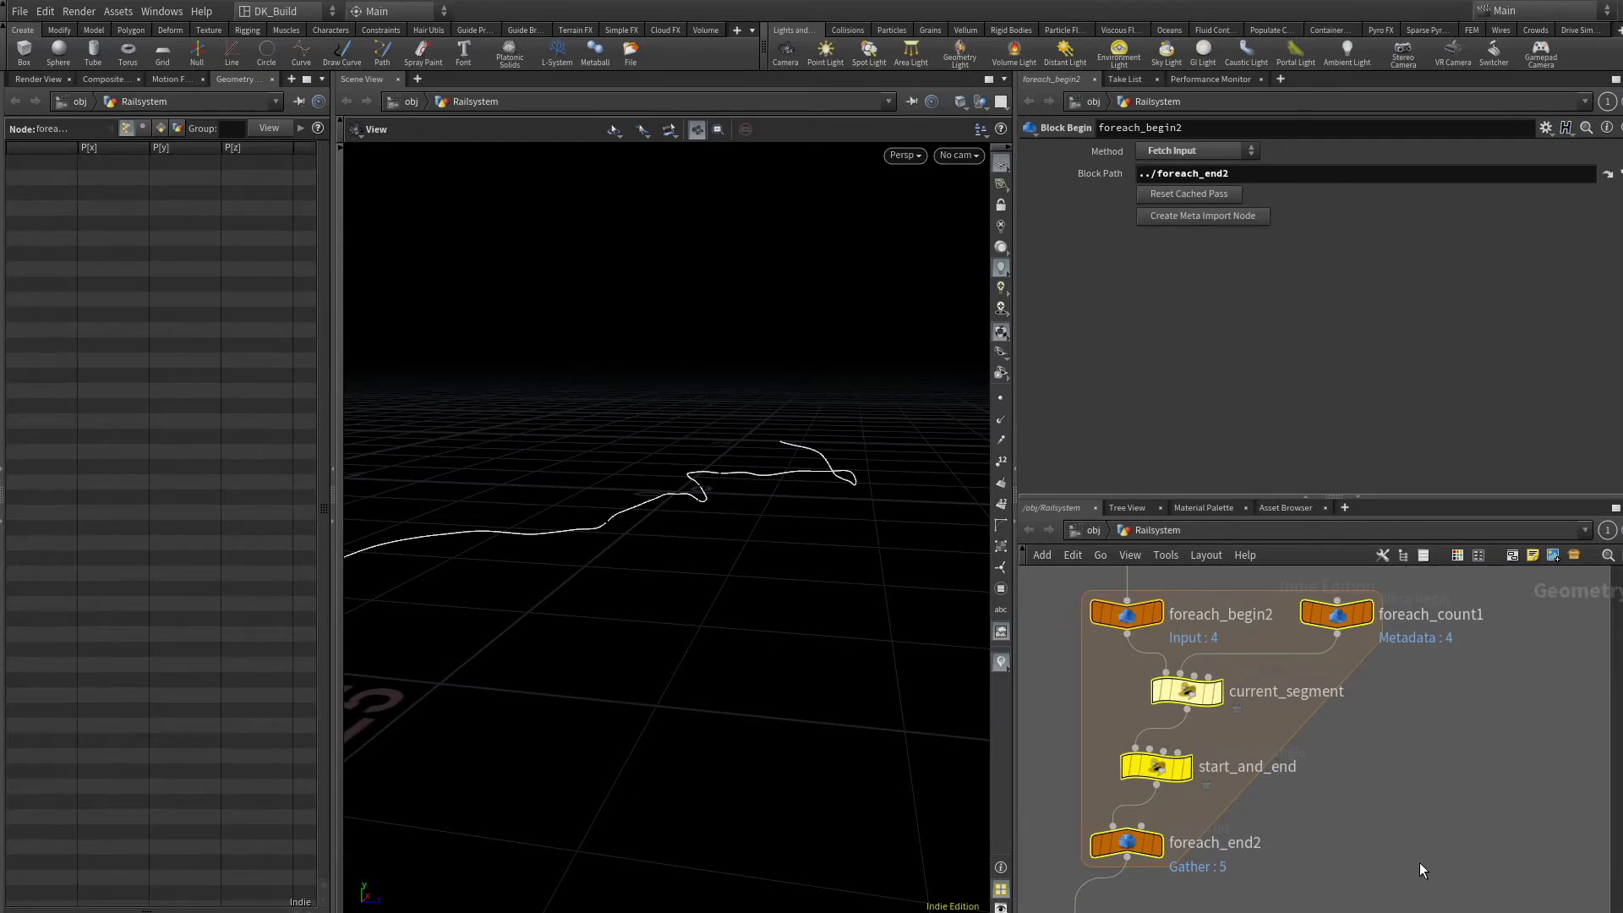
Inspect the pasted current_segment1 wrangle's code and its points in the spreadsheet.
scroll(1418, 861, down, 5)
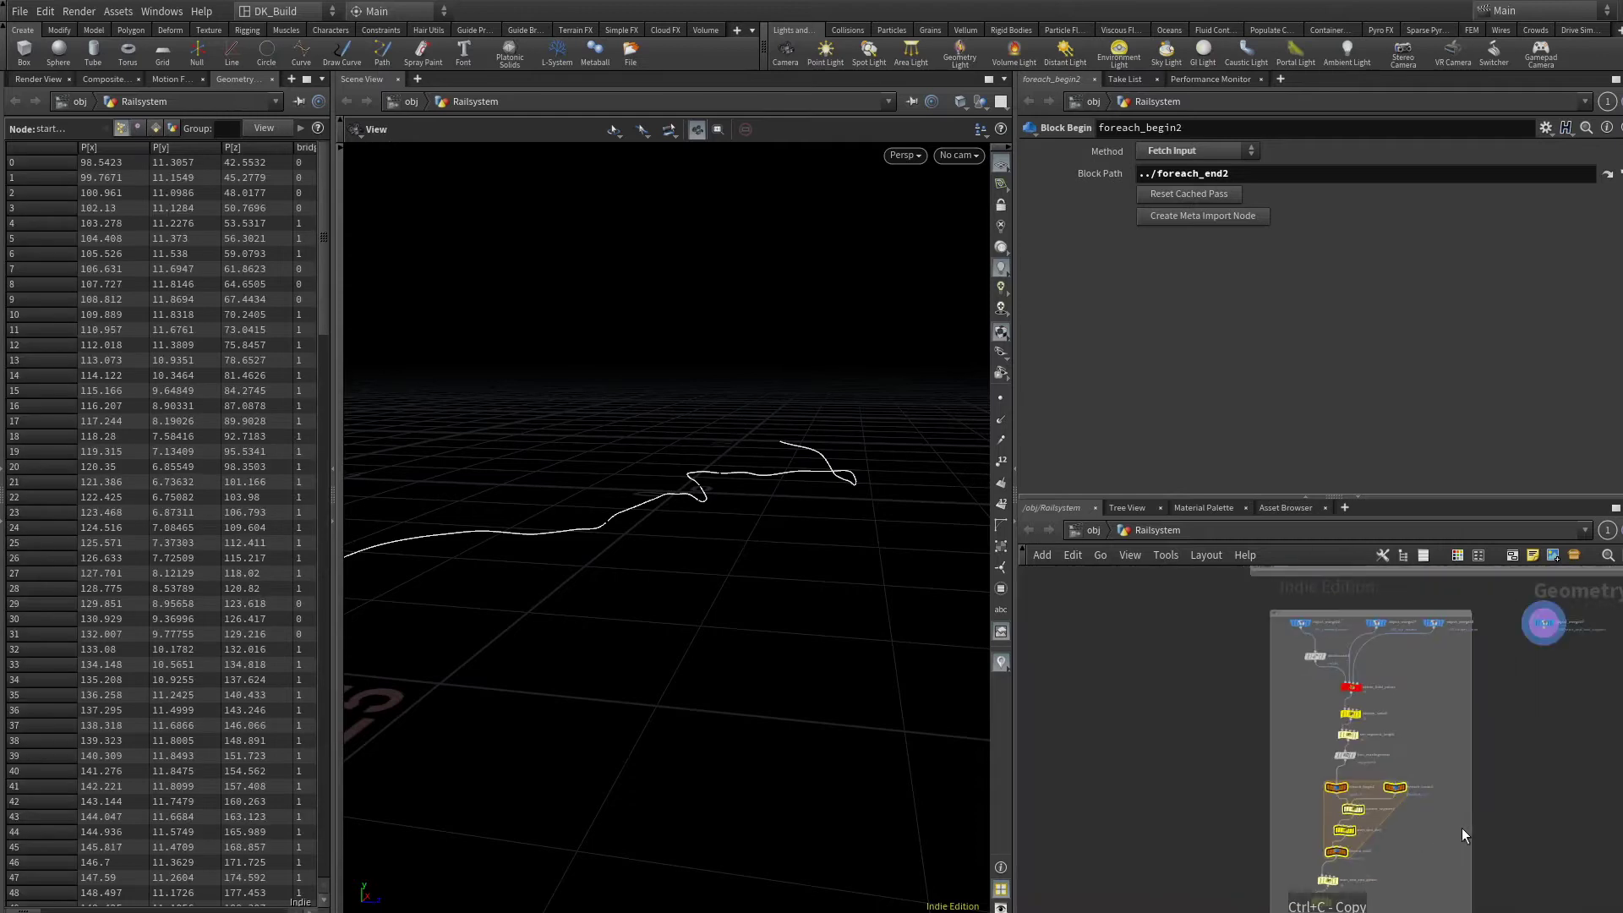
scroll(1306, 778, up, 5)
click(1337, 730)
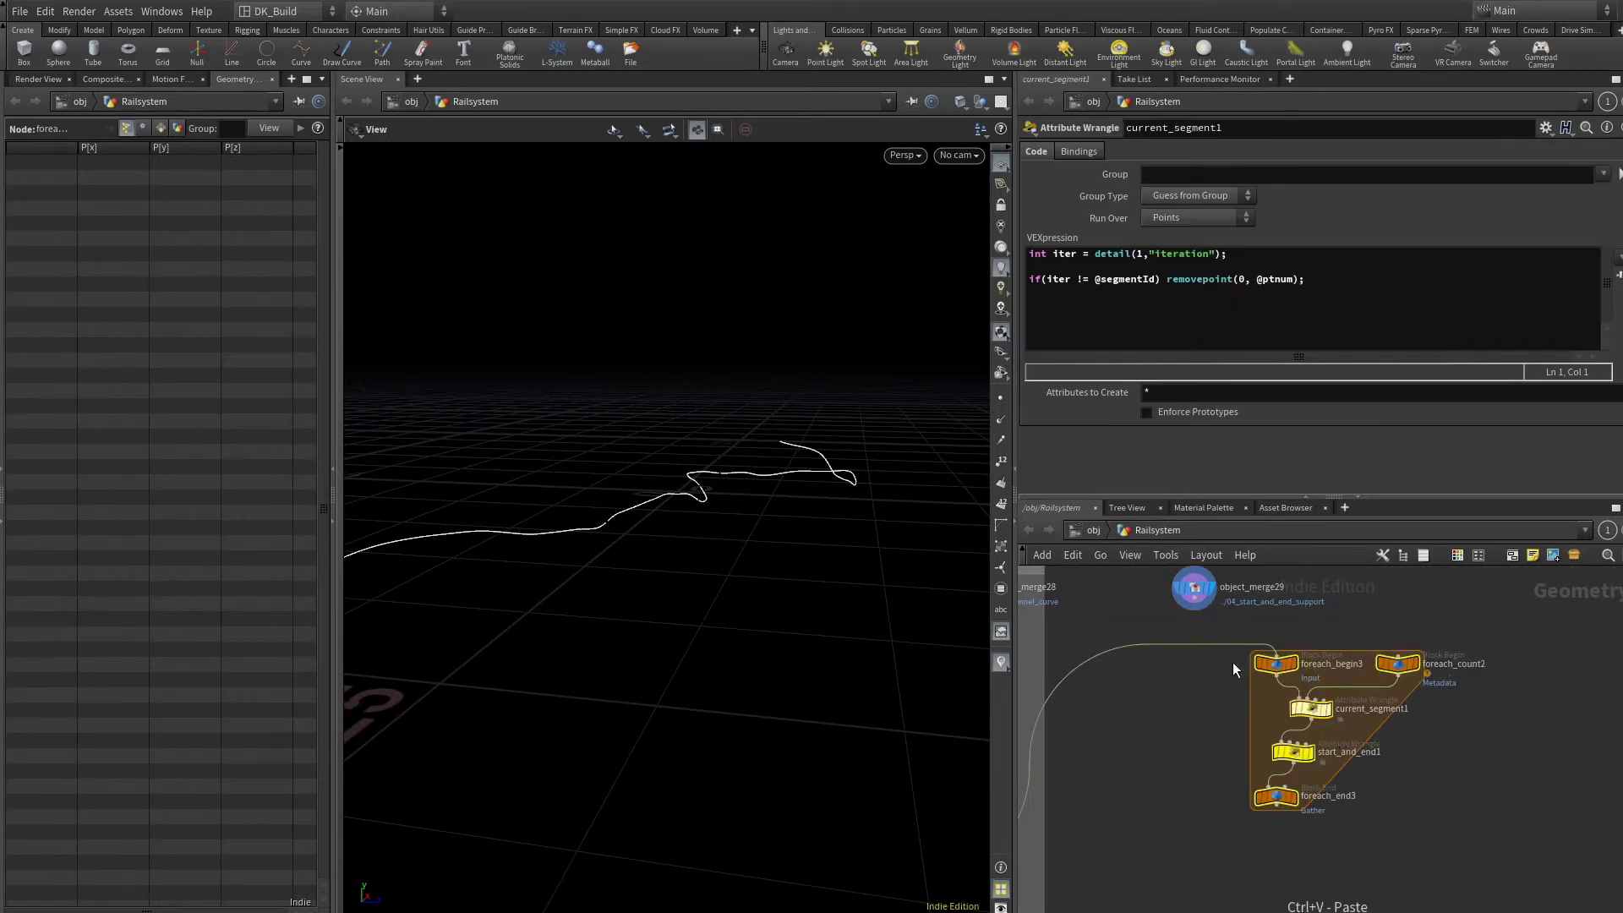
scroll(1320, 730, up, 3)
scroll(1320, 730, up, 2)
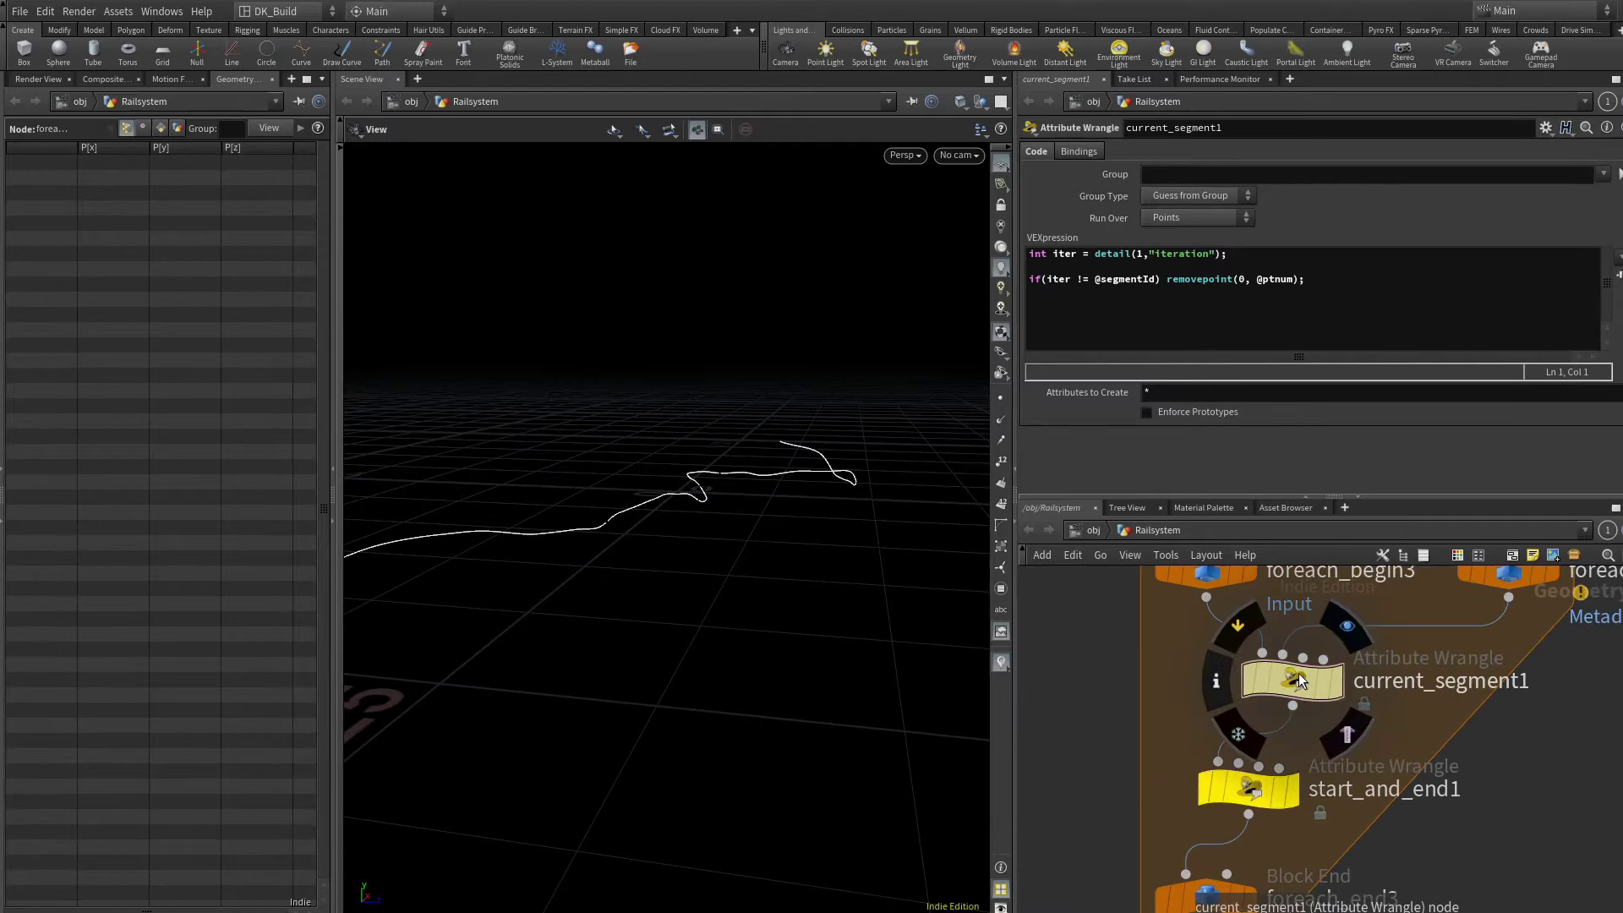
click(1296, 673)
Remove the start_and_end1 wrangle from the pasted loop.
click(1258, 796)
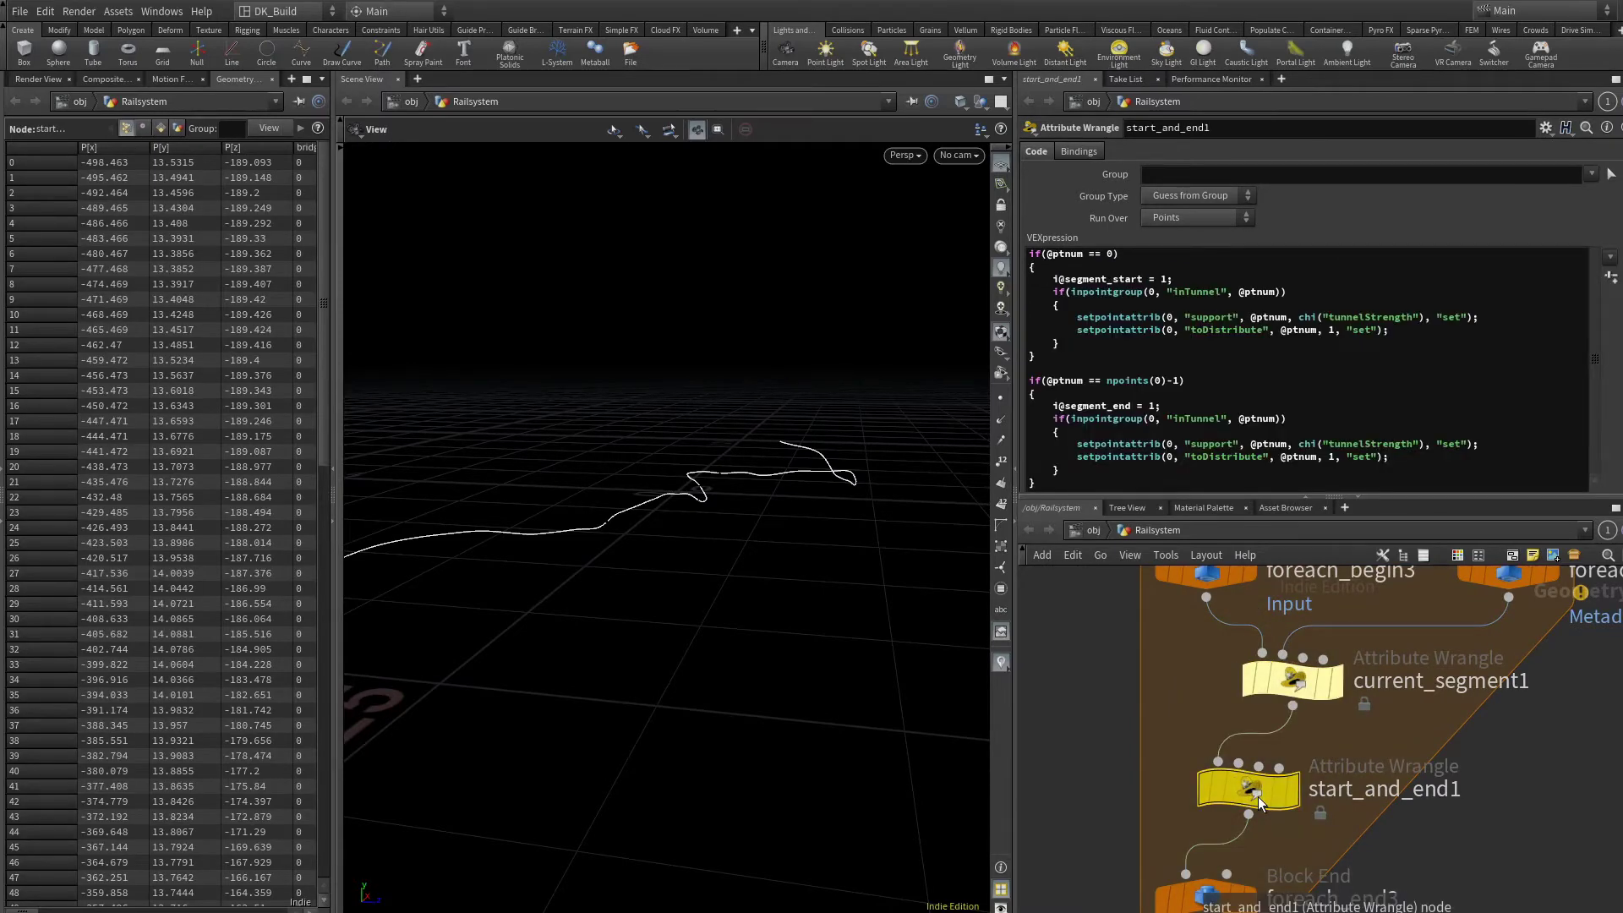
key(Up)
key(Up)
key(Up)
scroll(1293, 809, down, 5)
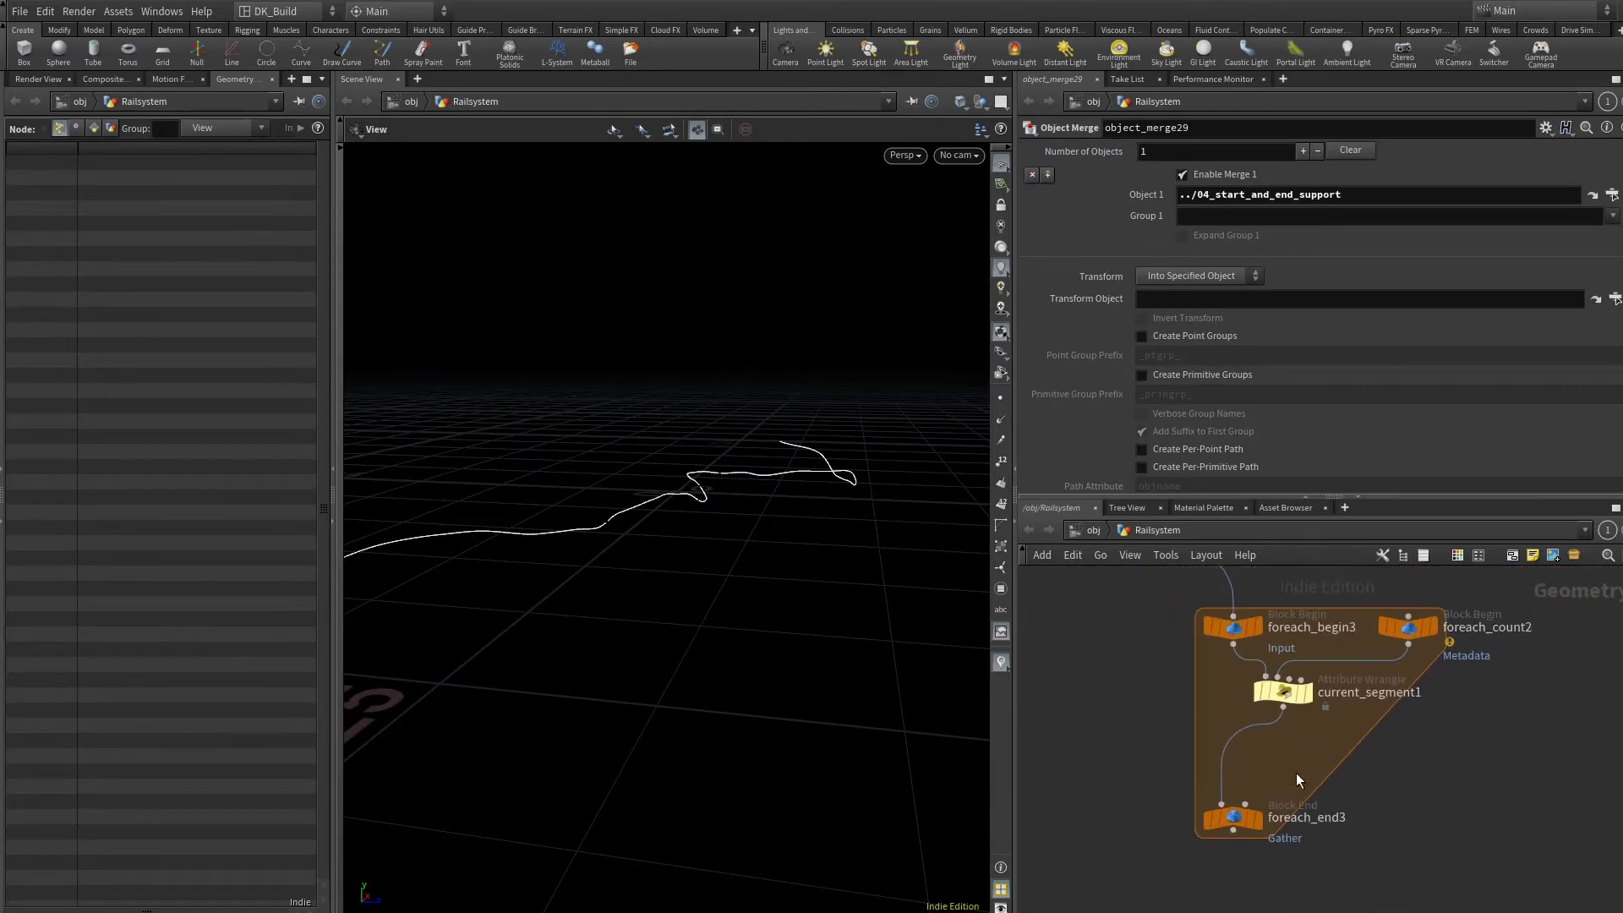
scroll(1265, 850, up, 2)
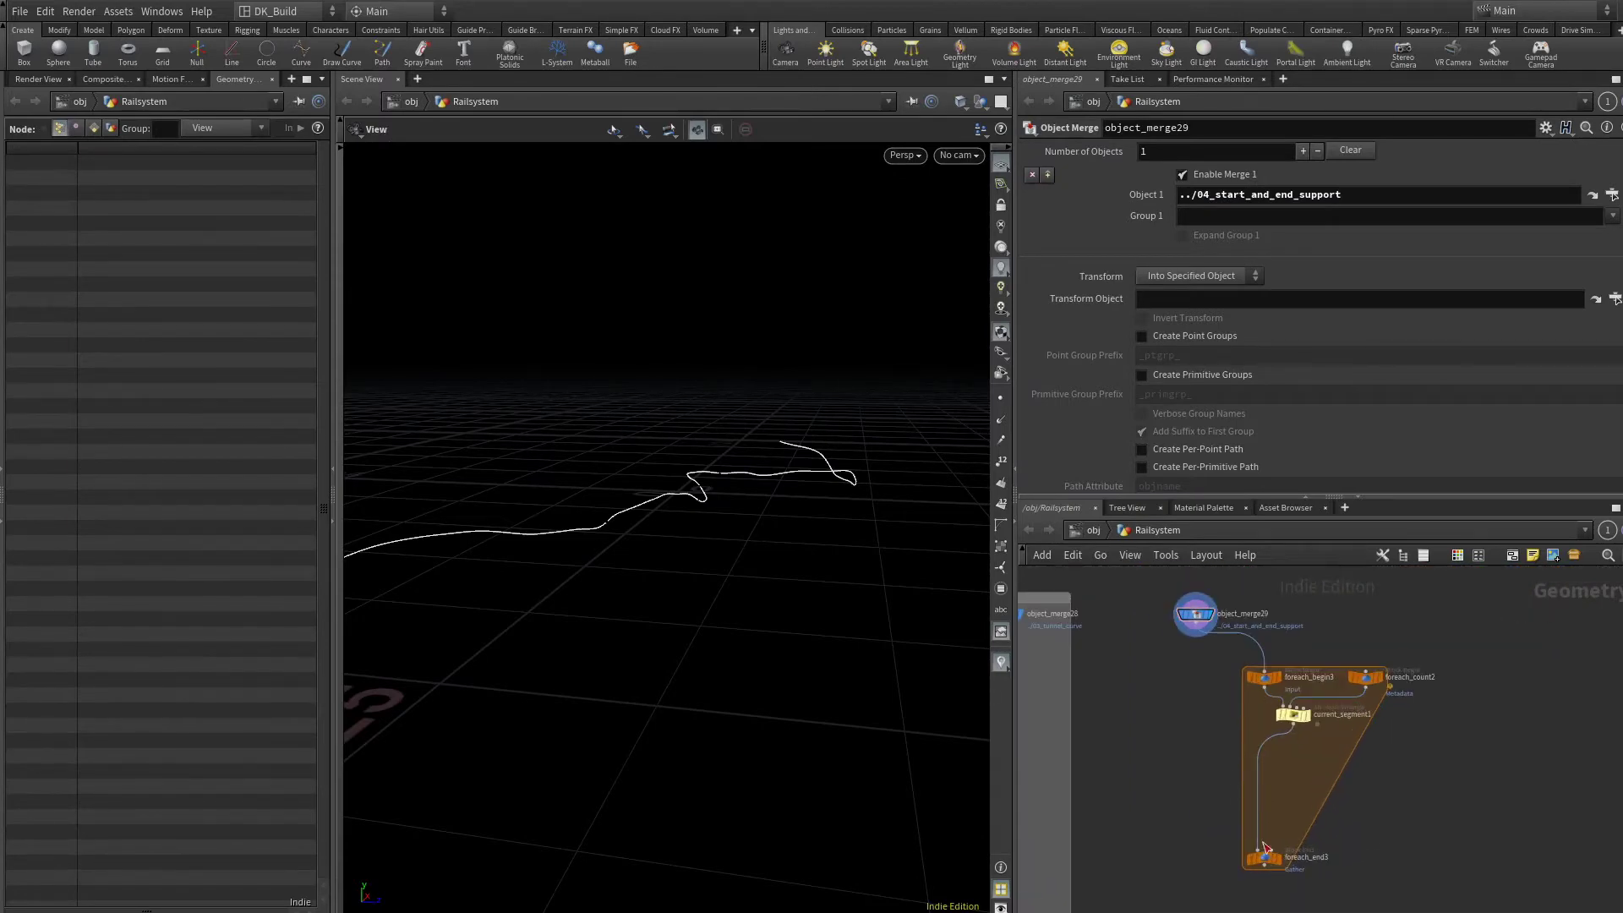
Enable Single Pass on foreach_end3 to preview one segment, with curve points displayed.
click(1268, 855)
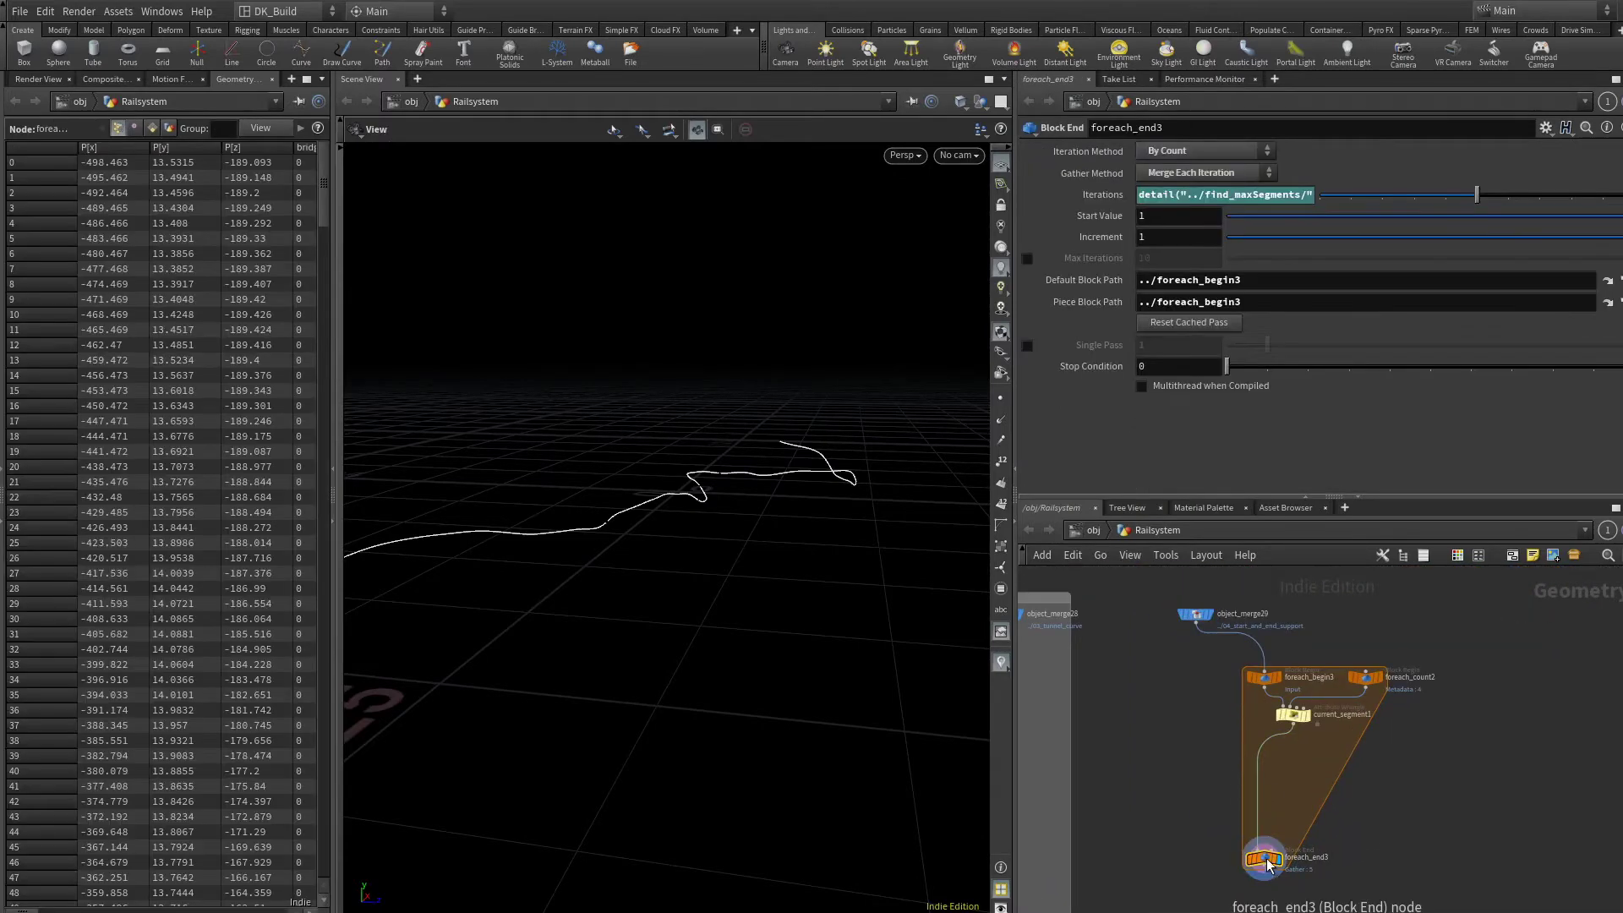
click(1027, 346)
click(1002, 399)
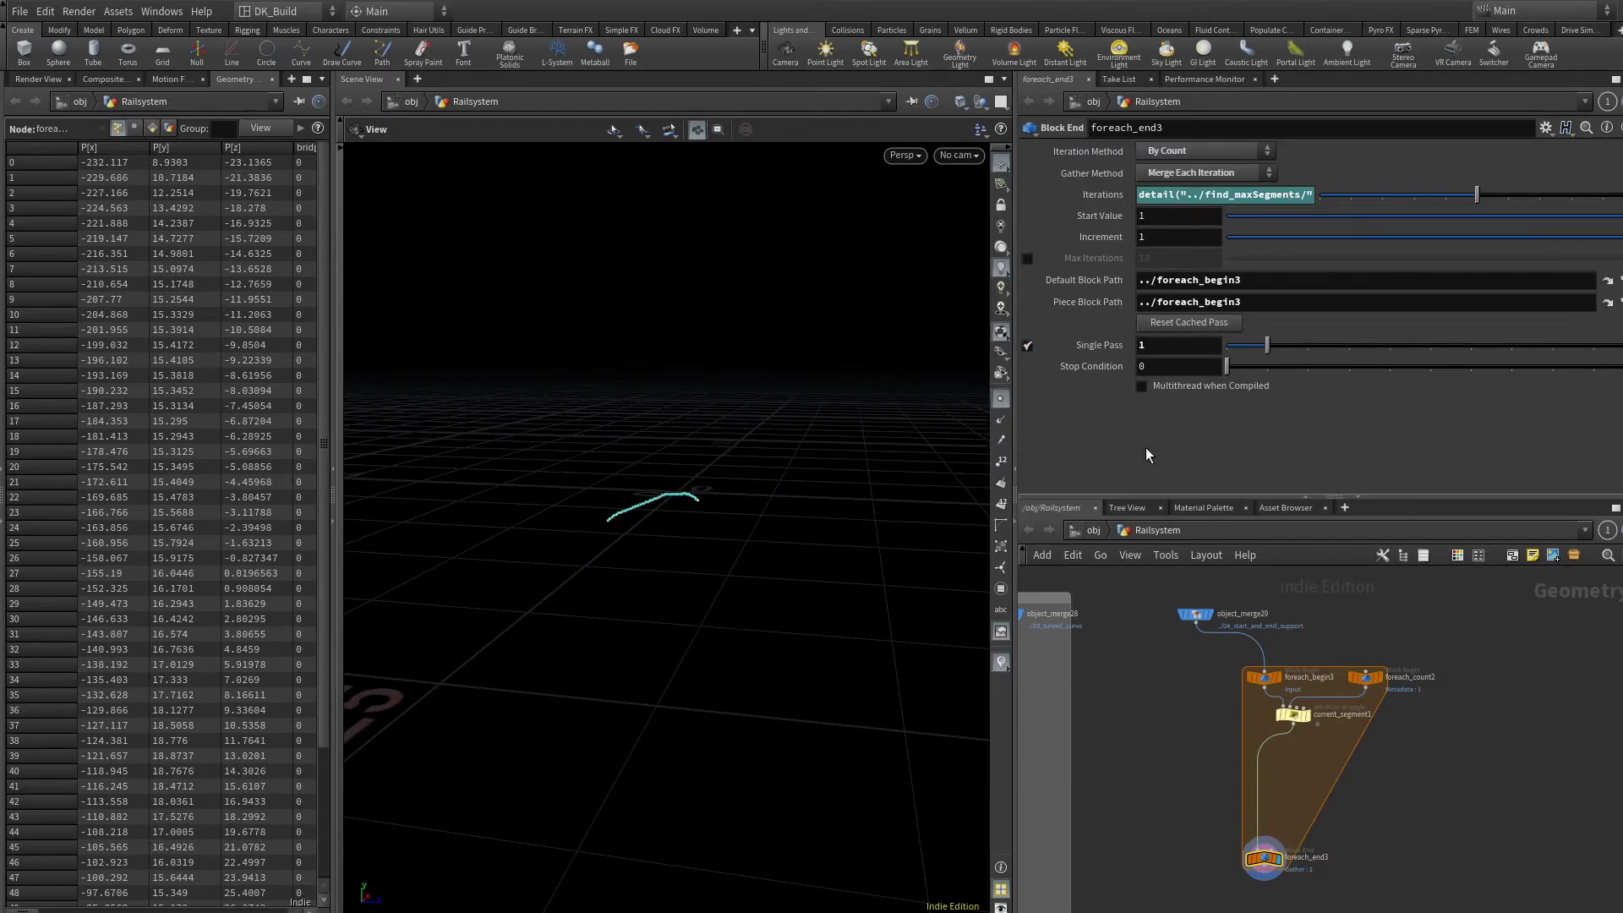
Step the Single Pass preview through segments 1–5, then return it to 0.
drag(1270, 344, 1226, 346)
middle_drag(1048, 726, 1248, 666)
scroll(1207, 650, up, 5)
Template object_merge27 so the cut terrain shows as a reference behind the curve.
click(1171, 589)
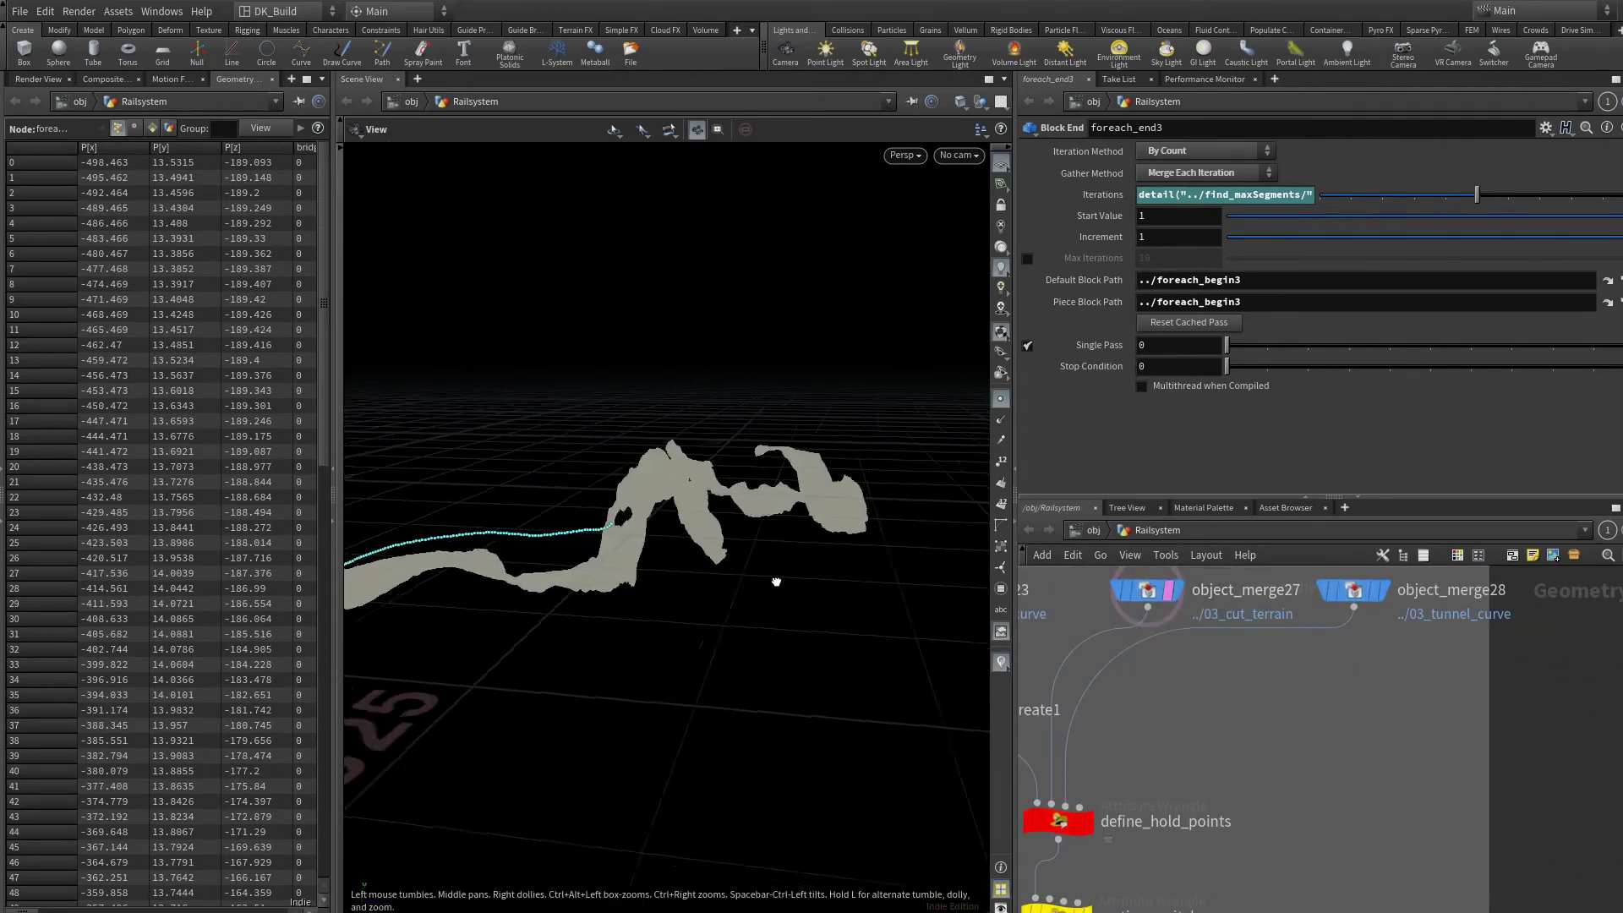
drag(778, 580, 888, 670)
scroll(772, 547, up, 6)
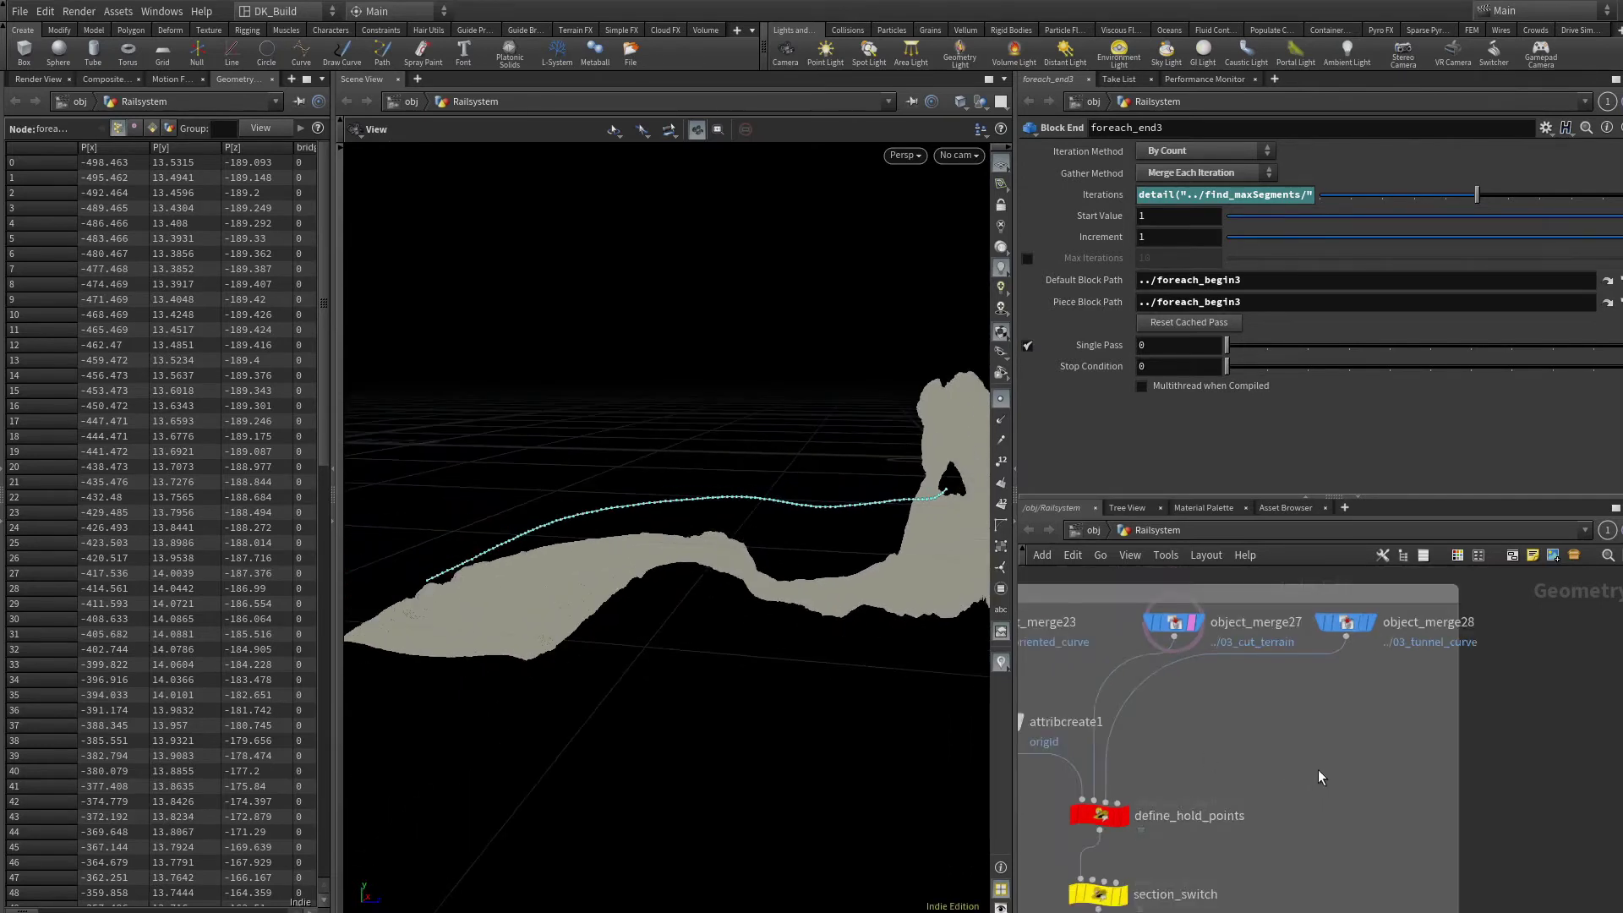
middle_drag(1357, 867, 1224, 800)
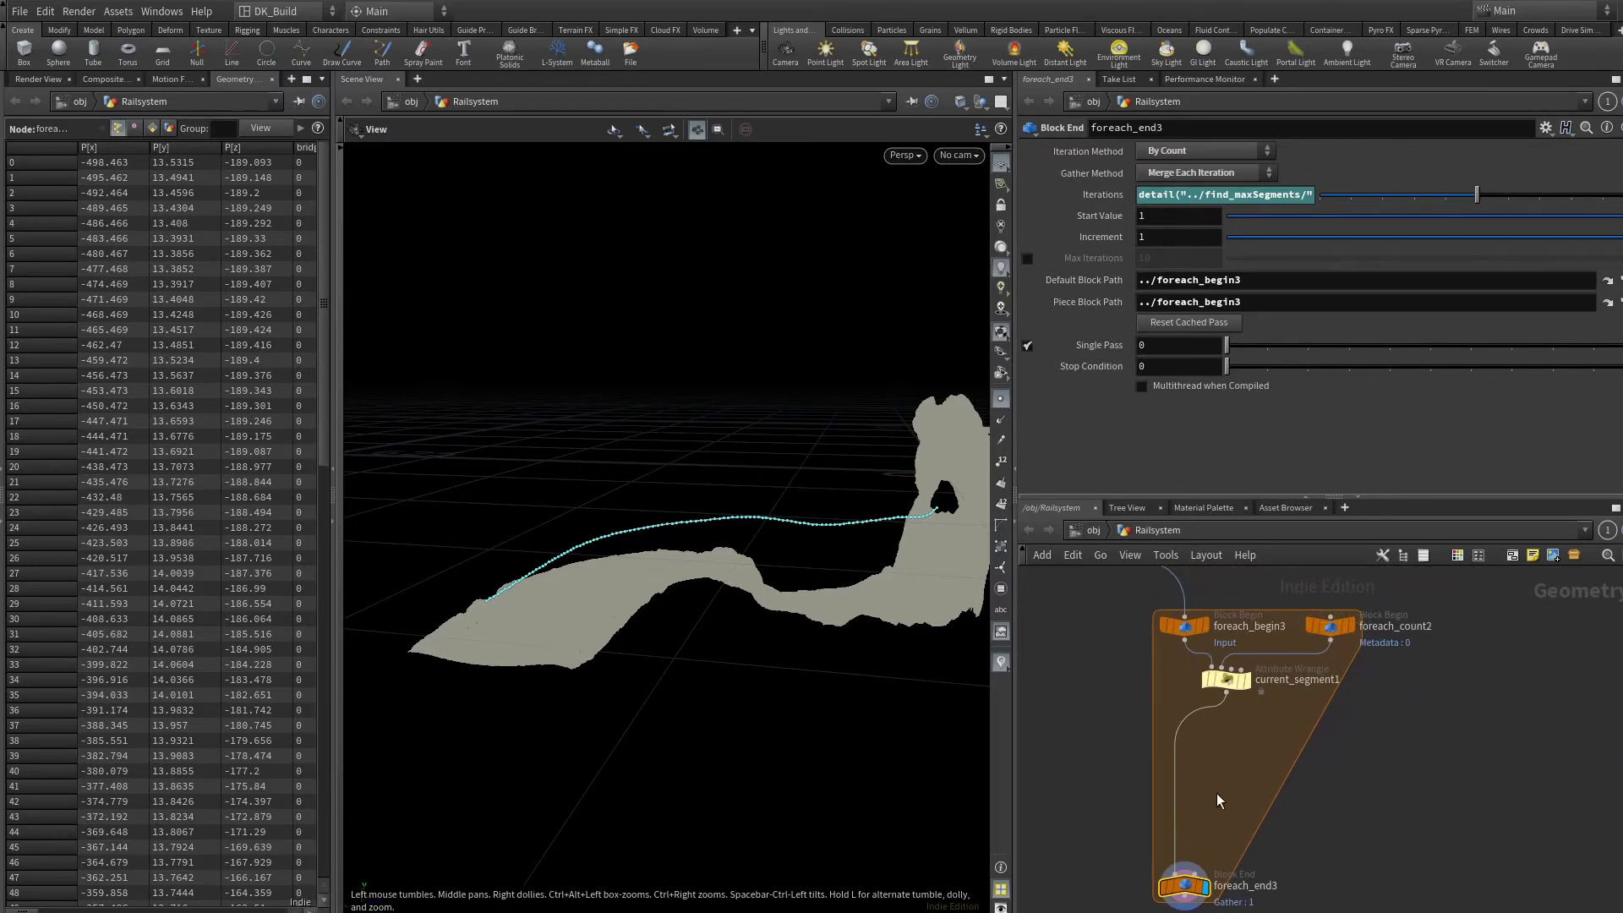
scroll(1215, 793, up, 3)
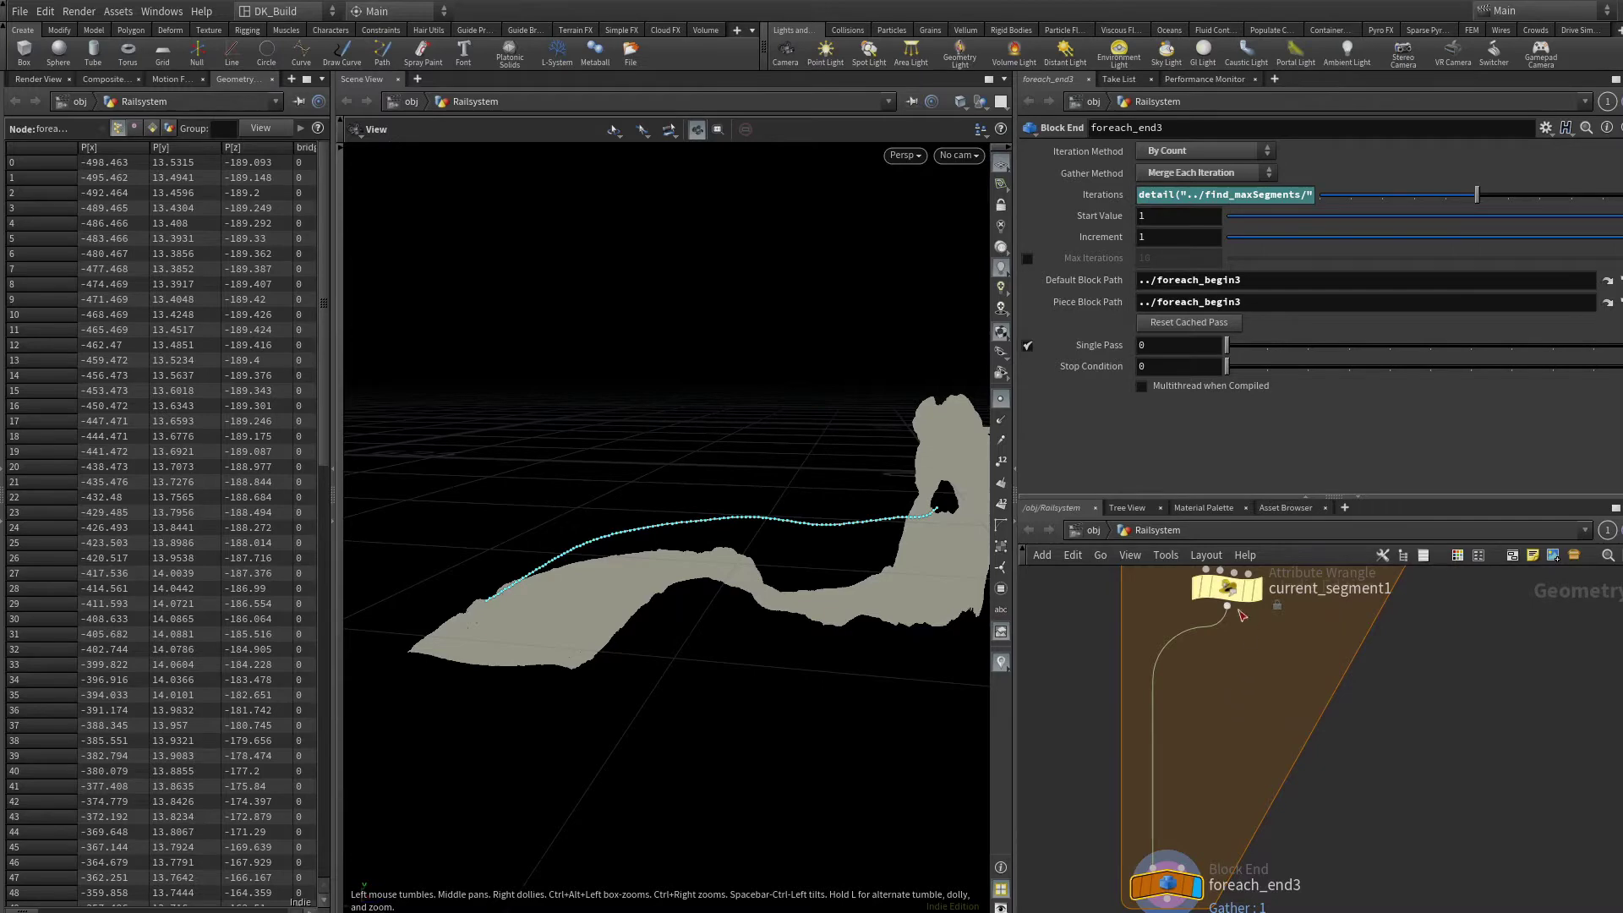
Create a trial For-Each Point loop via the 'for' node search.
key(Tab)
text(for)
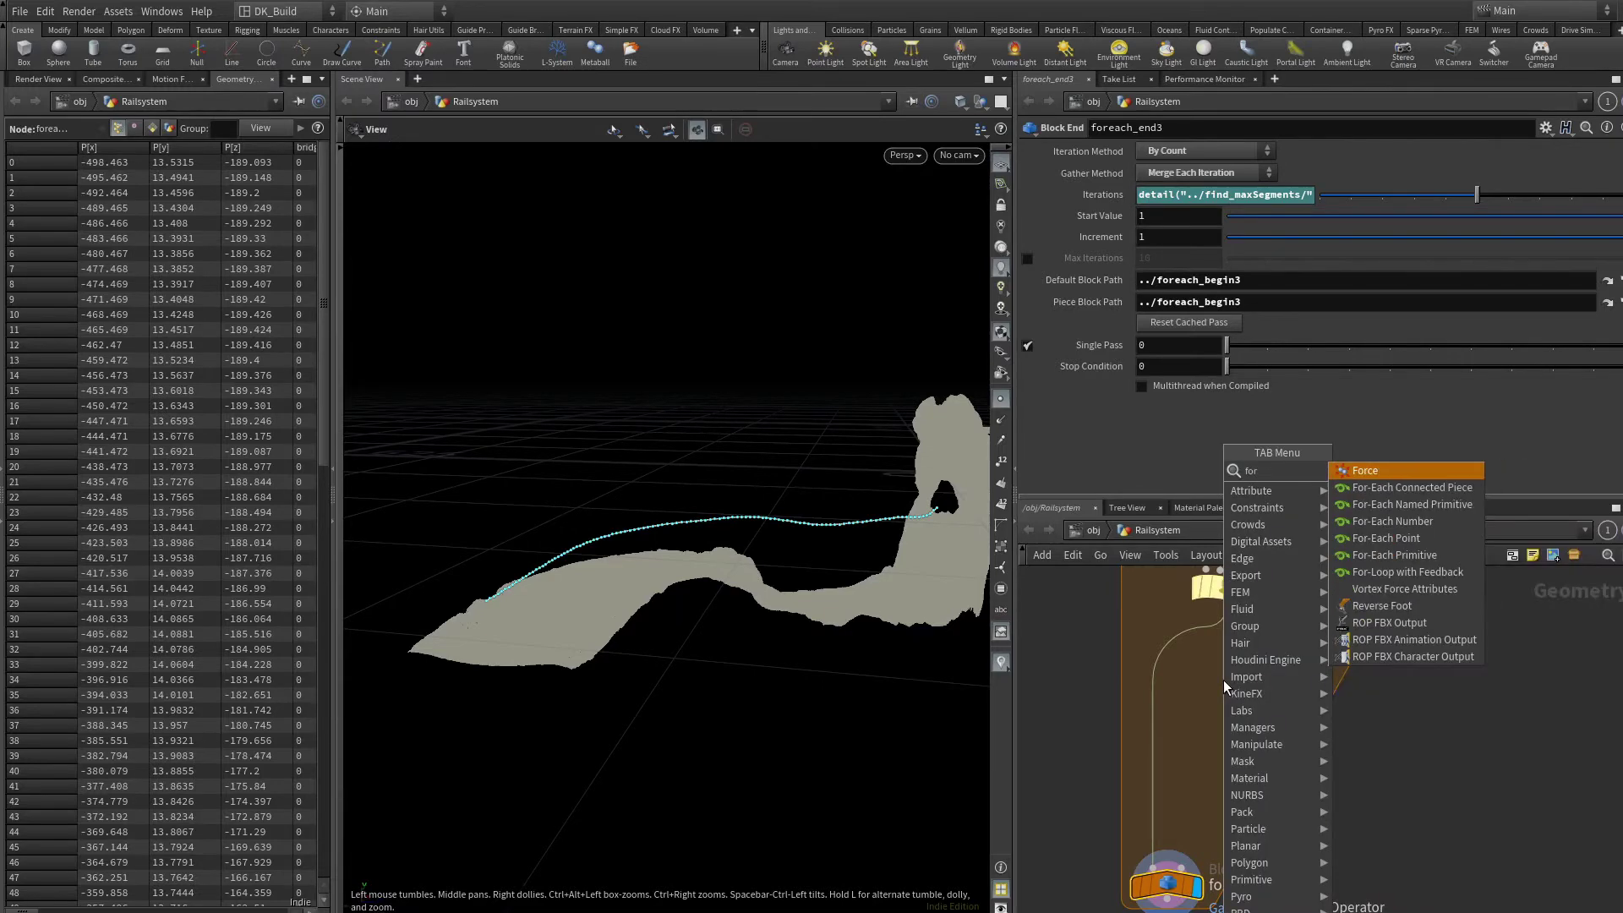
key(Down)
key(Down)
key(Down)
key(Down)
key(Return)
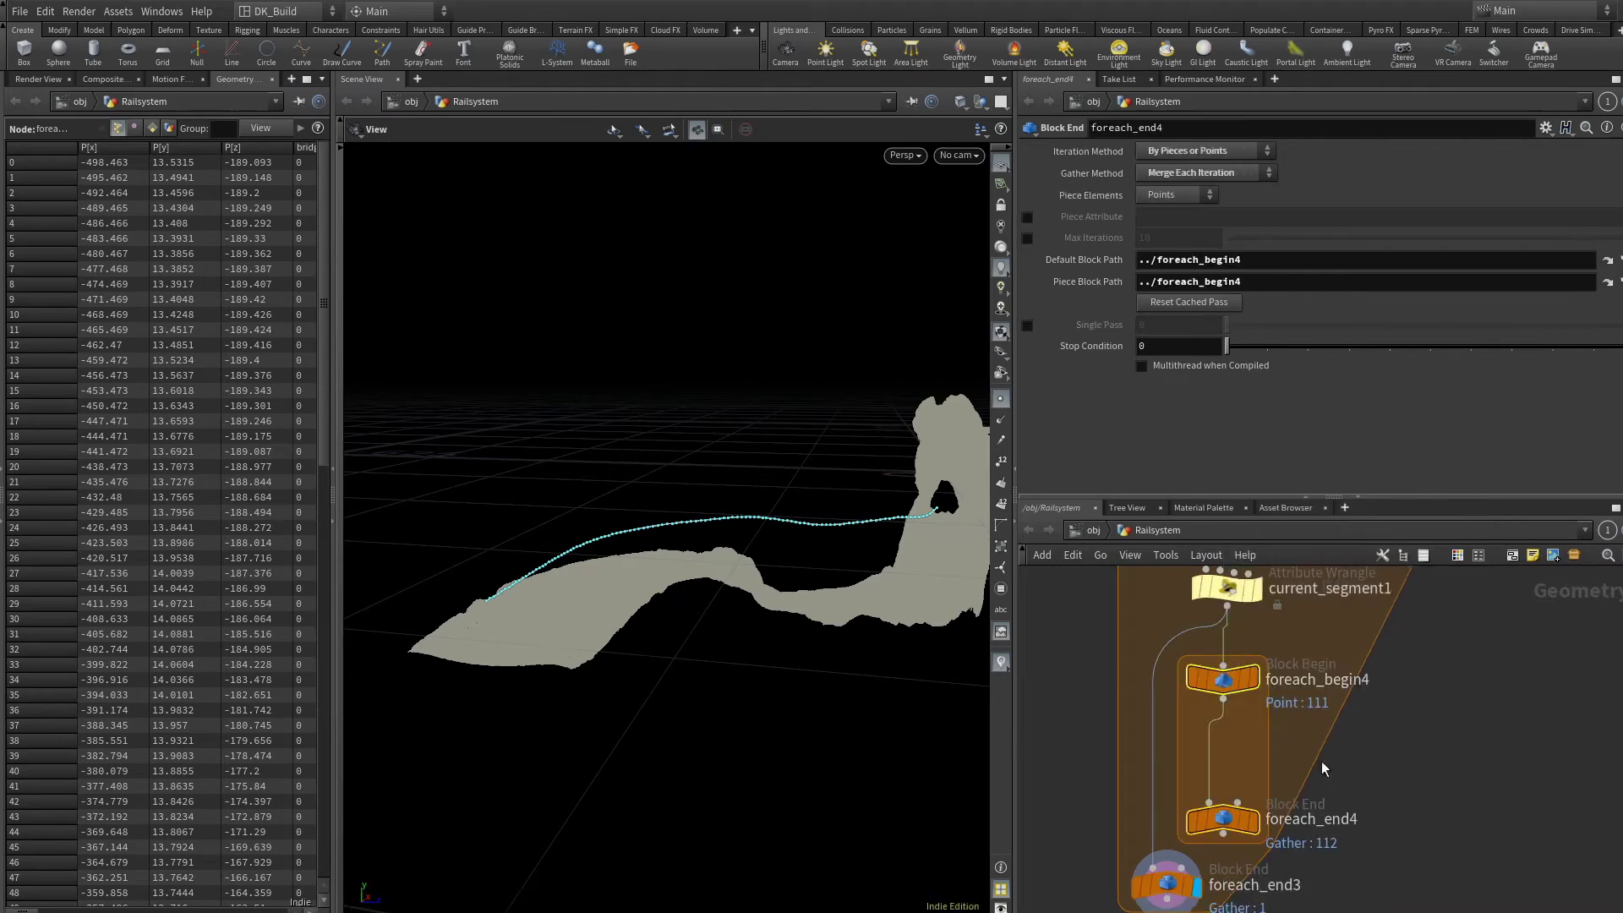
Delete the trial foreach_begin4 and foreach_end4 nodes.
scroll(1169, 782, down, 5)
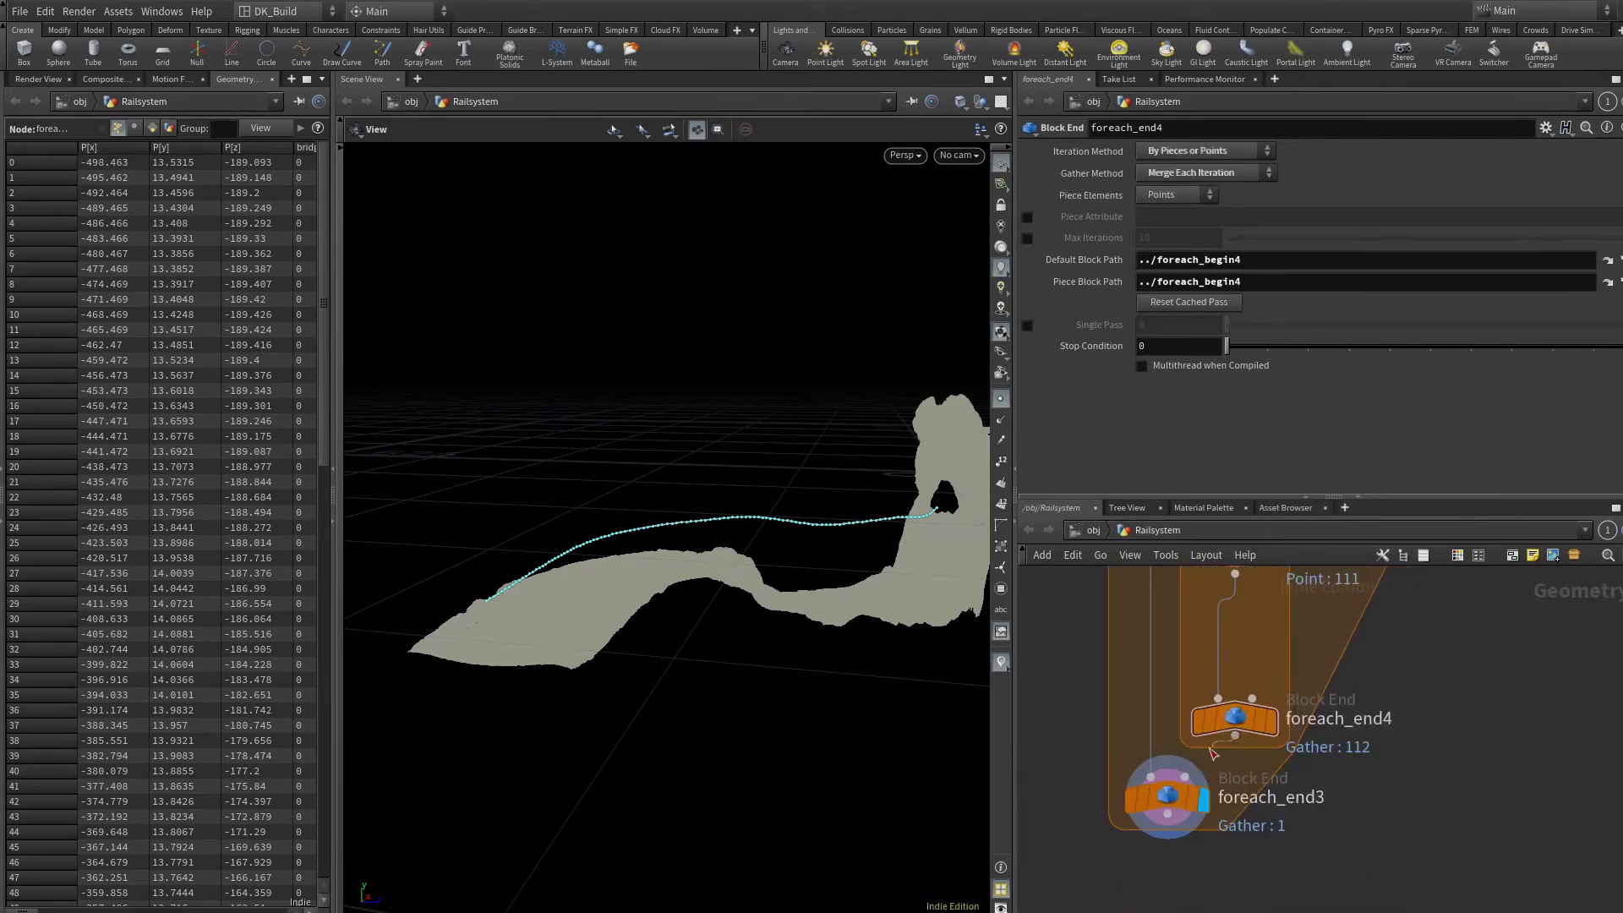
scroll(1169, 782, up, 4)
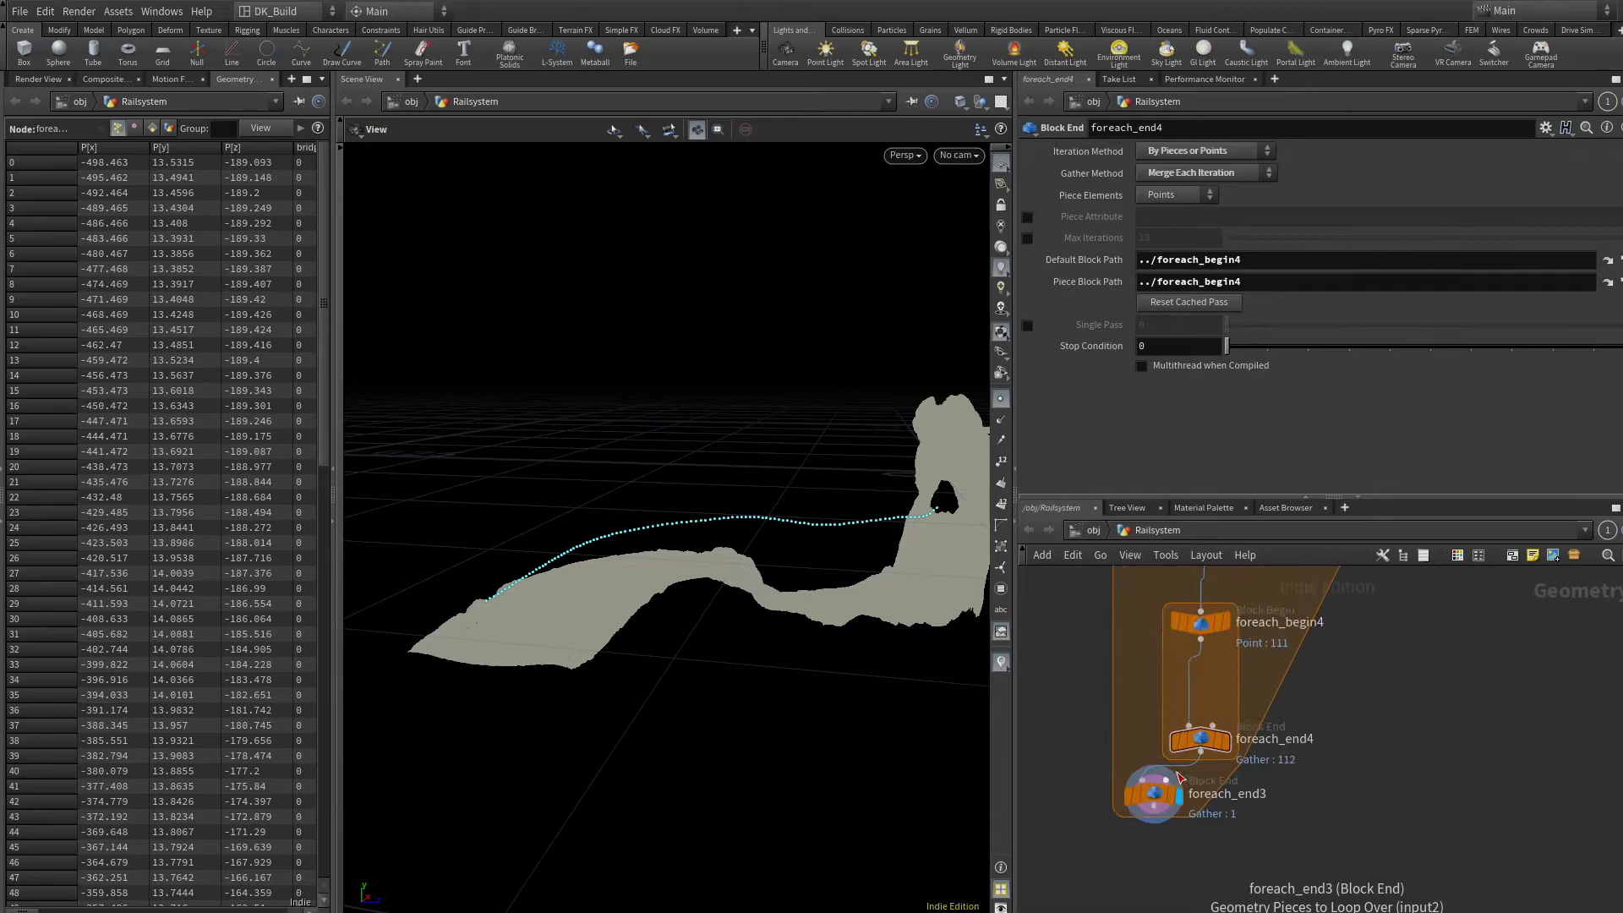
scroll(1267, 744, down, 3)
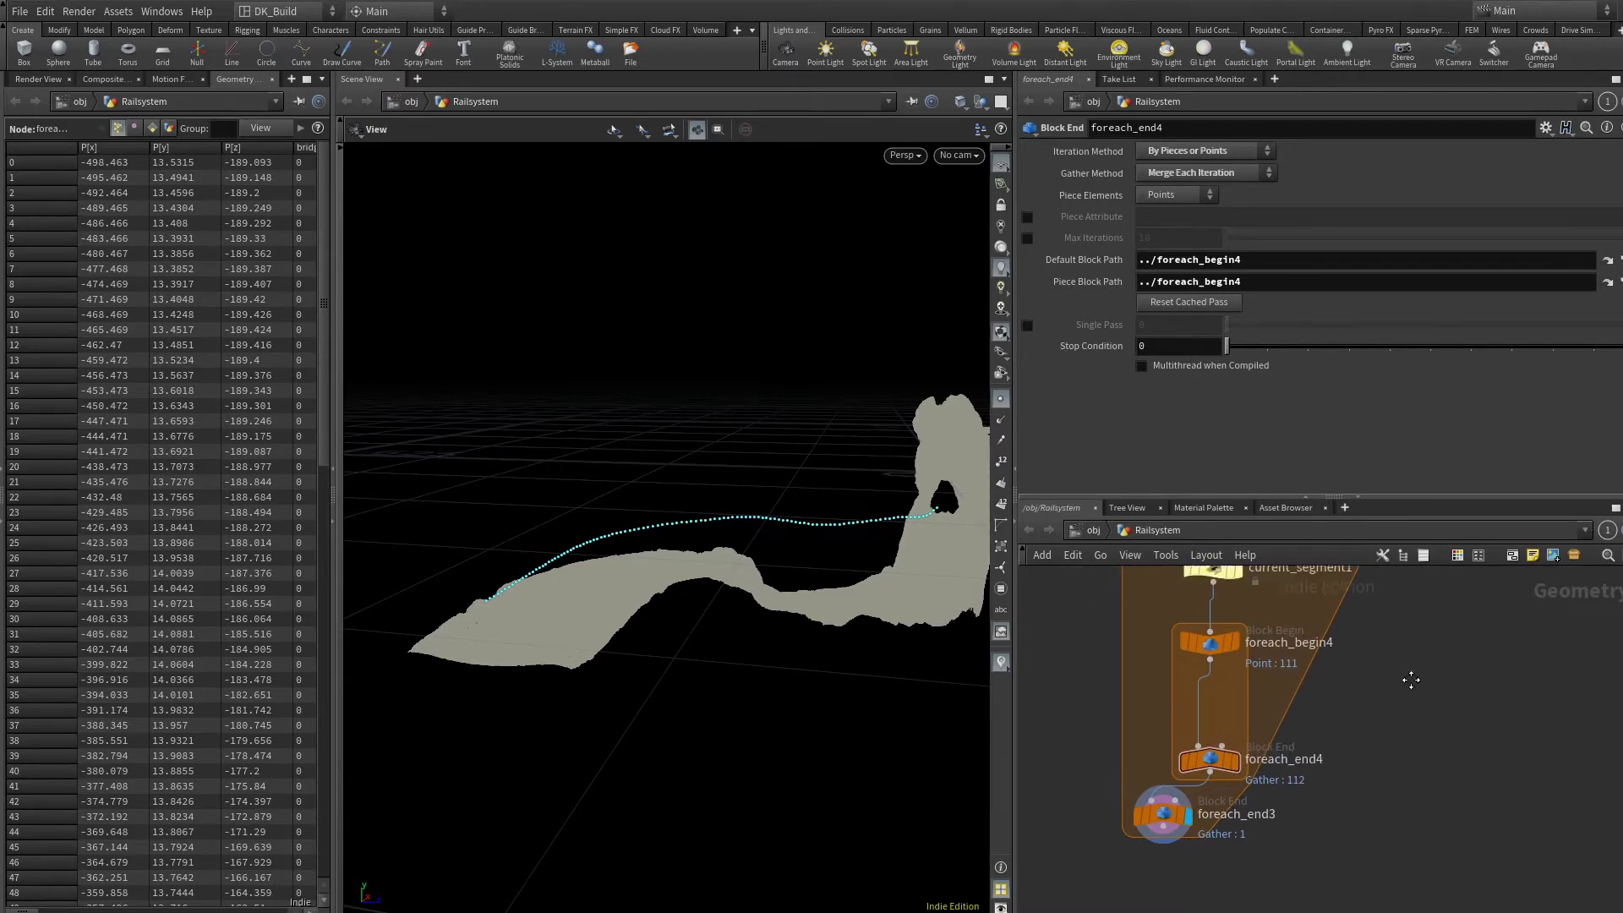
click(1381, 698)
scroll(1309, 781, up, 3)
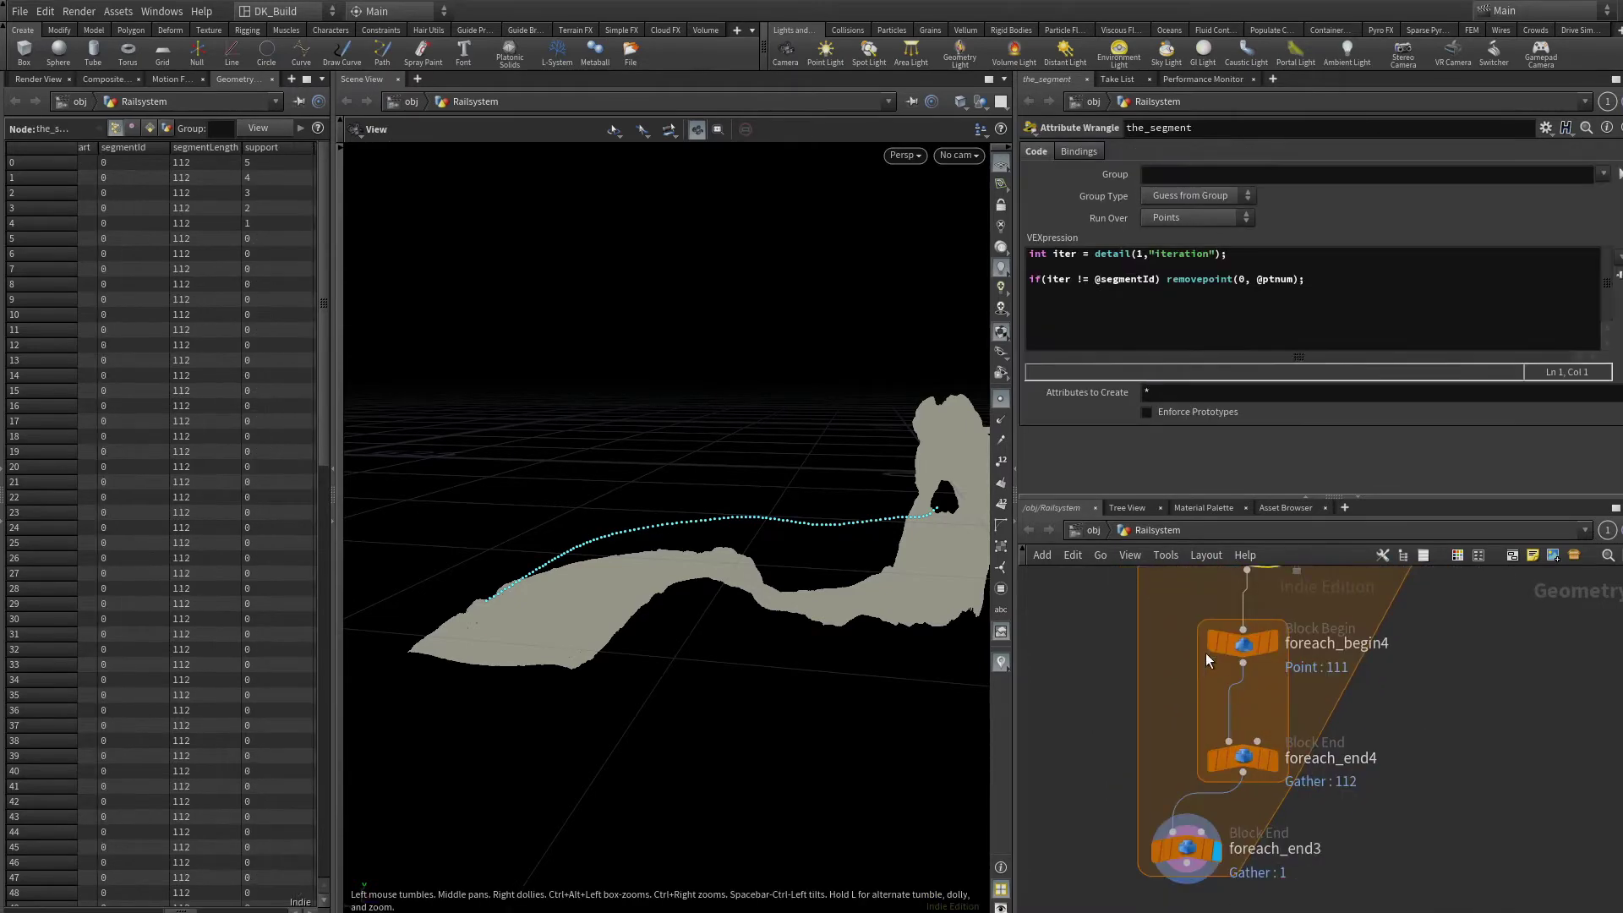
drag(1179, 622, 1284, 778)
key(Delete)
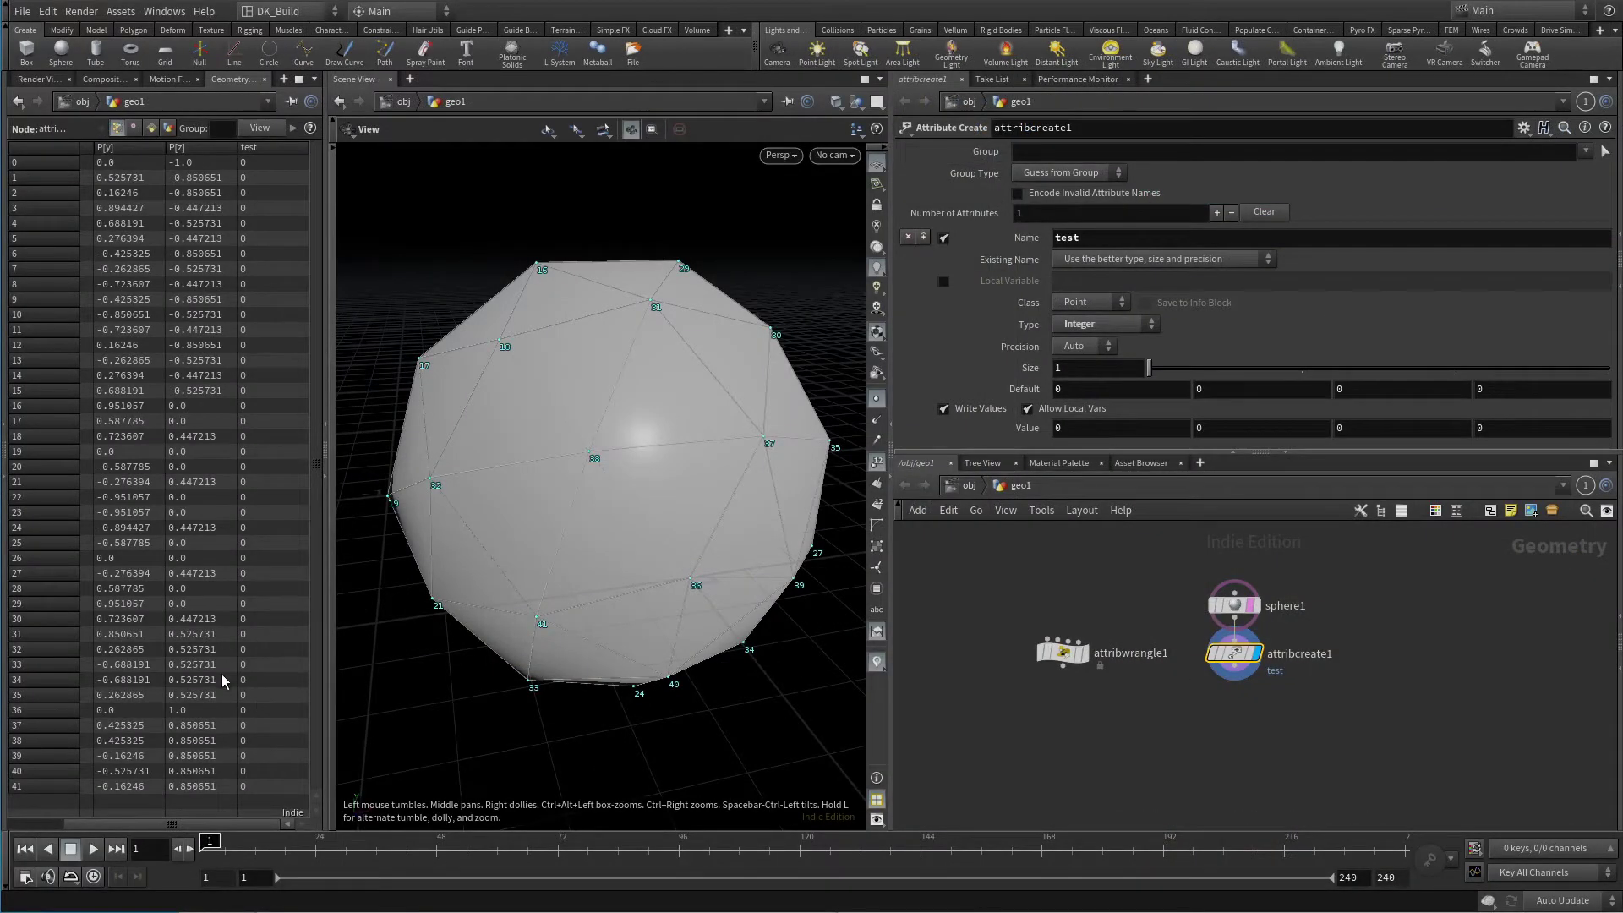
Wire a For-Each Point loop under attribcreate1 and set the display flag on foreach_end1.
scroll(1249, 735, up, 2)
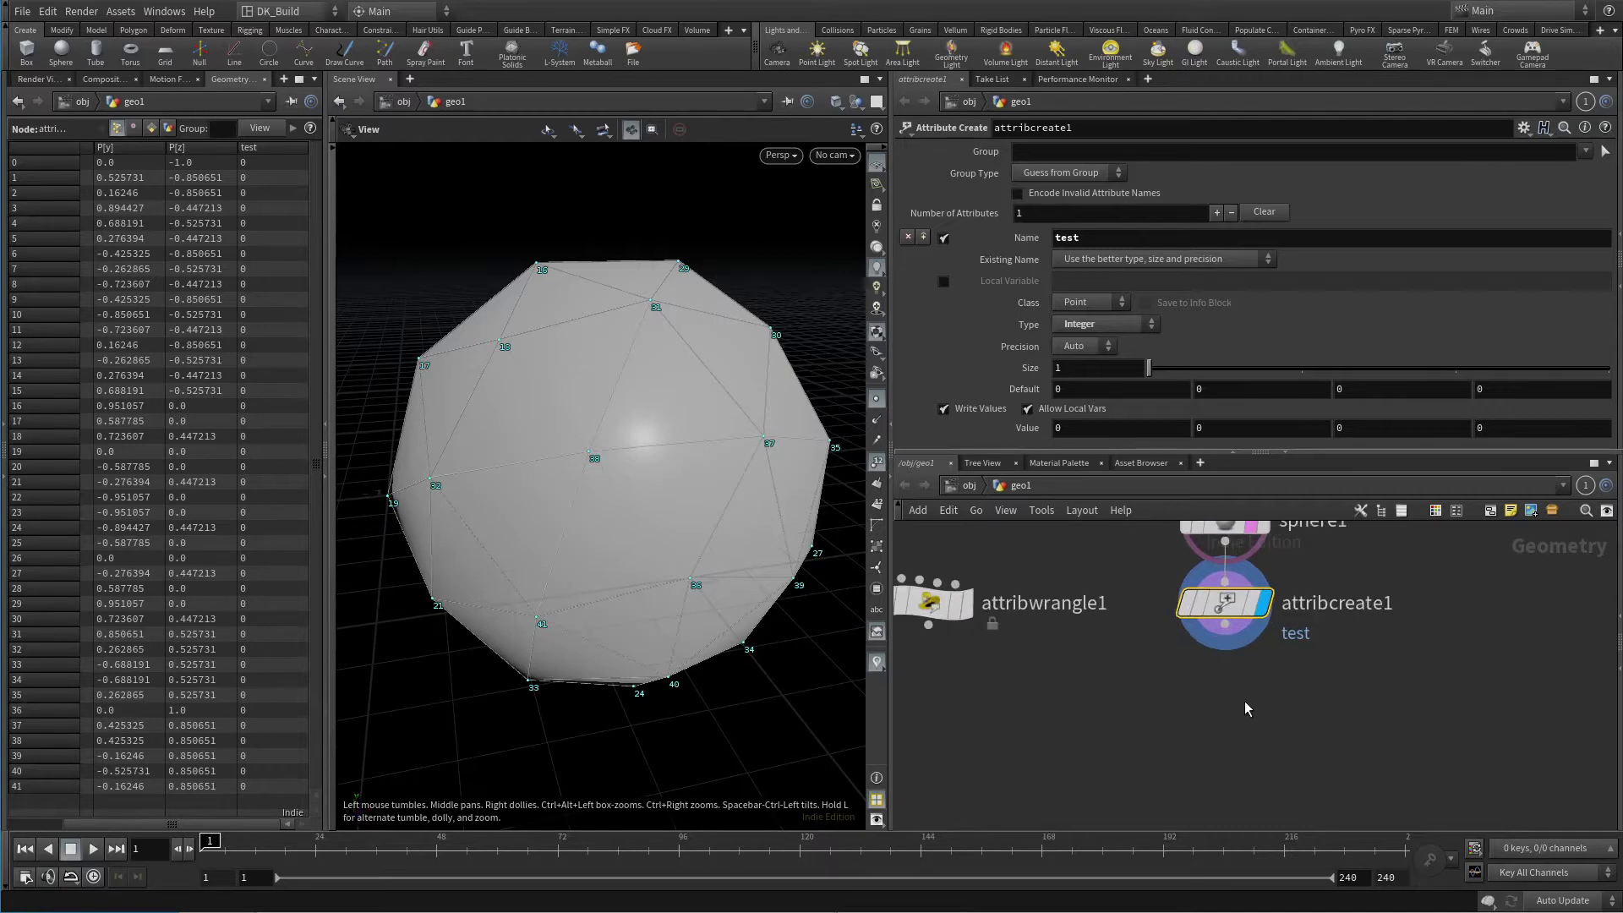
click(1228, 640)
click(1219, 707)
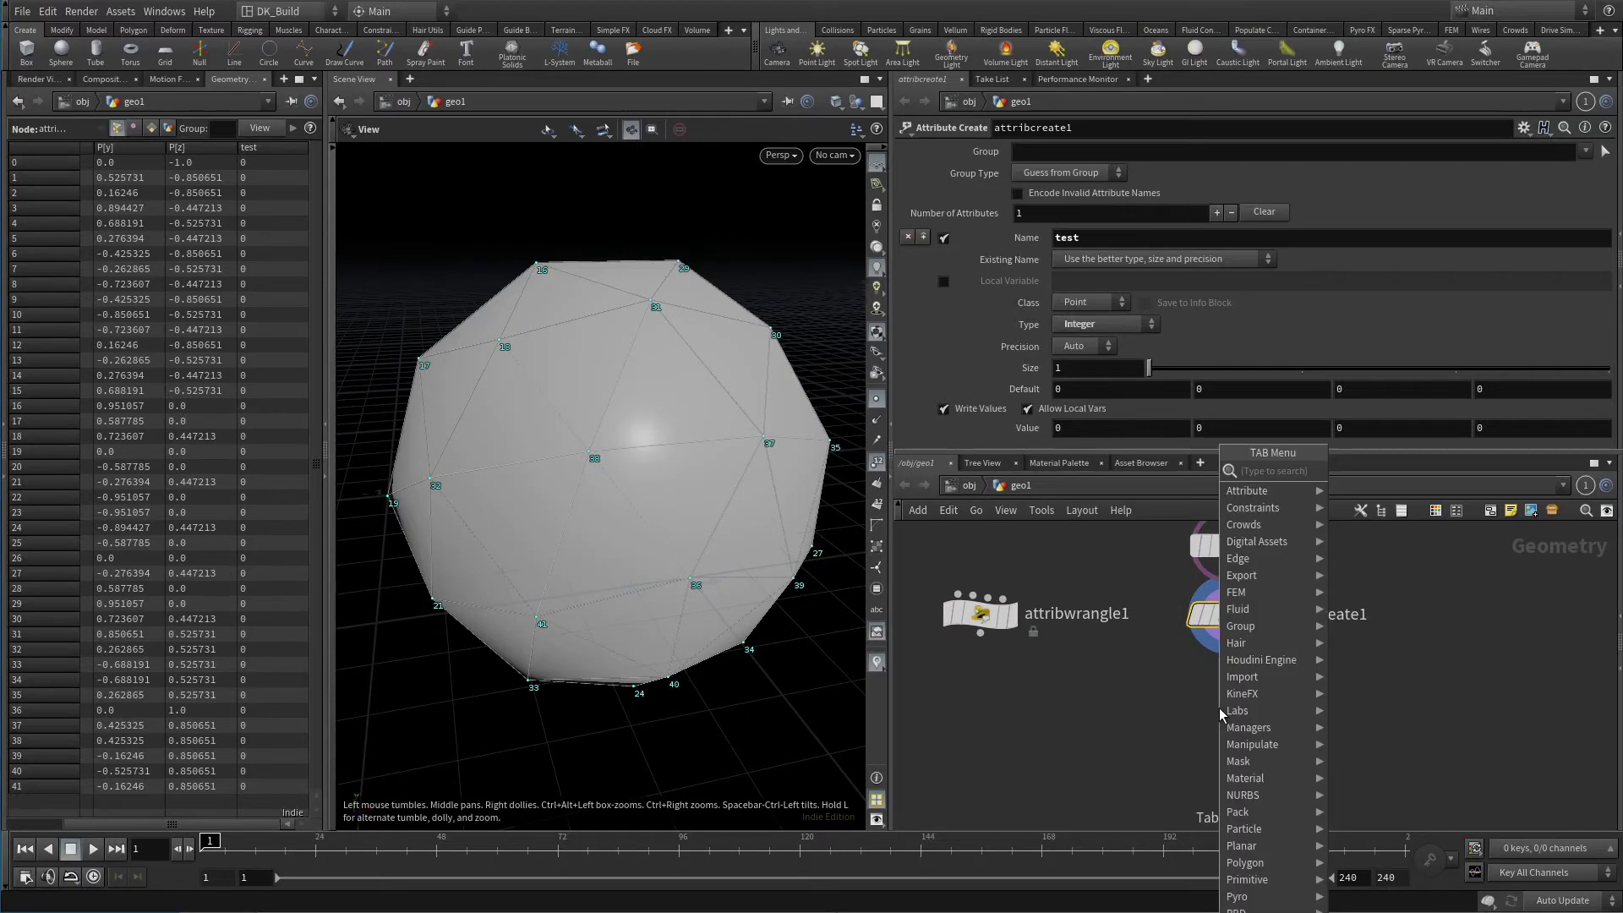
text(for)
key(Down)
key(Down)
key(Down)
key(Down)
key(Return)
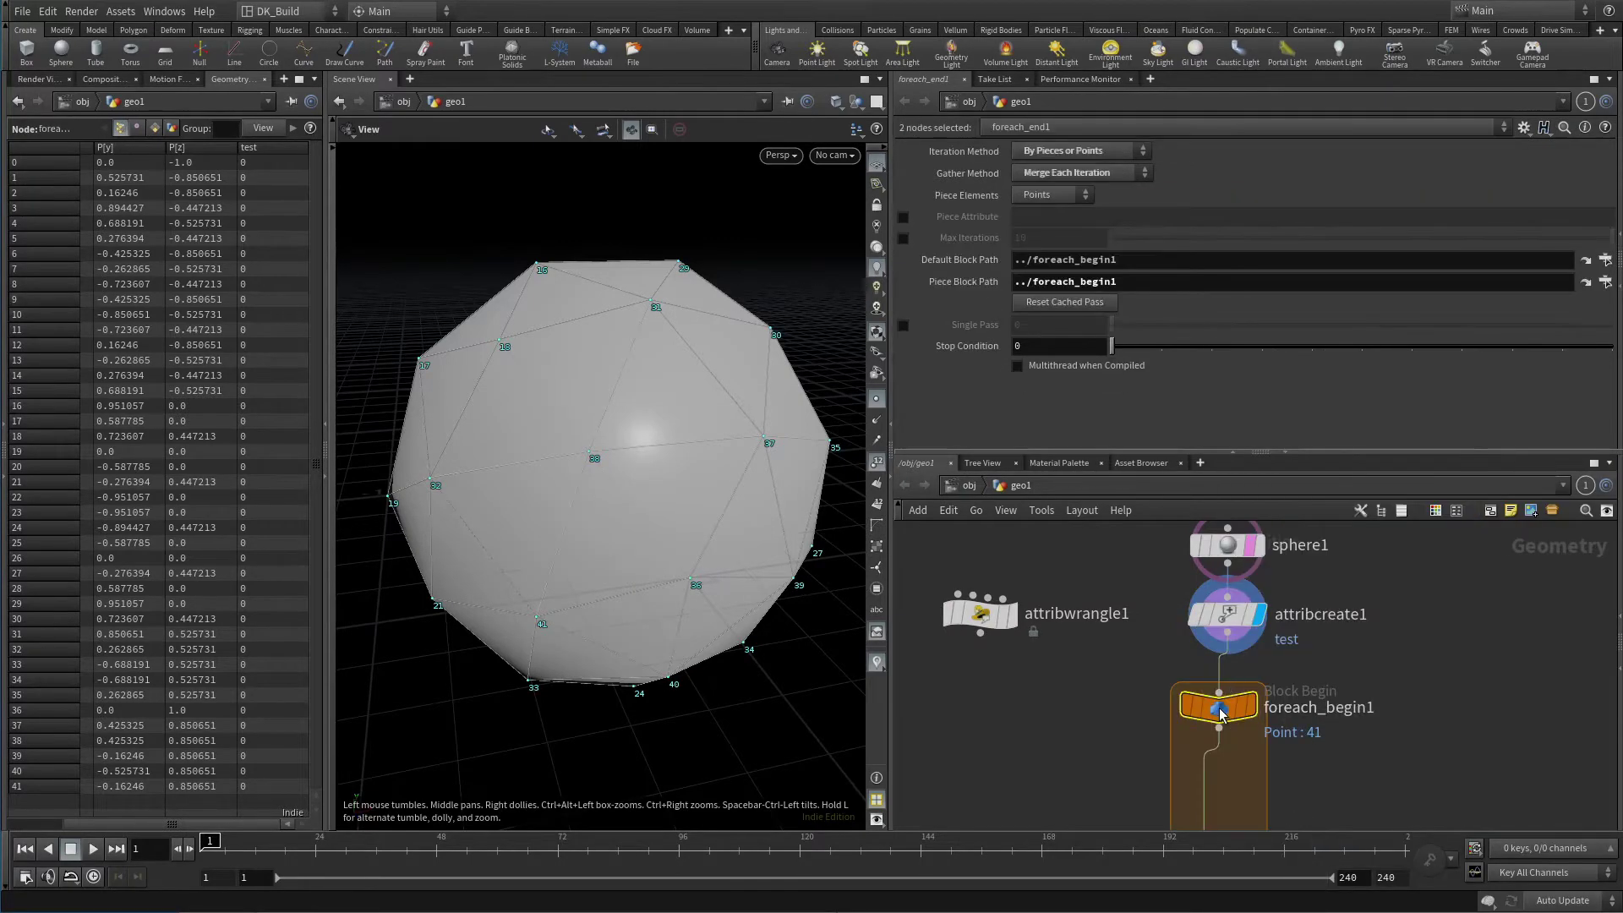
click(1278, 727)
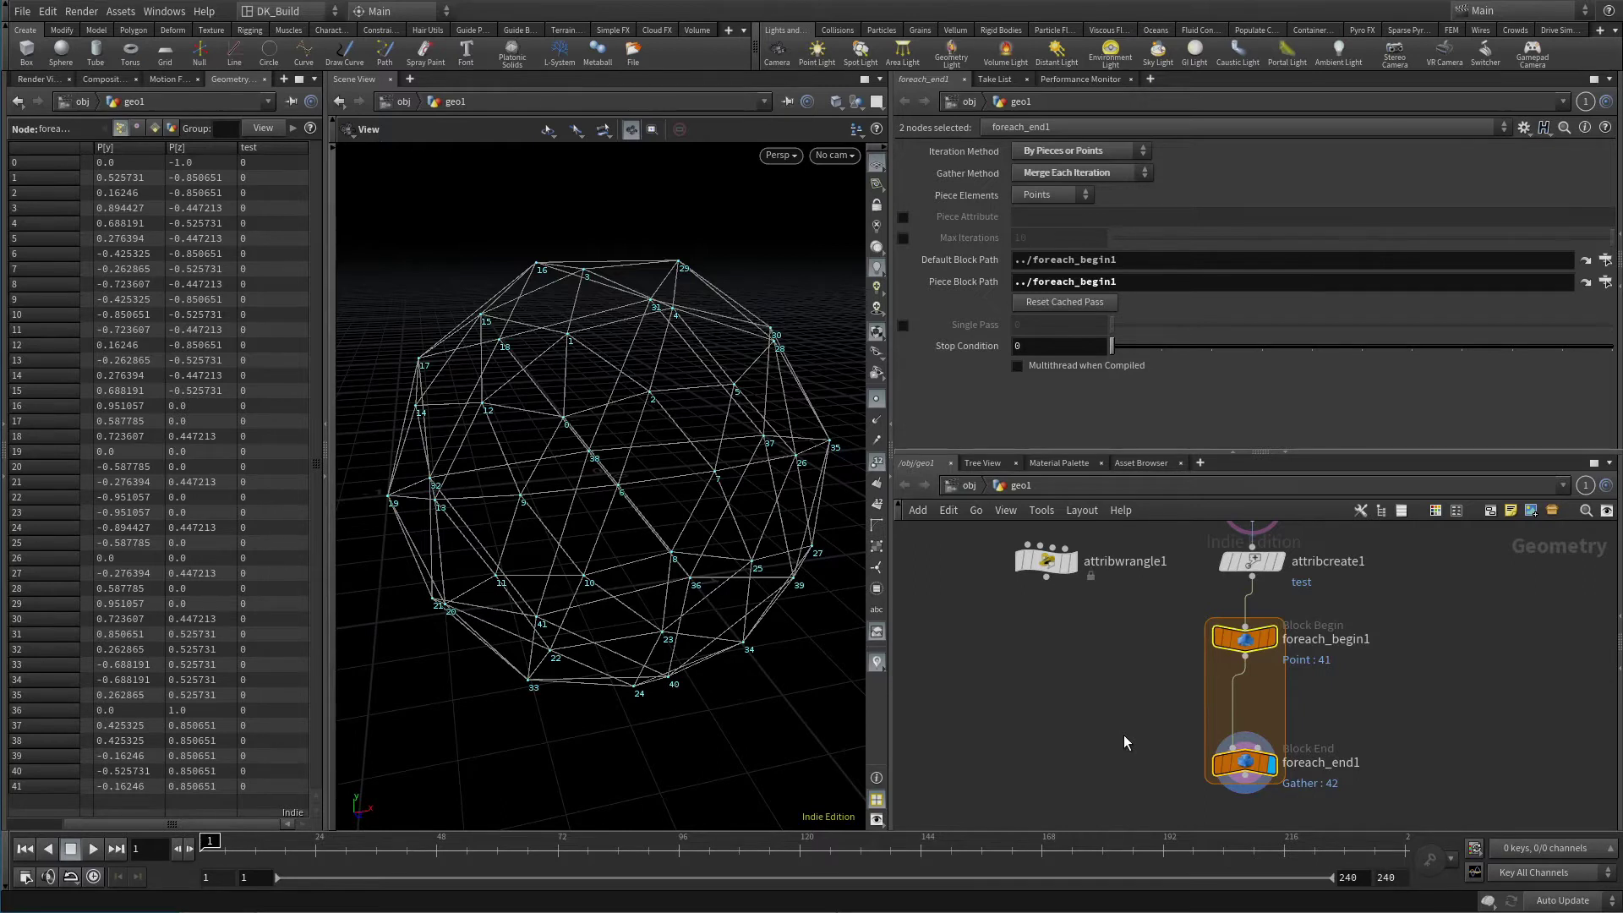
click(903, 324)
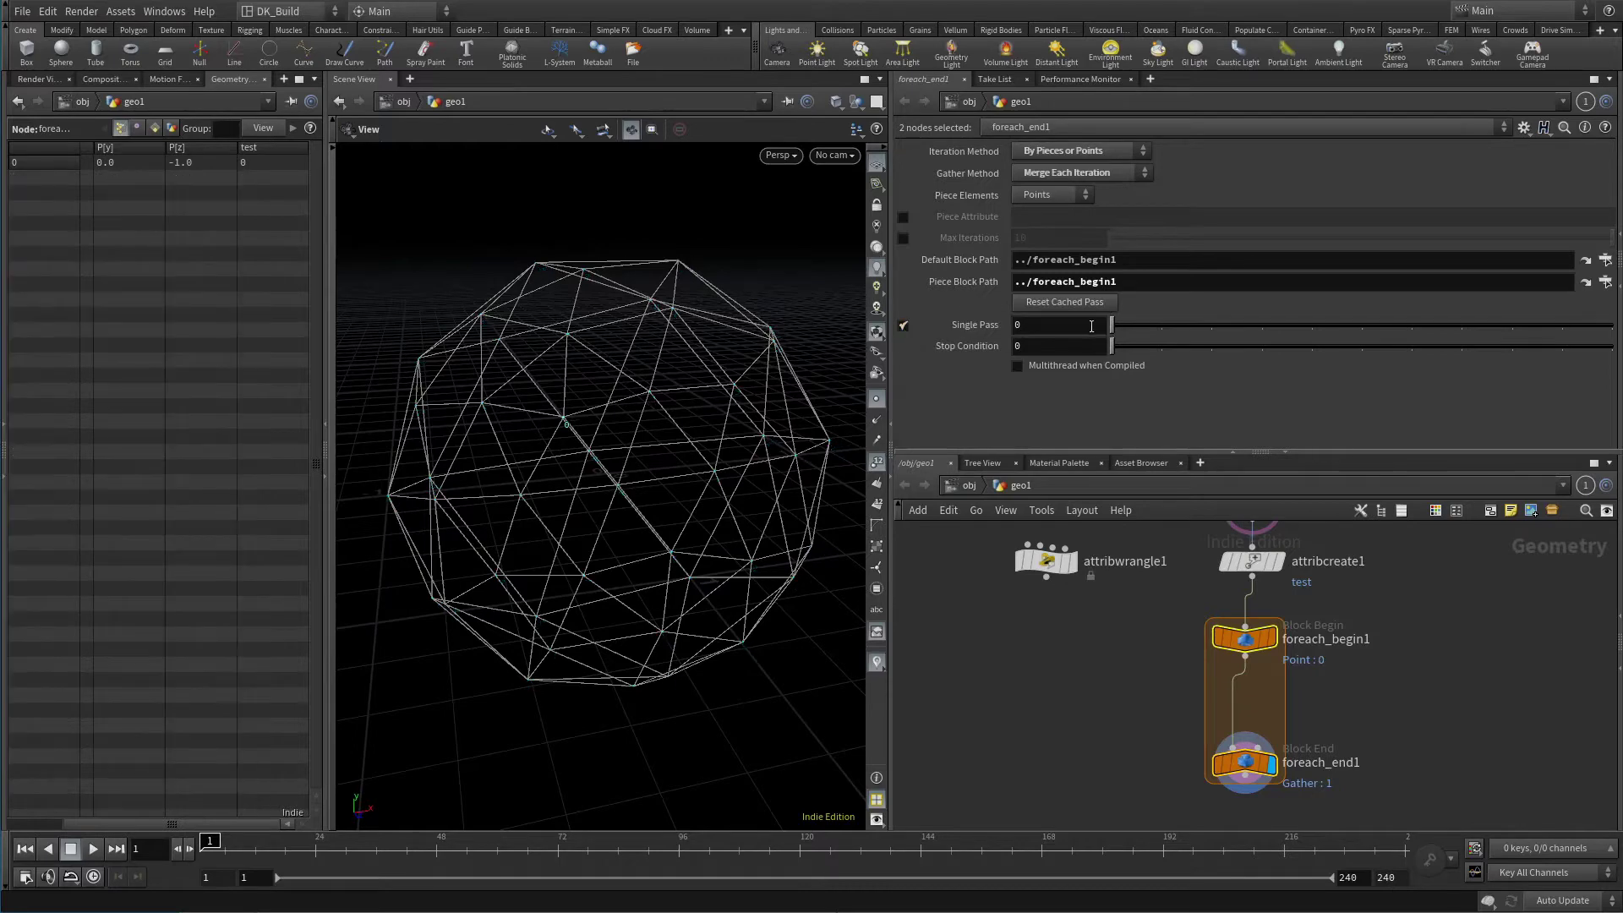
mouse_move(1119, 327)
mouse_down()
mouse_move(1528, 360)
mouse_move(1095, 346)
mouse_up()
click(903, 325)
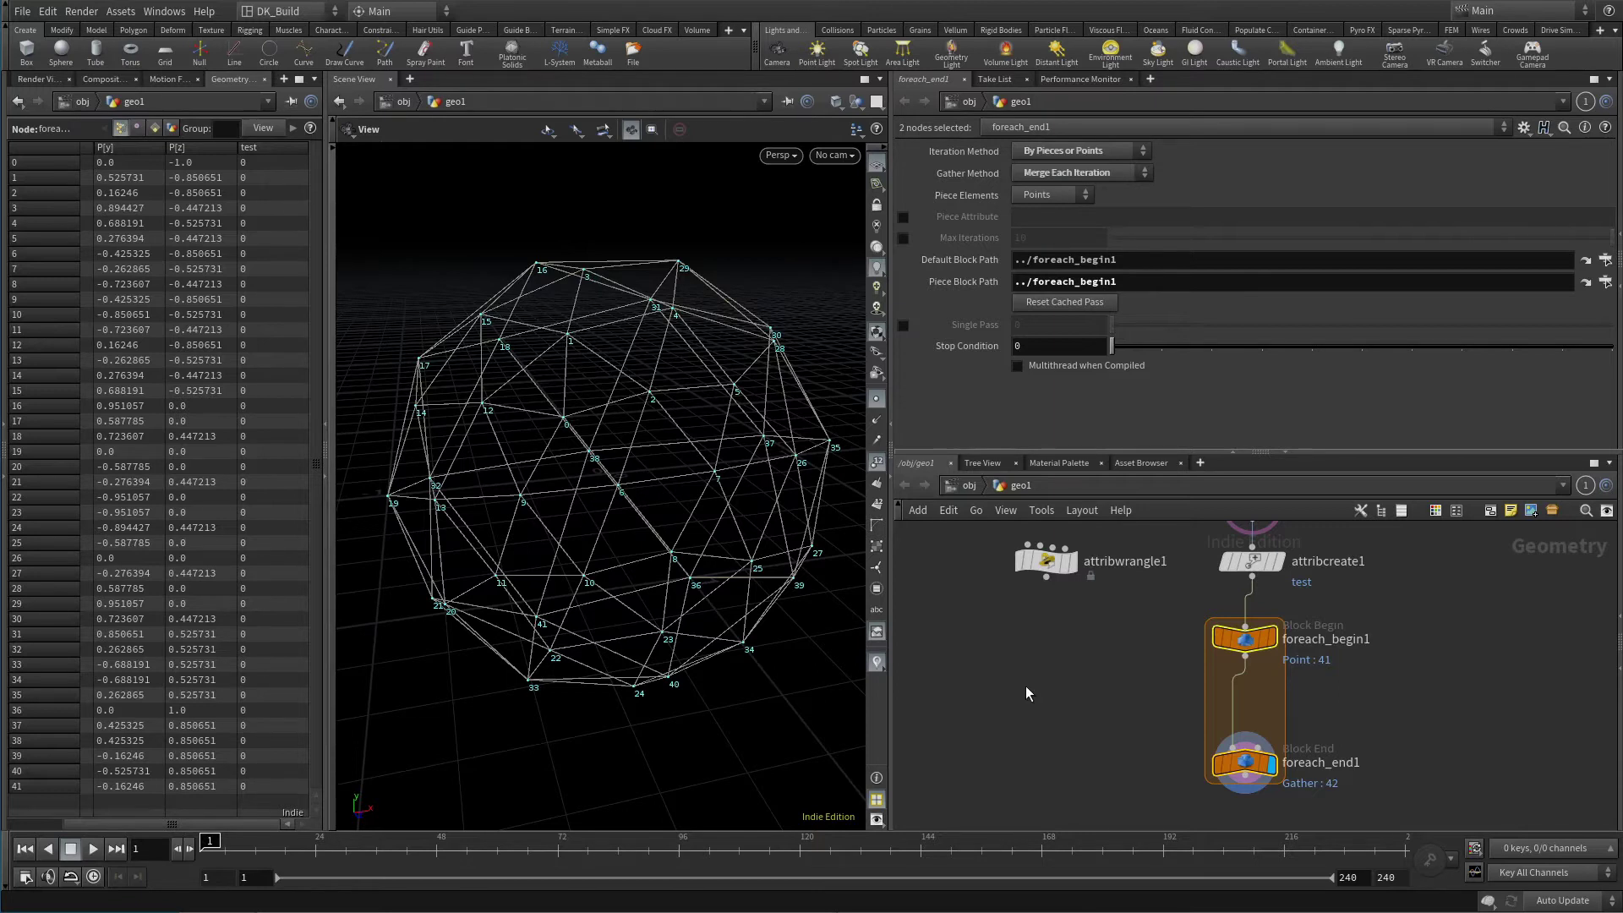
Move attribwrangle1 into the loop between foreach_begin1 and foreach_end1.
click(1045, 562)
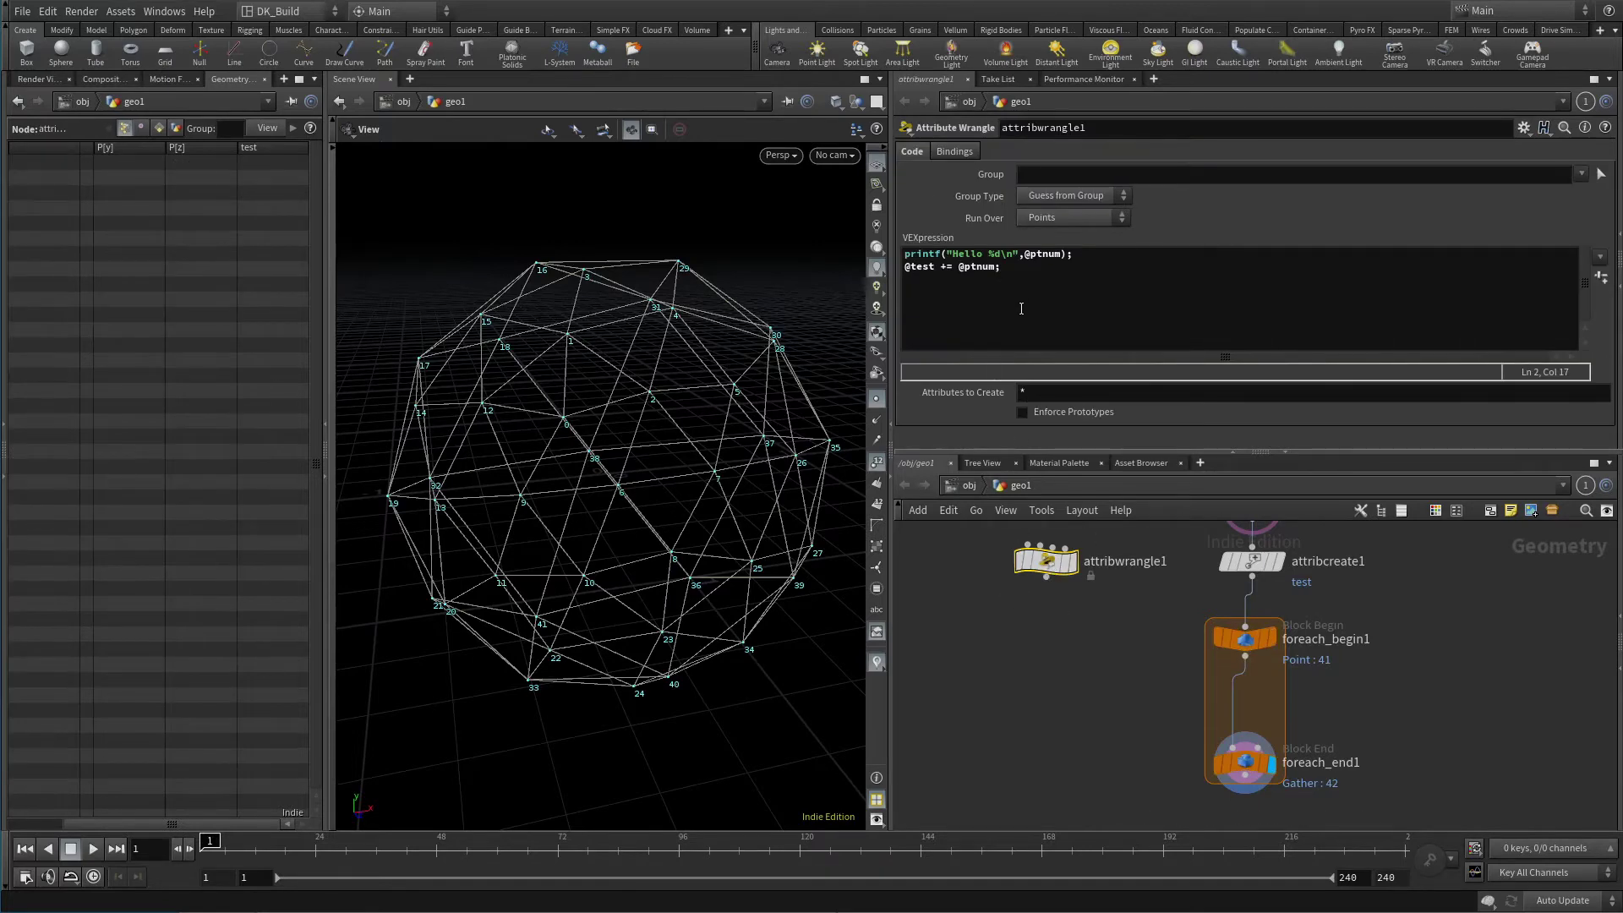
drag(1042, 563, 1266, 727)
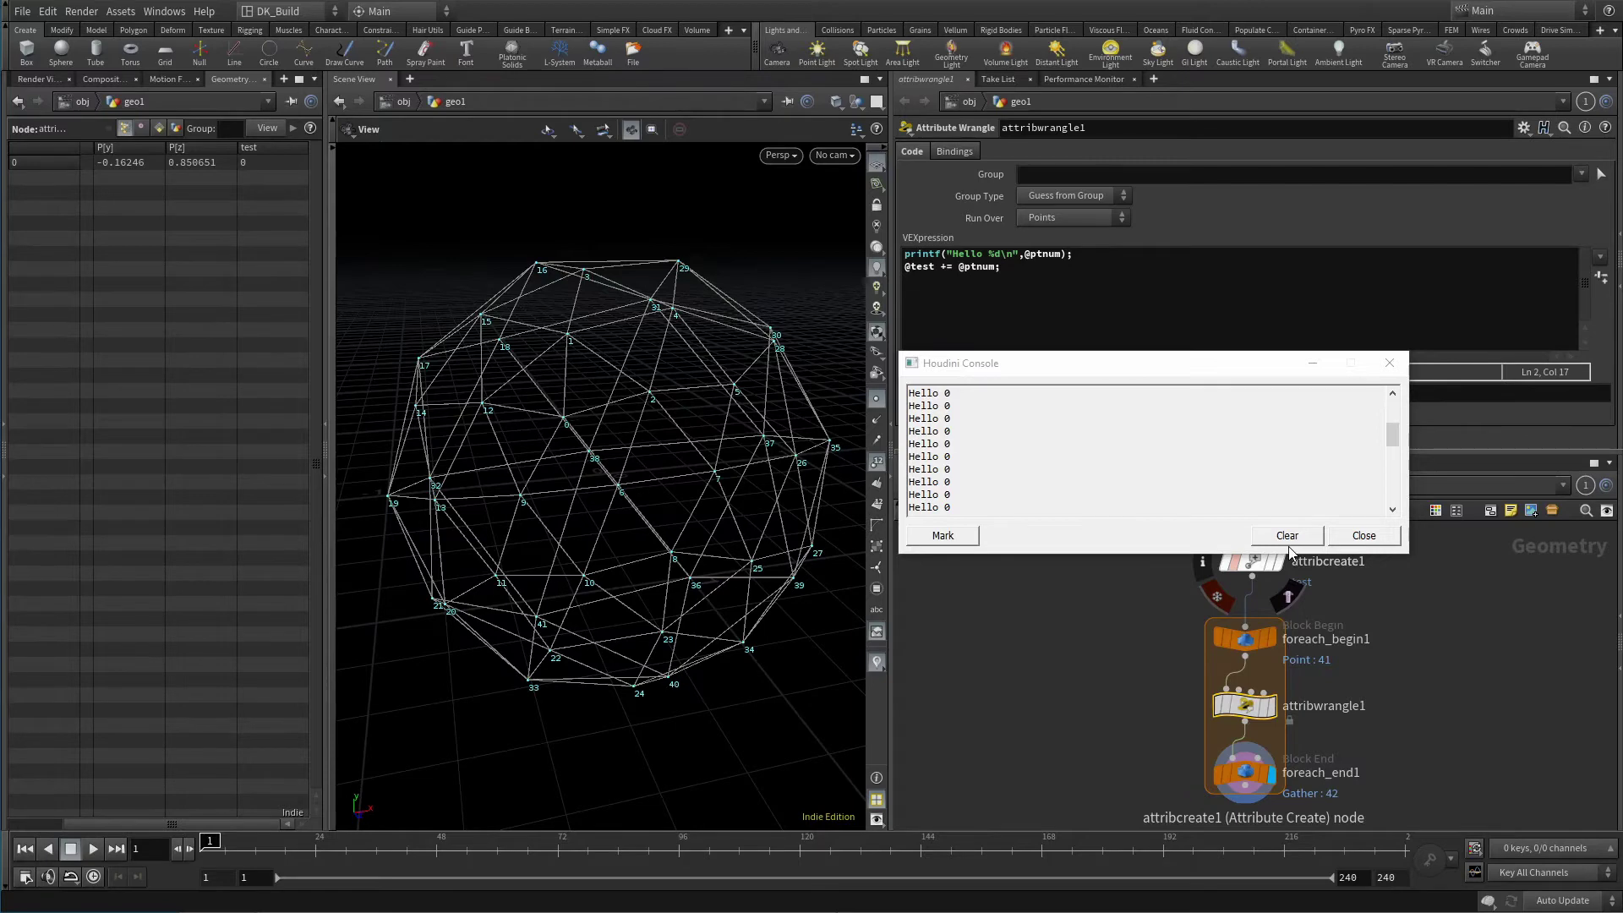
Clear the console and set foreach_end1's Gather Method to Feedback Each Iteration.
click(1286, 535)
click(1363, 535)
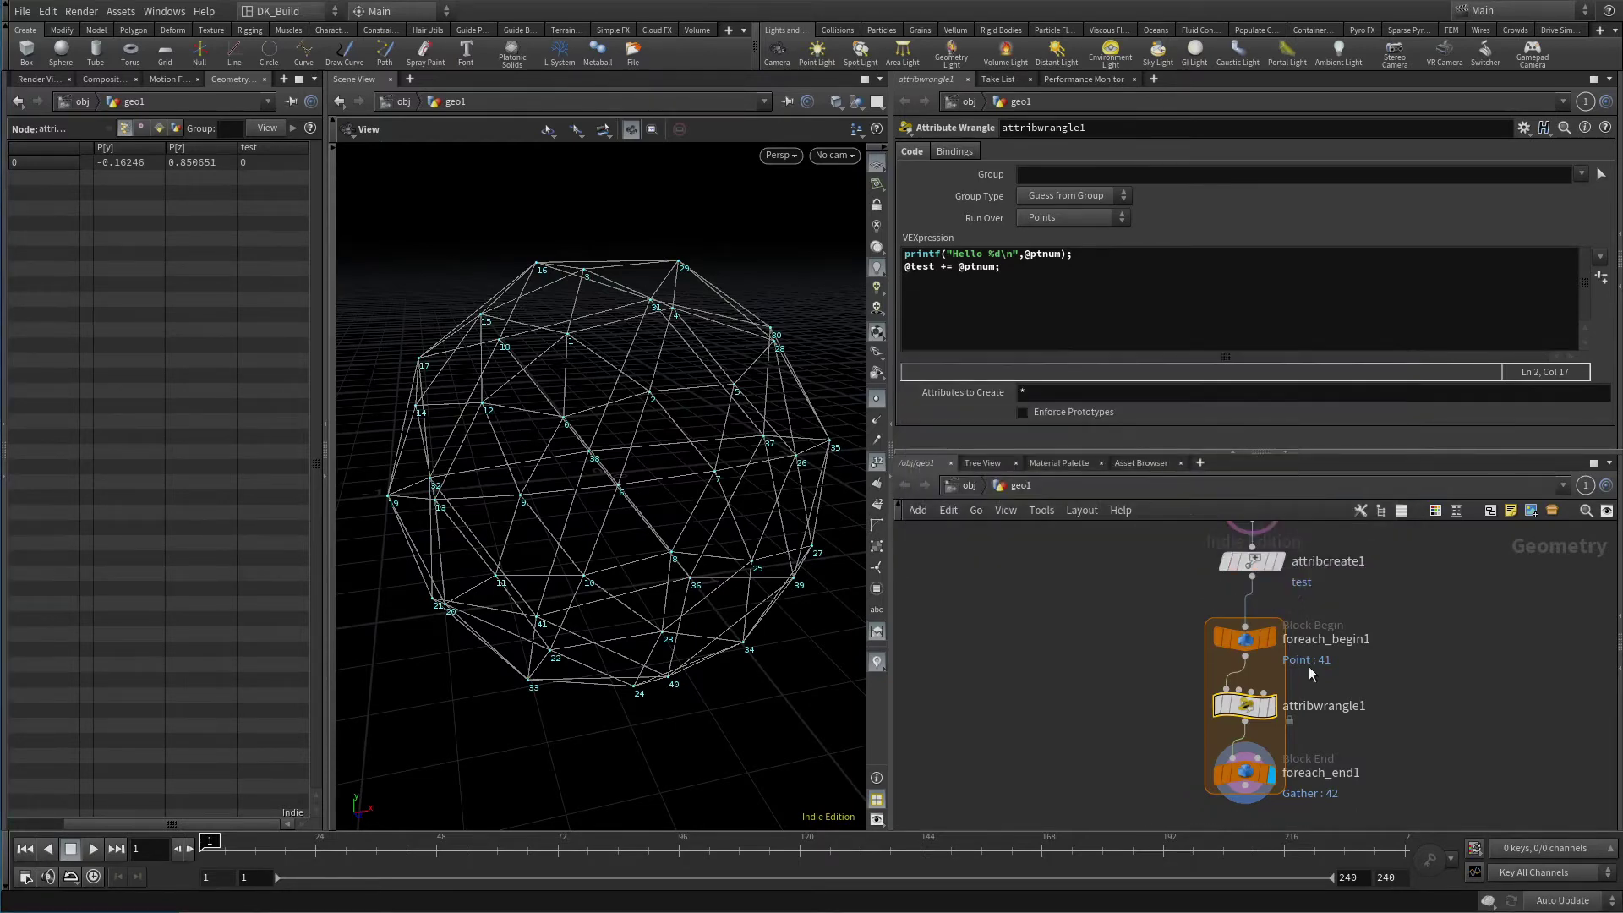
click(1244, 773)
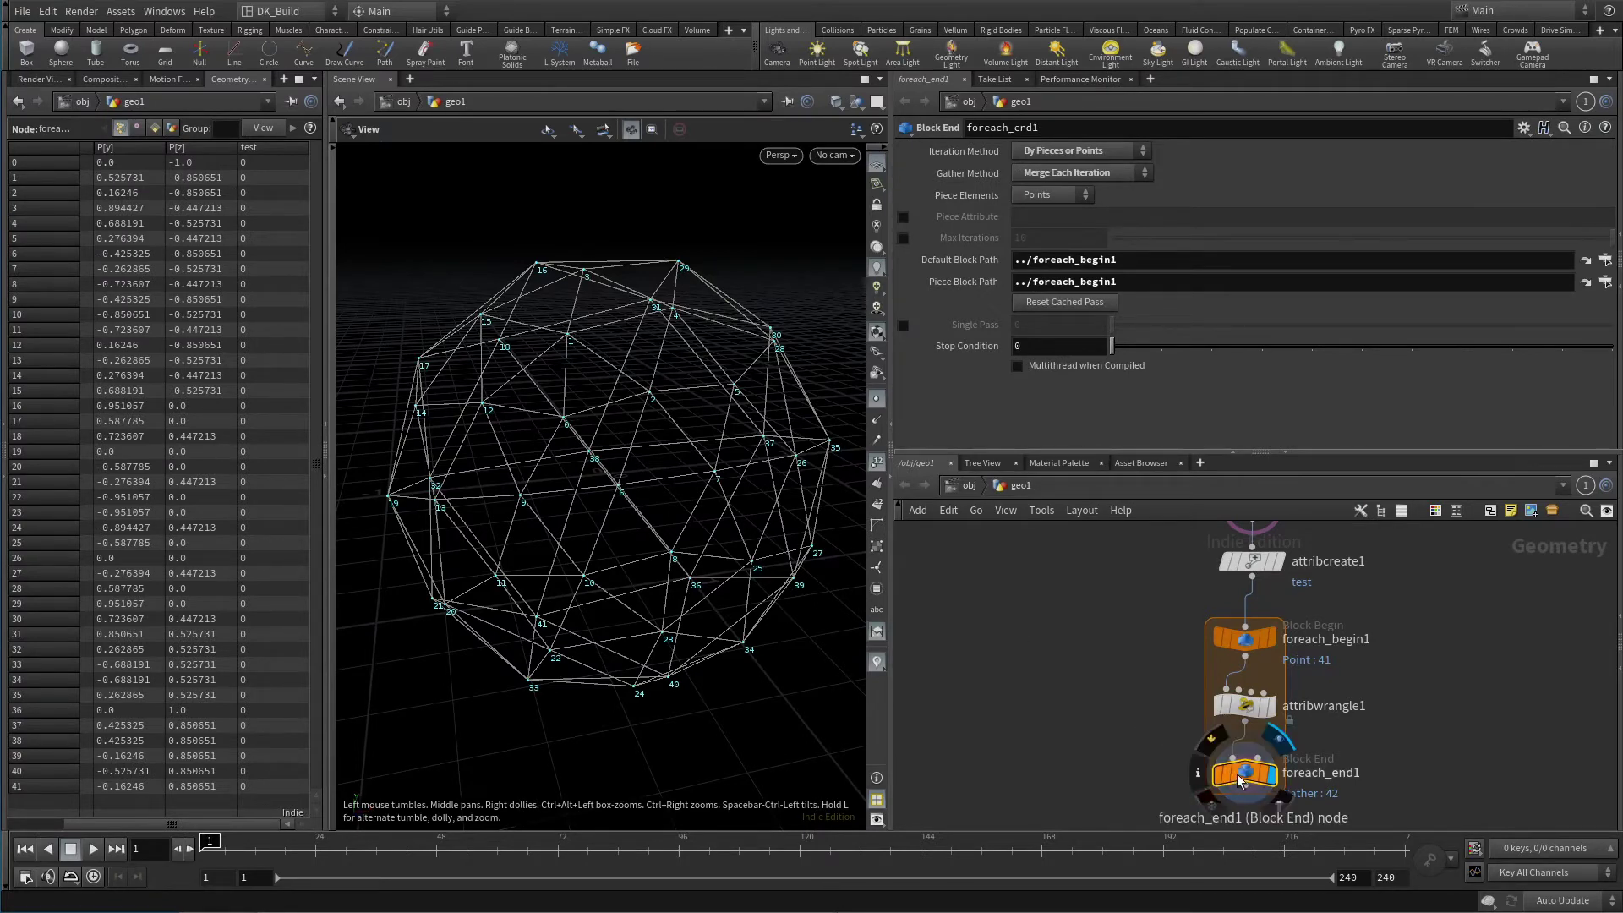
mouse_move(1238, 777)
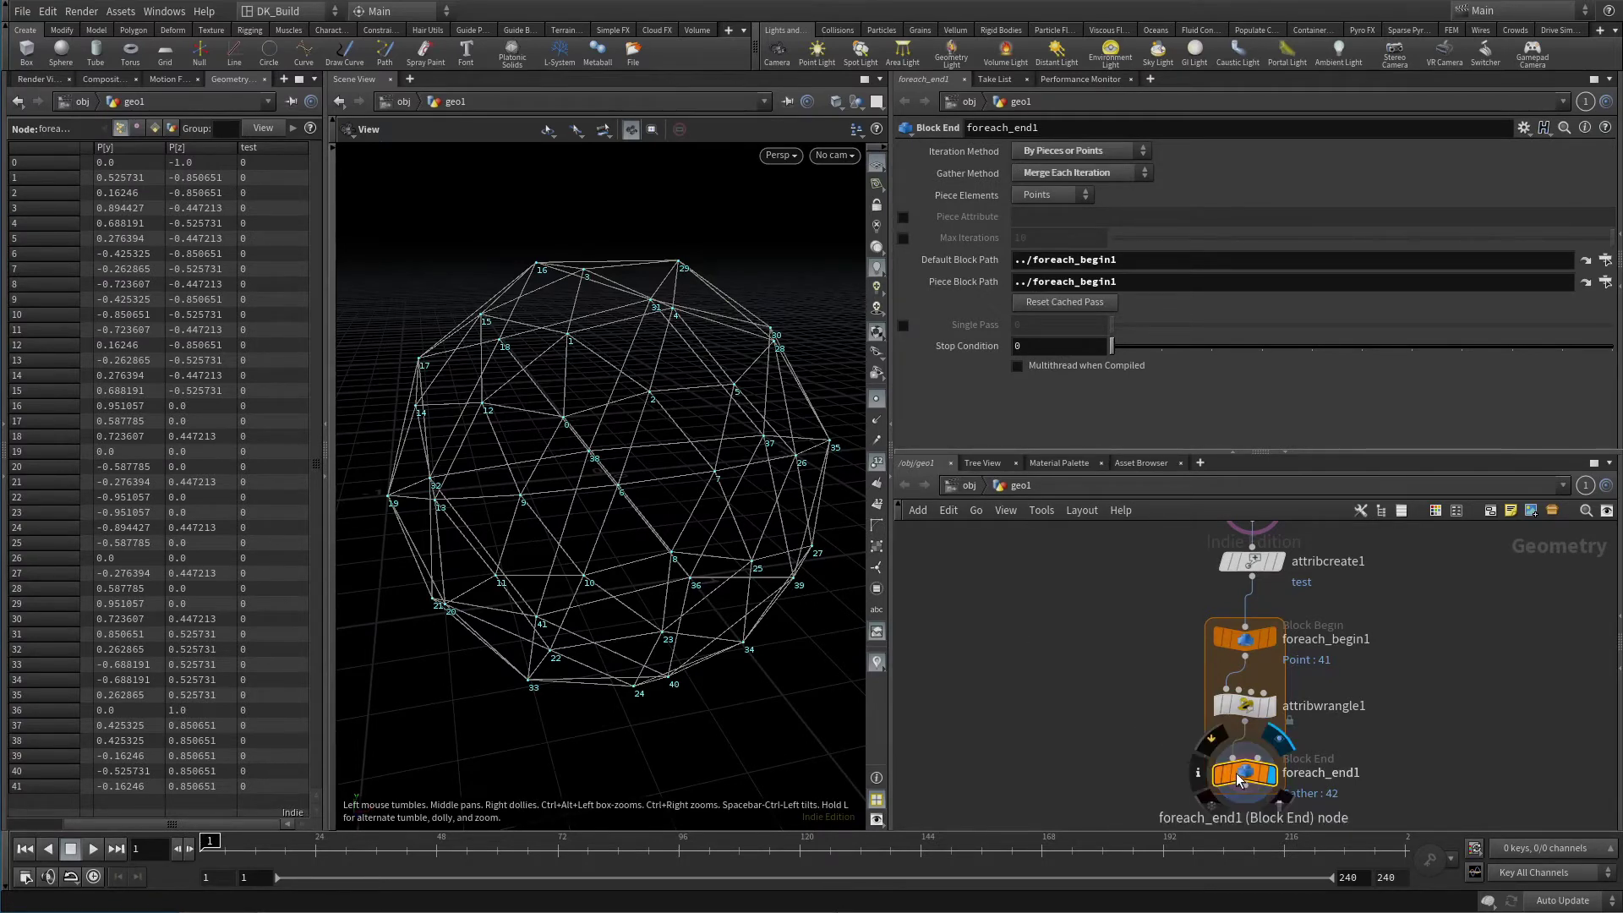
click(1098, 174)
click(1098, 194)
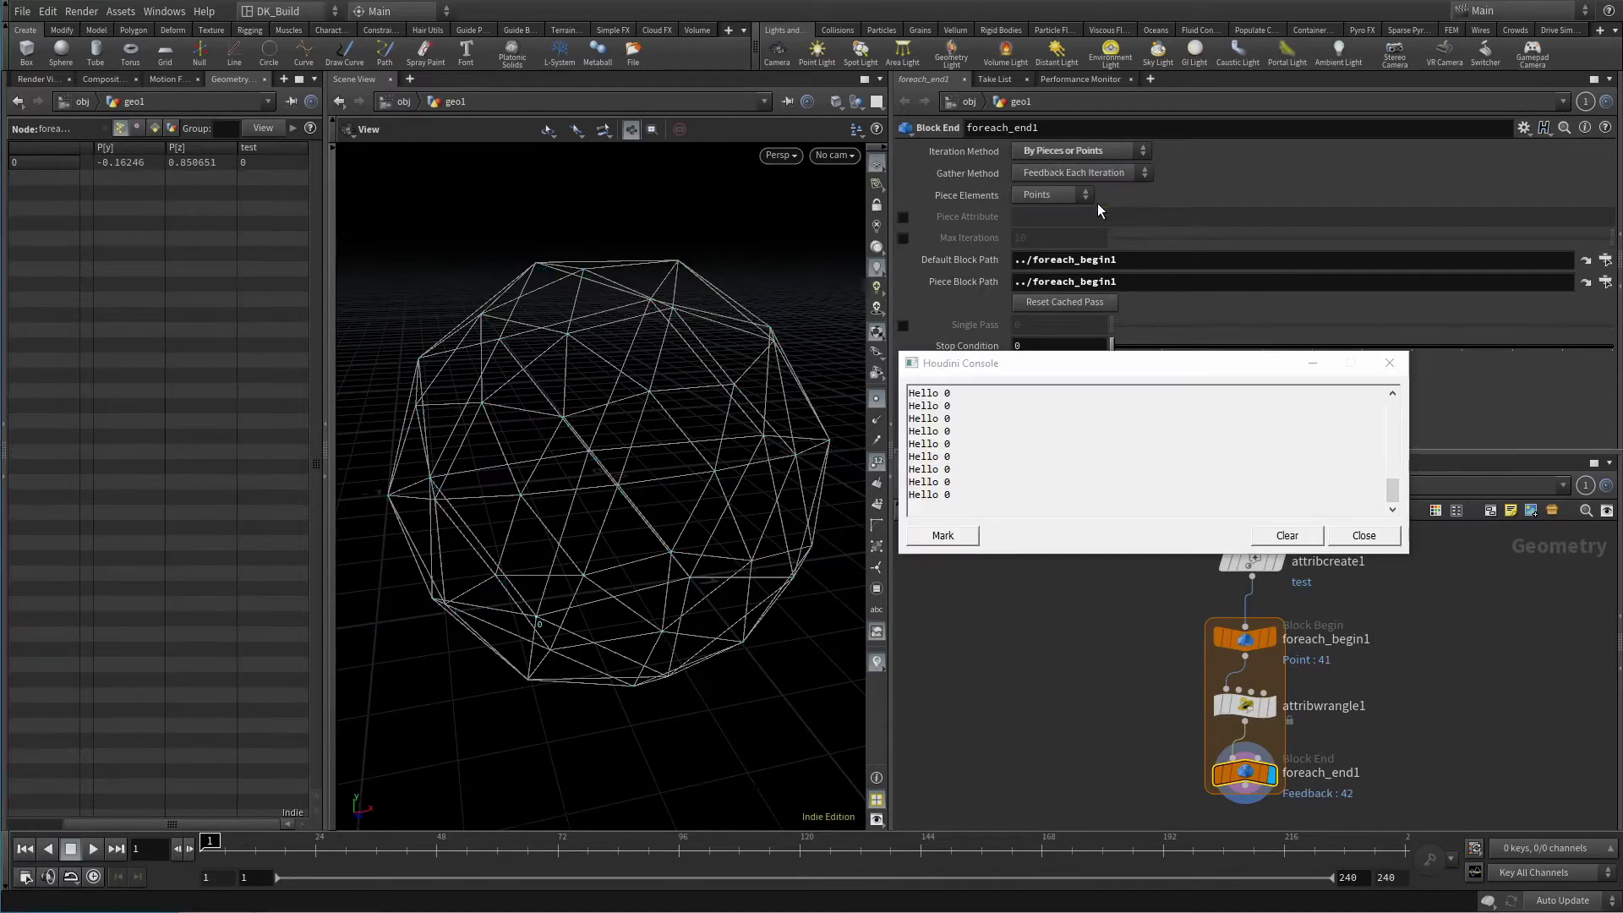
Clear and close the console again after the change.
scroll(1224, 507, up, 5)
scroll(1225, 507, down, 5)
click(1305, 541)
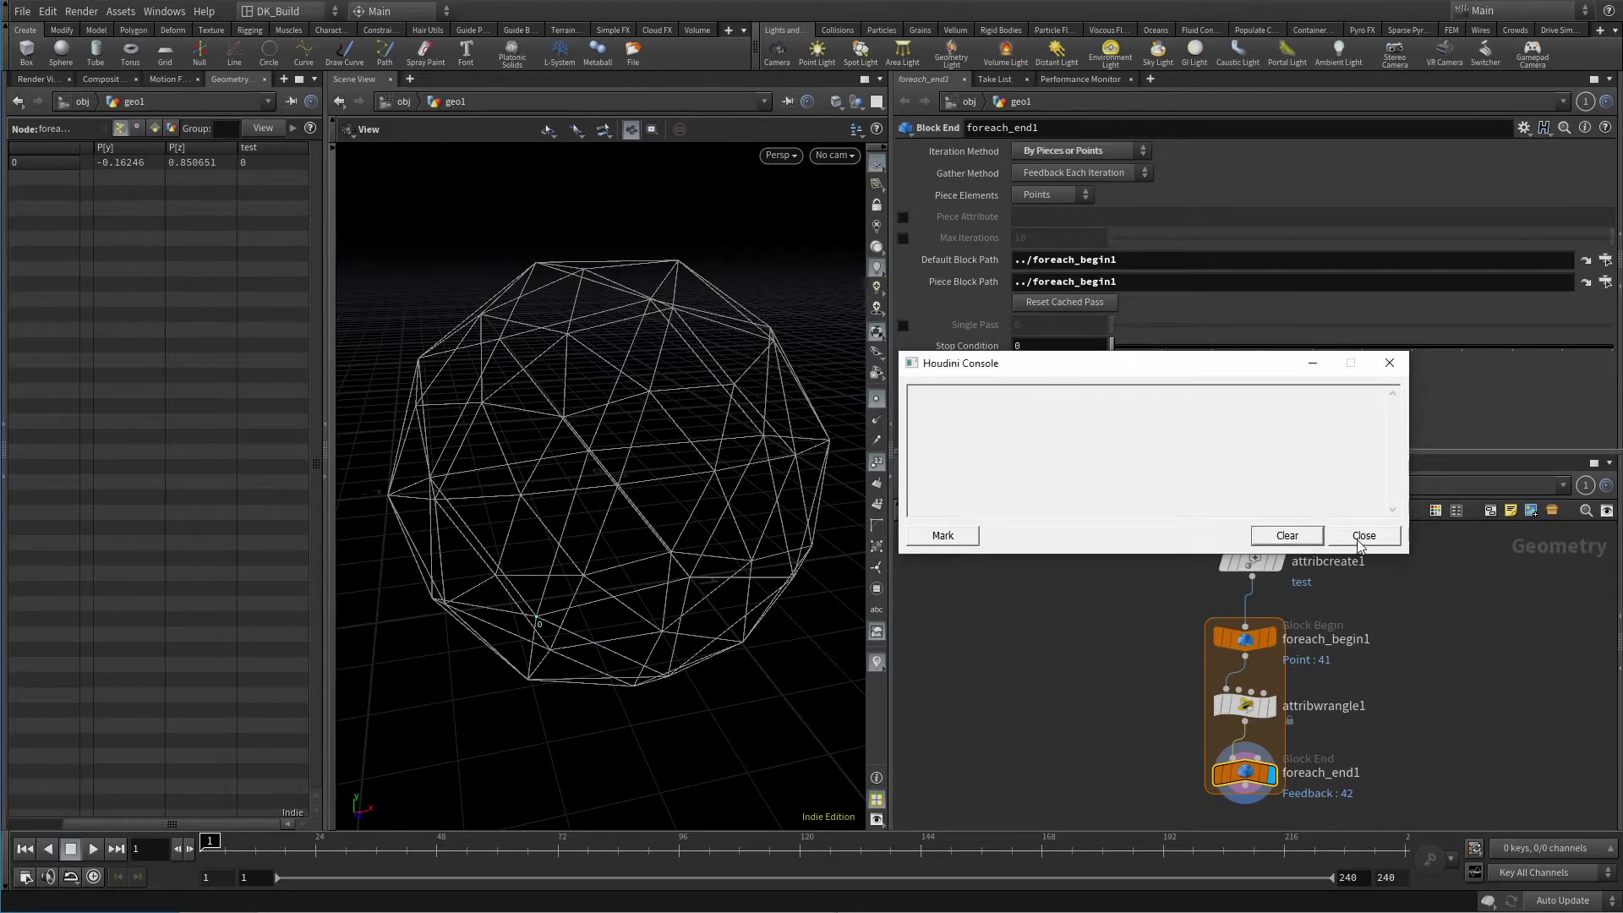
click(1364, 536)
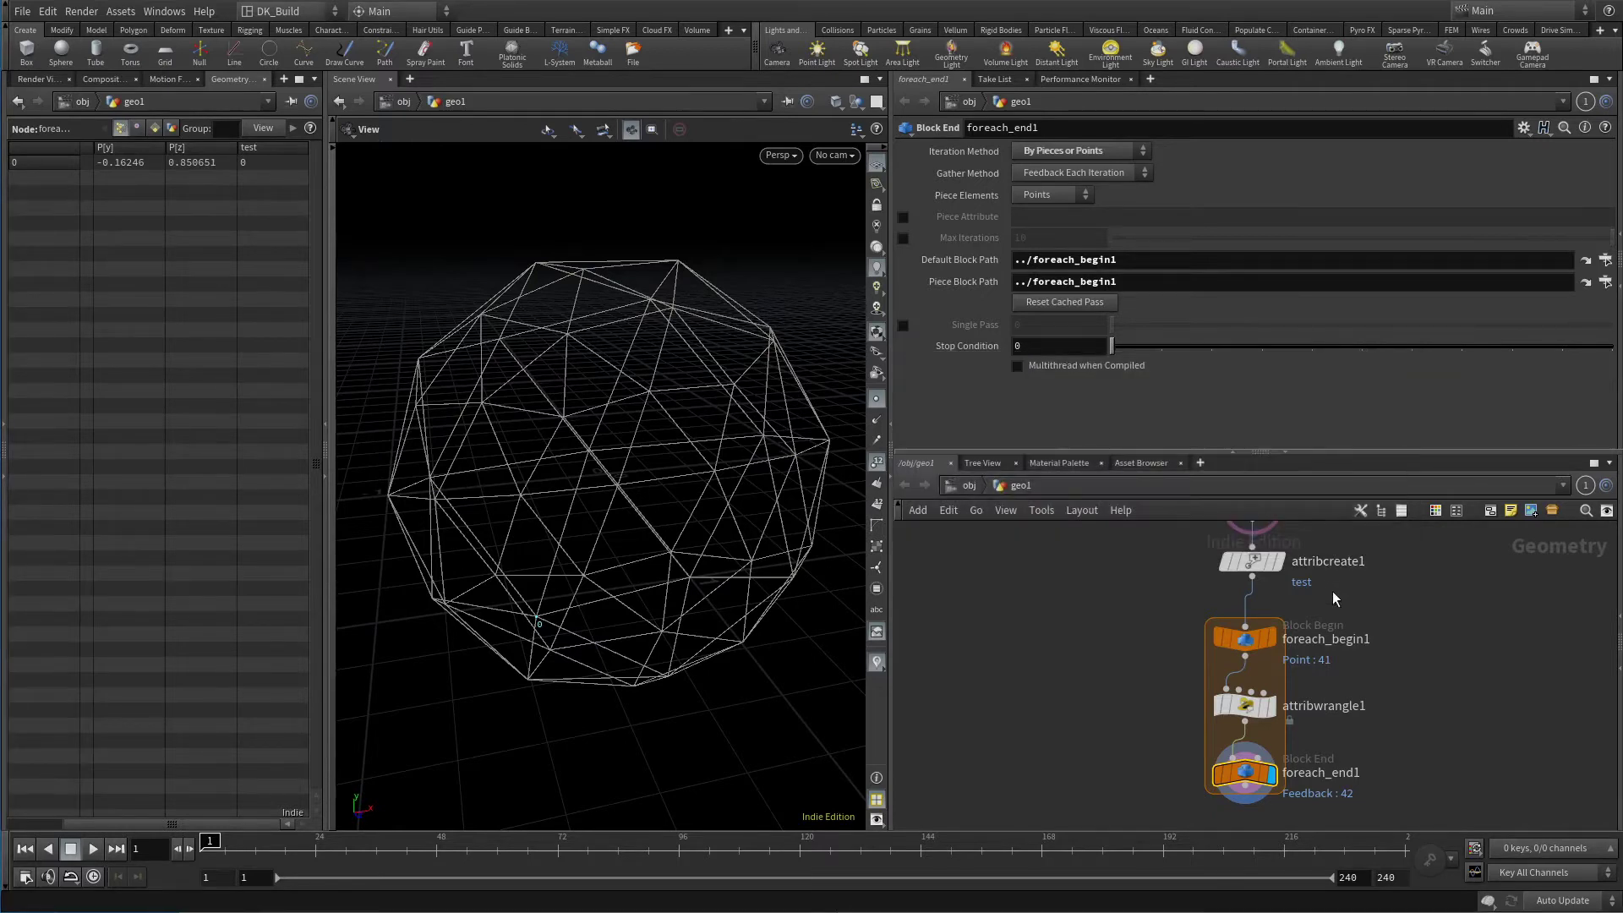
Set foreach_begin1's Method to Fetch Input.
click(1242, 639)
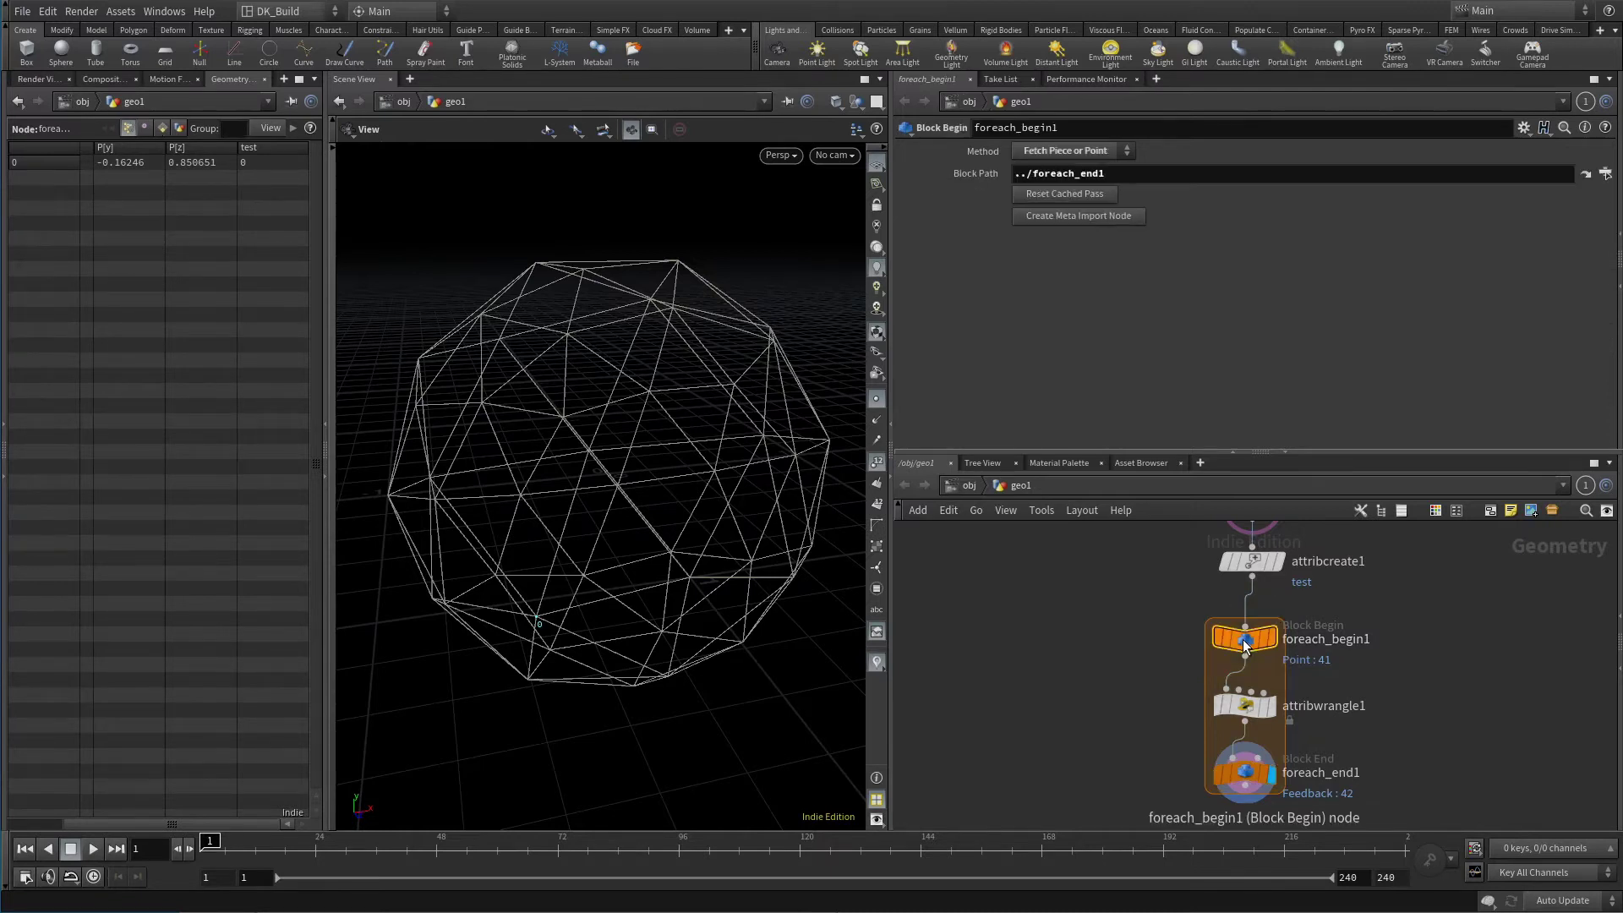
click(1103, 152)
click(1054, 219)
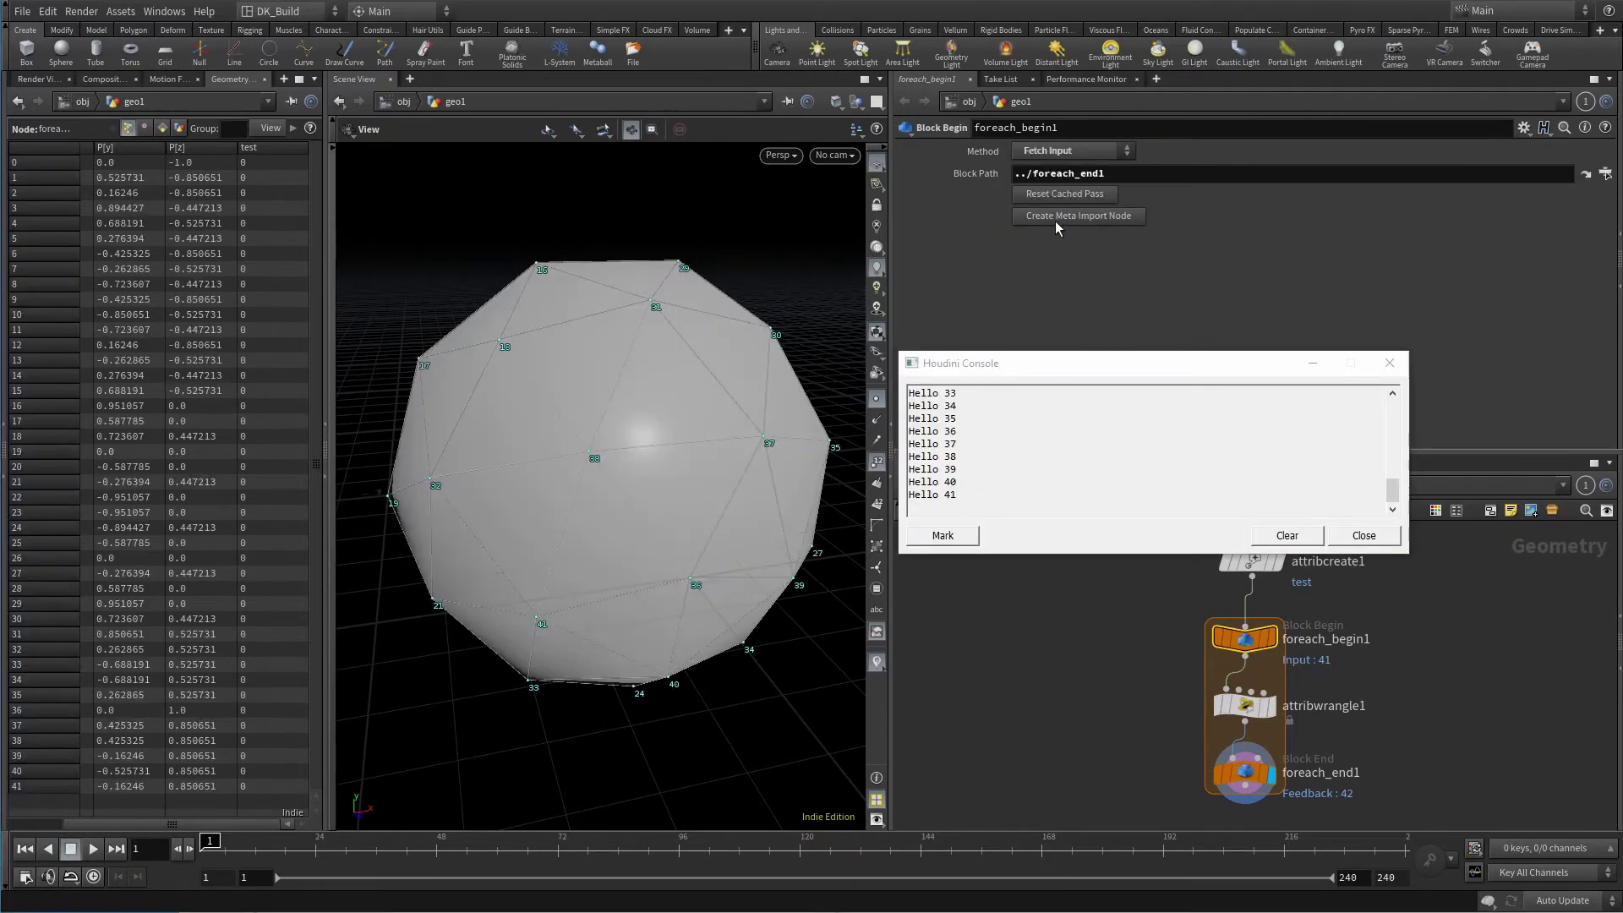
scroll(1178, 488, up, 10)
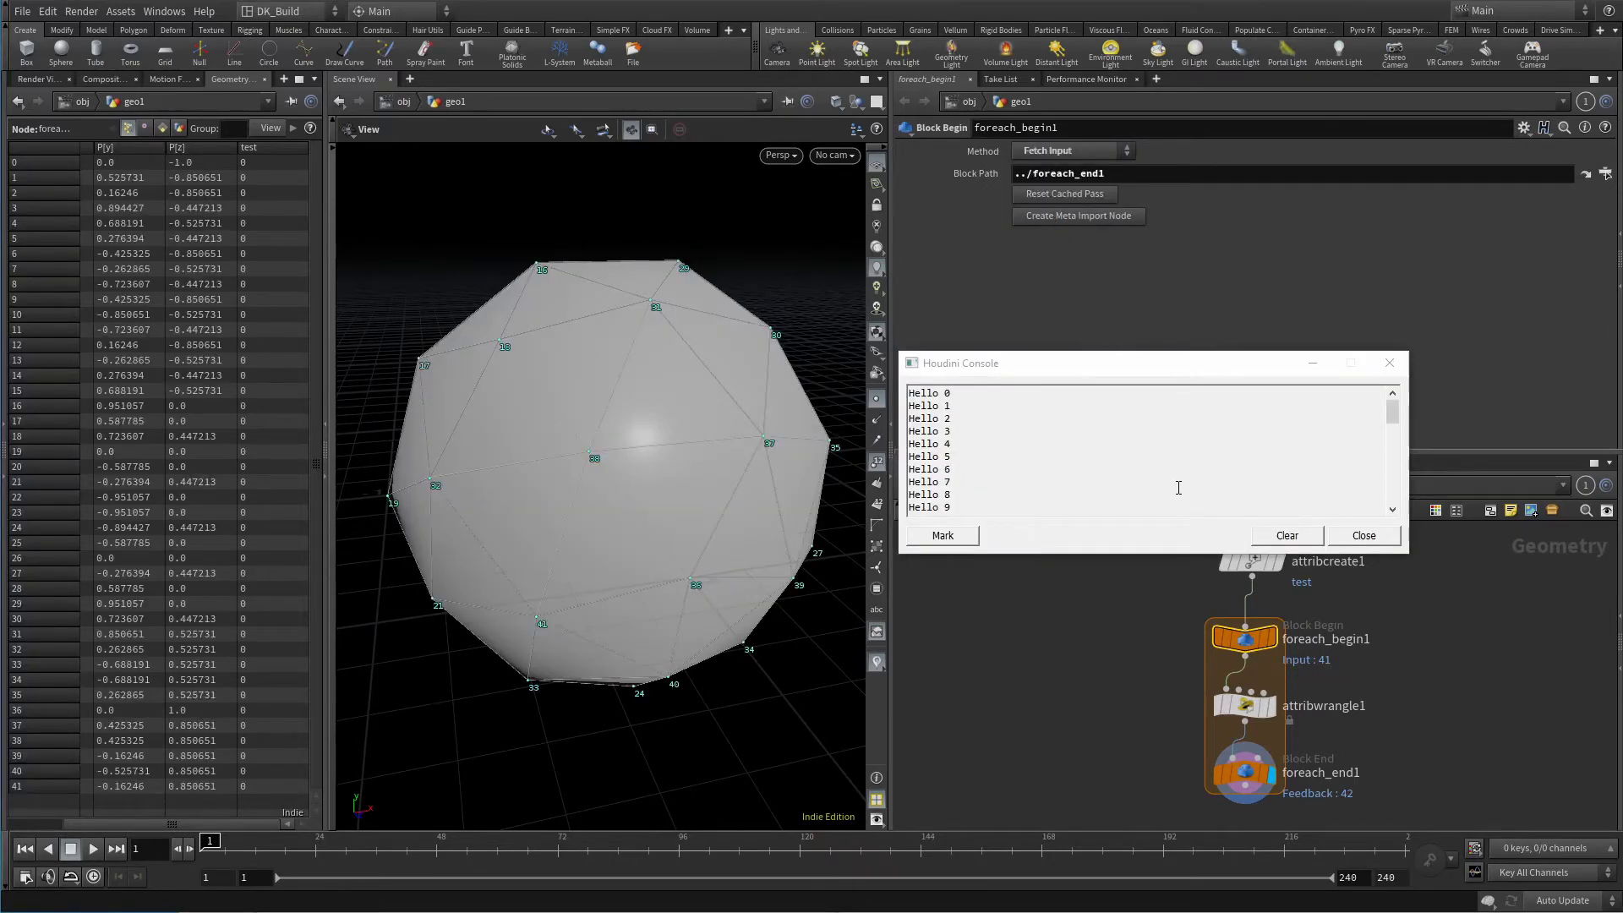
scroll(1178, 488, down, 10)
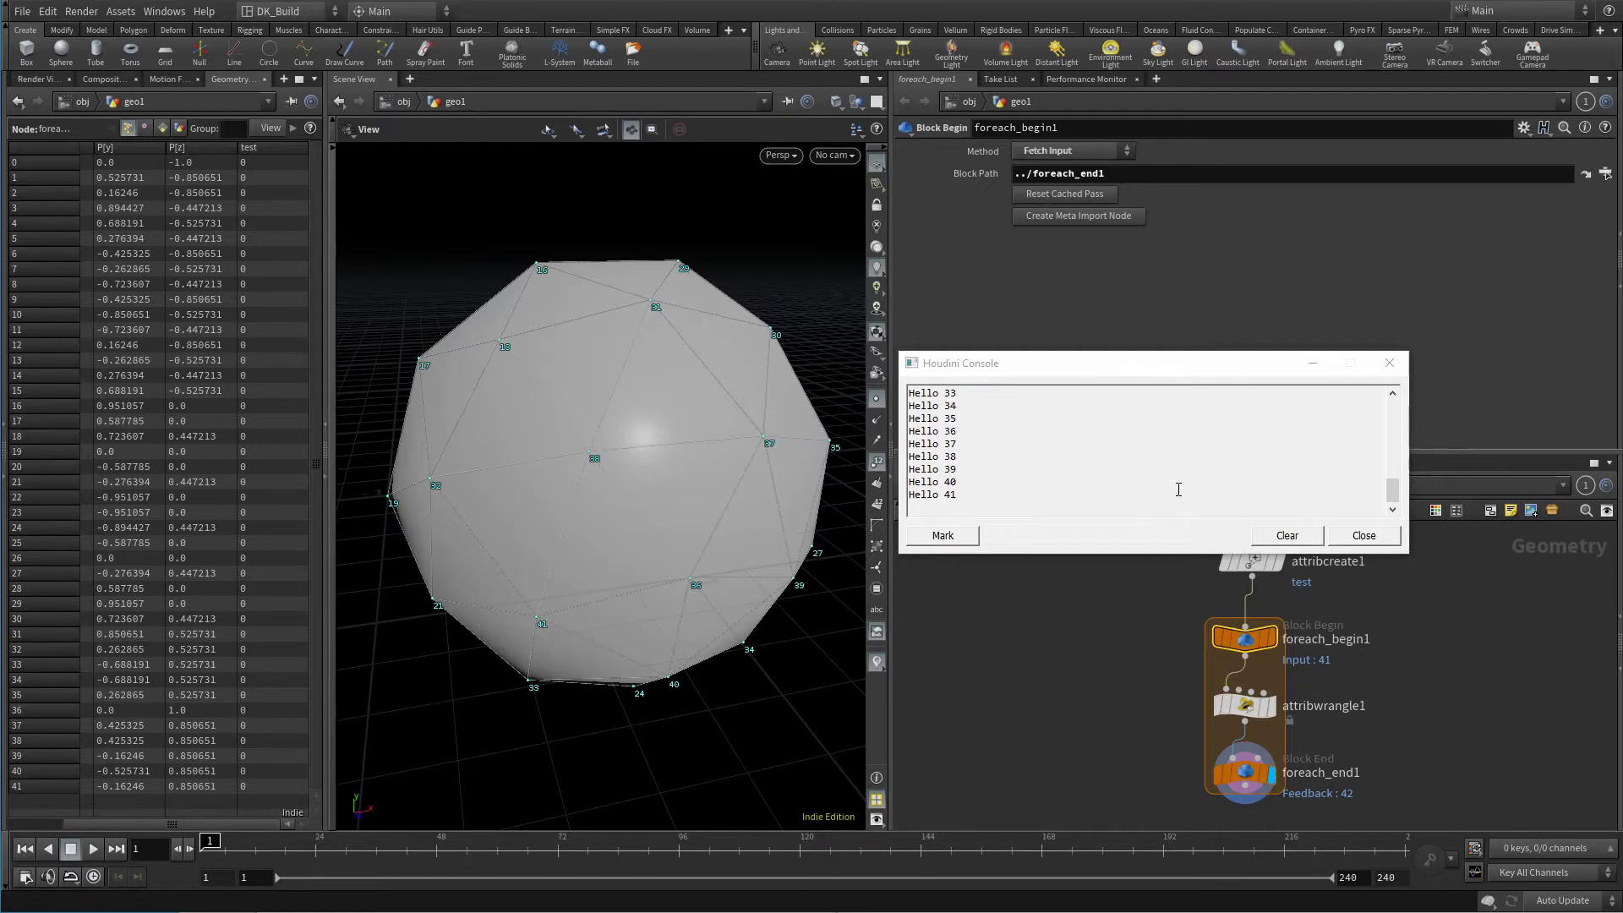
Clear the console and check attribwrangle1 and foreach_end1 show 42 points with test equal to ptnum.
click(1286, 535)
click(1364, 535)
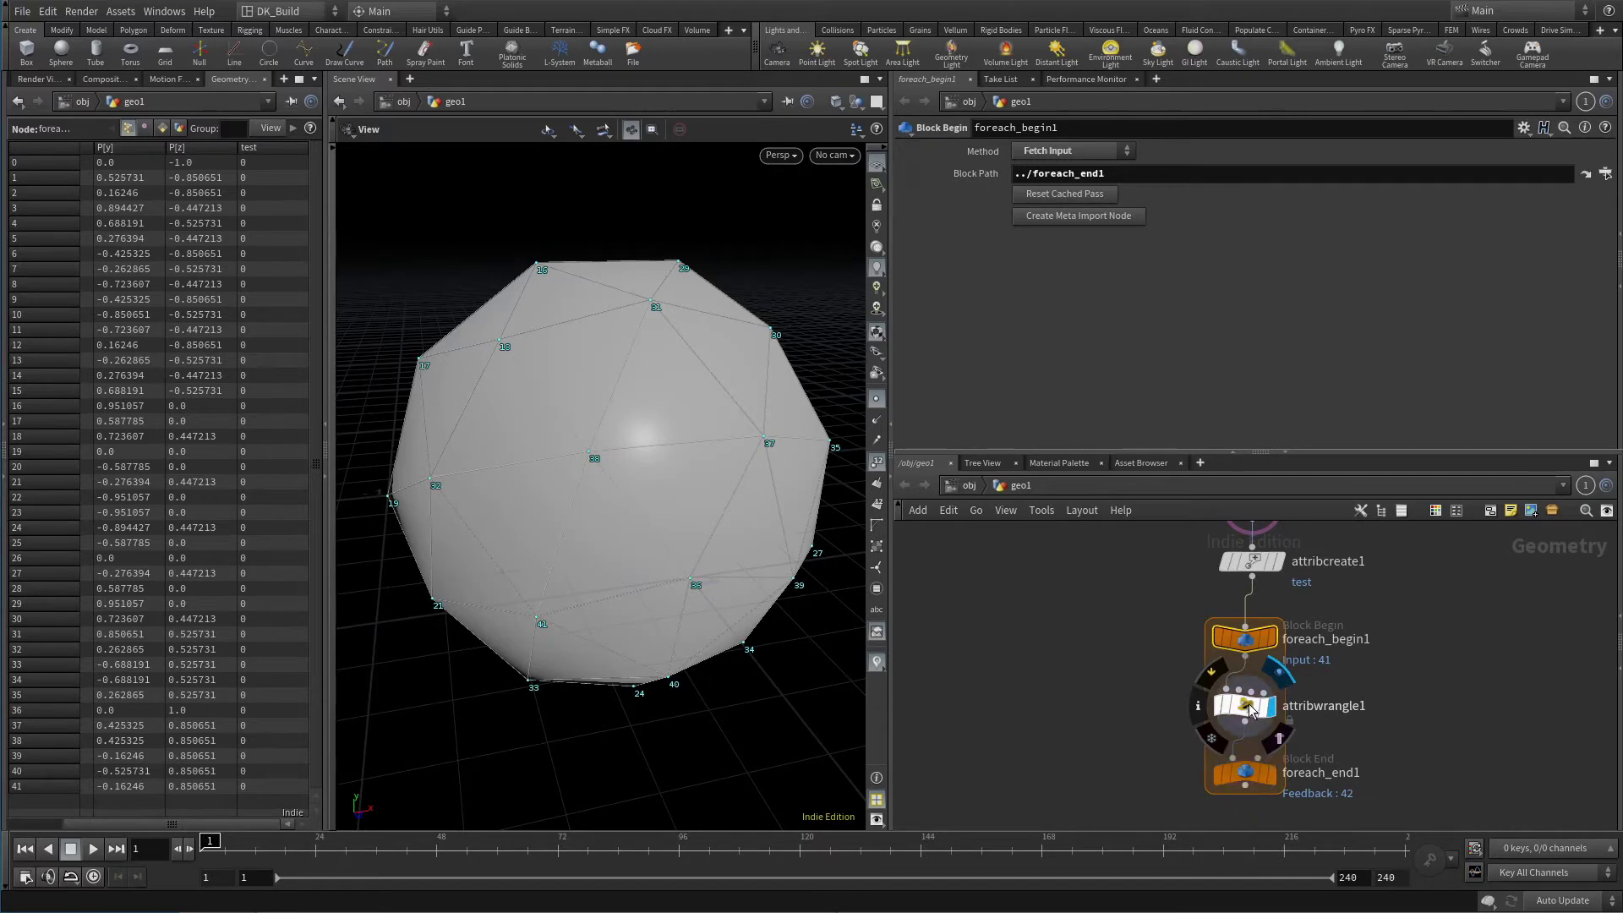
click(1245, 712)
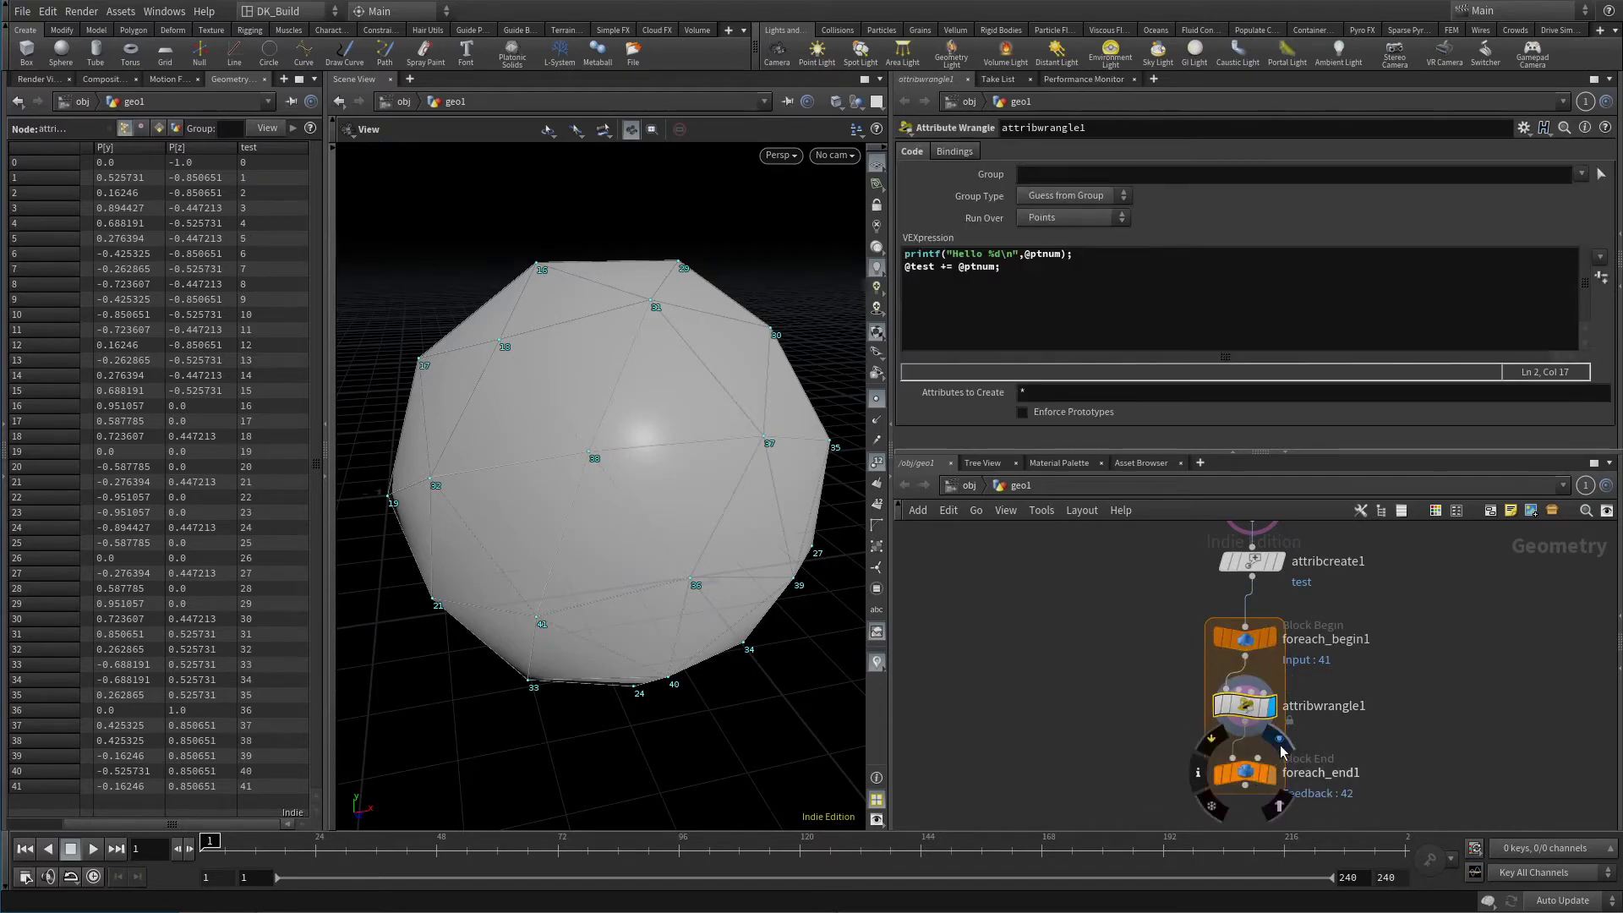
click(1245, 776)
Switch foreach_begin1 to Fetch Feedback and check foreach_end1's test values accumulate up to 1722.
mouse_move(1246, 776)
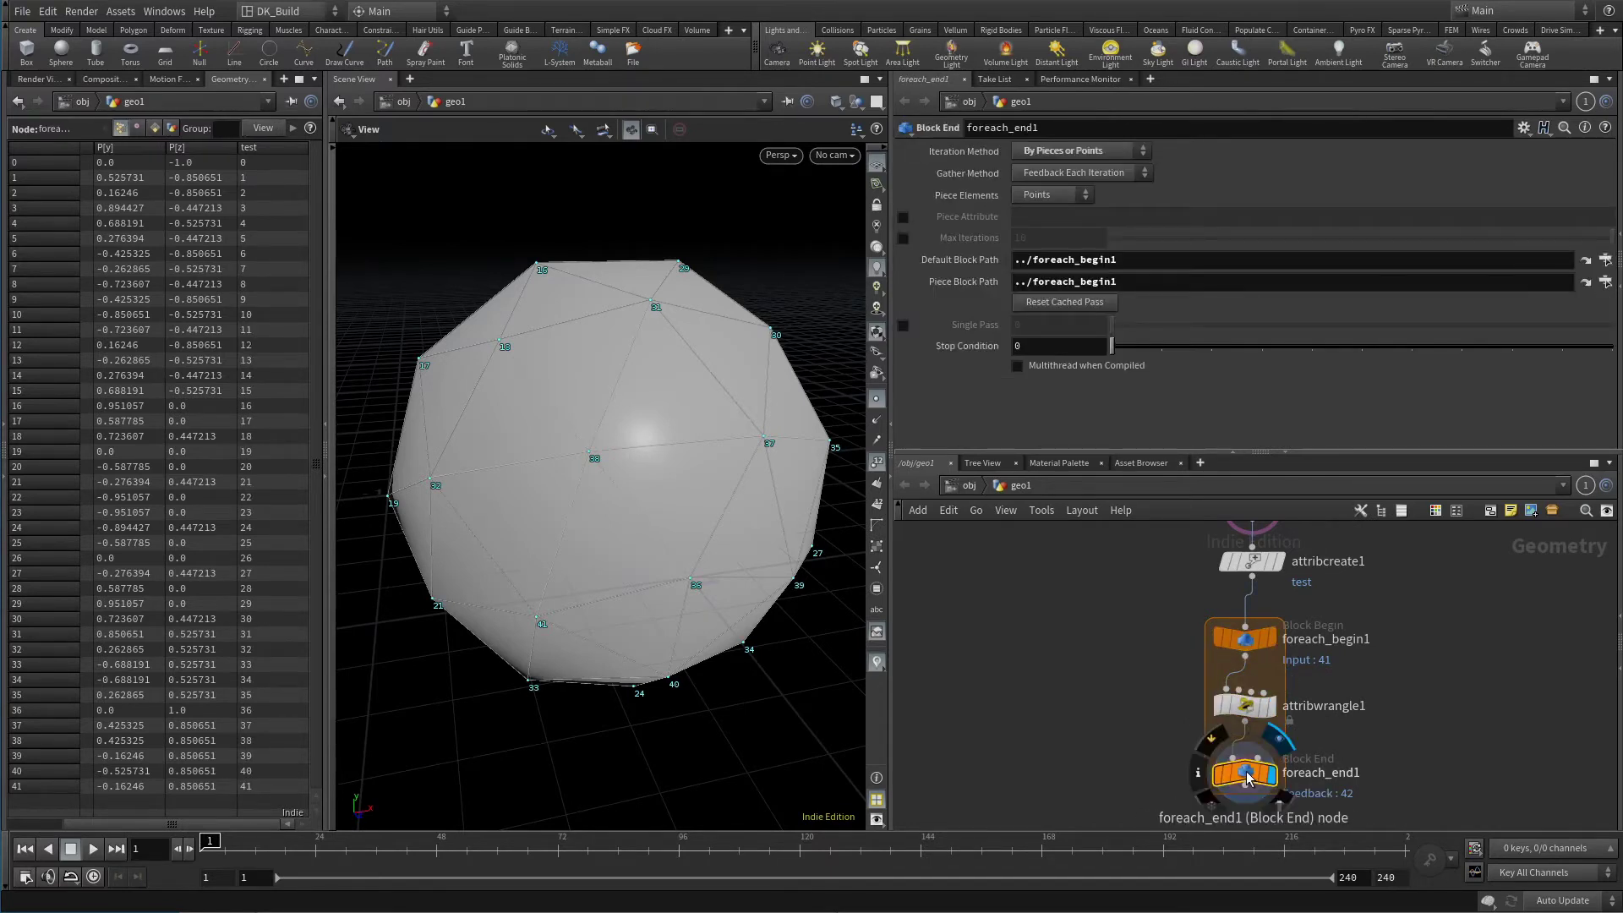
click(1244, 638)
click(1089, 154)
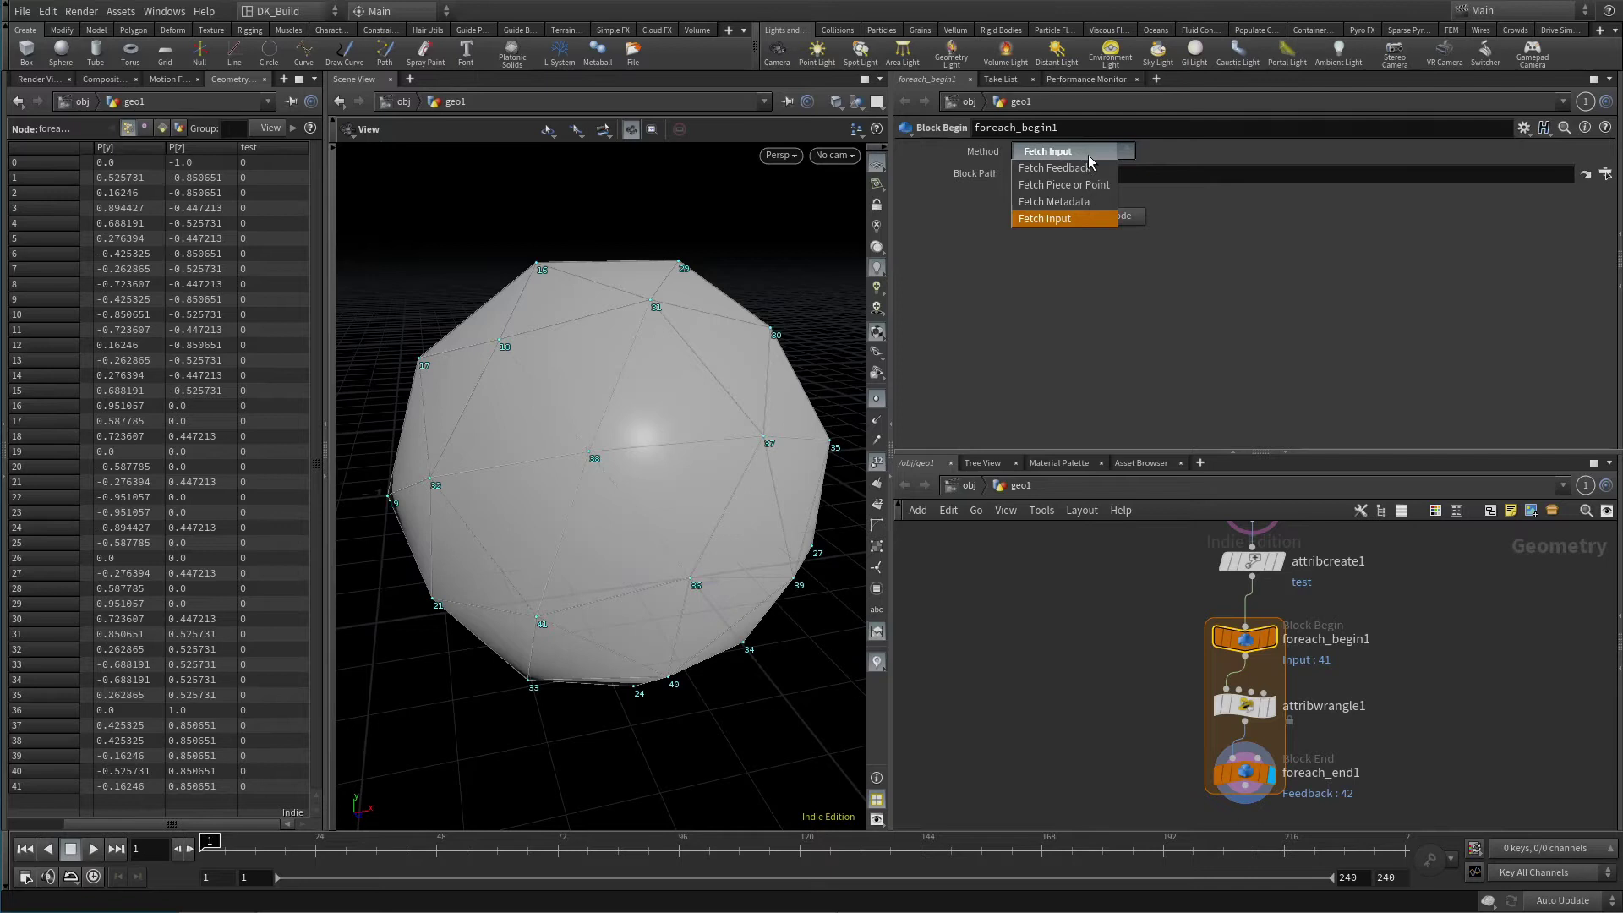
click(1085, 168)
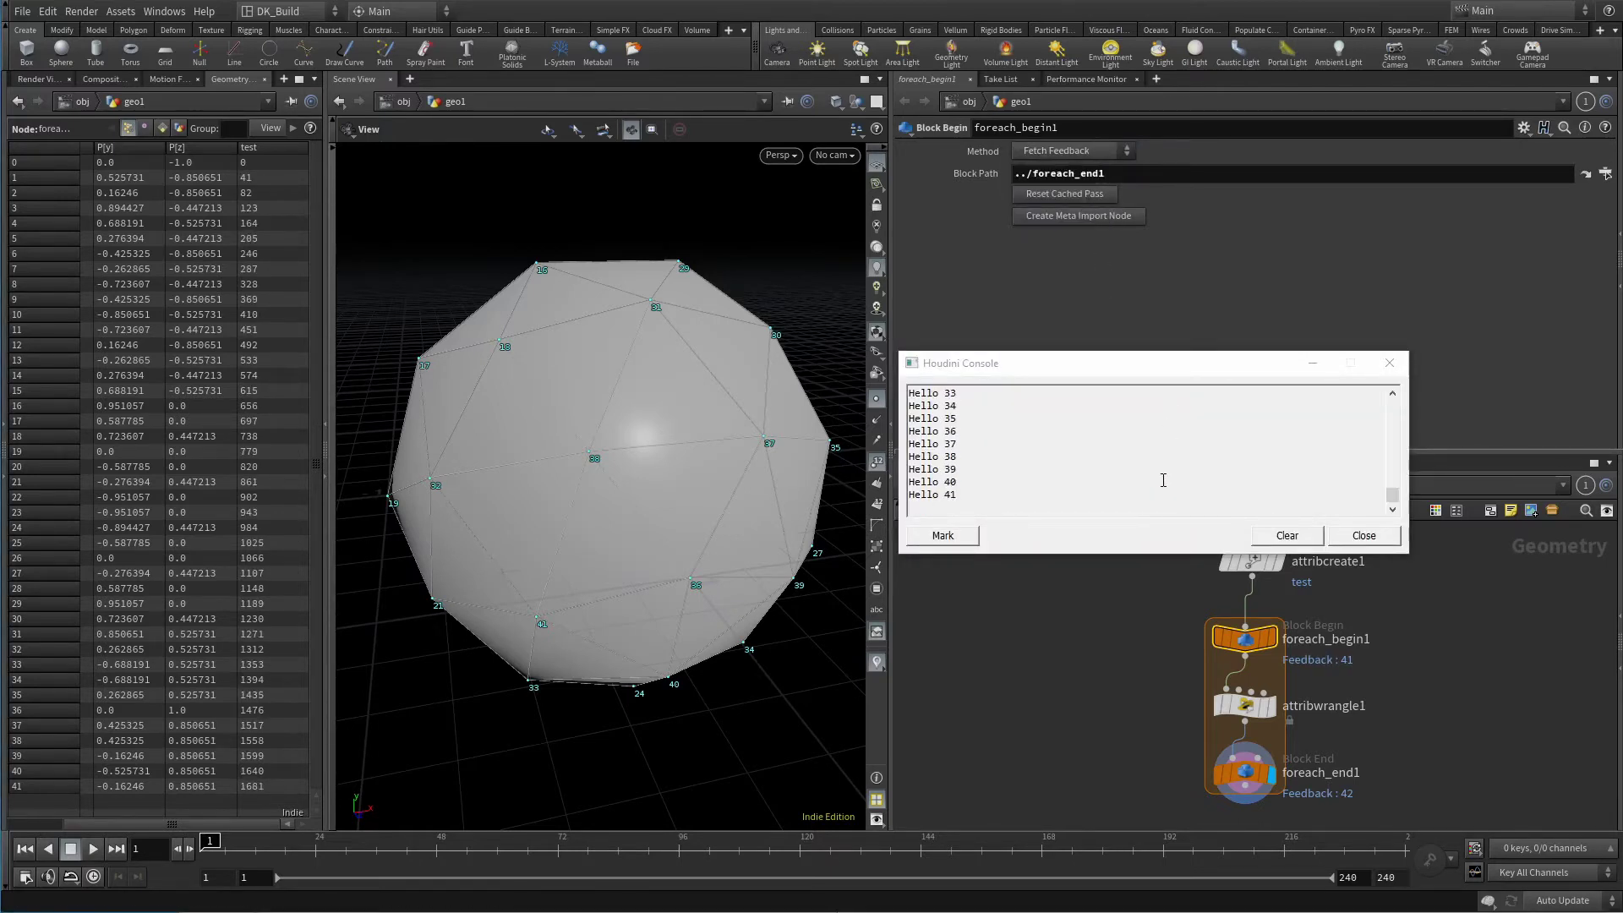
scroll(1162, 480, up, 3)
scroll(1164, 480, down, 3)
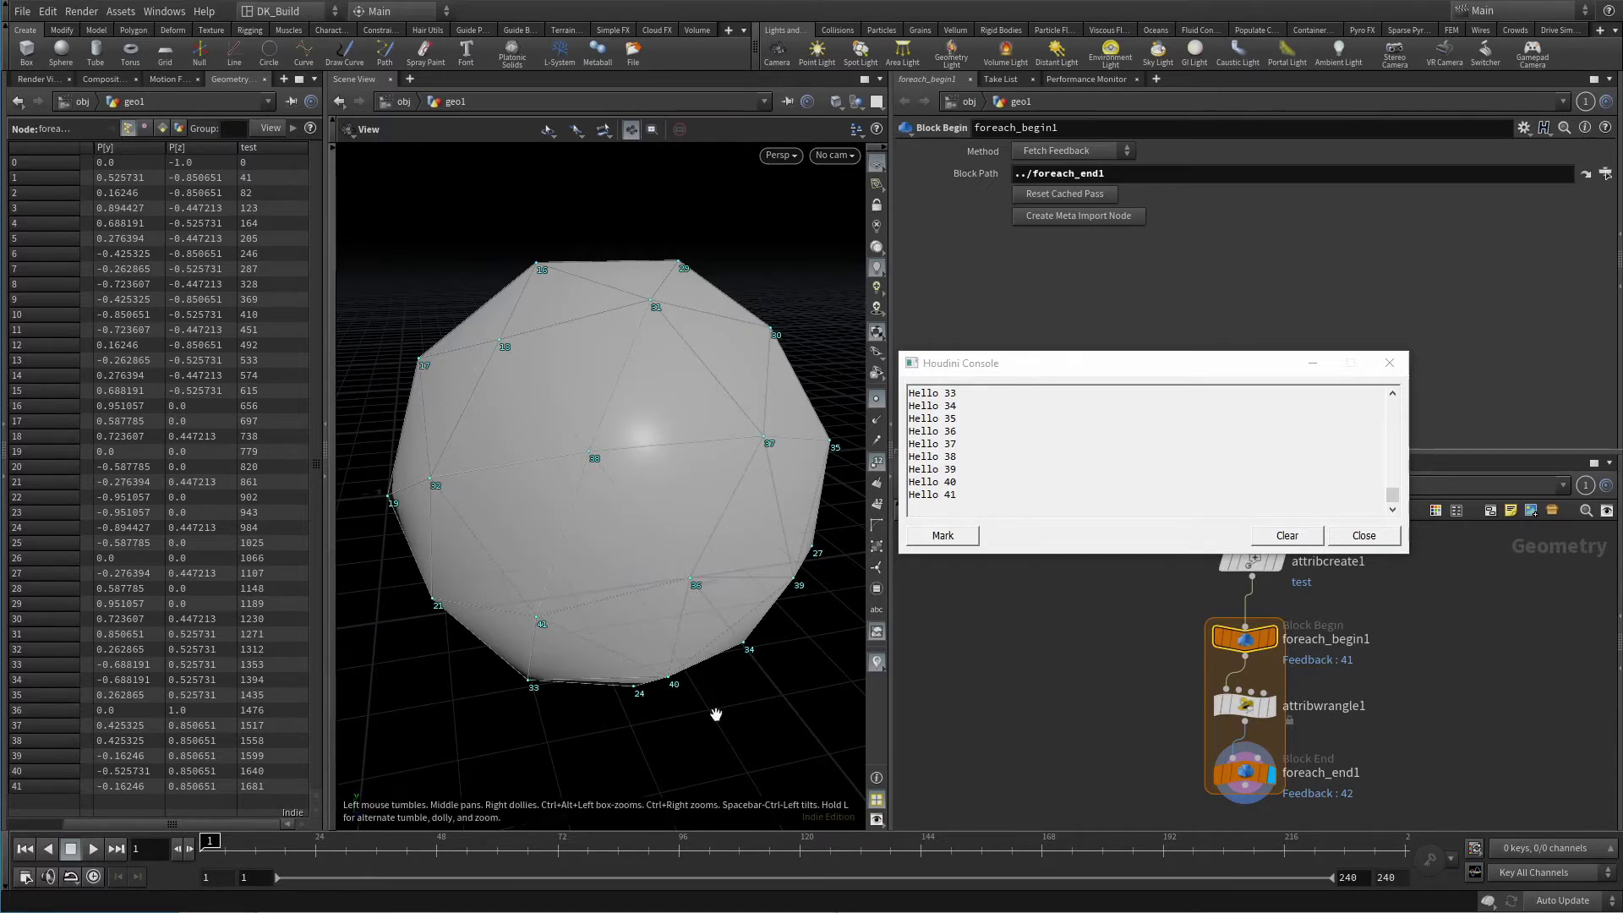
click(1245, 774)
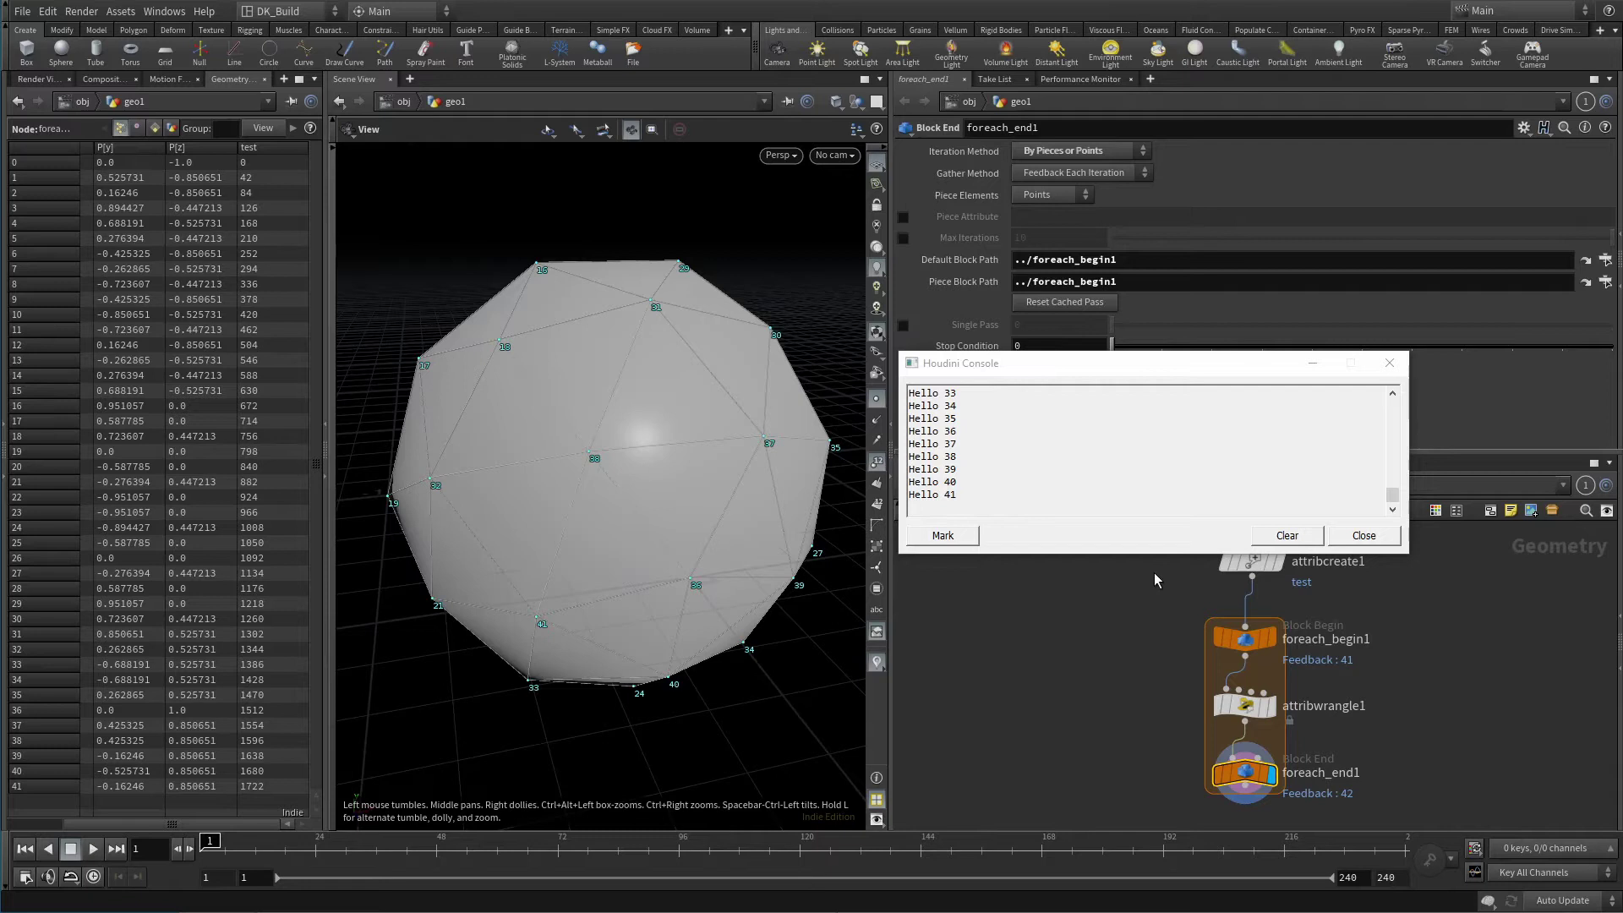
Switch foreach_end1's Gather Method to Merge Each Iteration and scroll through the stacked points.
click(1110, 175)
click(1090, 207)
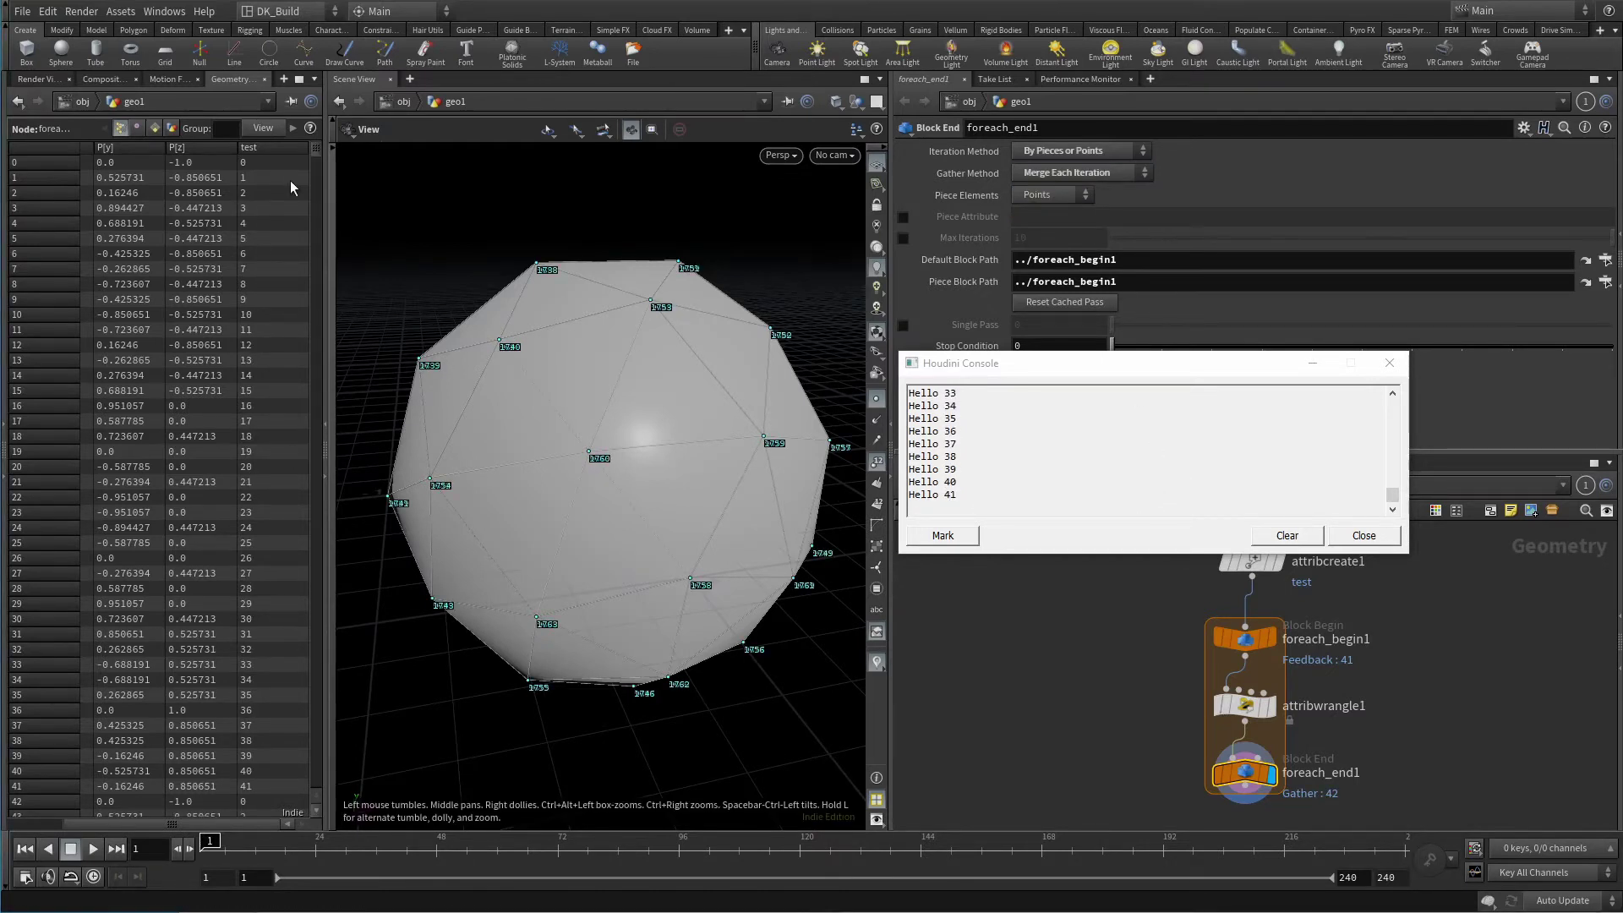
drag(315, 151, 315, 296)
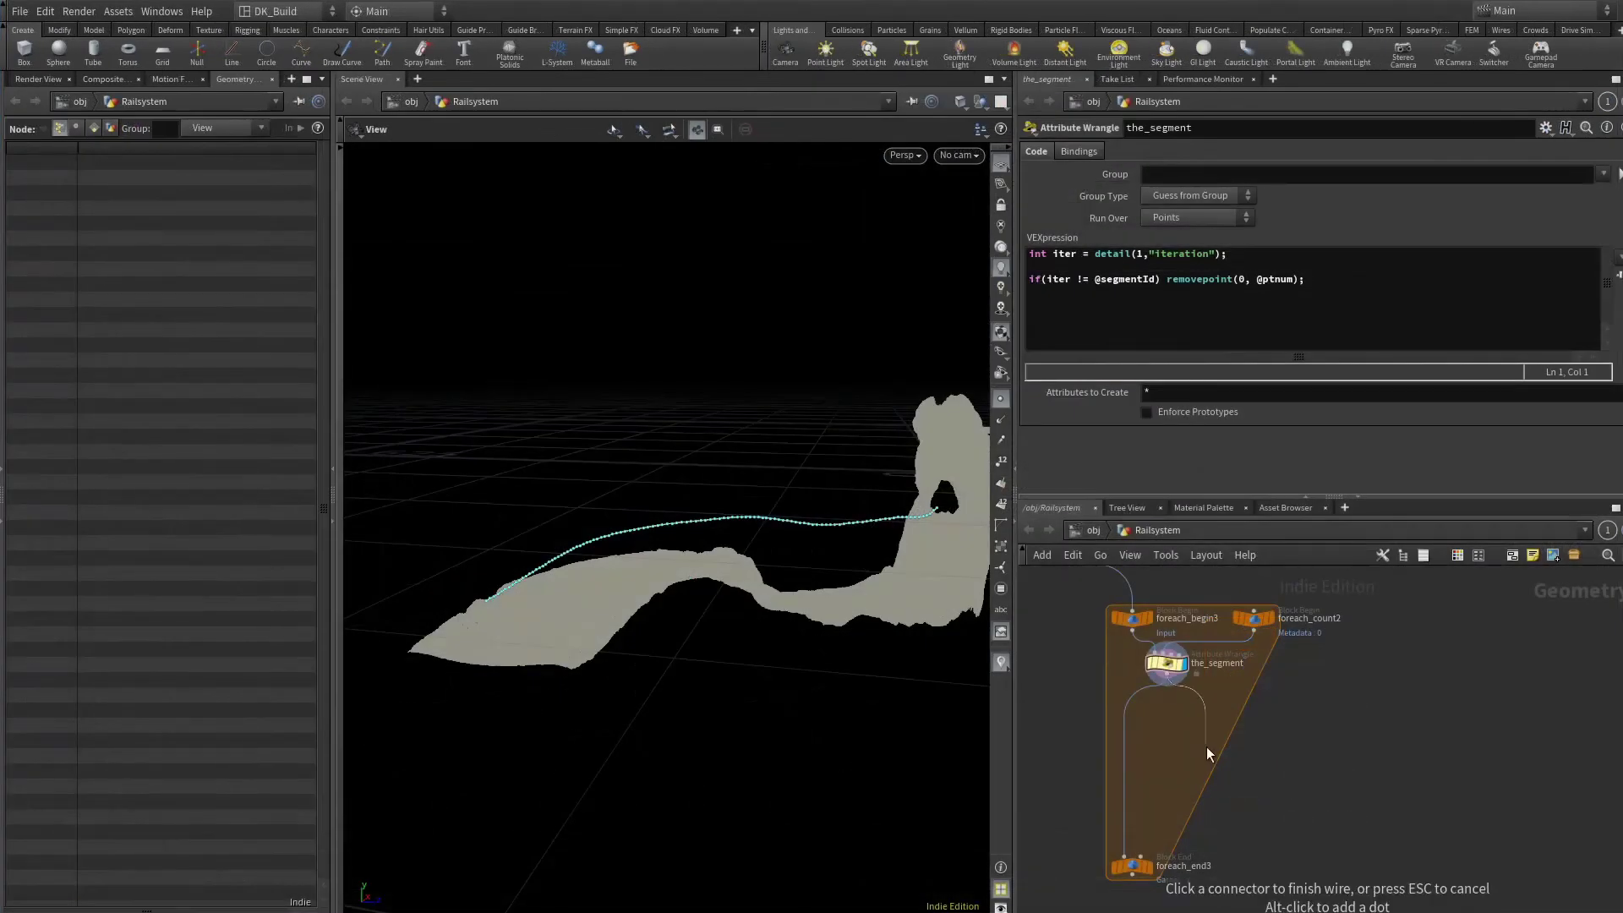
Add a For-Loop with Feedback block from the node search for 'for'.
key(Tab)
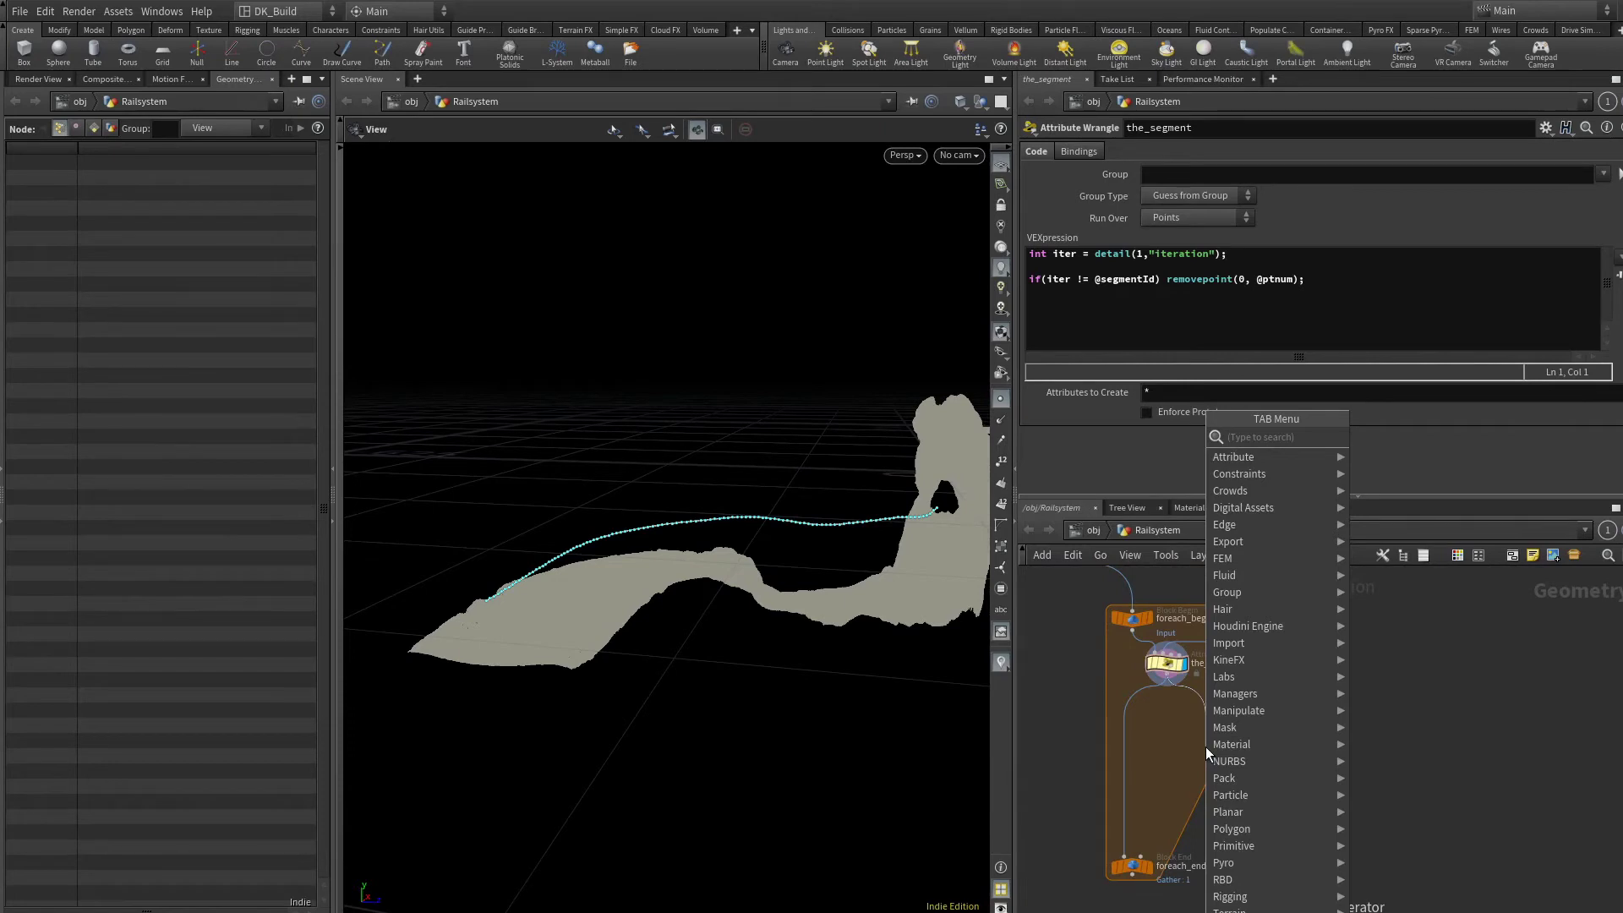
text(for)
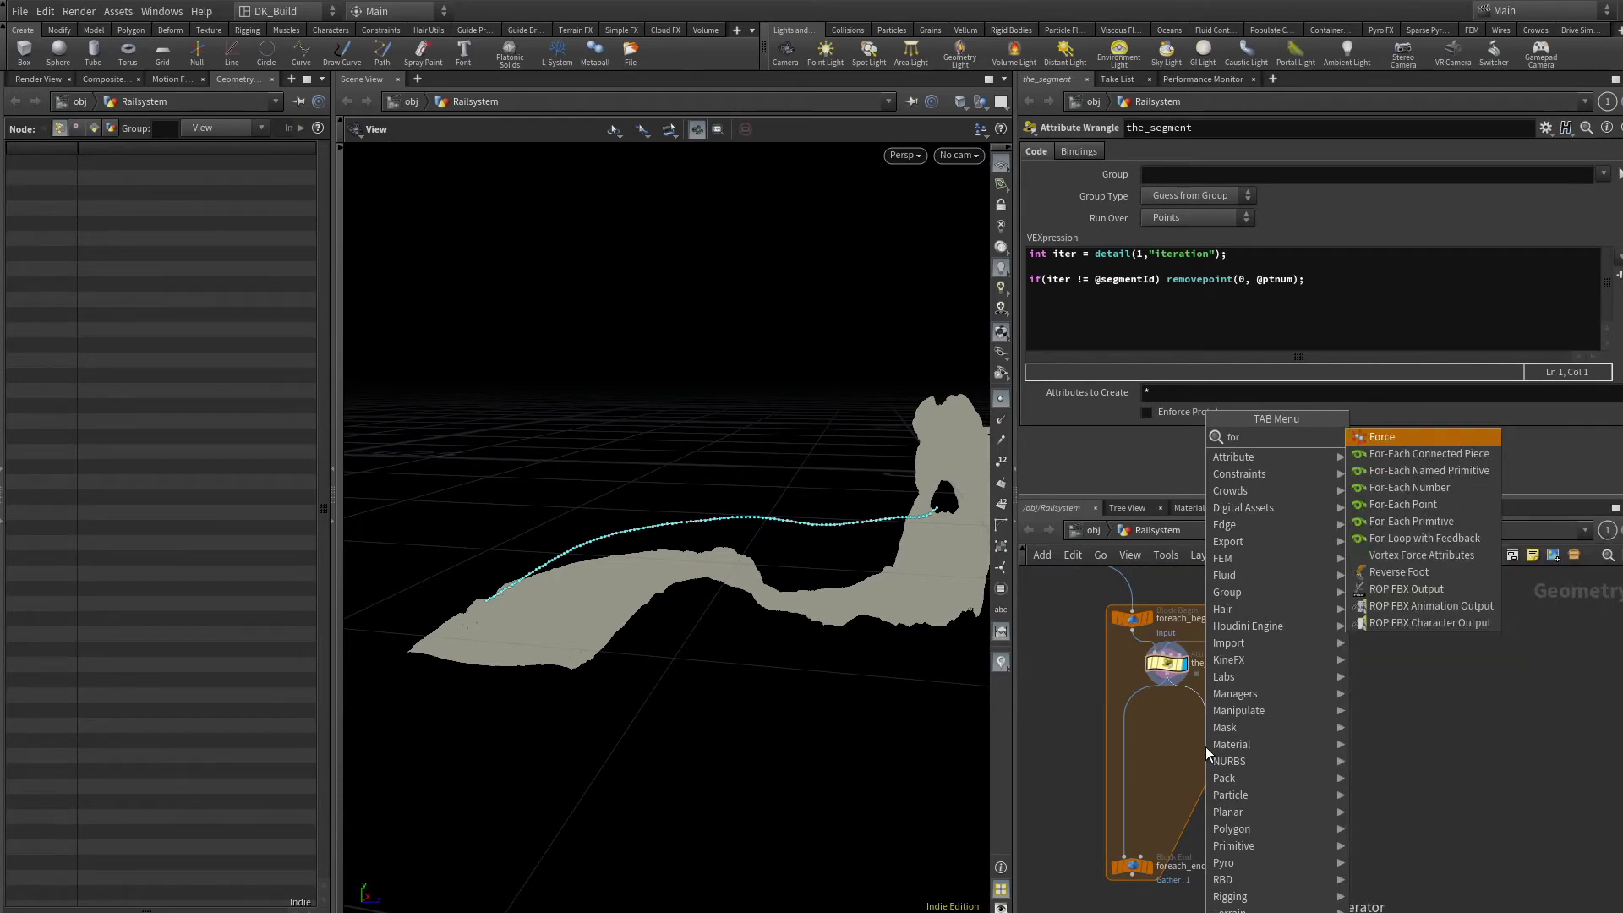
key(Down)
key(Down)
key(Down)
key(Down)
key(Down)
key(Down)
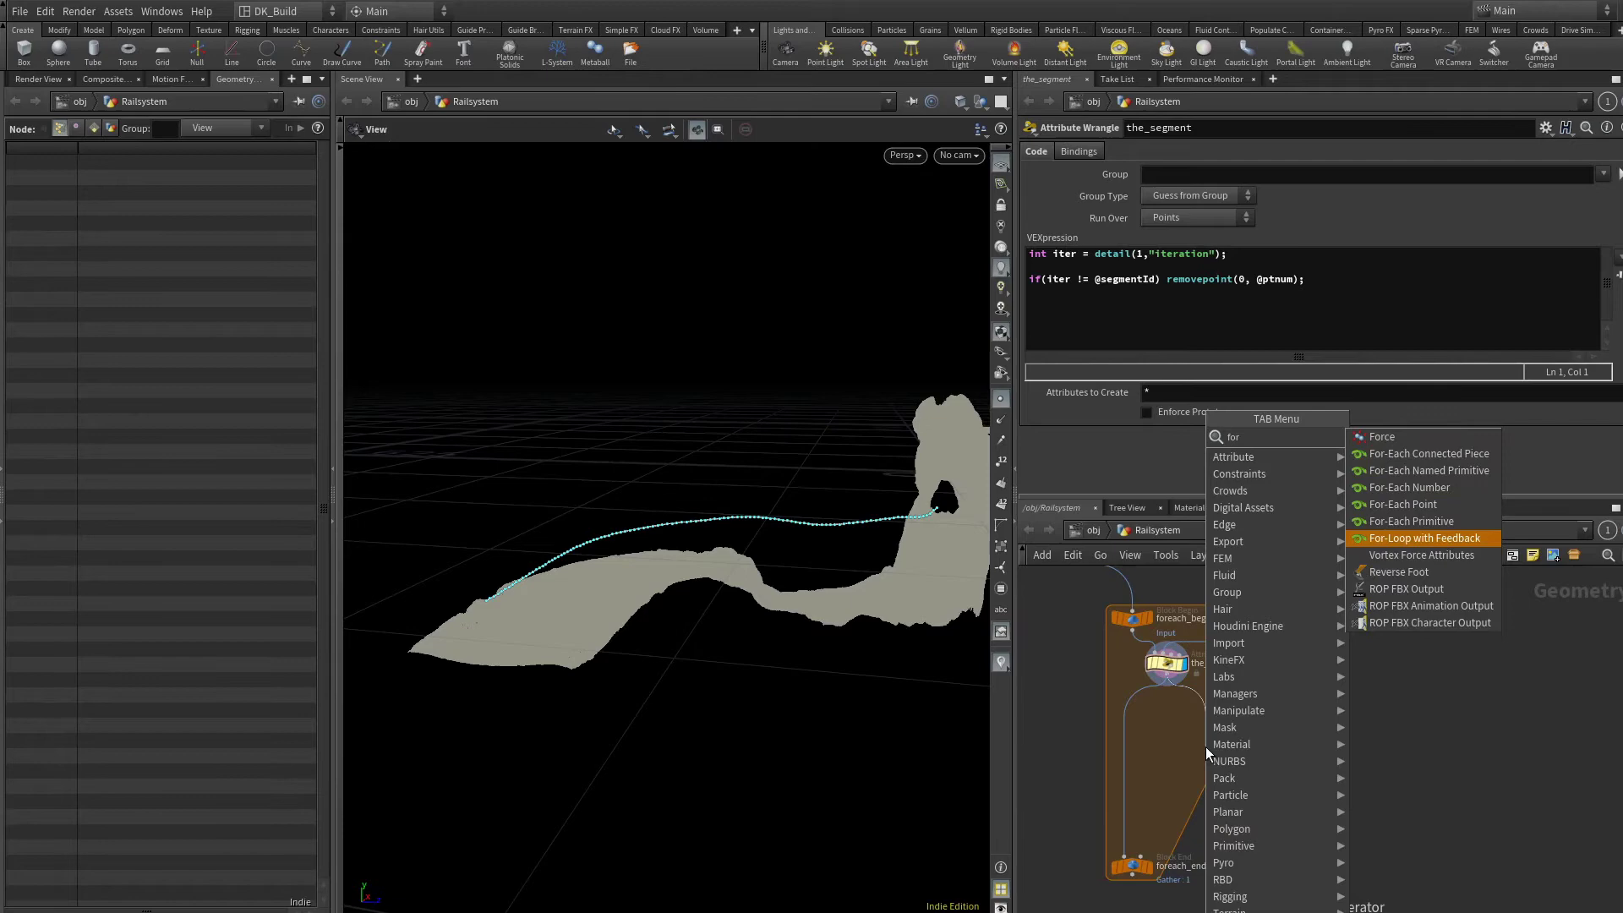
key(Return)
click(1205, 748)
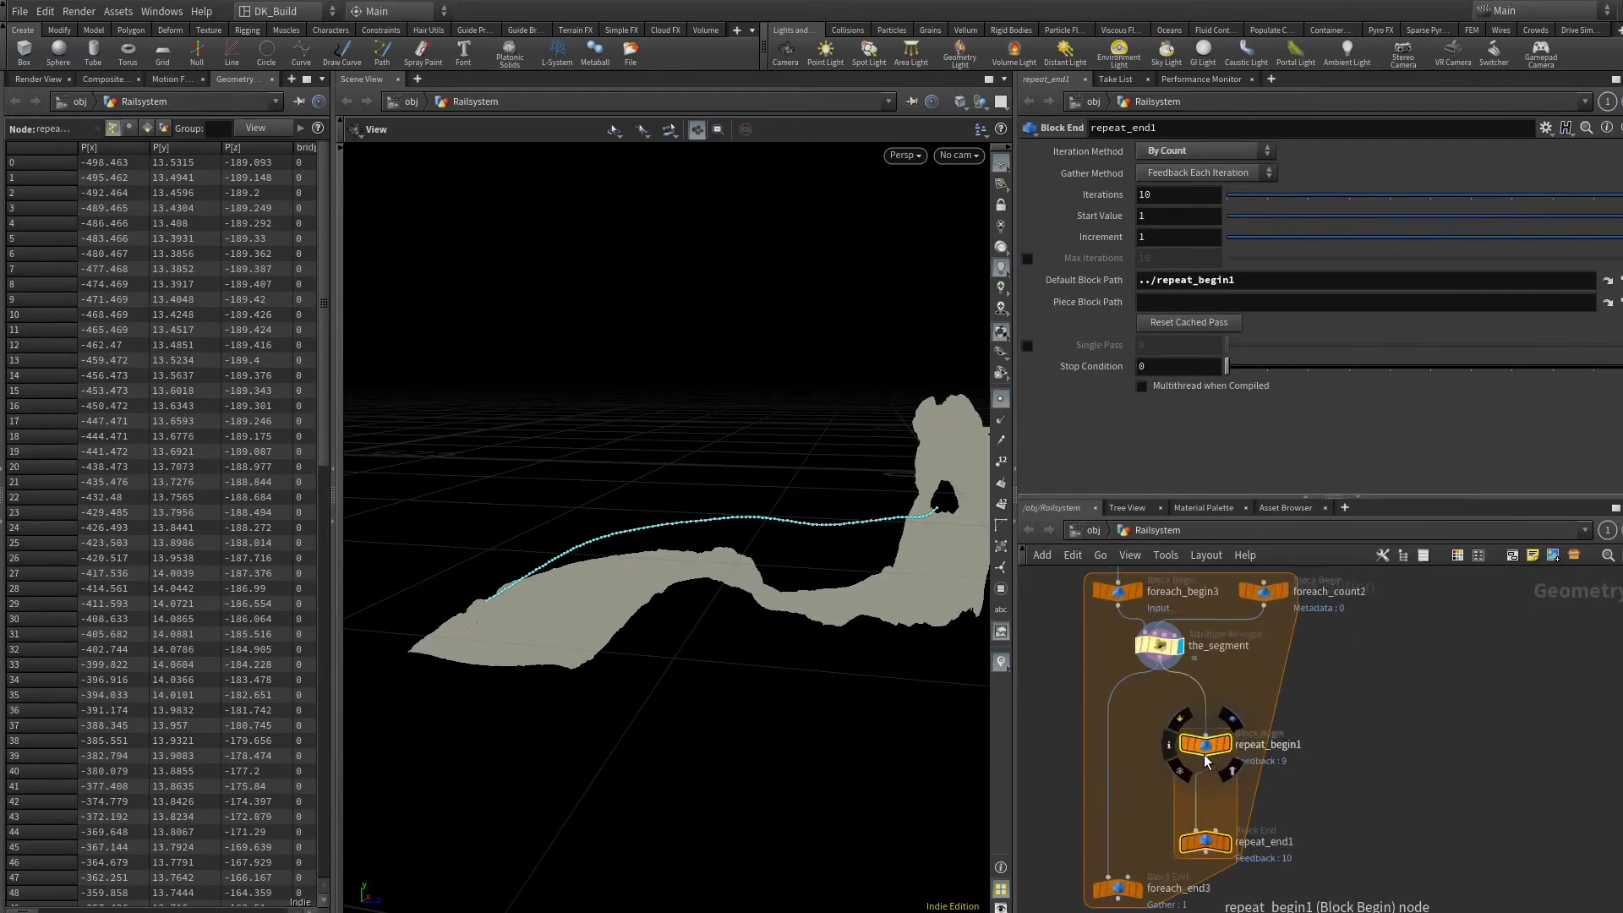
scroll(1207, 761, up, 2)
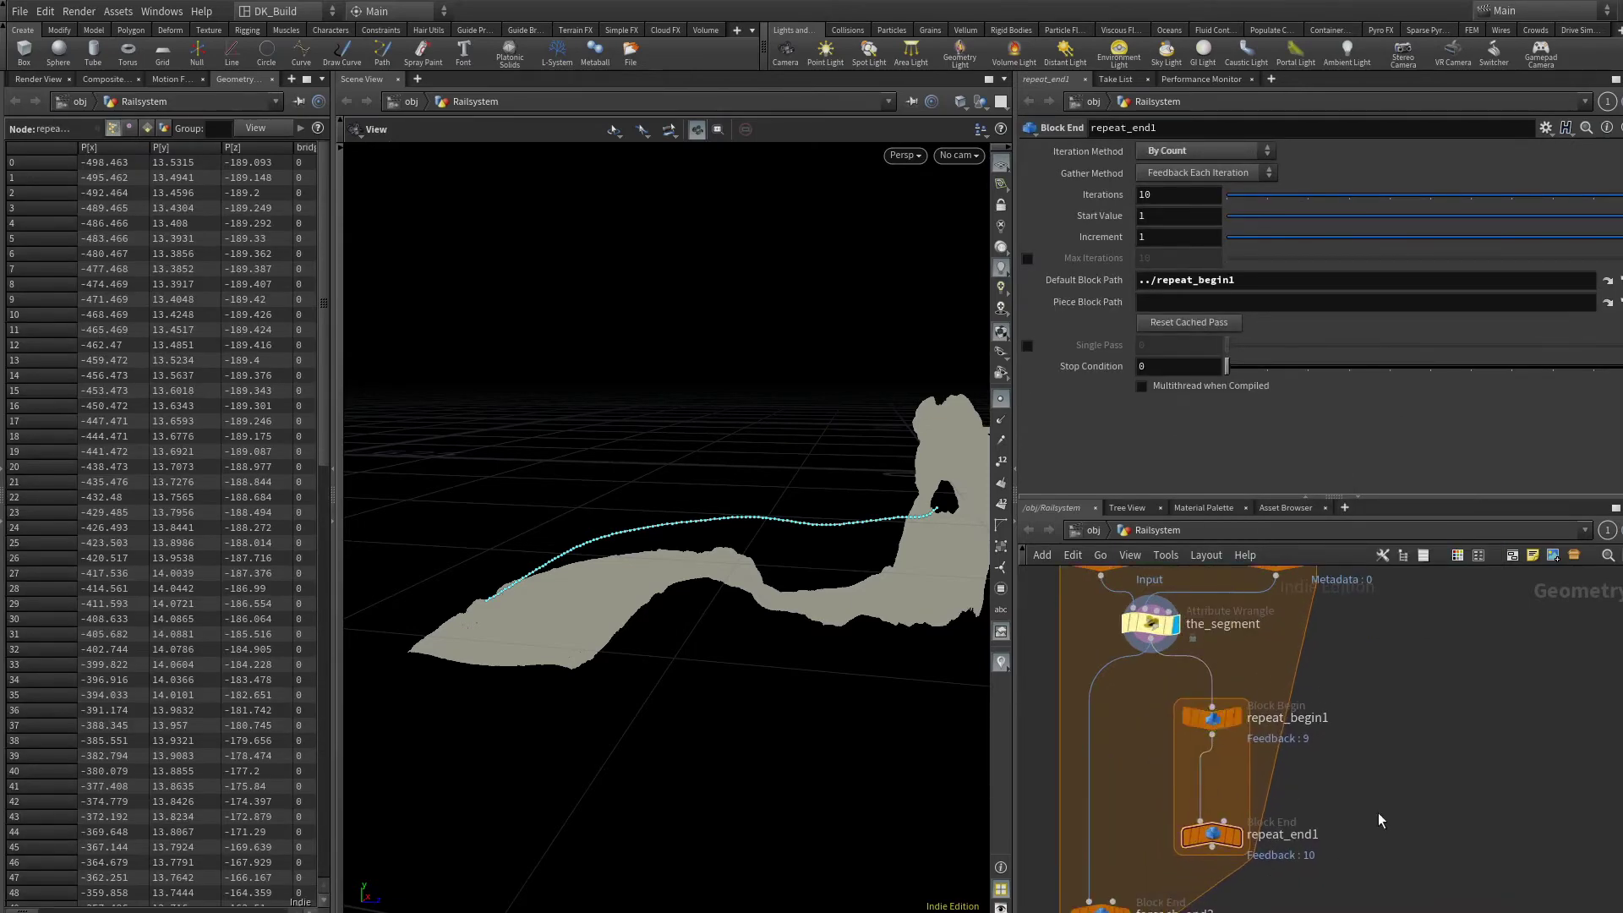
Review repeat_begin1 and repeat_end1 settings, then wire repeat_end1's output into foreach_end3.
mouse_move(1214, 832)
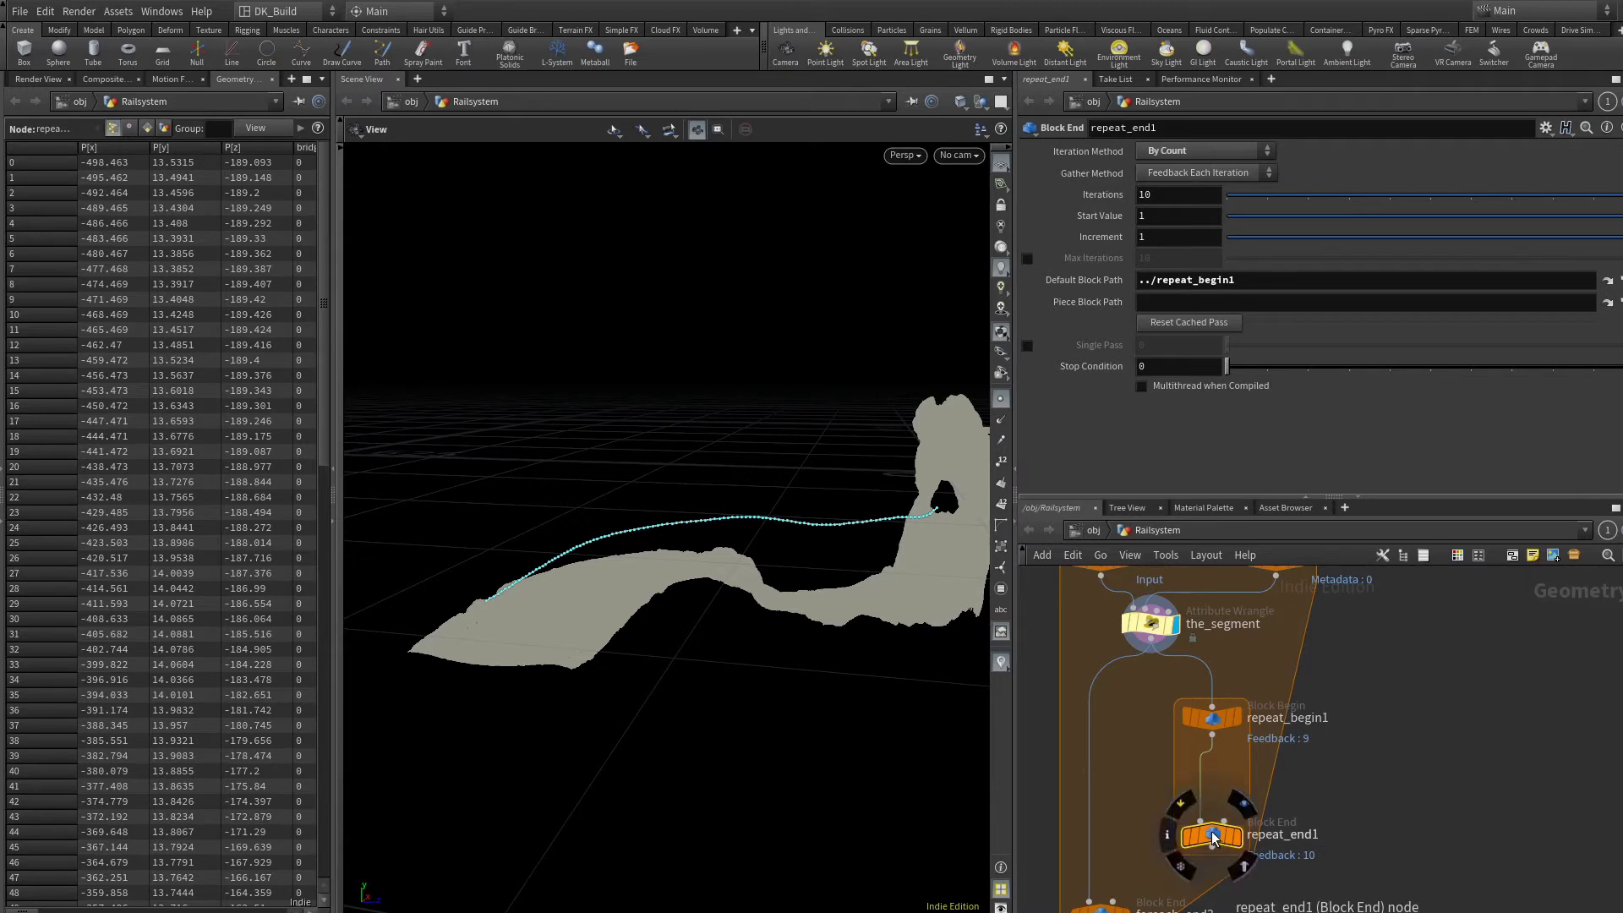
click(1213, 721)
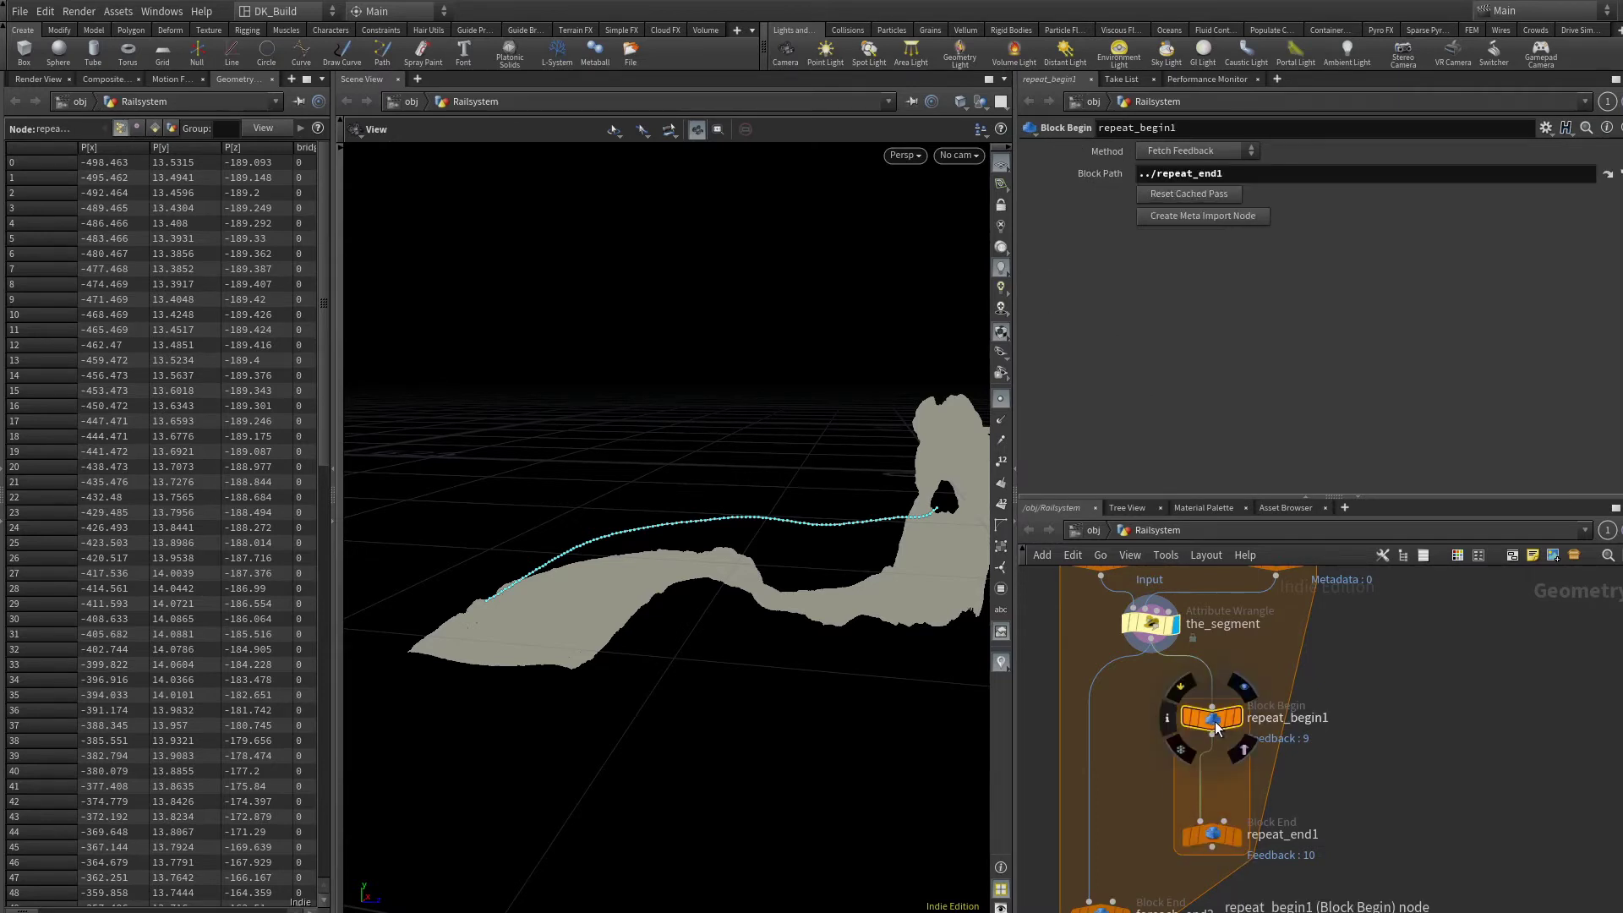
click(1214, 832)
middle_drag(1214, 832, 1274, 795)
click(1245, 772)
click(1123, 827)
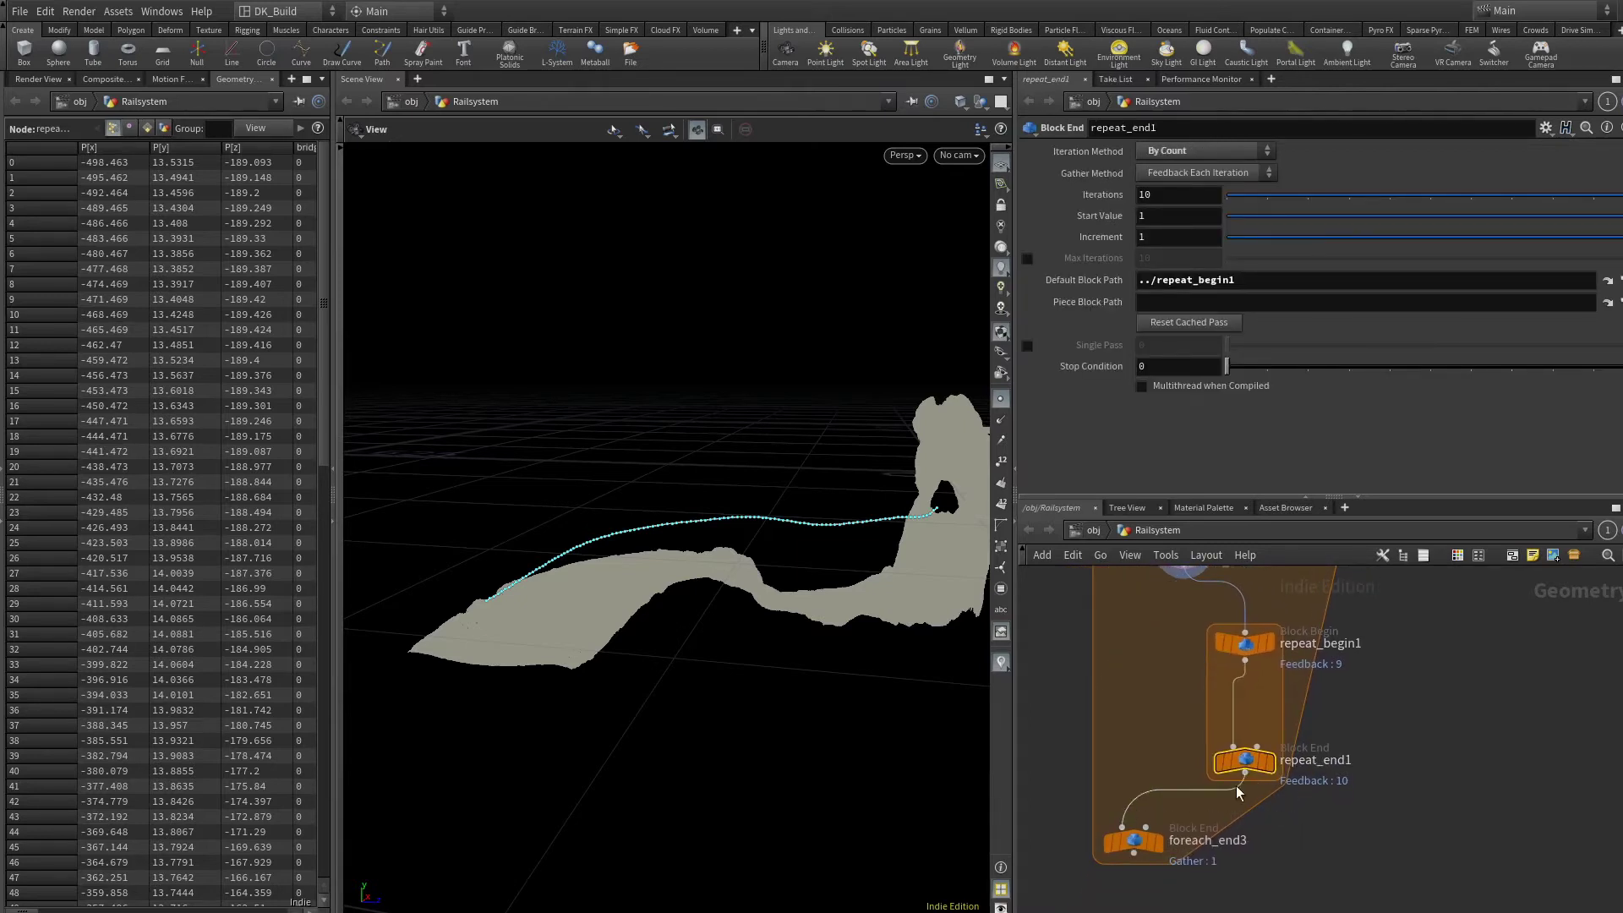
mouse_move(1257, 767)
Set repeat_end1's Iterations to the expression point("../the_segment",0,"segmentLength",0).
click(1189, 203)
key(alt+e)
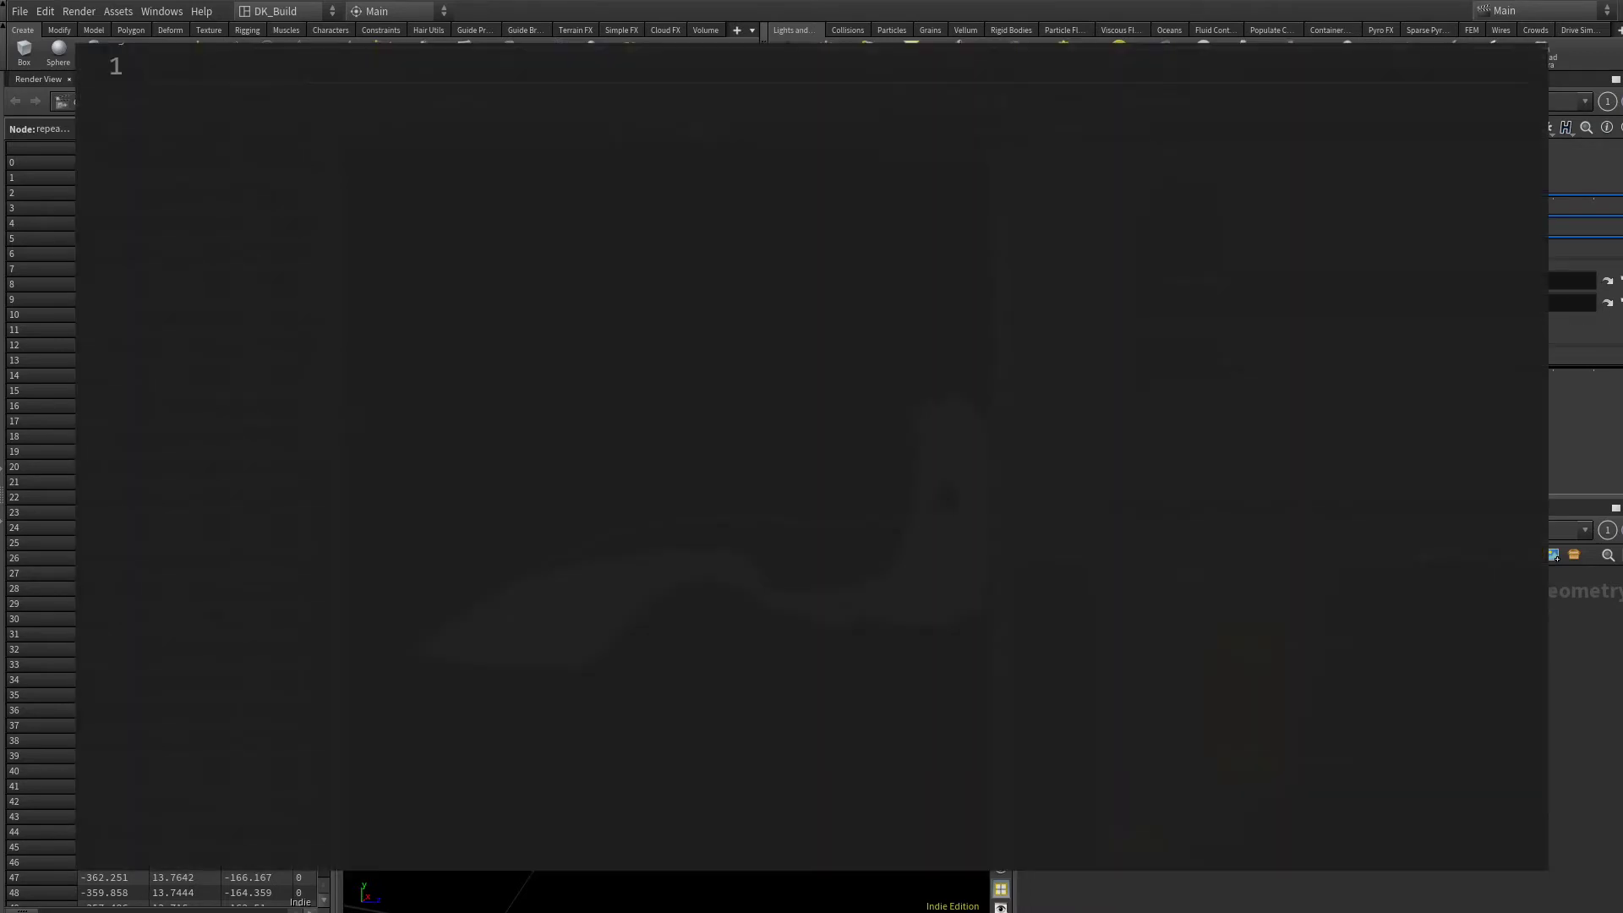
text(point(")
text(../the_segment)
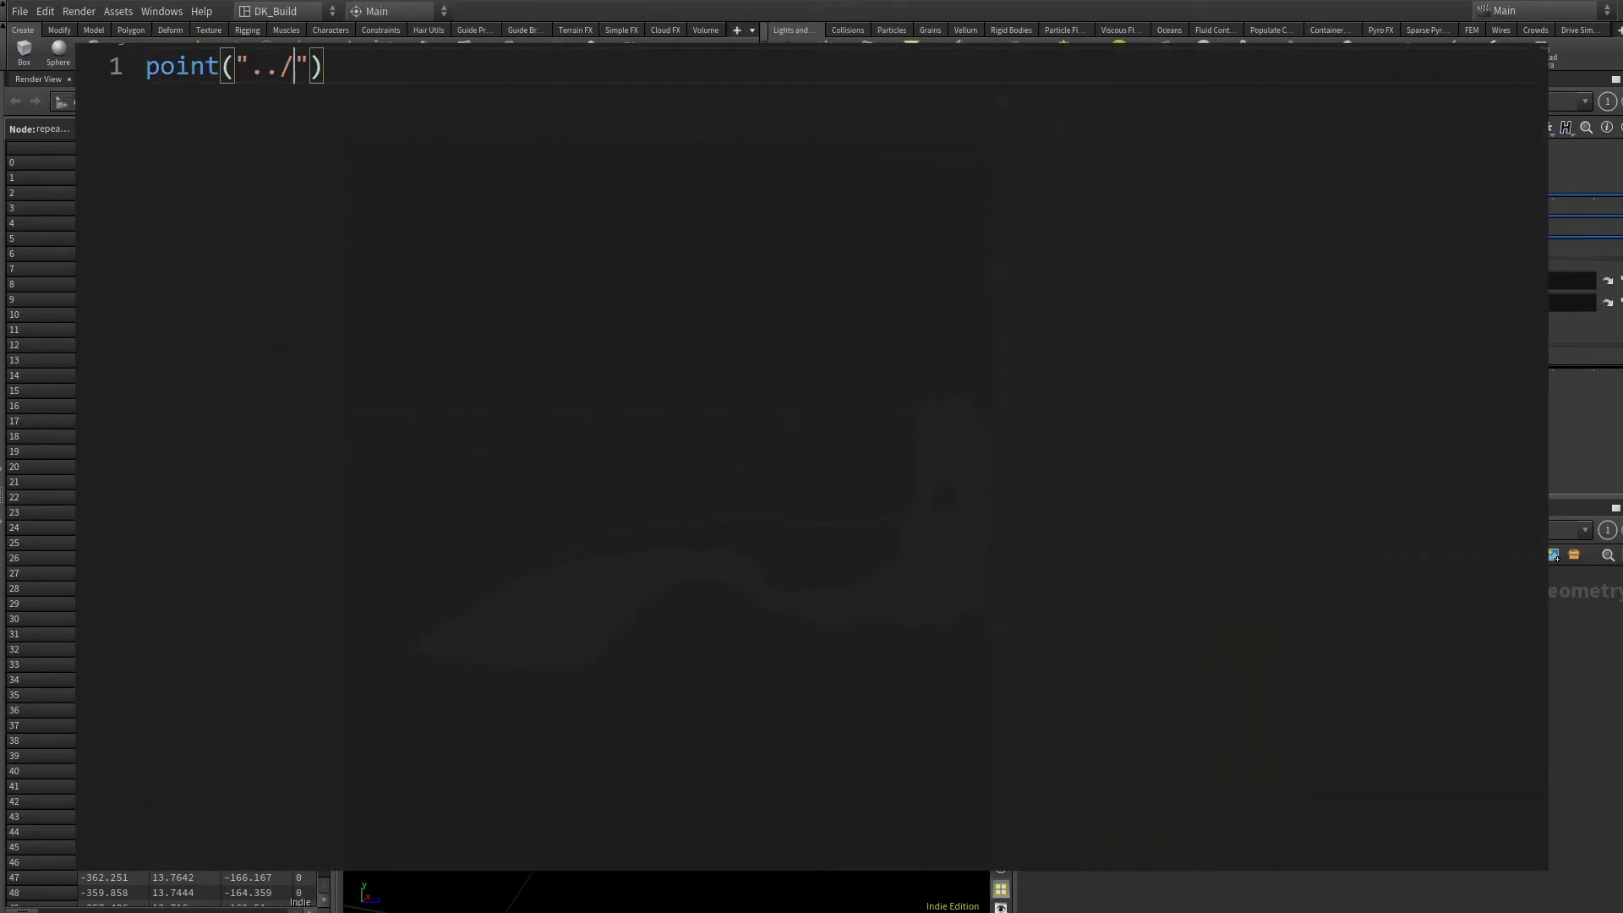
text(",0,"segmentLength)
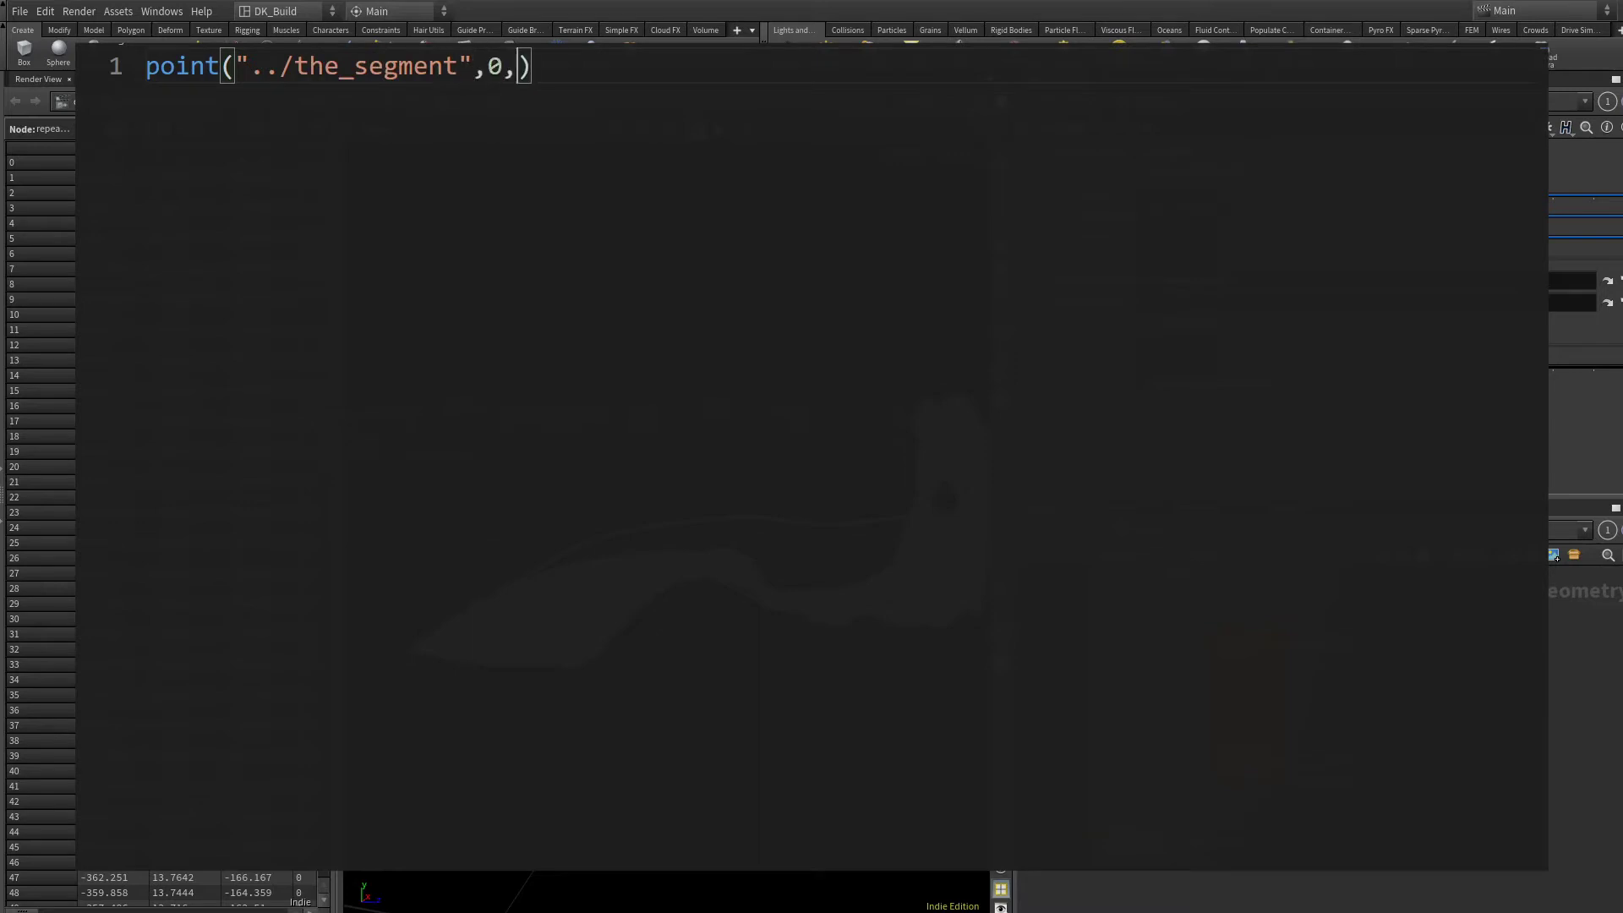
text(",0)
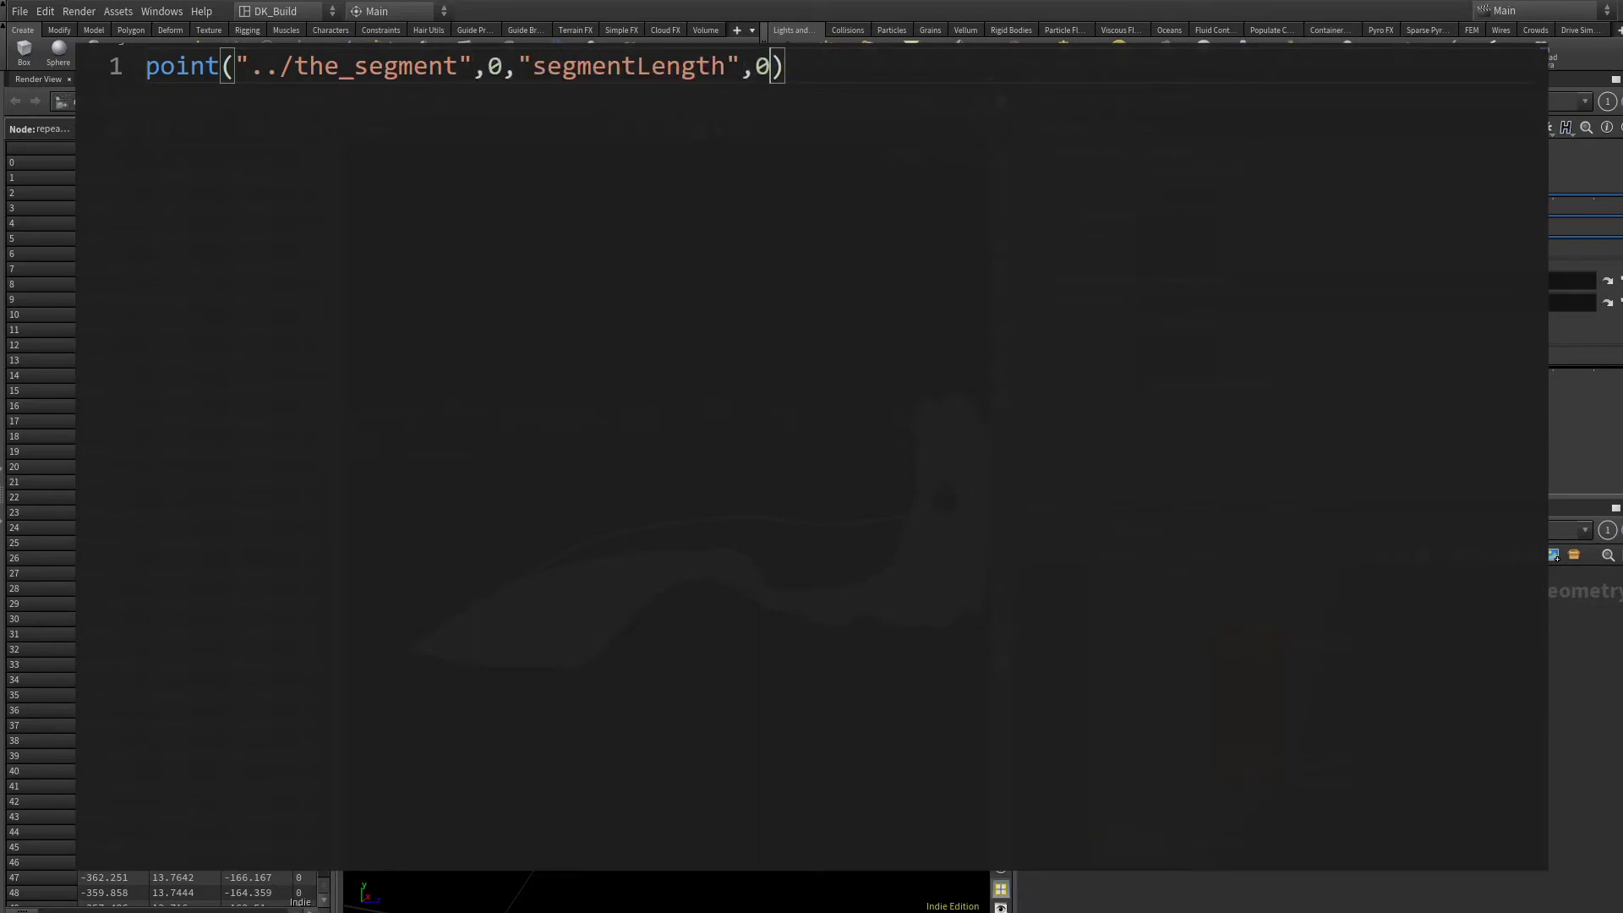
key(Escape)
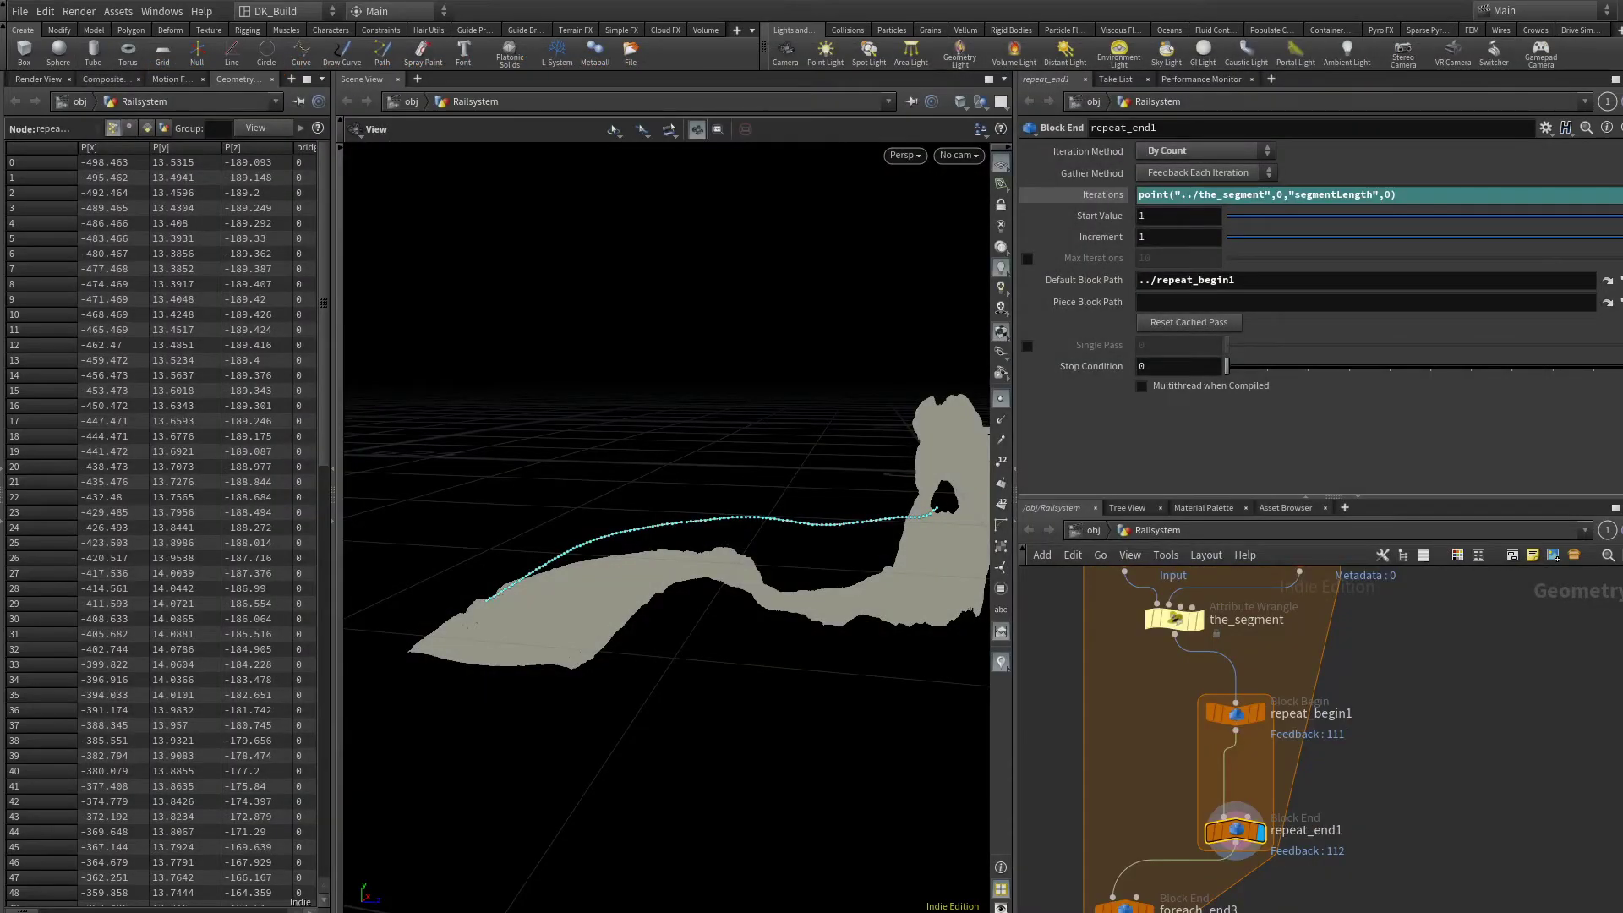
scroll(1544, 688, down, 2)
scroll(1477, 776, up, 1)
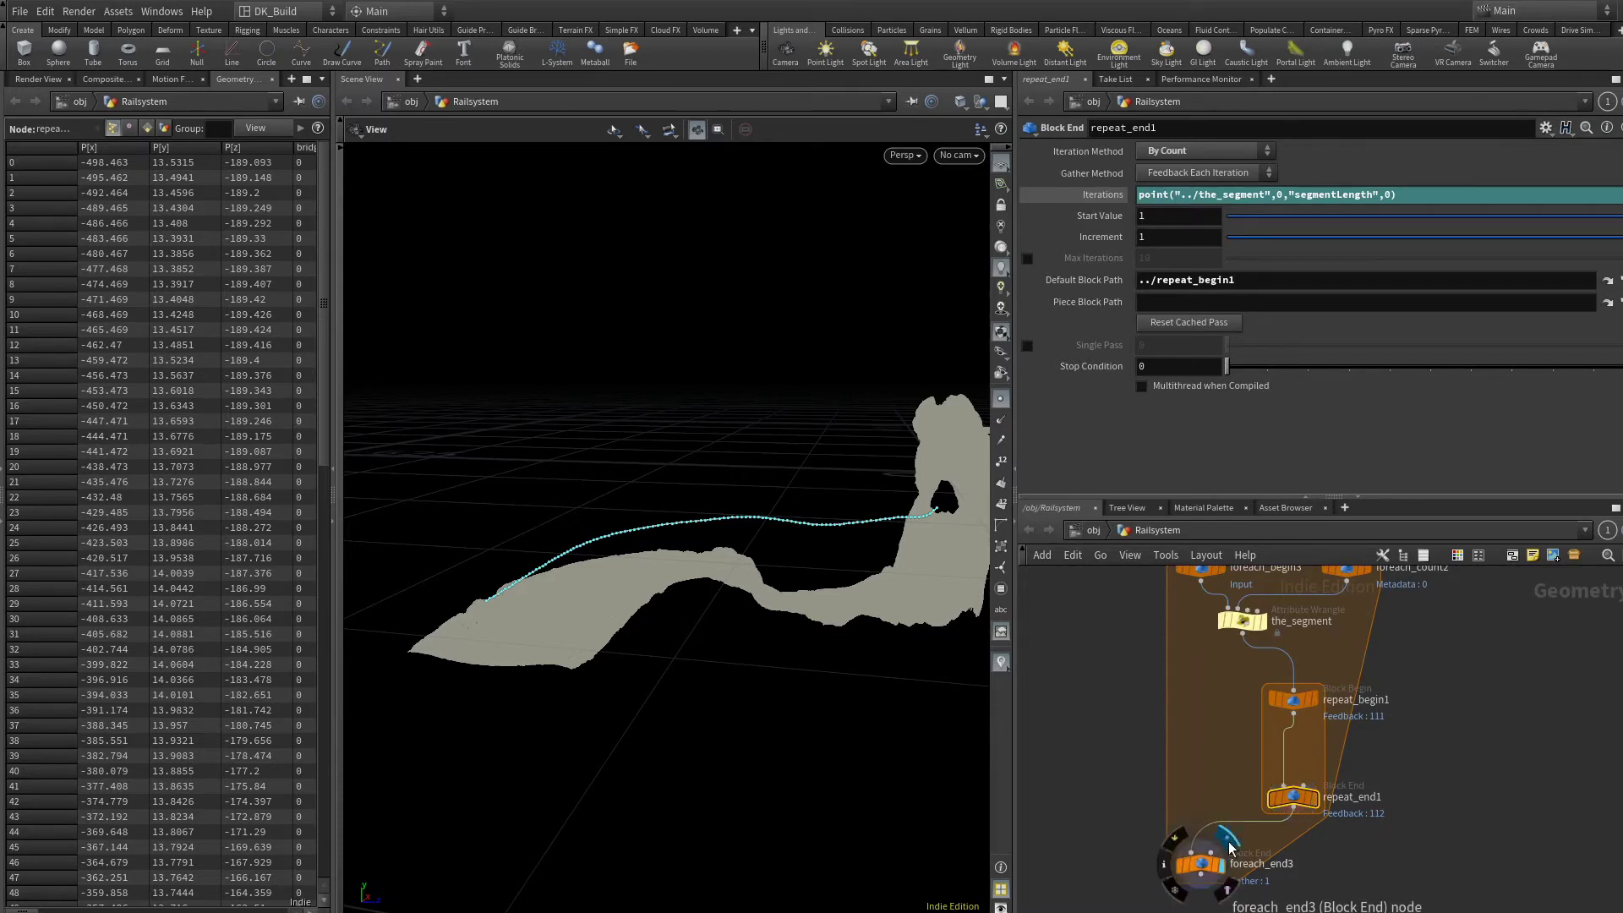
Preview foreach_end3's Single Pass on segments 1 and 4, then turn Single Pass off.
click(1207, 877)
drag(1240, 349, 1266, 349)
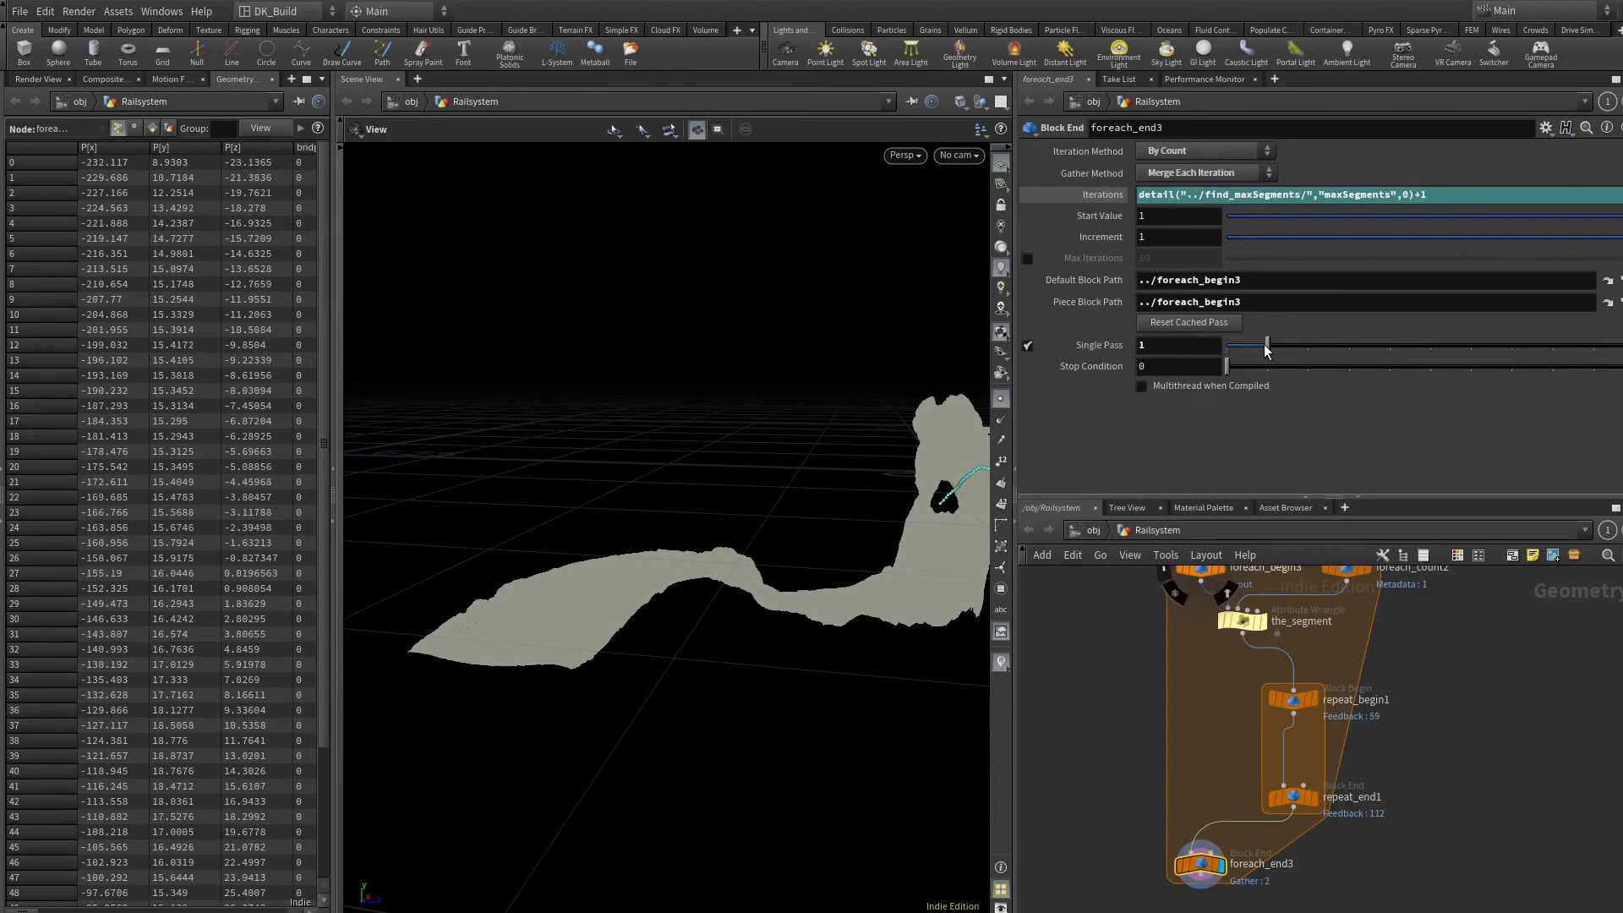
drag(913, 406, 739, 464)
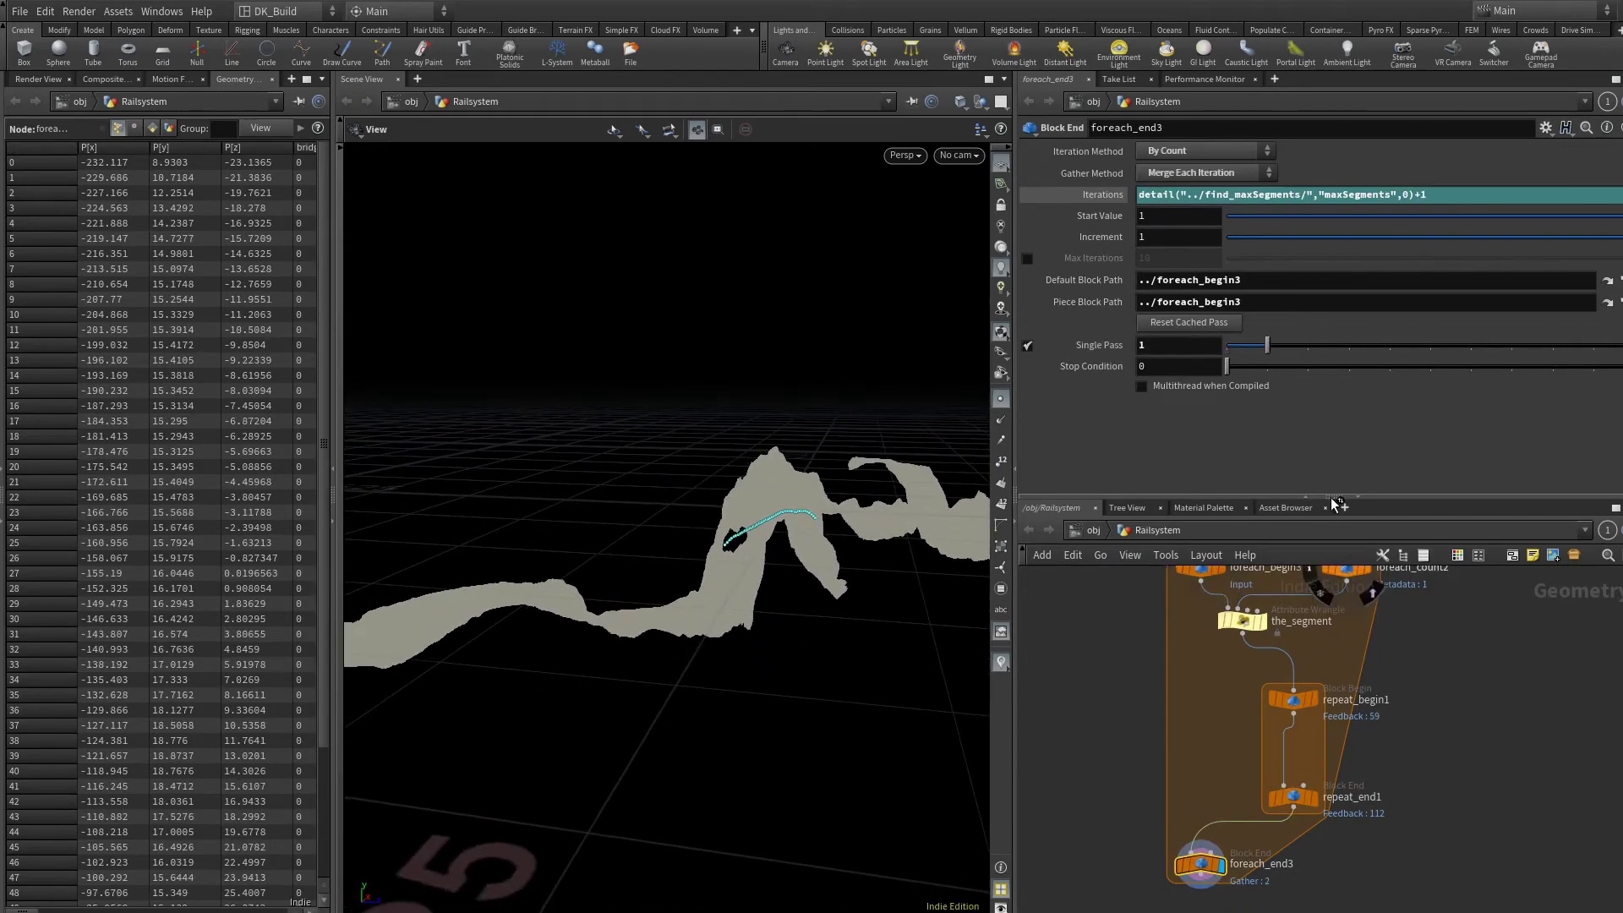
drag(1276, 351, 1397, 358)
click(1318, 796)
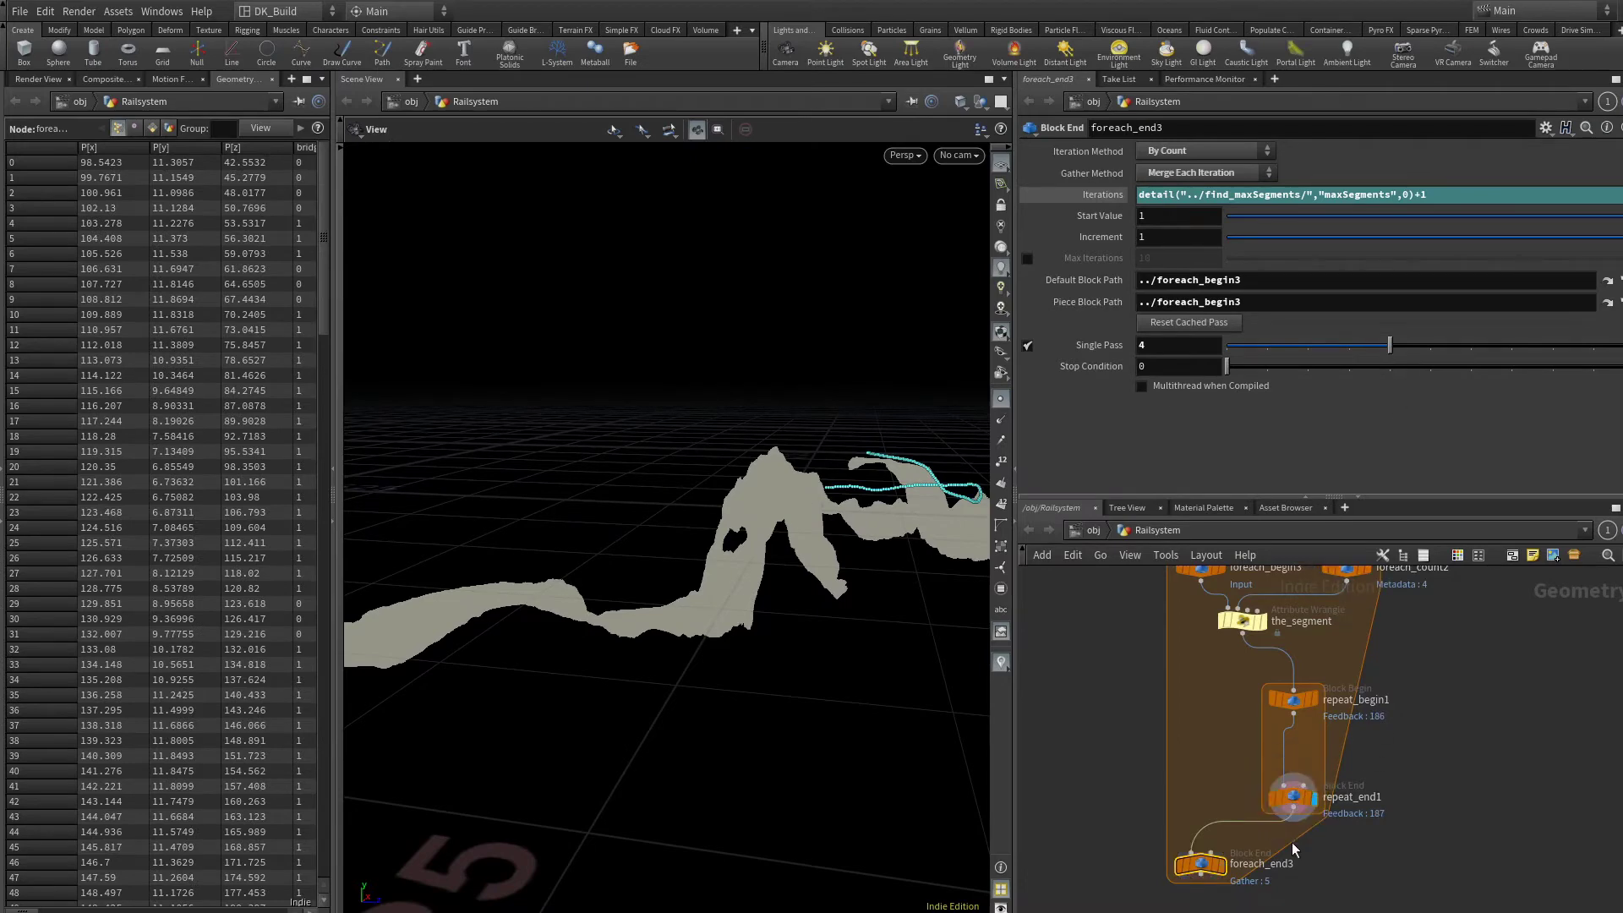
click(1229, 841)
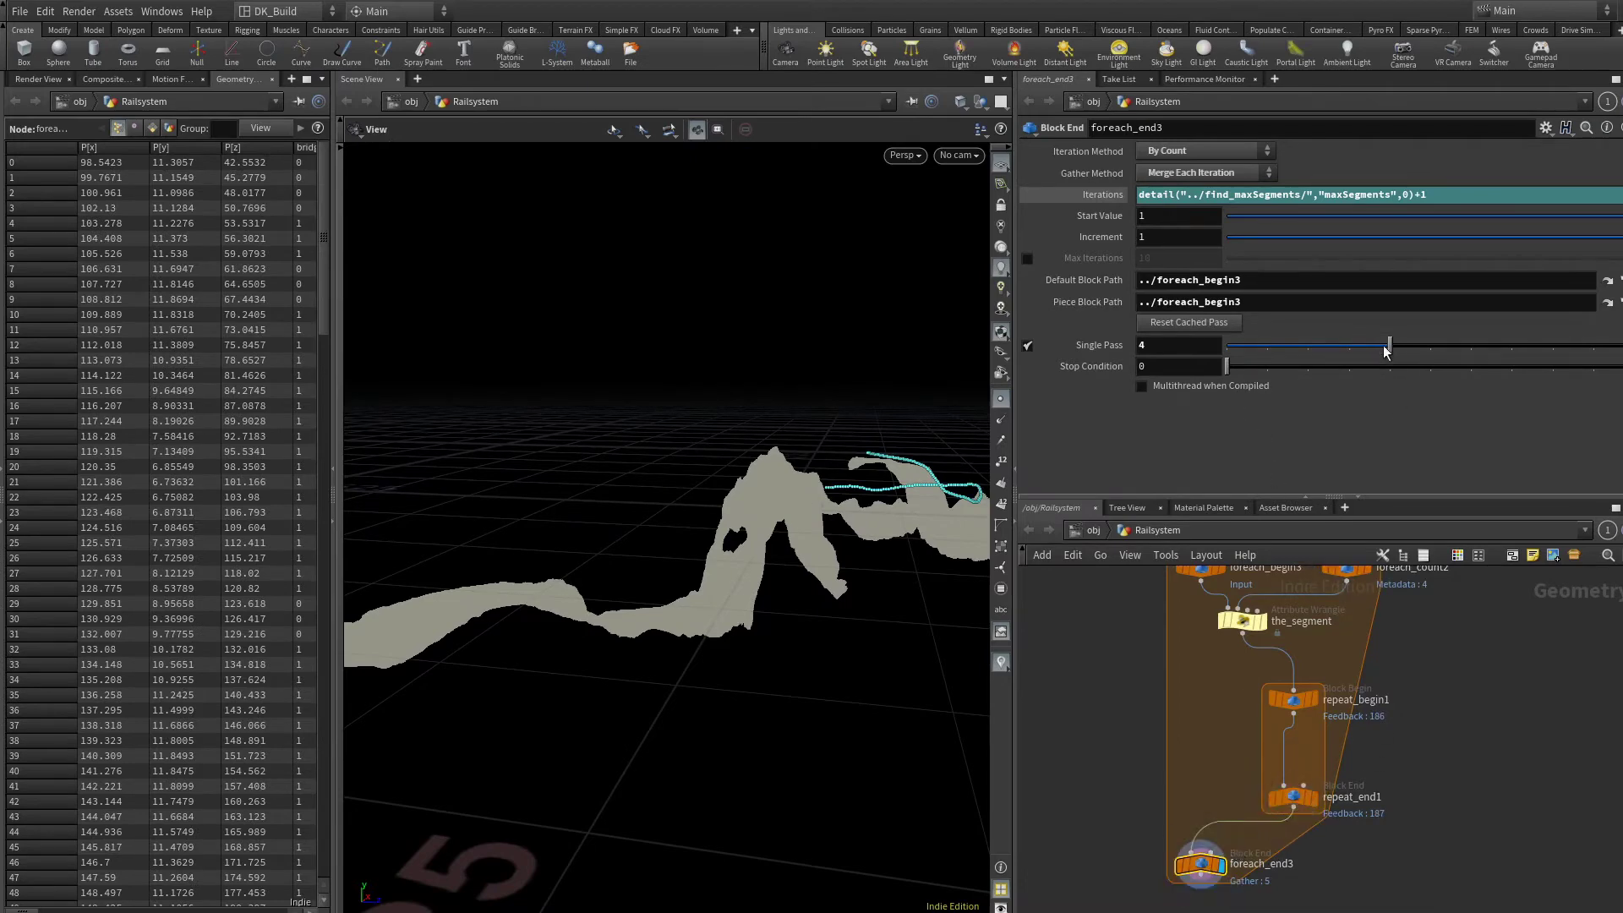
drag(1389, 348, 1276, 353)
click(1027, 347)
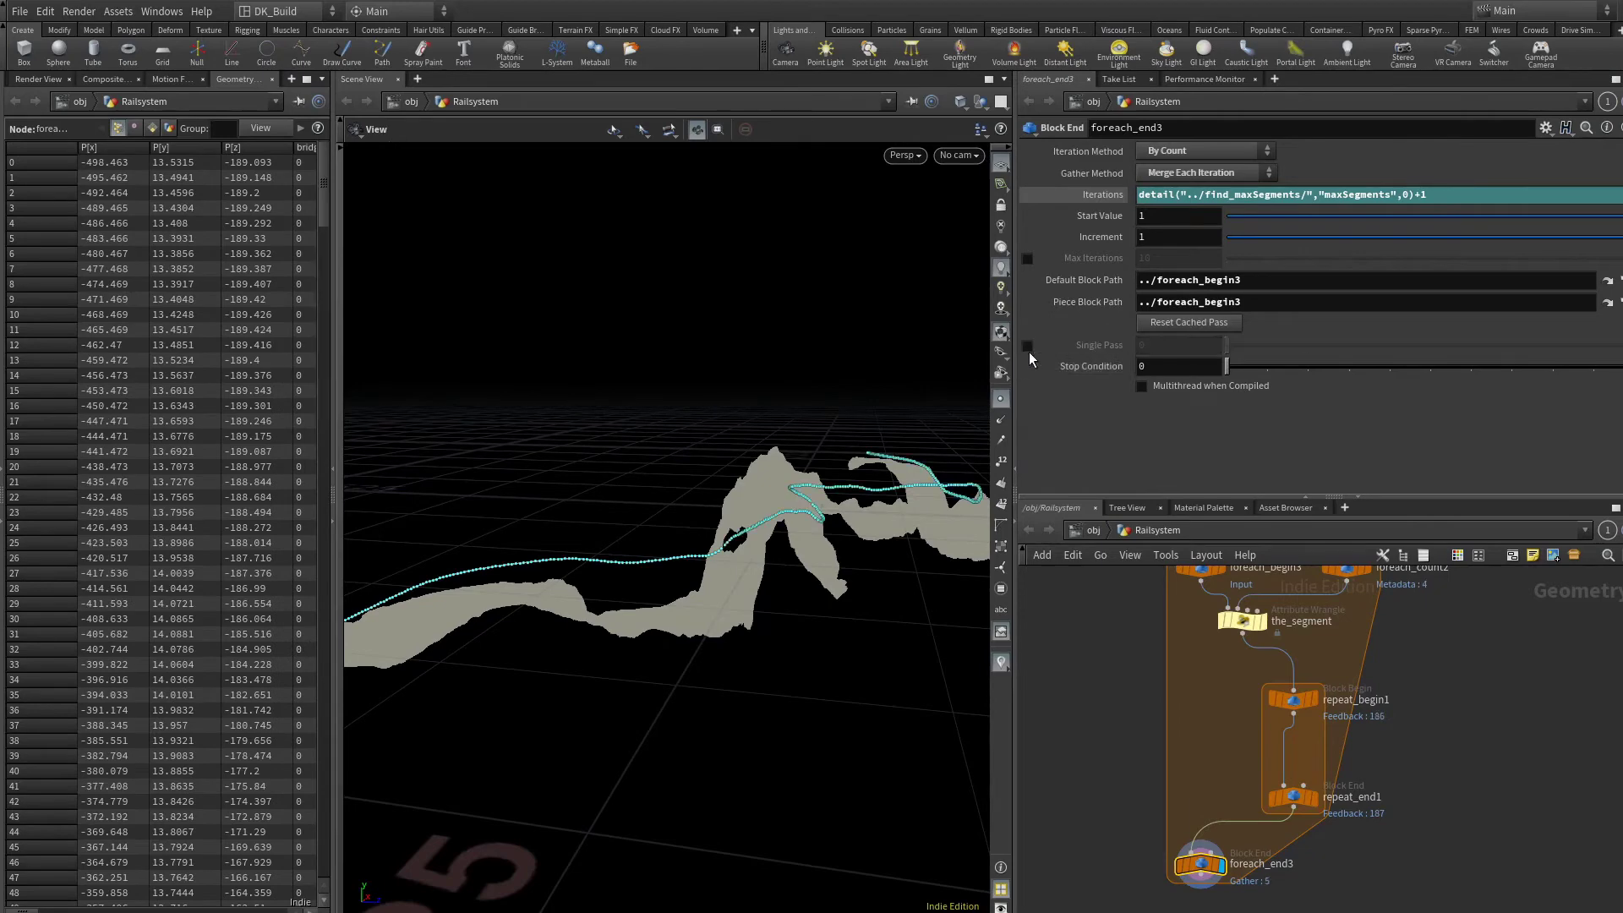
scroll(1457, 773, up, 1)
Insert an Attribute Wrangle on the wire between repeat_begin1 and repeat_end1.
key(Tab)
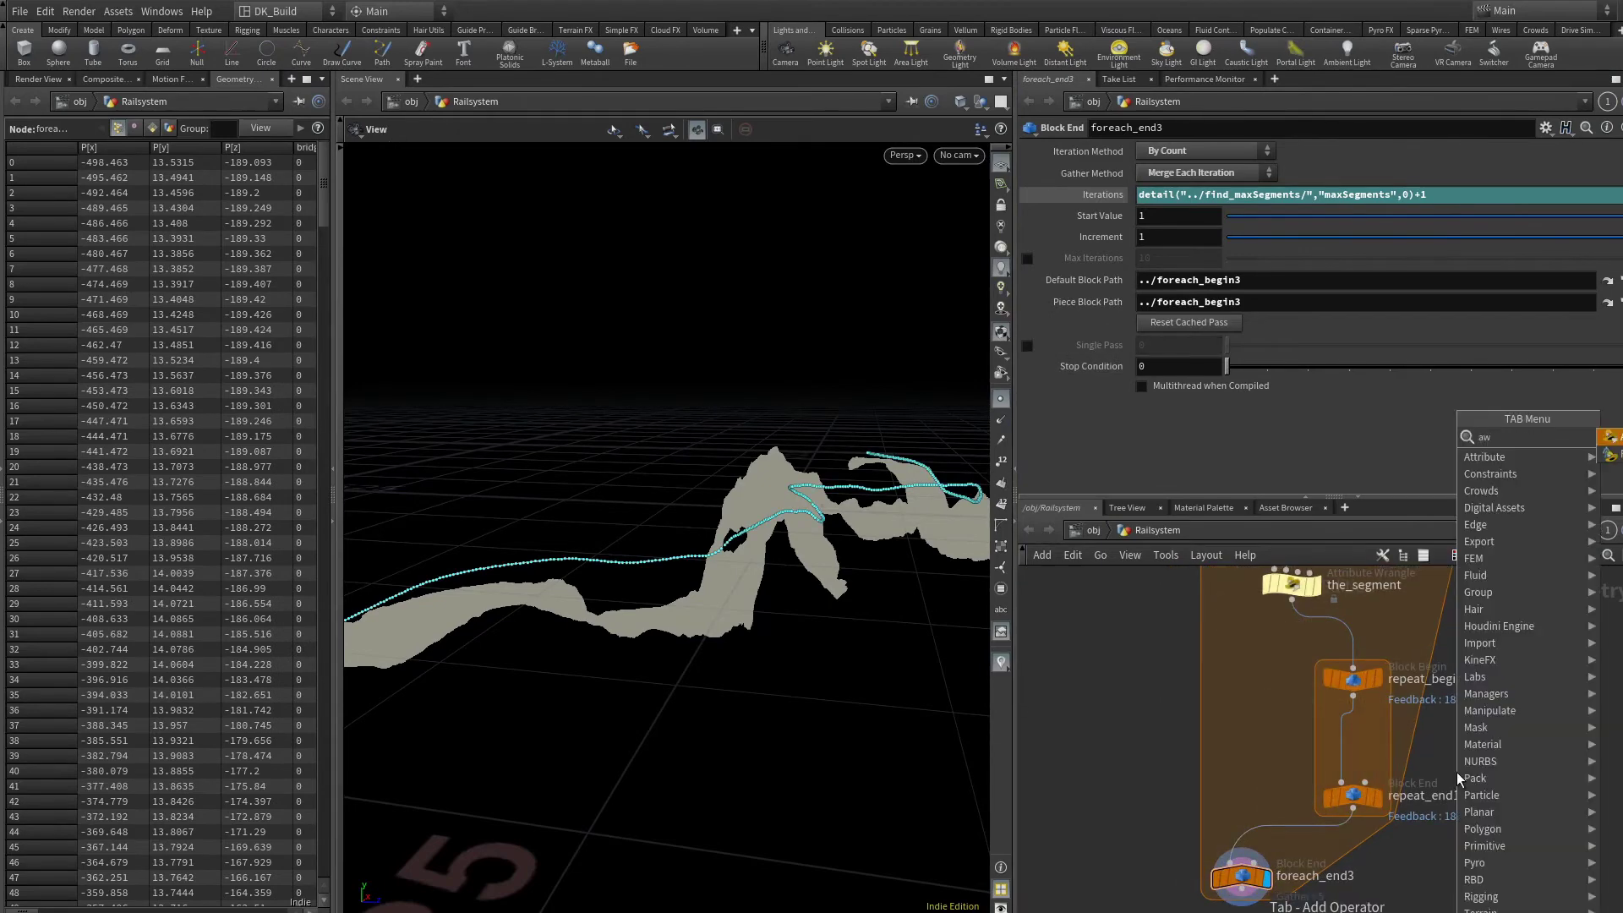
key(Return)
click(1381, 748)
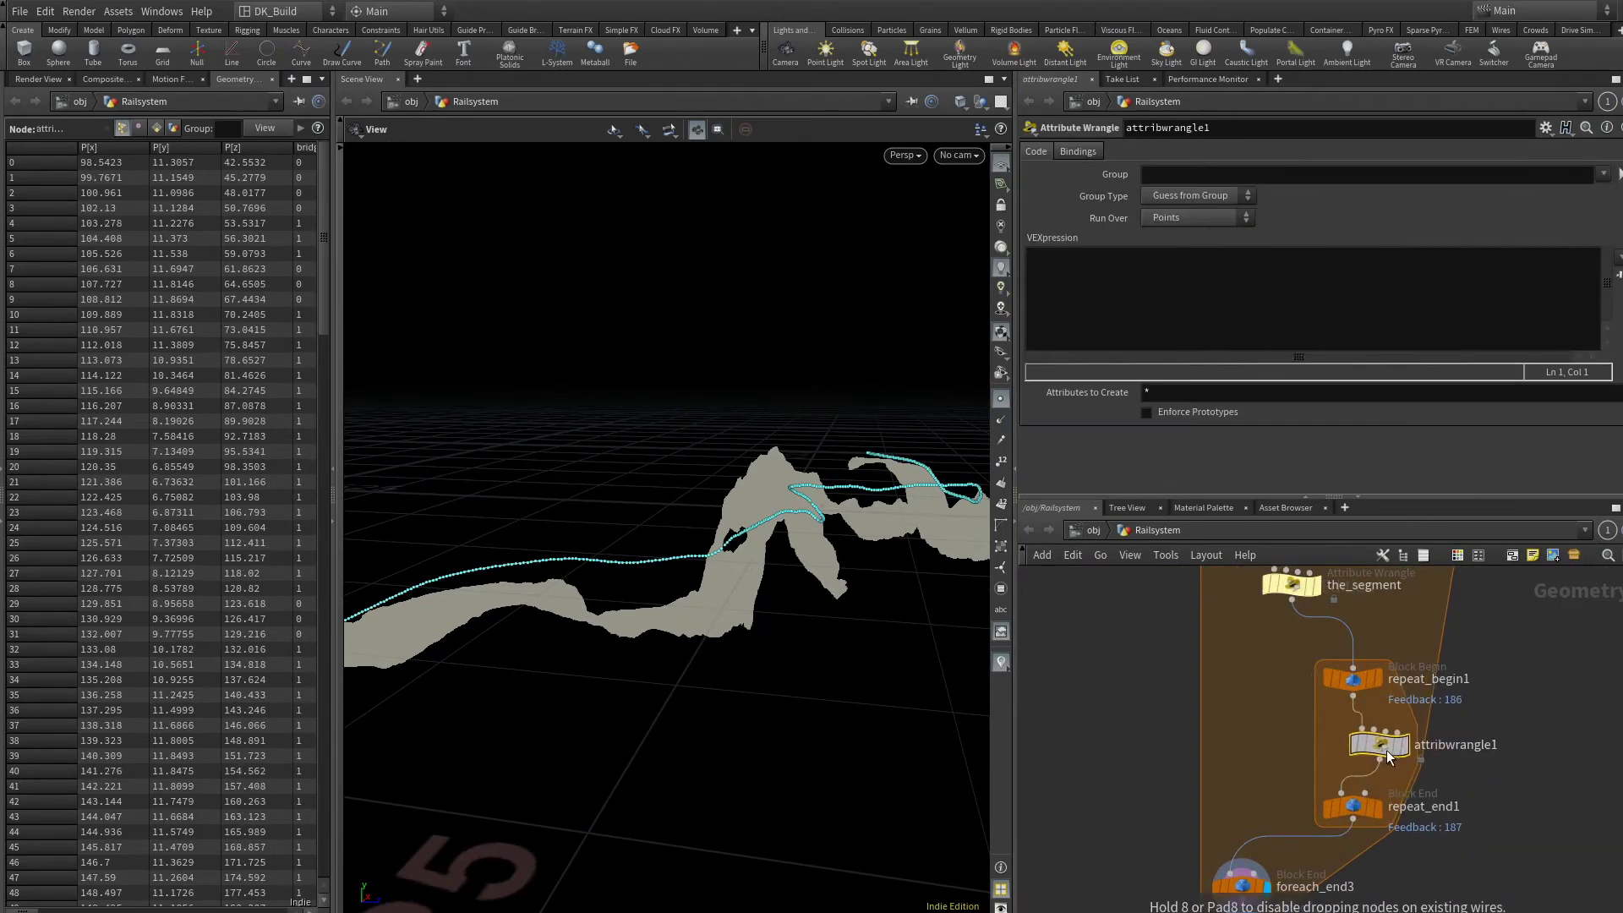
Rename the wrangle to determine_needed_strength and colour it red.
double_click(1454, 741)
scroll(1458, 749, up, 1)
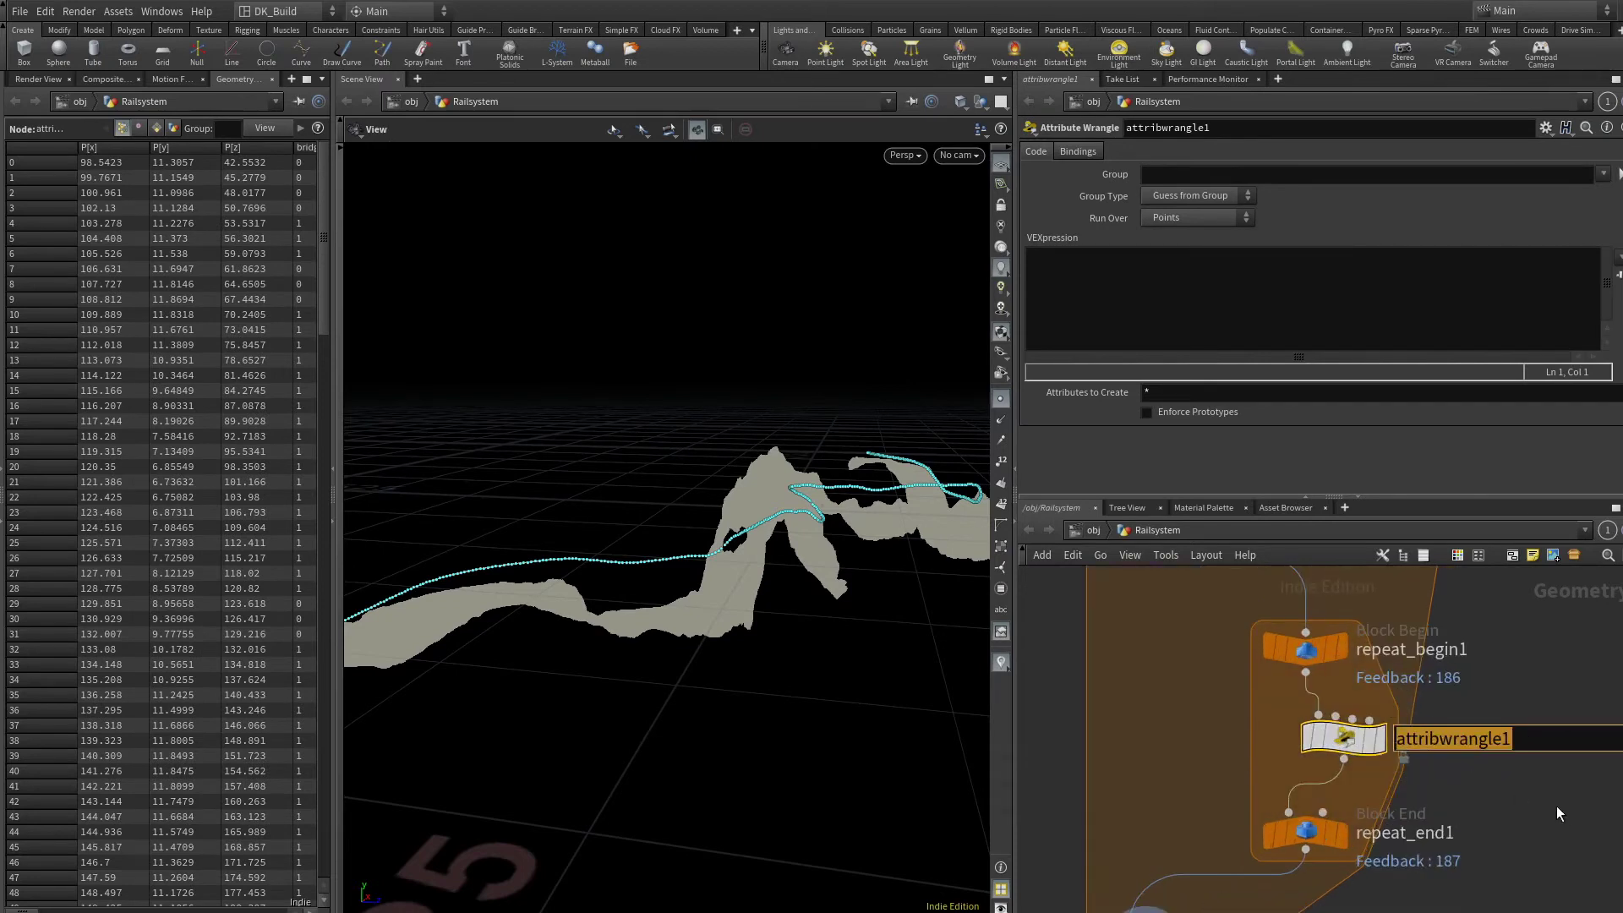
text(determine_needed_strength)
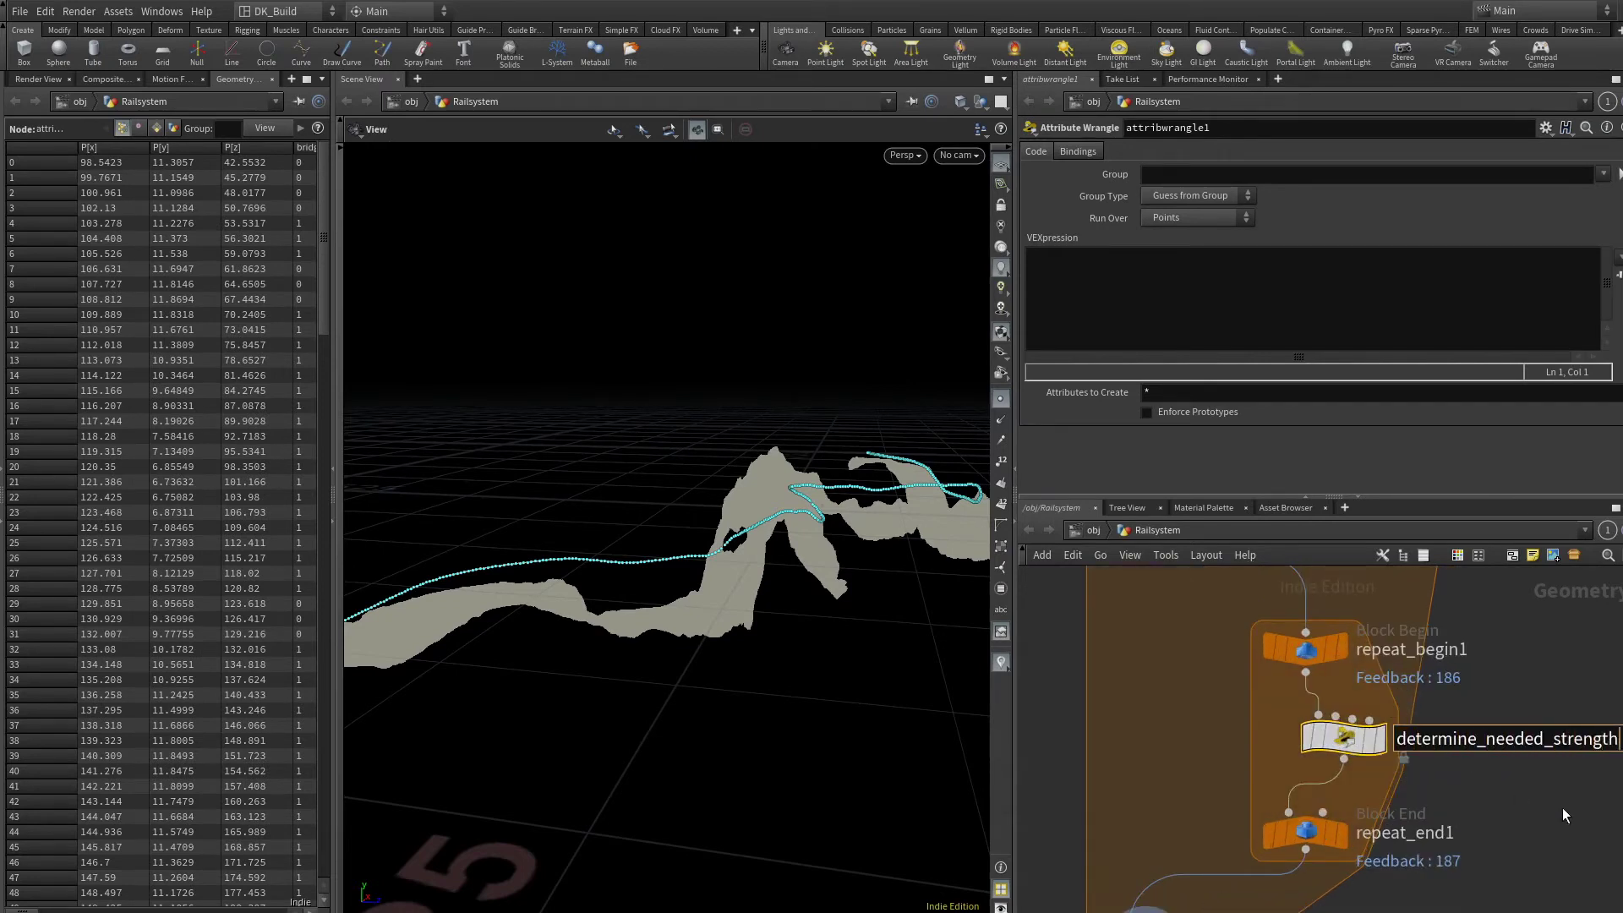
key(Return)
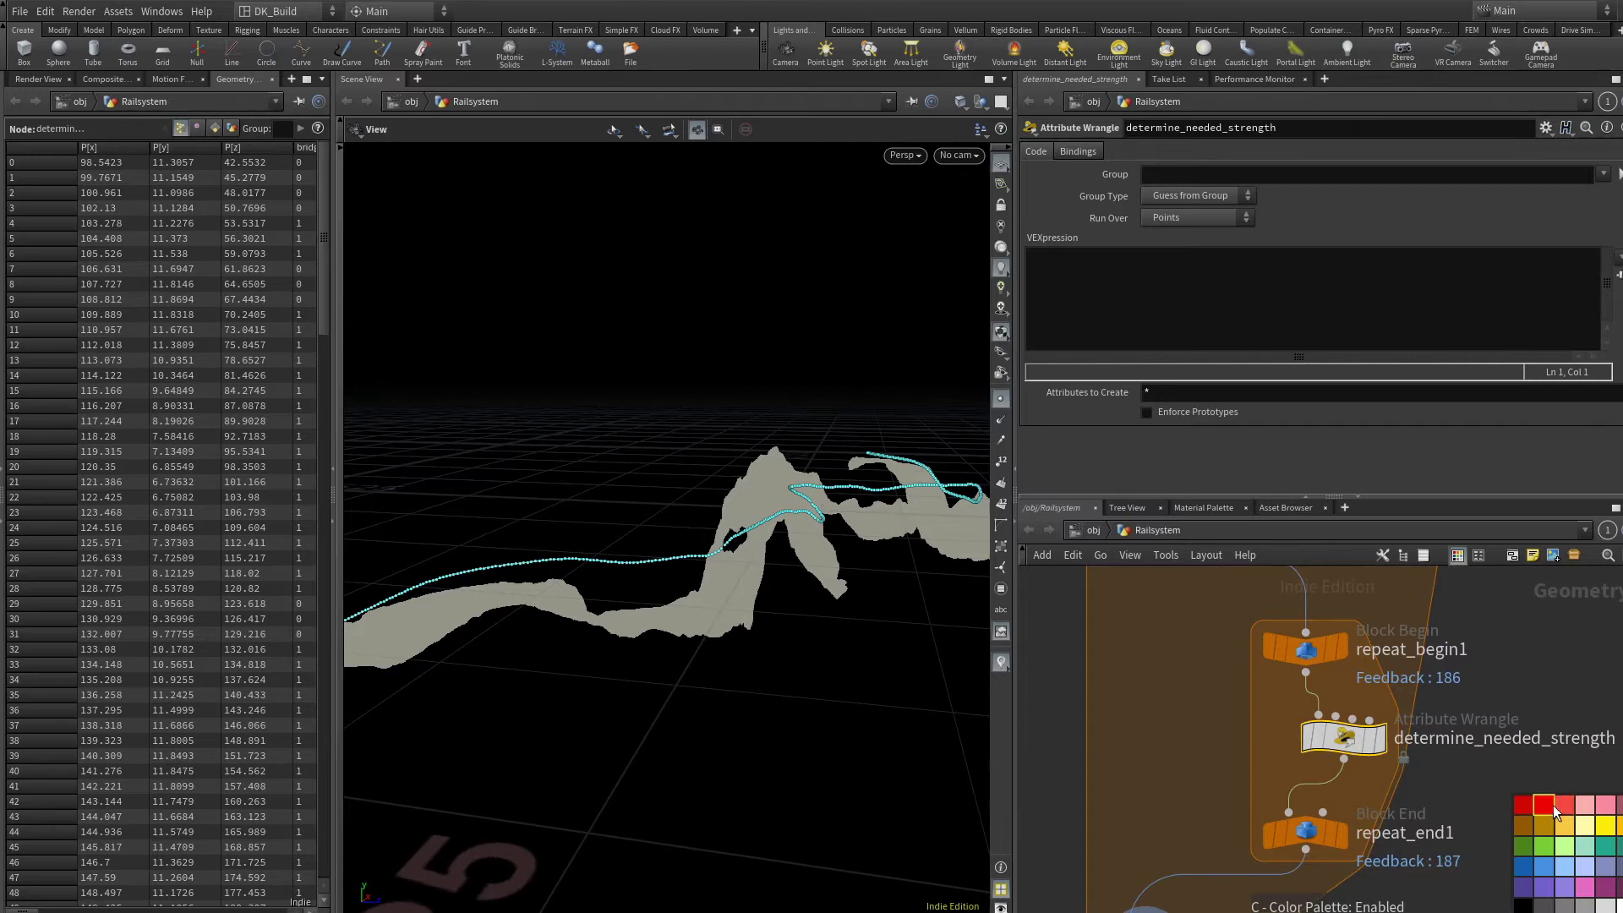
click(1554, 805)
scroll(1489, 833, down, 2)
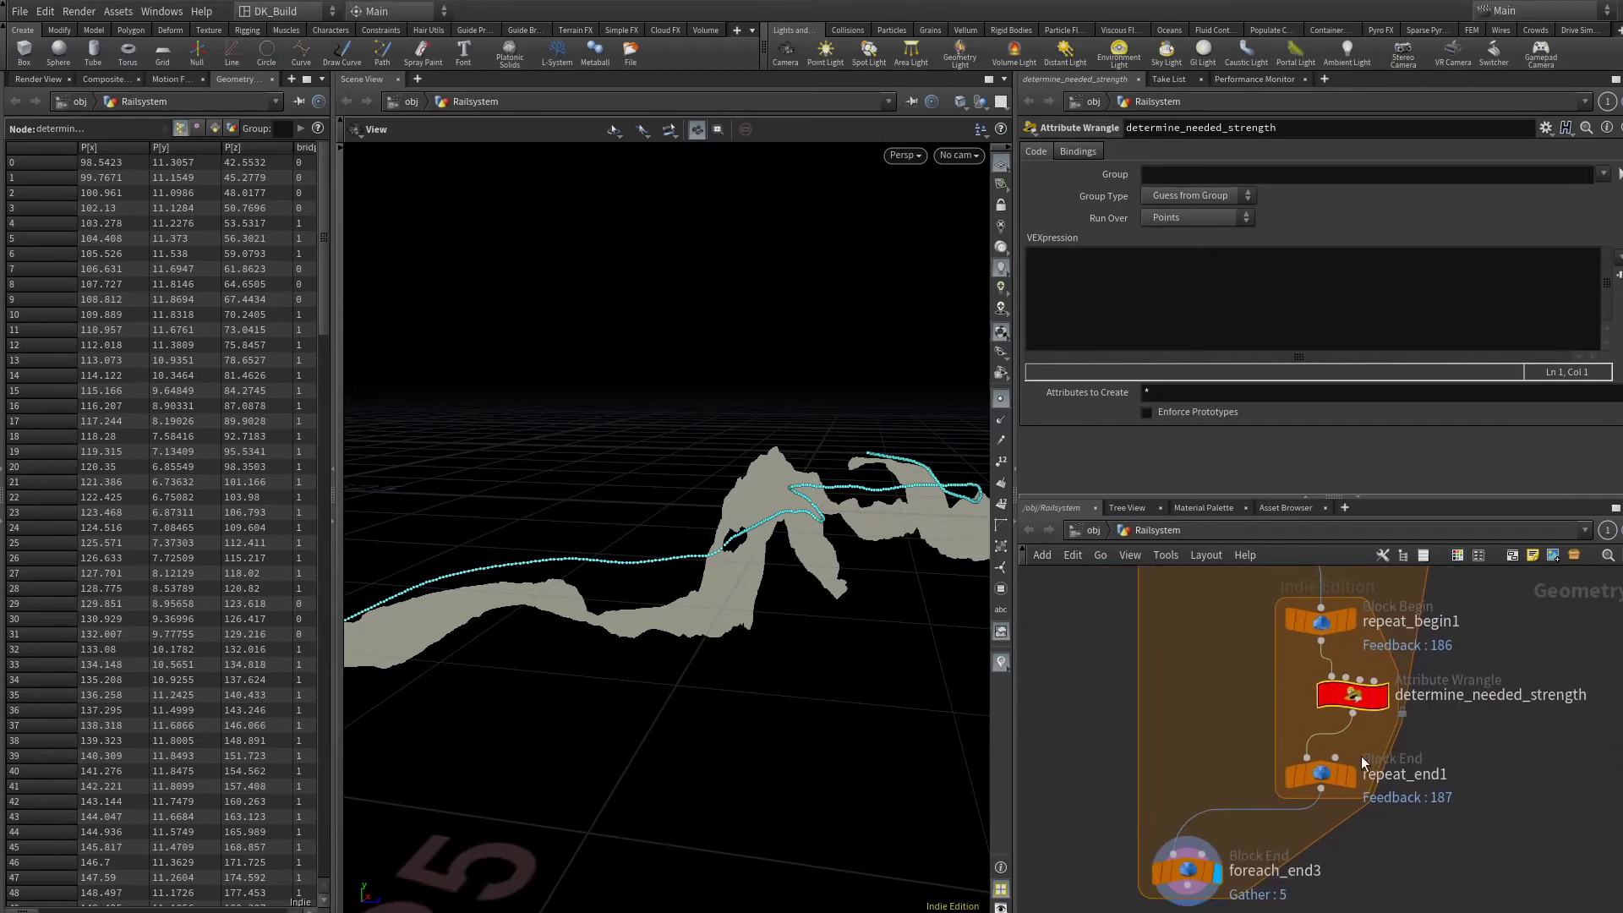
mouse_move(1362, 708)
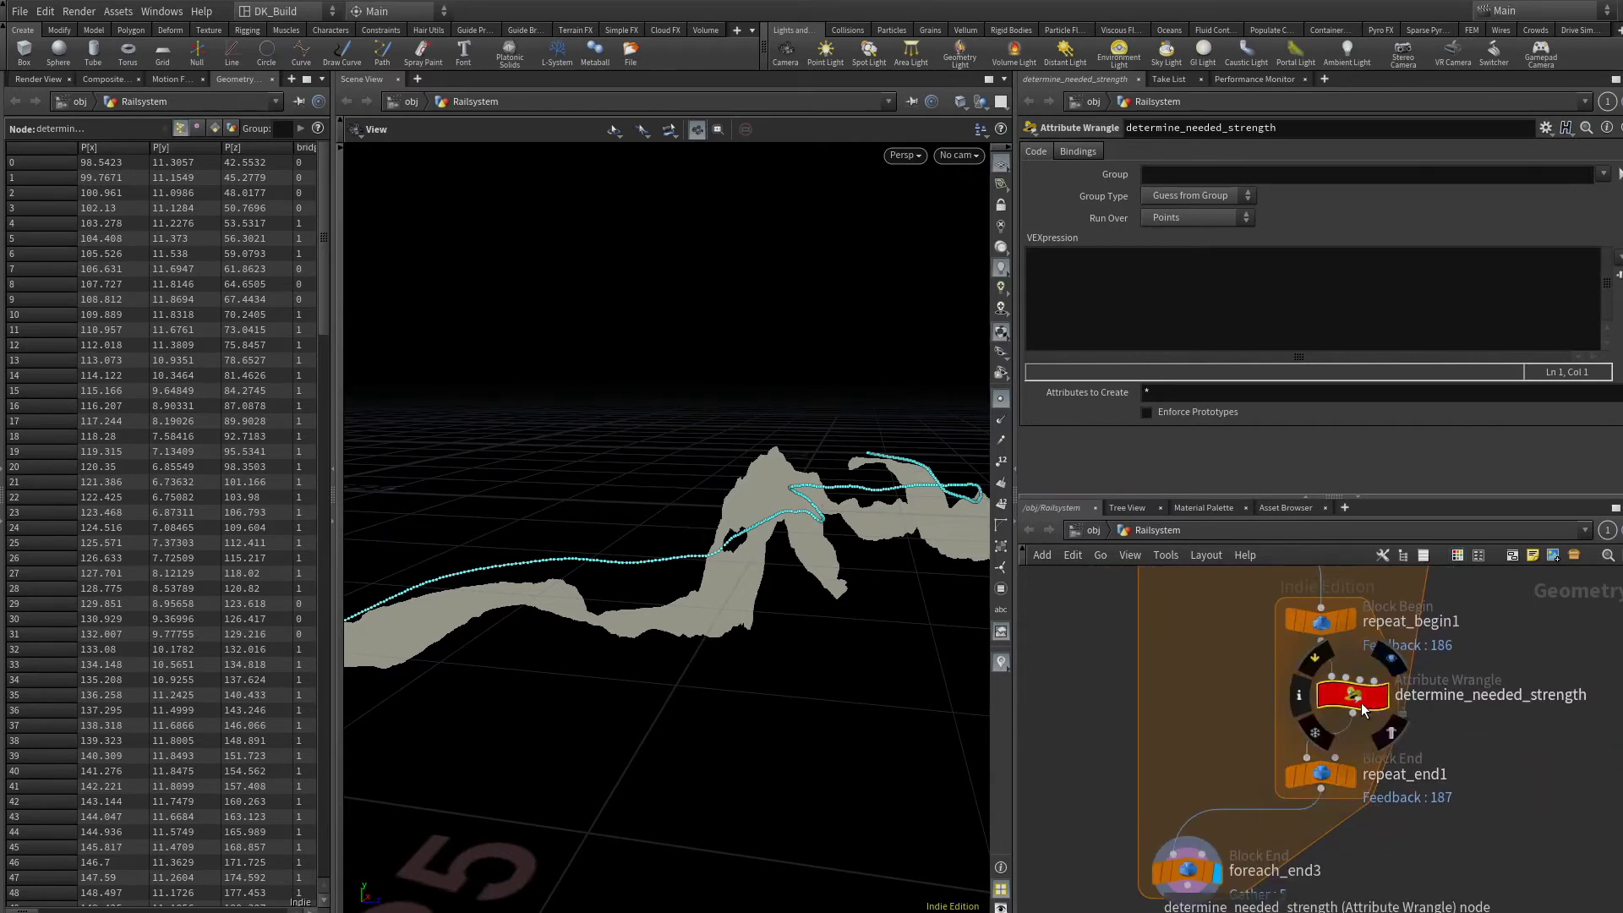
scroll(1357, 714, down, 4)
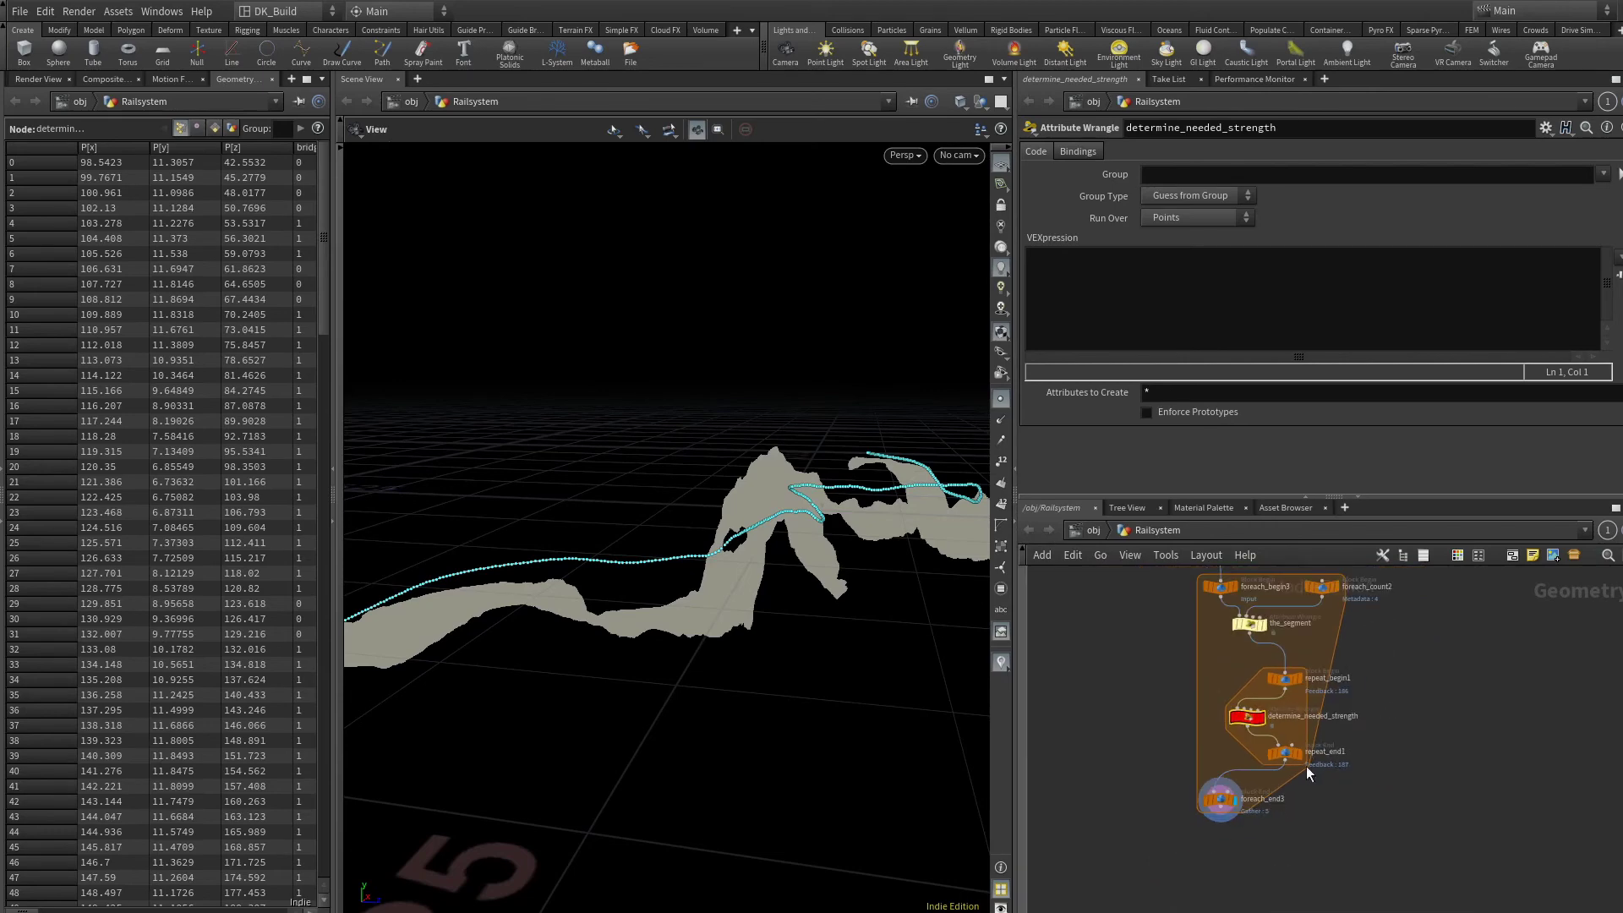
middle_drag(1276, 805, 1260, 845)
Set determine_needed_strength's Run Over to Detail (only once).
scroll(1572, 887, down, 2)
key(c)
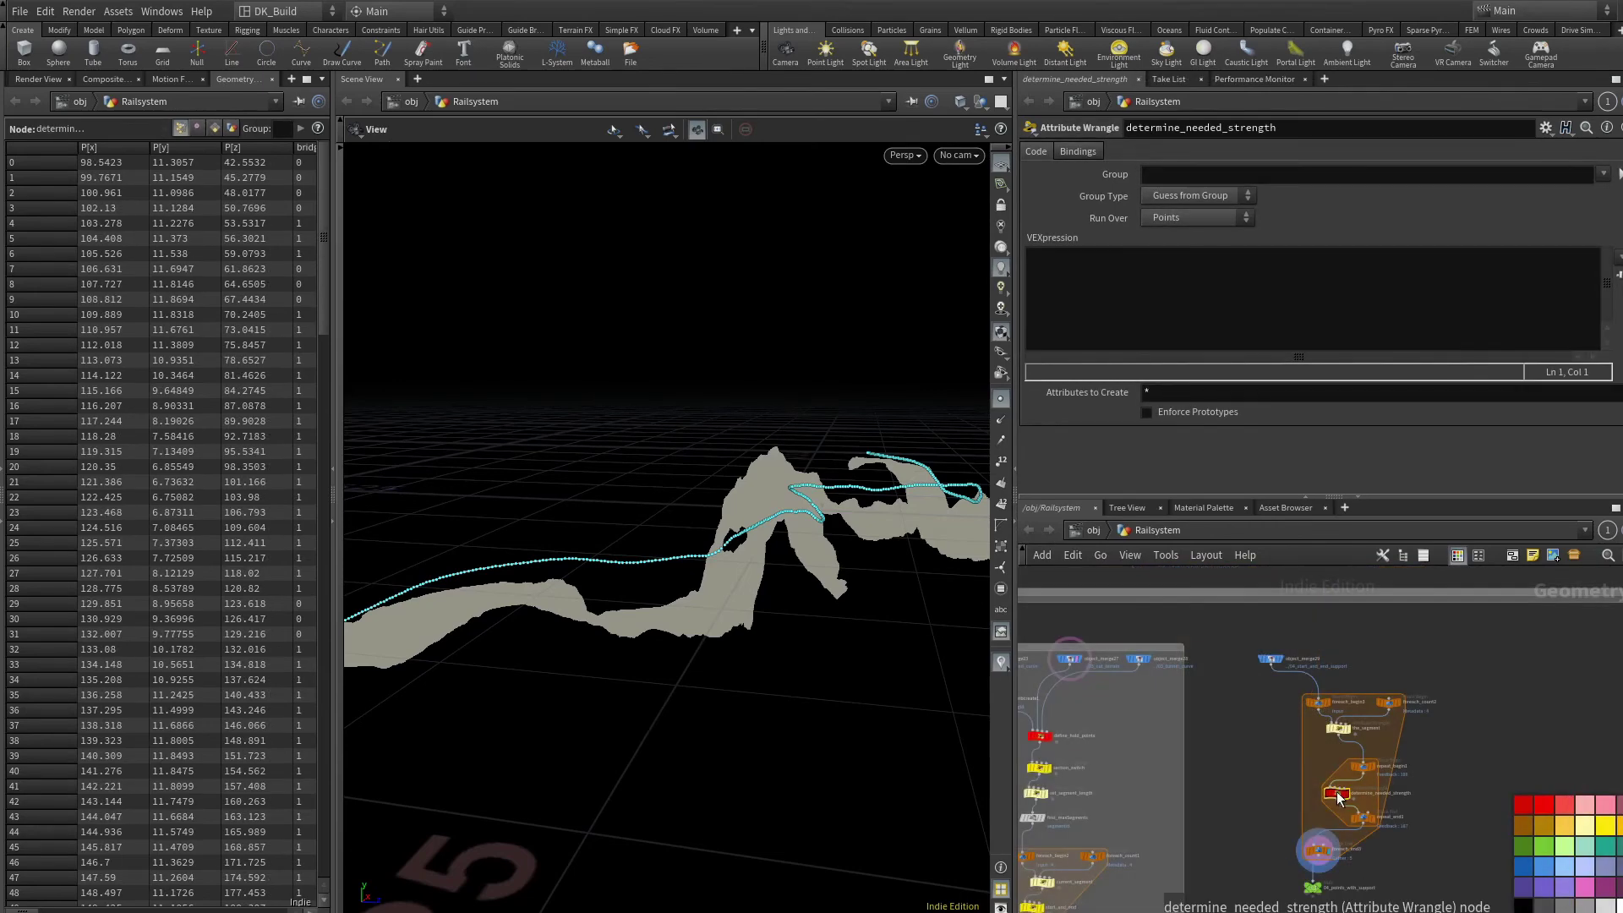
drag(24, 911, 100, 910)
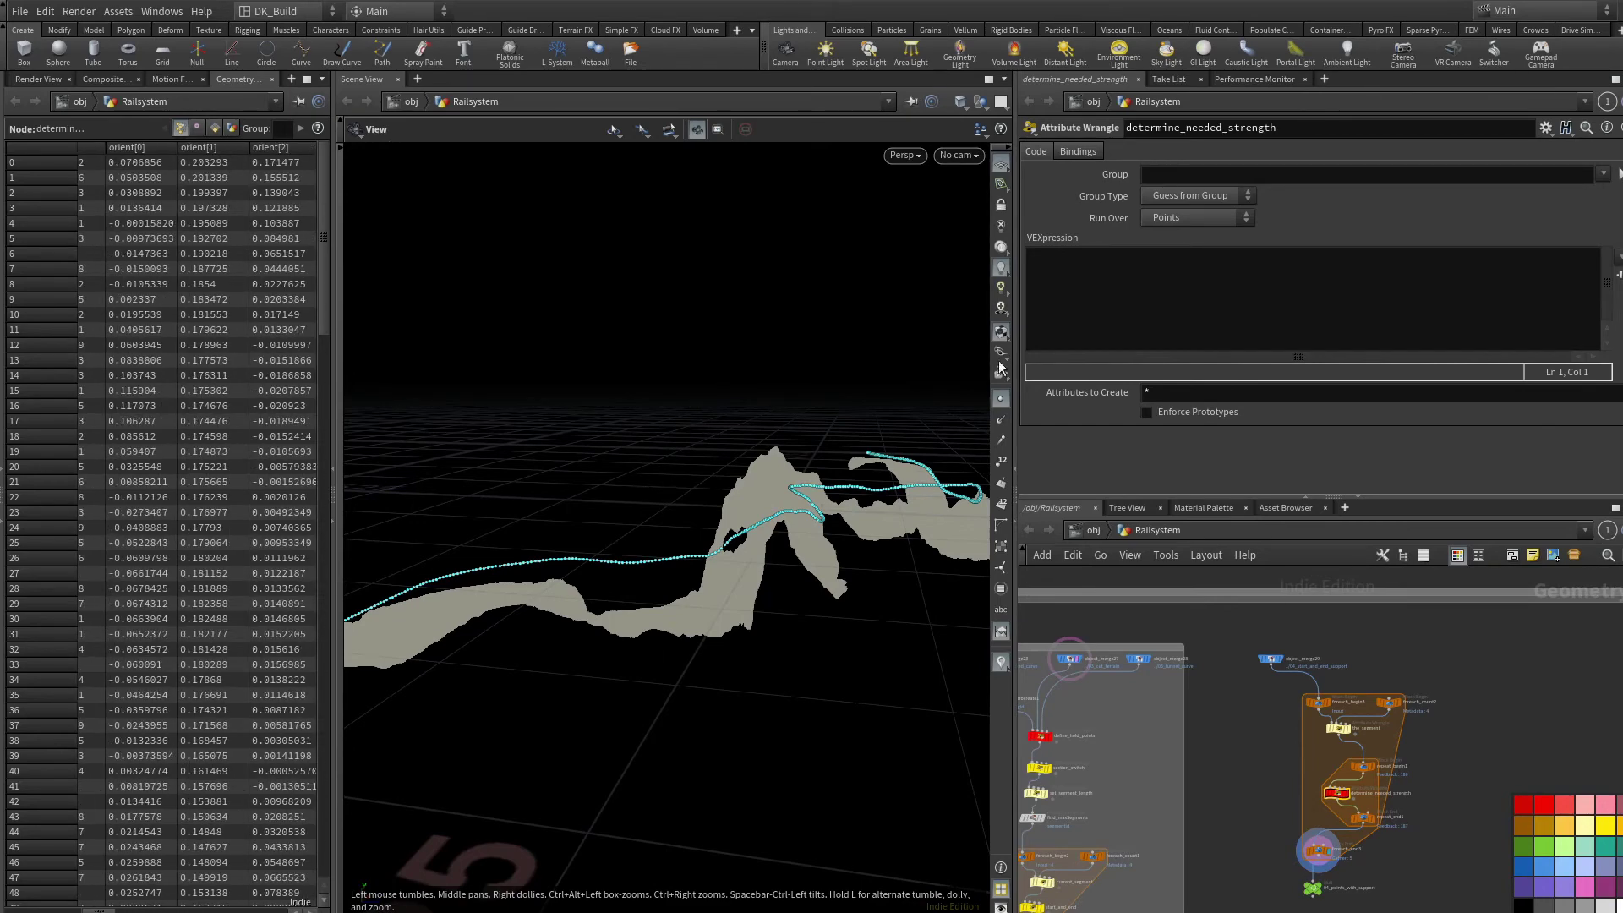
click(1165, 222)
click(1164, 240)
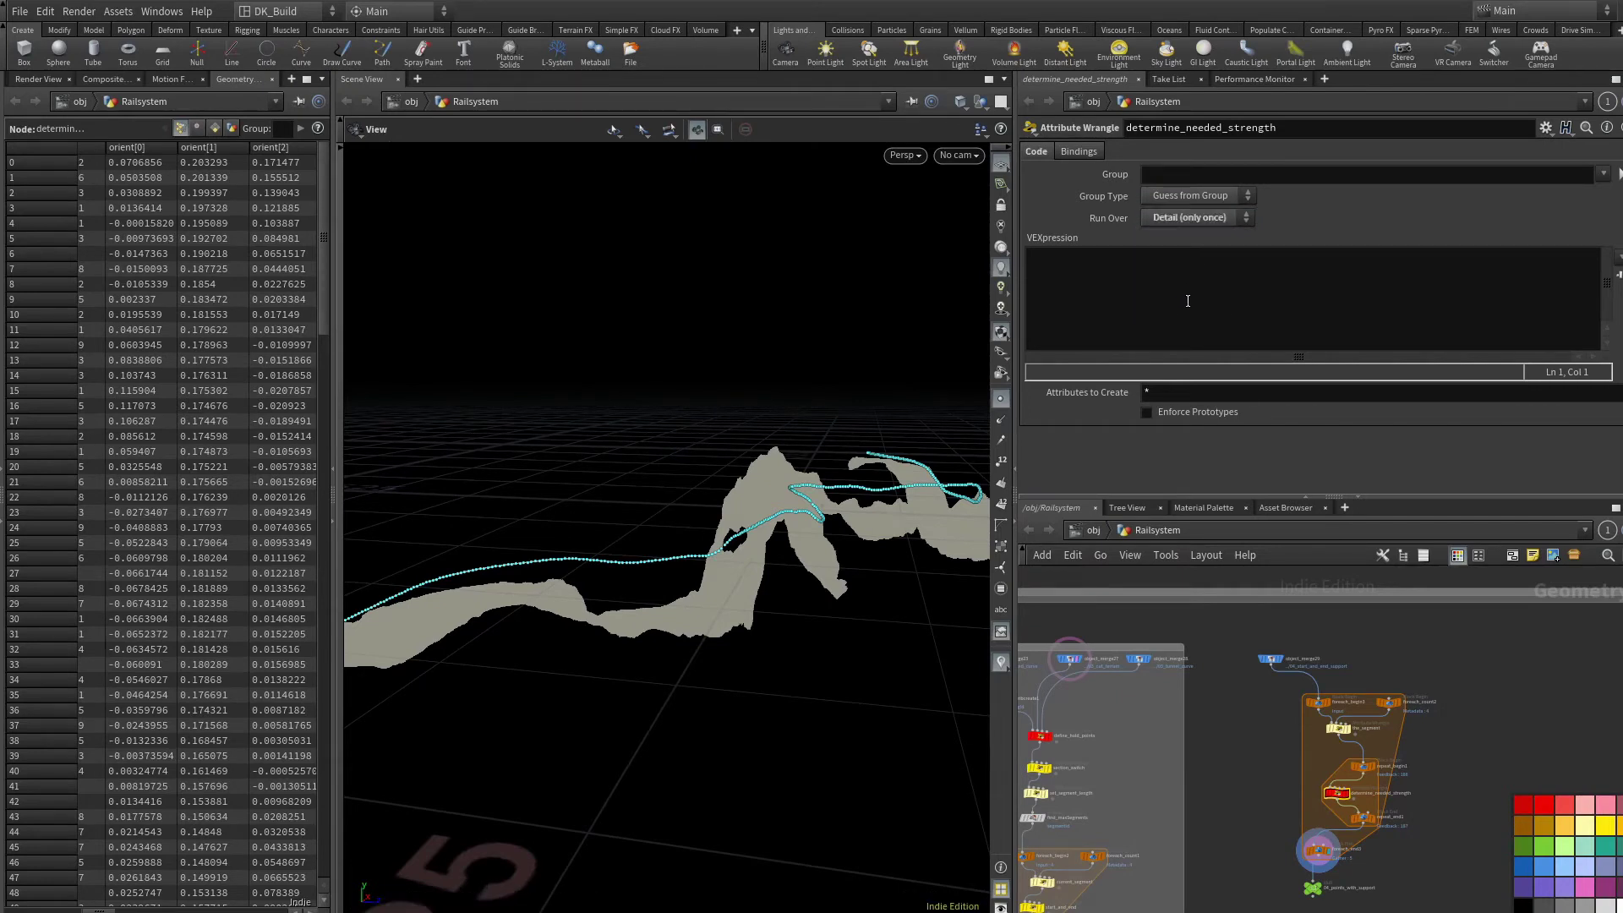
scroll(1339, 815, up, 5)
scroll(1338, 814, down, 2)
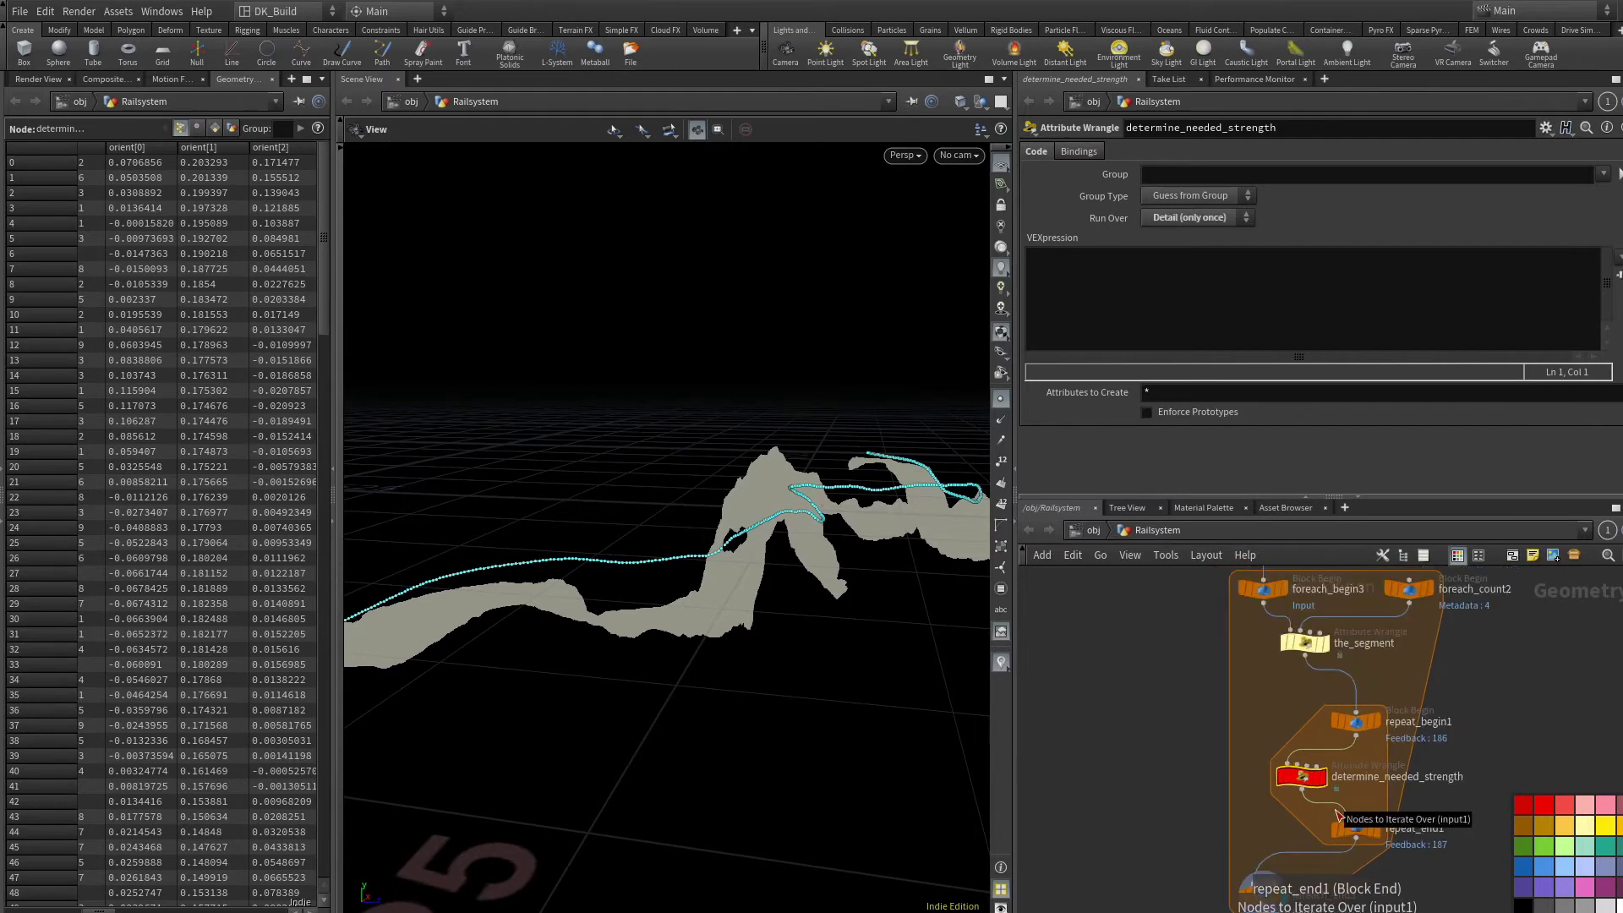
scroll(1173, 757, down, 2)
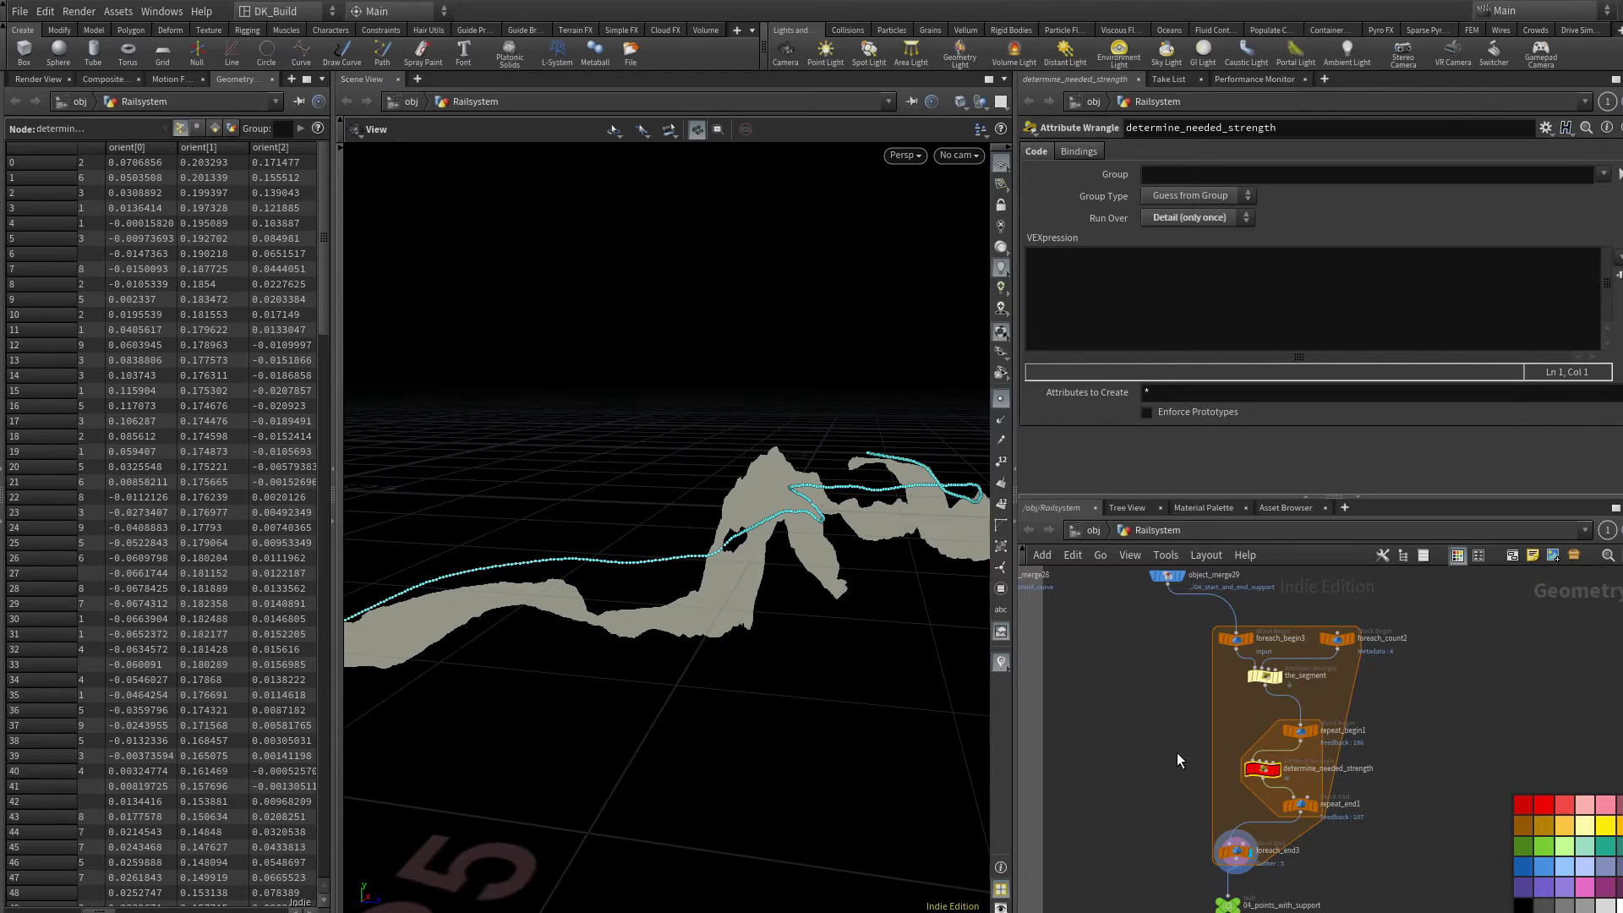
In the wrangle's code editor, add '// Functions', '// Main' and '// define strength levels' comments.
key(alt+e)
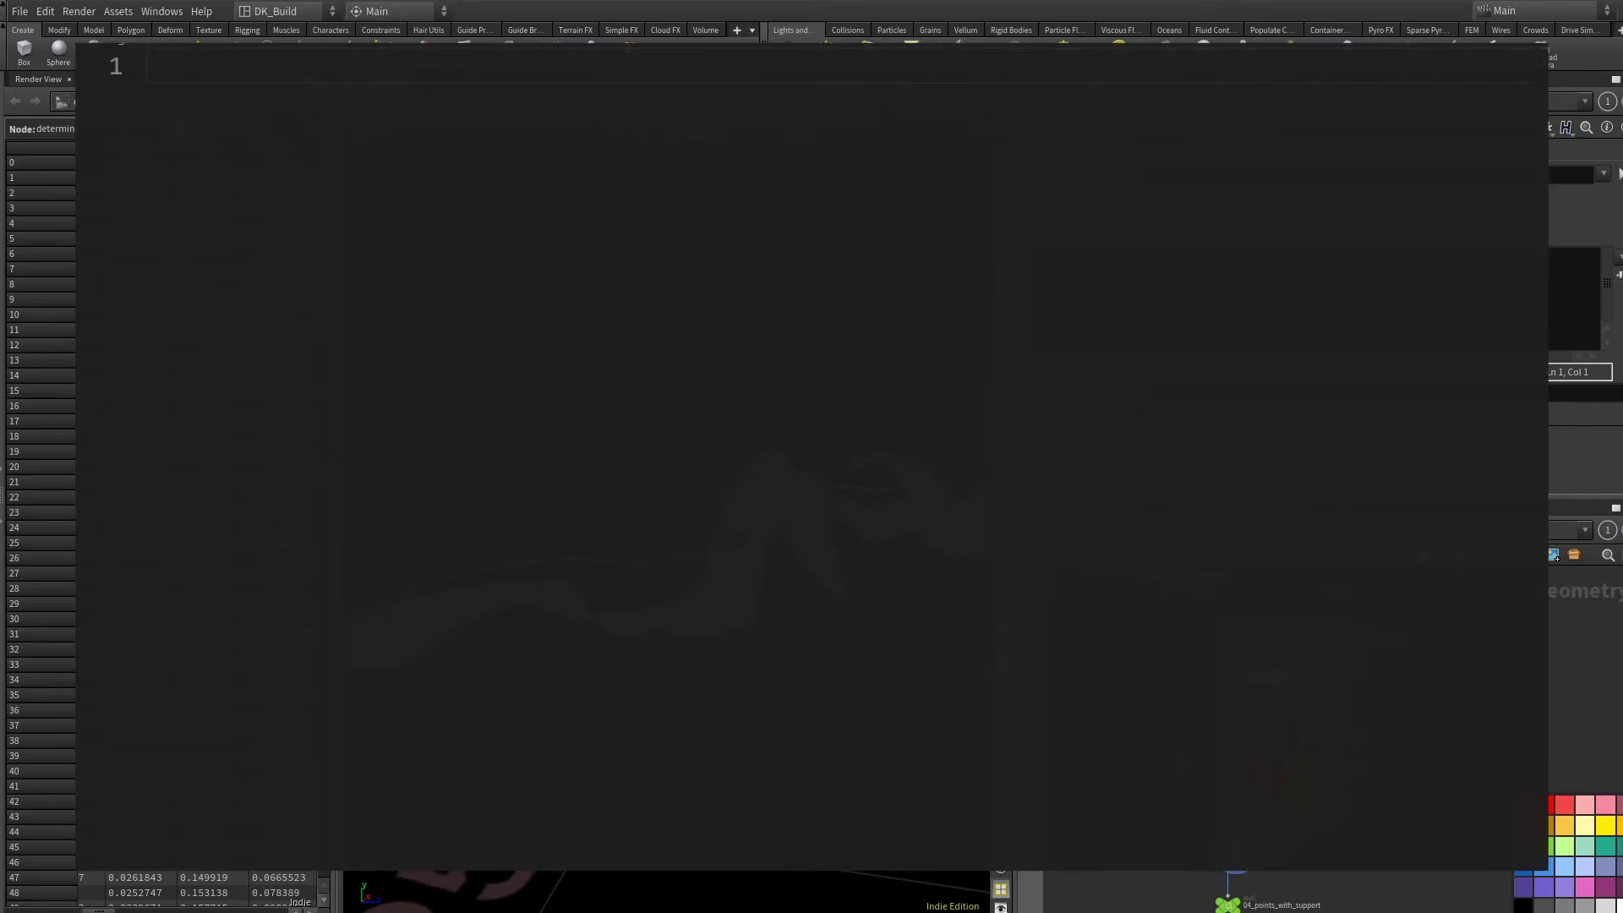
text(// Functions)
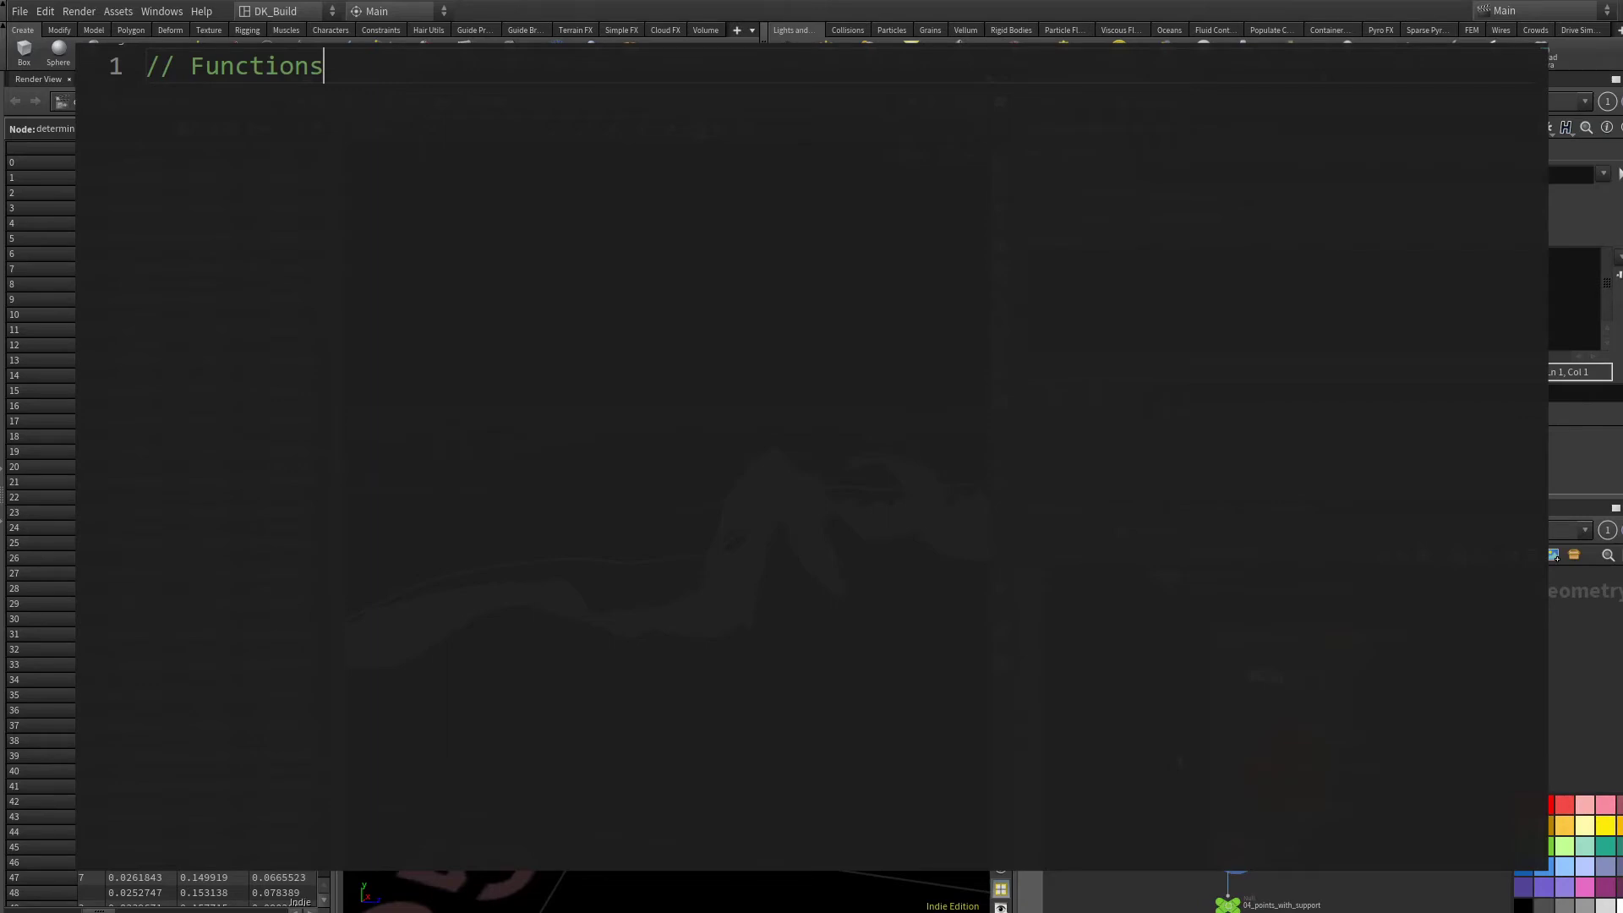
key(Return)
key(Return)
text(// Main)
key(Return)
key(Return)
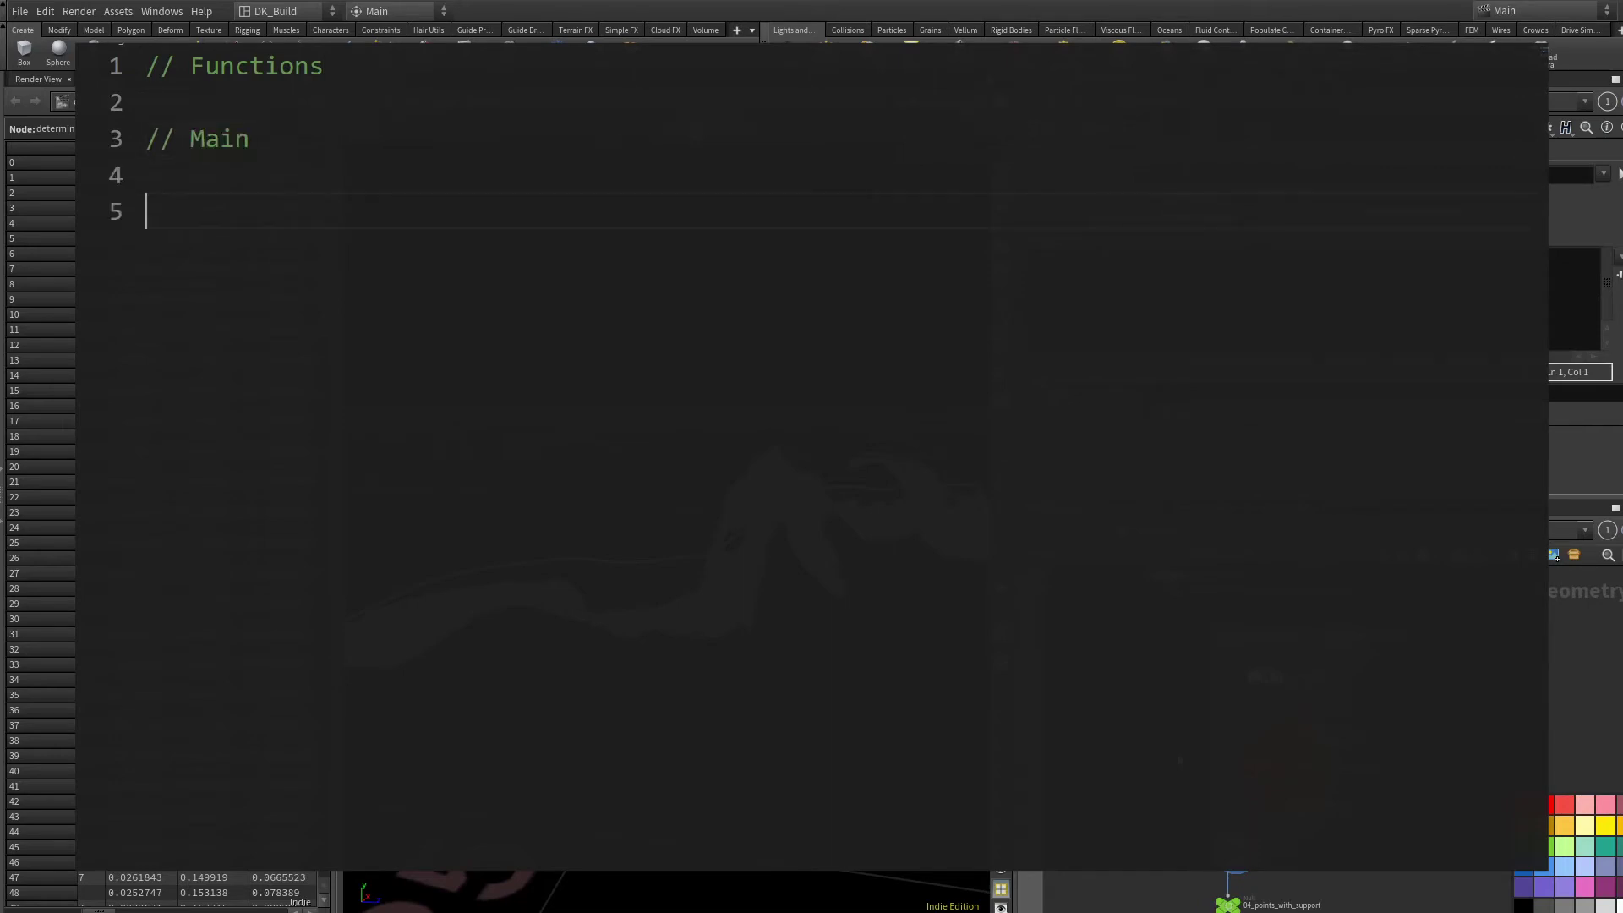
text(// define strength )
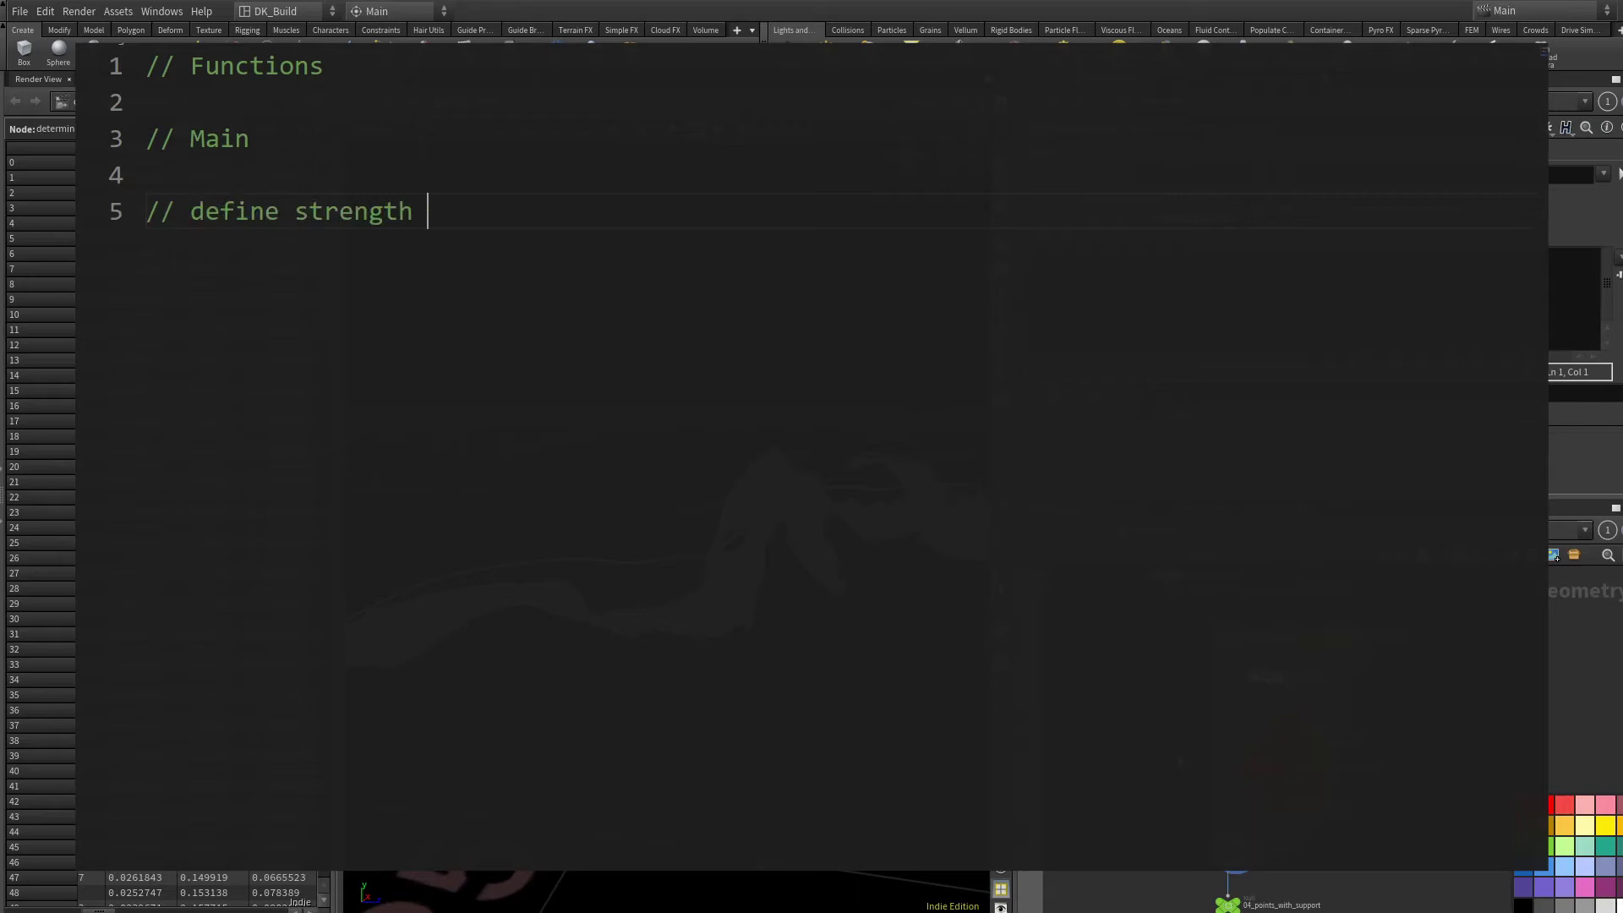
text(levels)
key(Return)
Type int lvl_1 = chi("lvl1"); and duplicate the line three times.
text(int lvl_1)
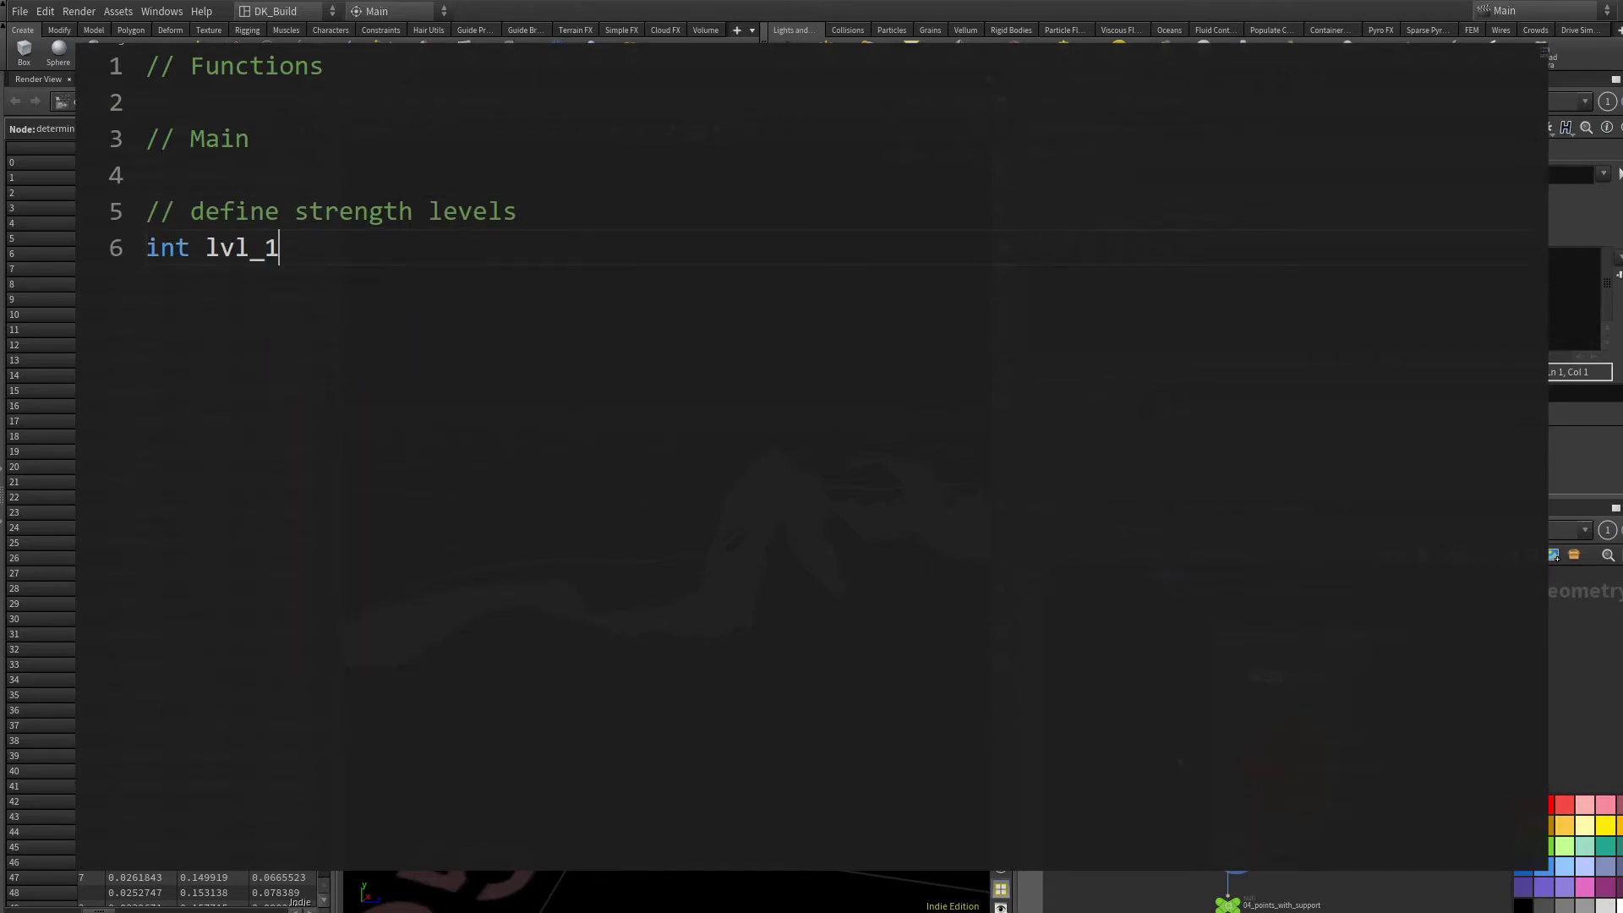
text( = chi("lvl1")
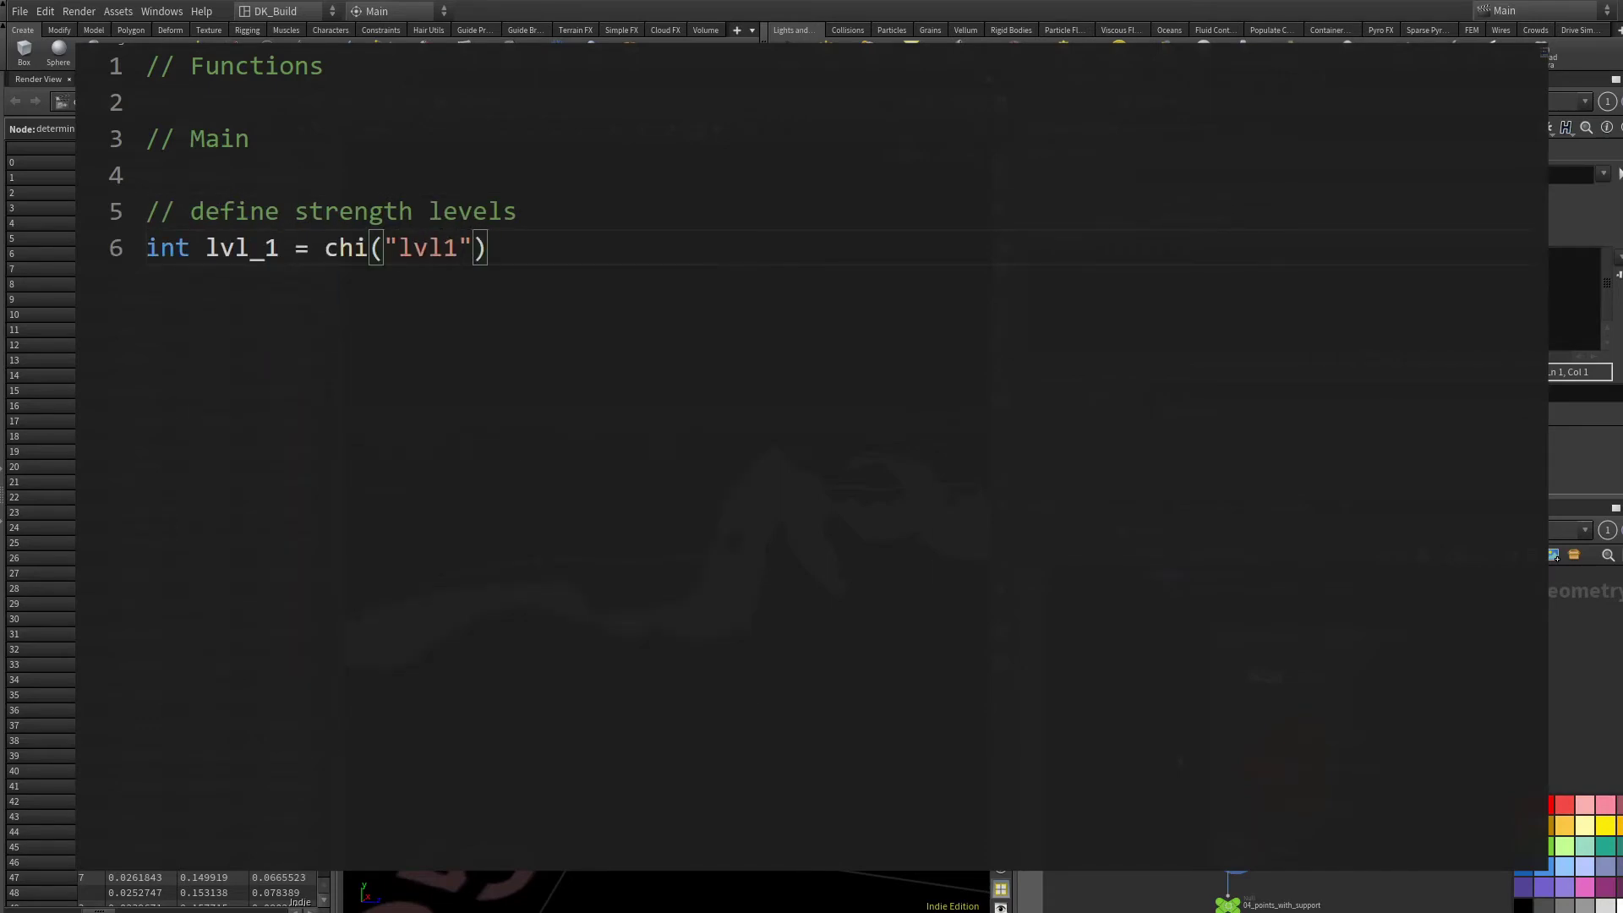
text();)
key(shift+Home)
key(ctrl+c)
key(End)
key(Return)
key(ctrl+v)
key(Return)
key(ctrl+v)
key(Return)
key(ctrl+v)
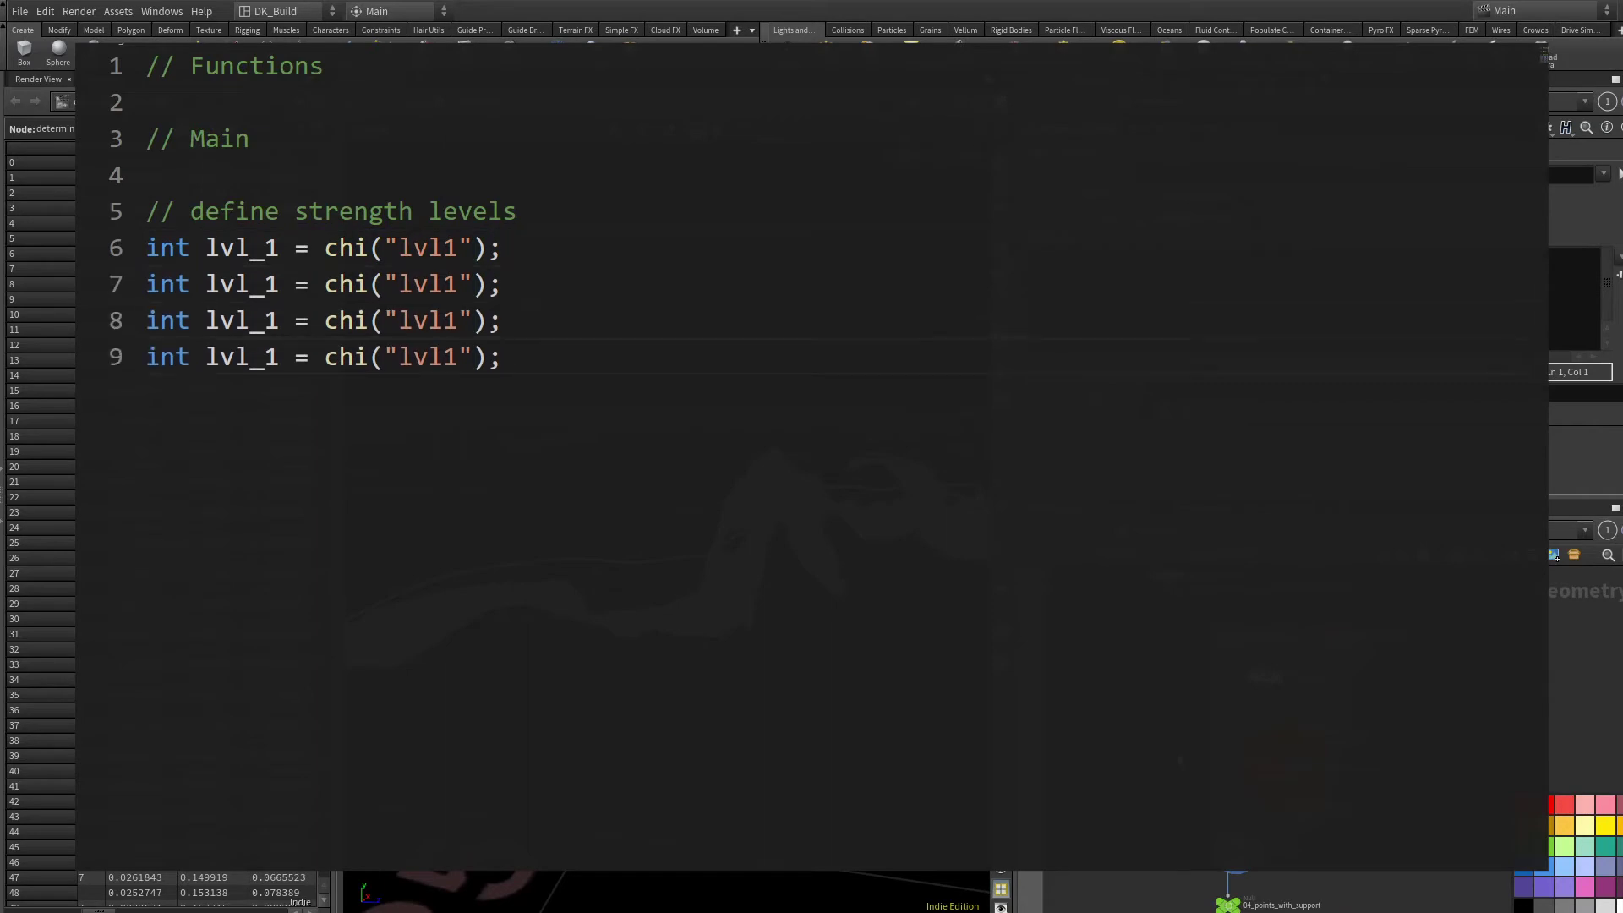
Edit the copies into lvl_2, lvl_3 and bridgeStr reading lvl2, lvl3 and bridgeStrength.
drag(441, 284, 459, 320)
text(23)
double_click(429, 357)
text(bridgeStre)
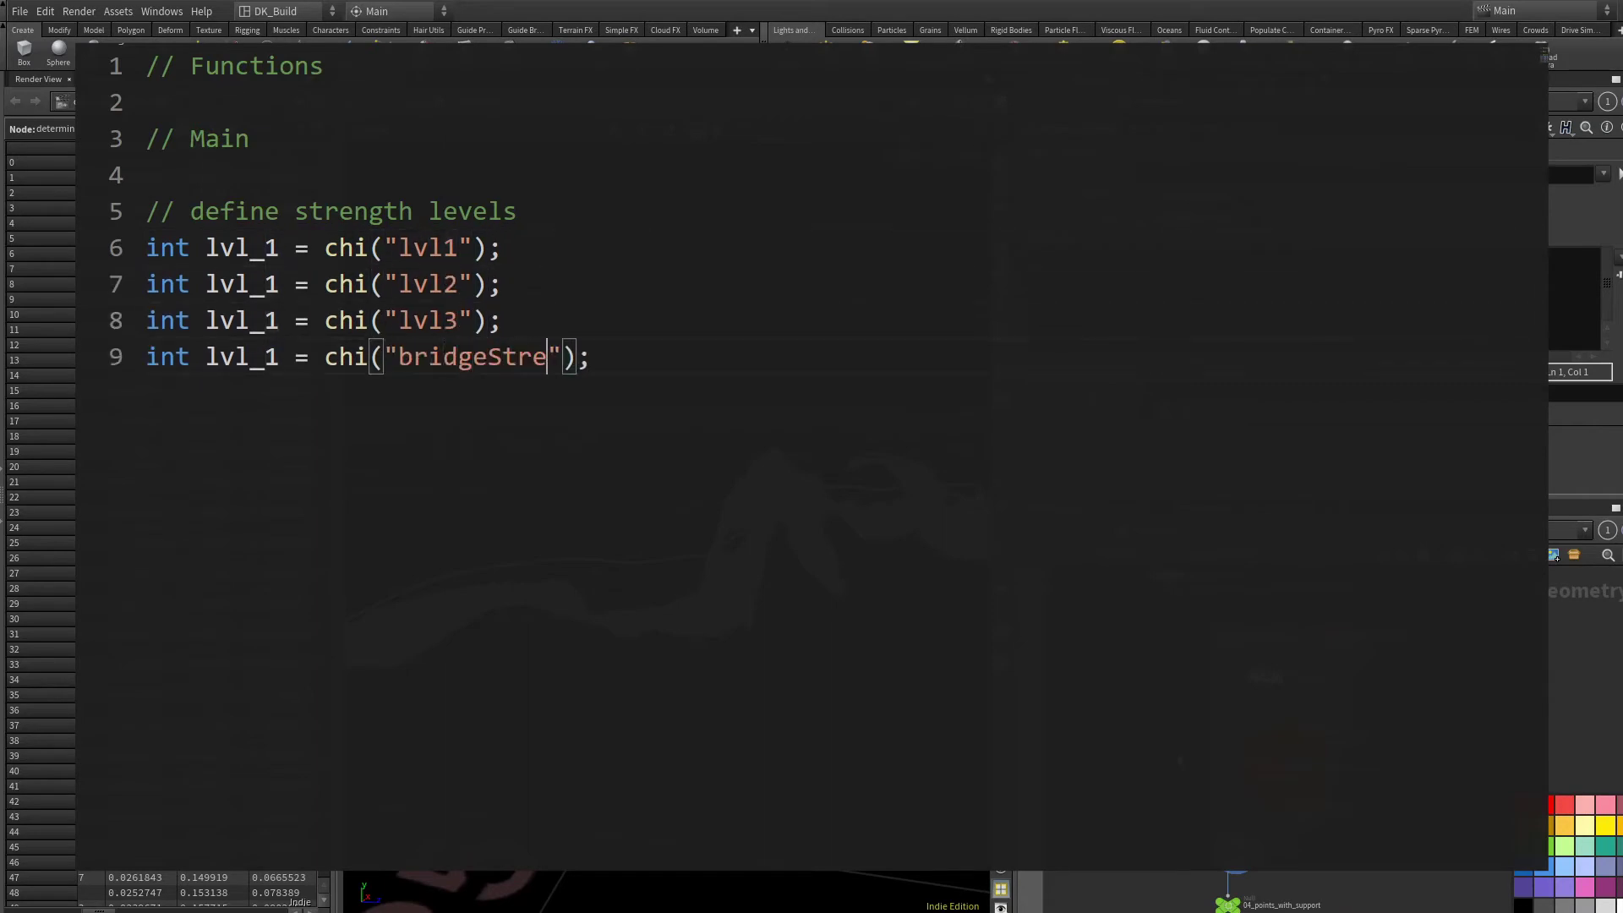
text(ngth)
drag(250, 284, 279, 357)
text(_2_3)
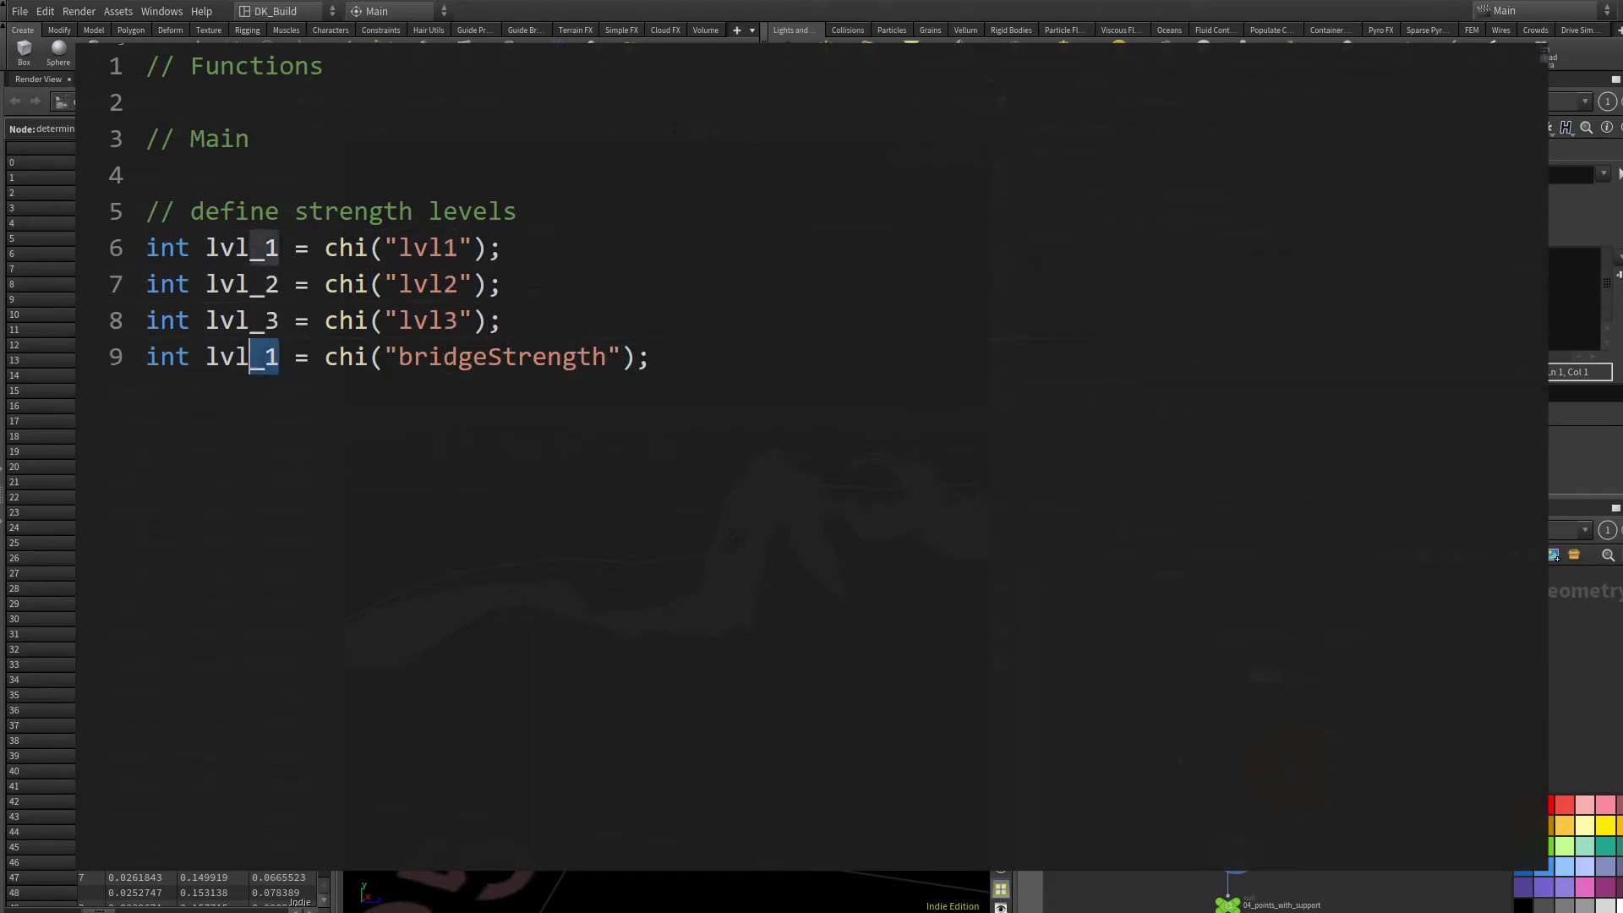
double_click(242, 356)
text(bridgeStr)
click(1146, 348)
key(Return)
key(Return)
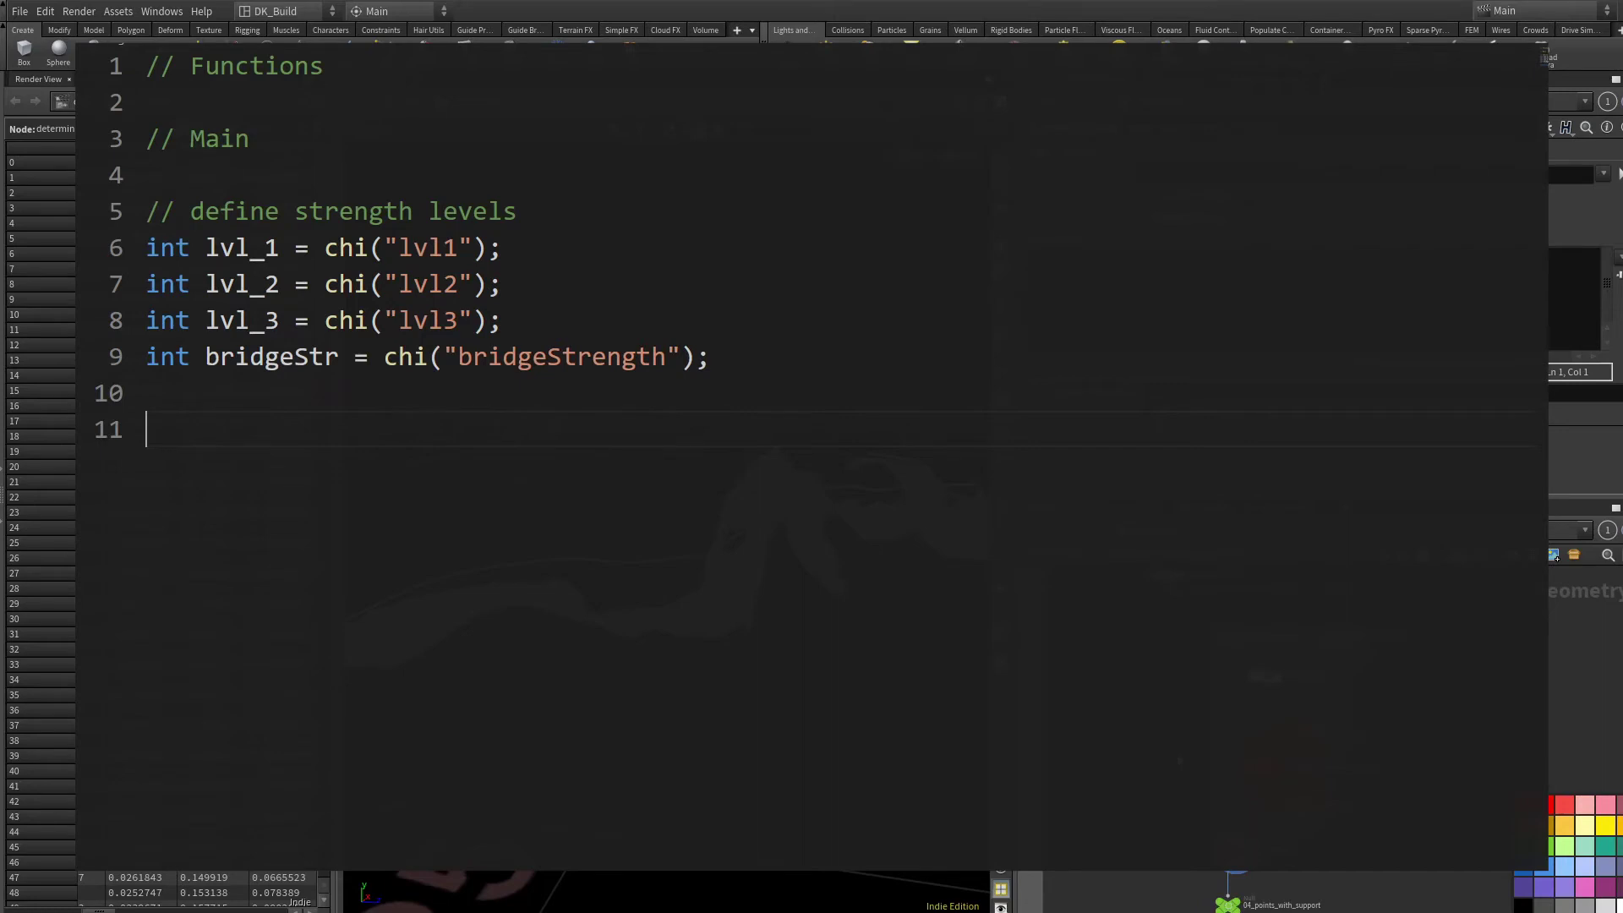
Declare options {0,0,0,0} and optionPosition {-1,-1,-1,-1} arrays plus int support, with comments.
text(// arrays to organize available options)
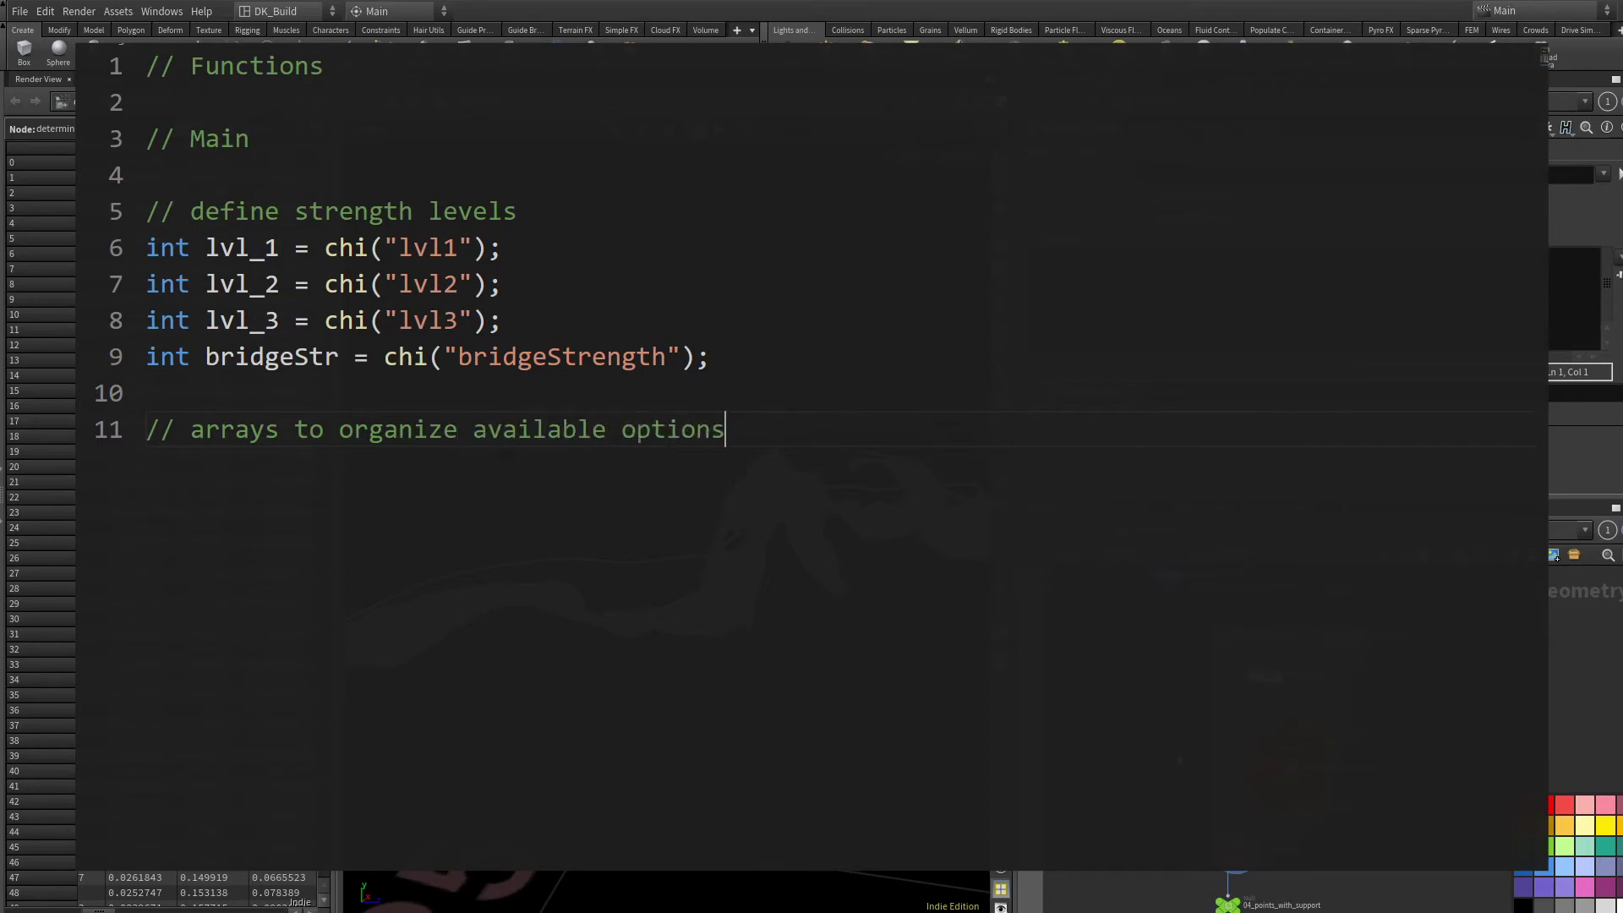
key(Return)
text(int op)
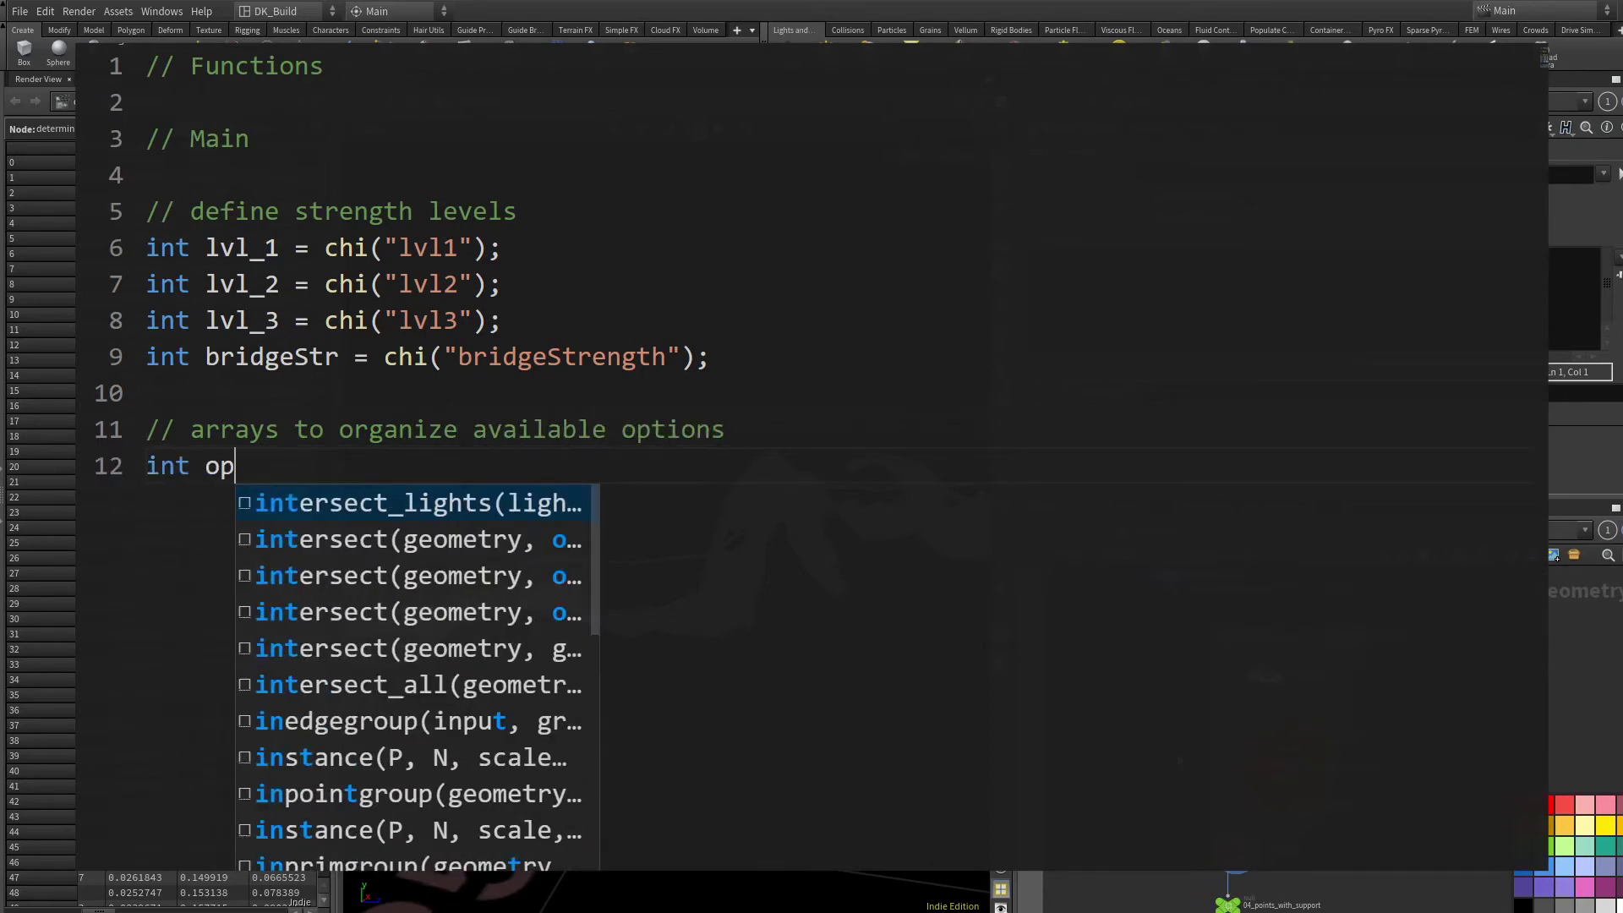
text(tions[] = {}0,0,0,0)
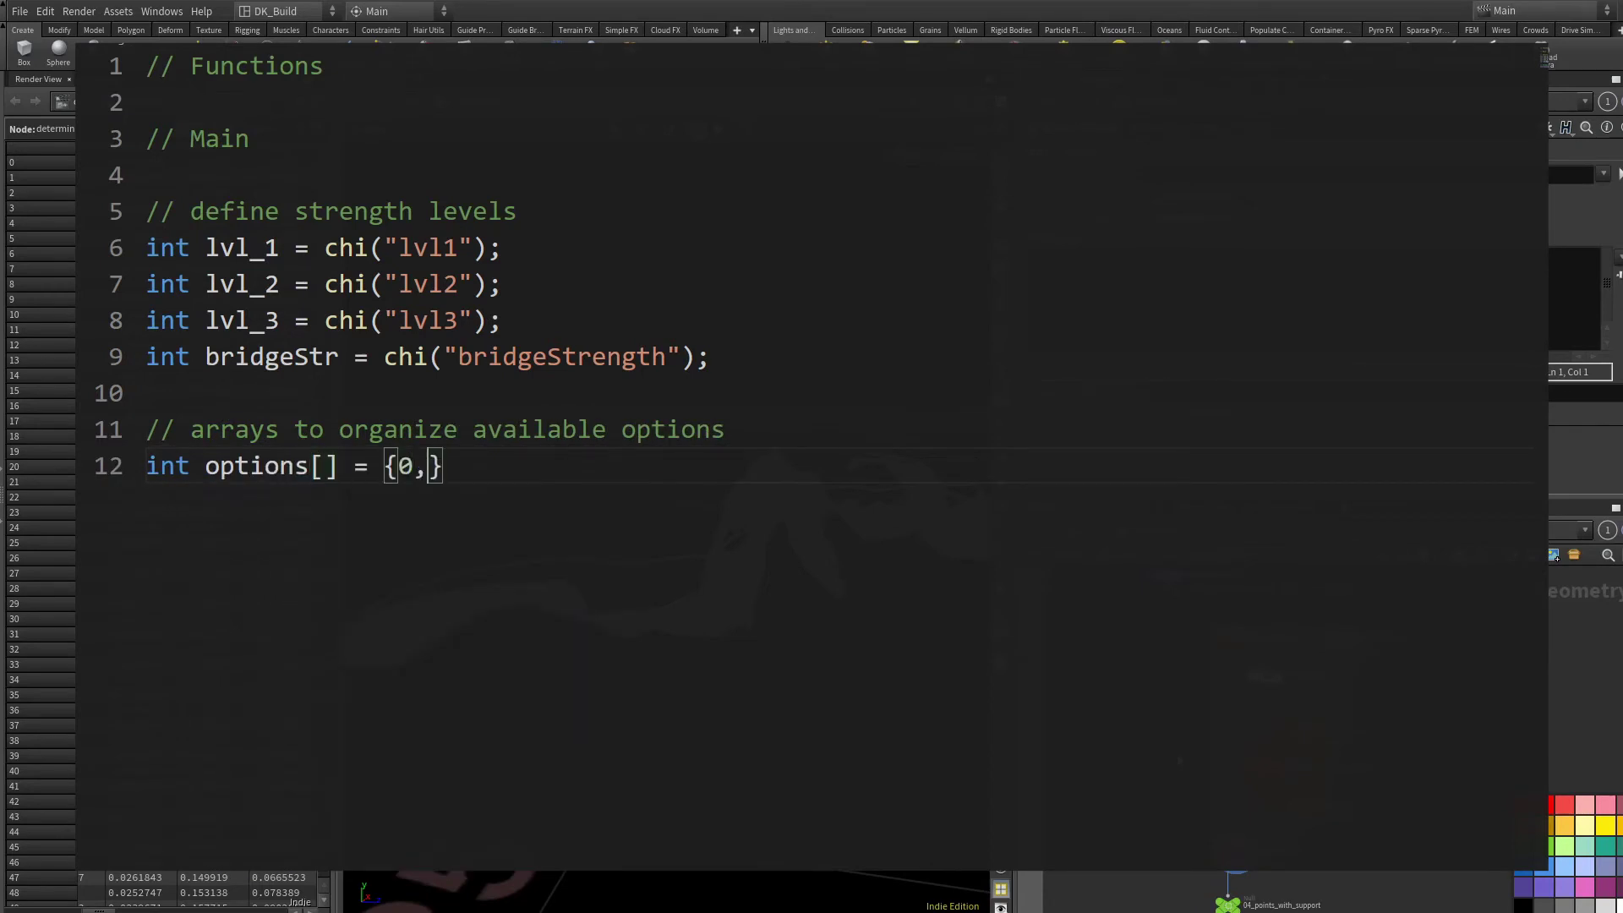
key(End)
text(; // lvl 1,2,3,bridge)
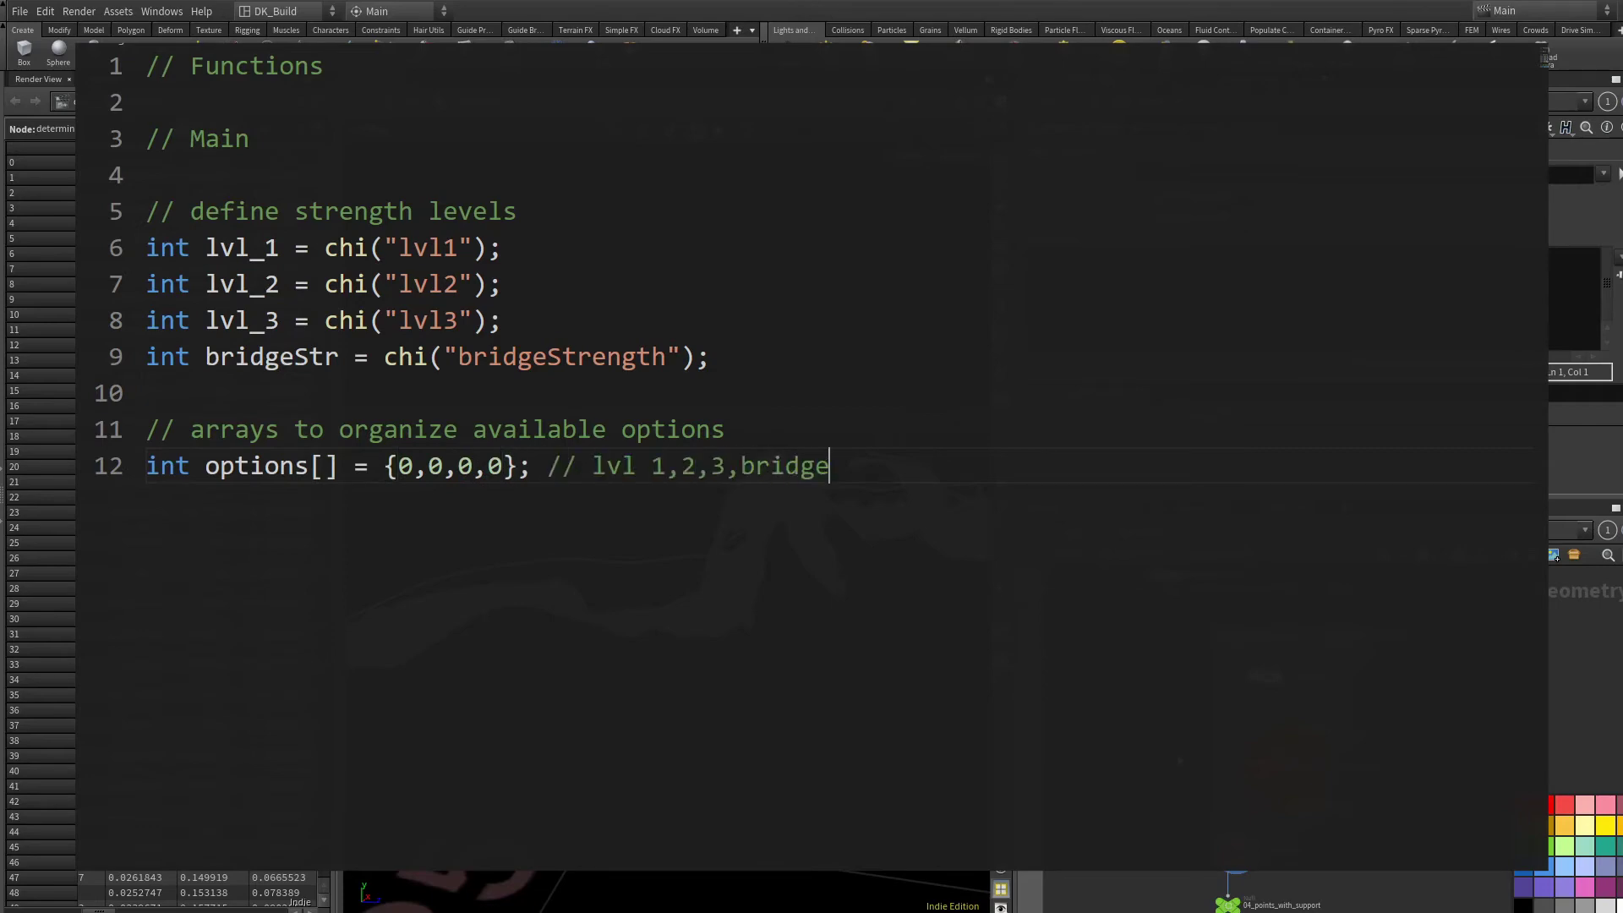
key(Return)
text(int optionPosition[] = )
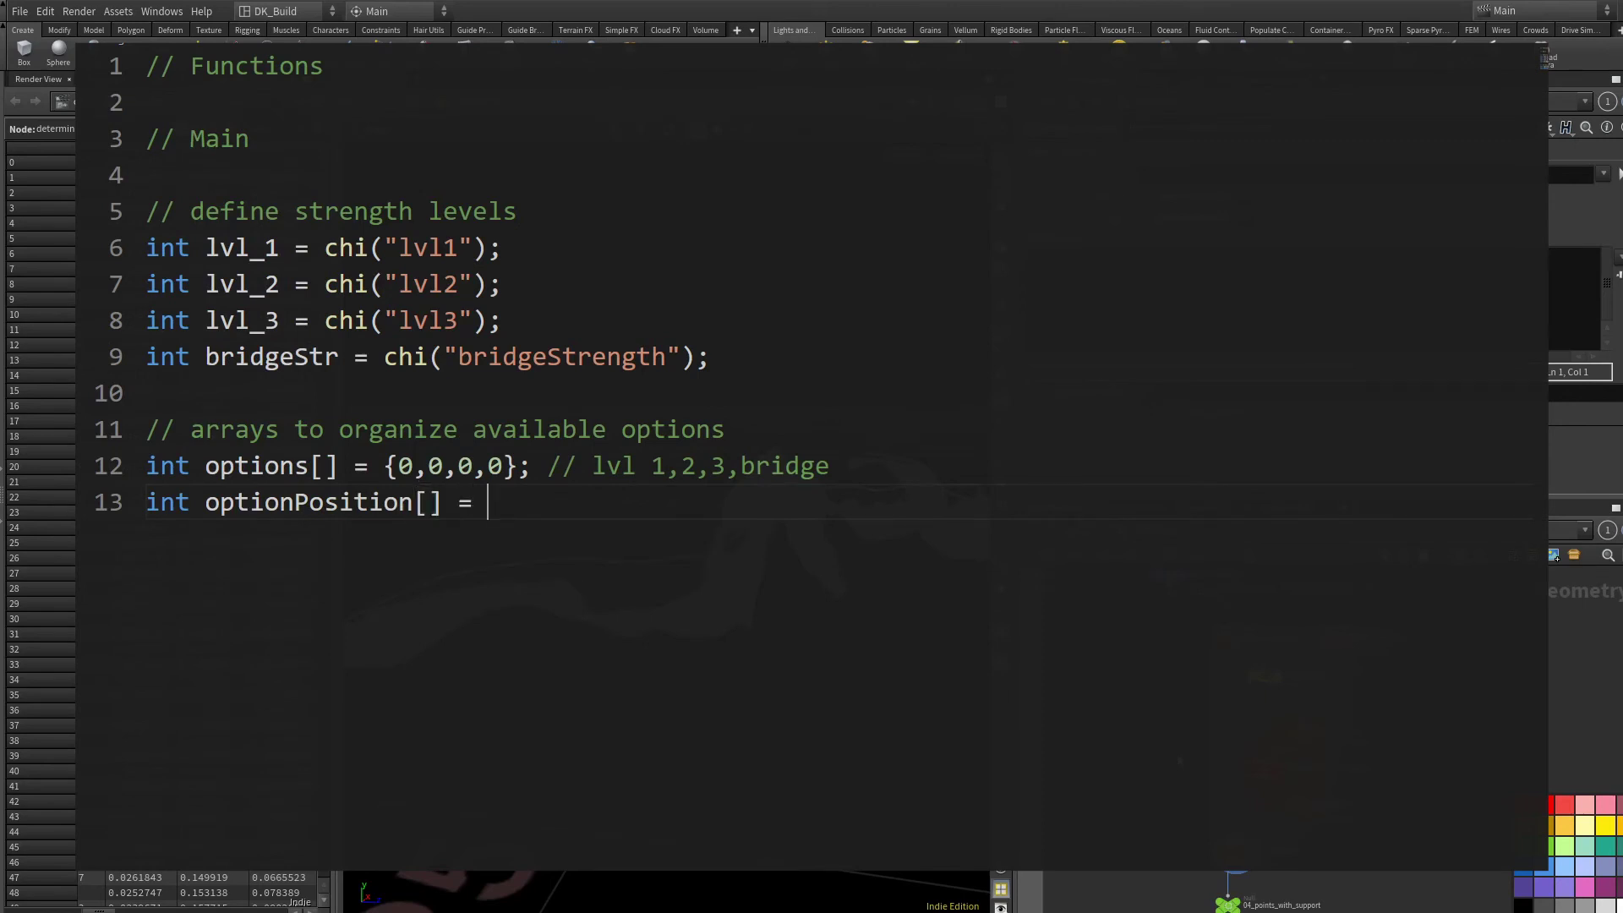
text({-1,-1,-1,-1}; // wh)
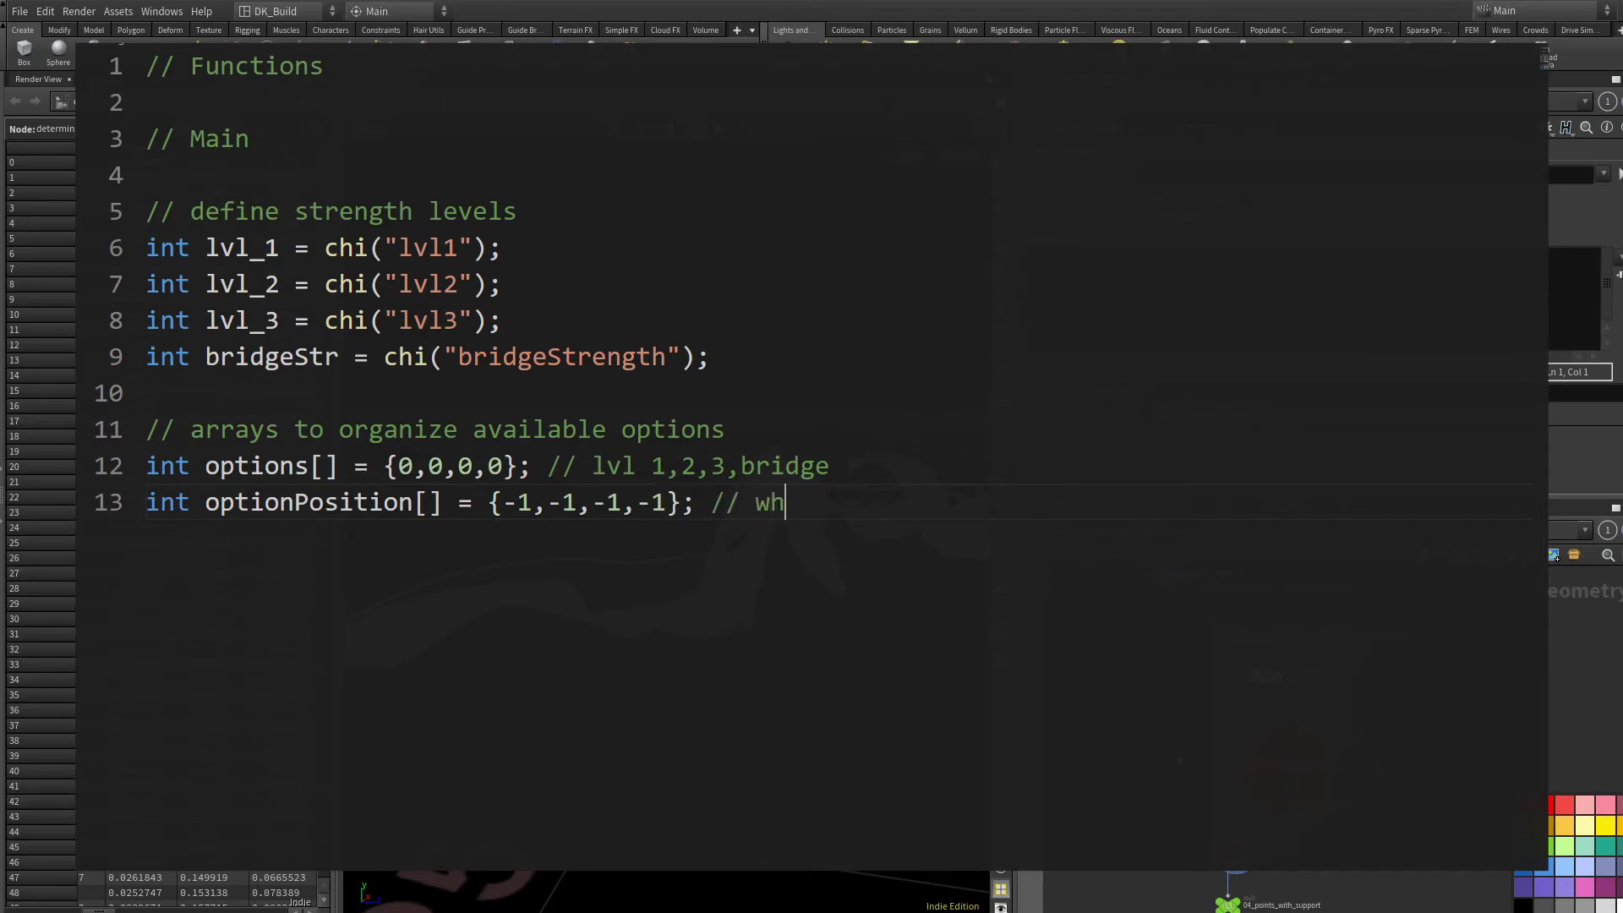
text(ere would that option be)
key(Return)
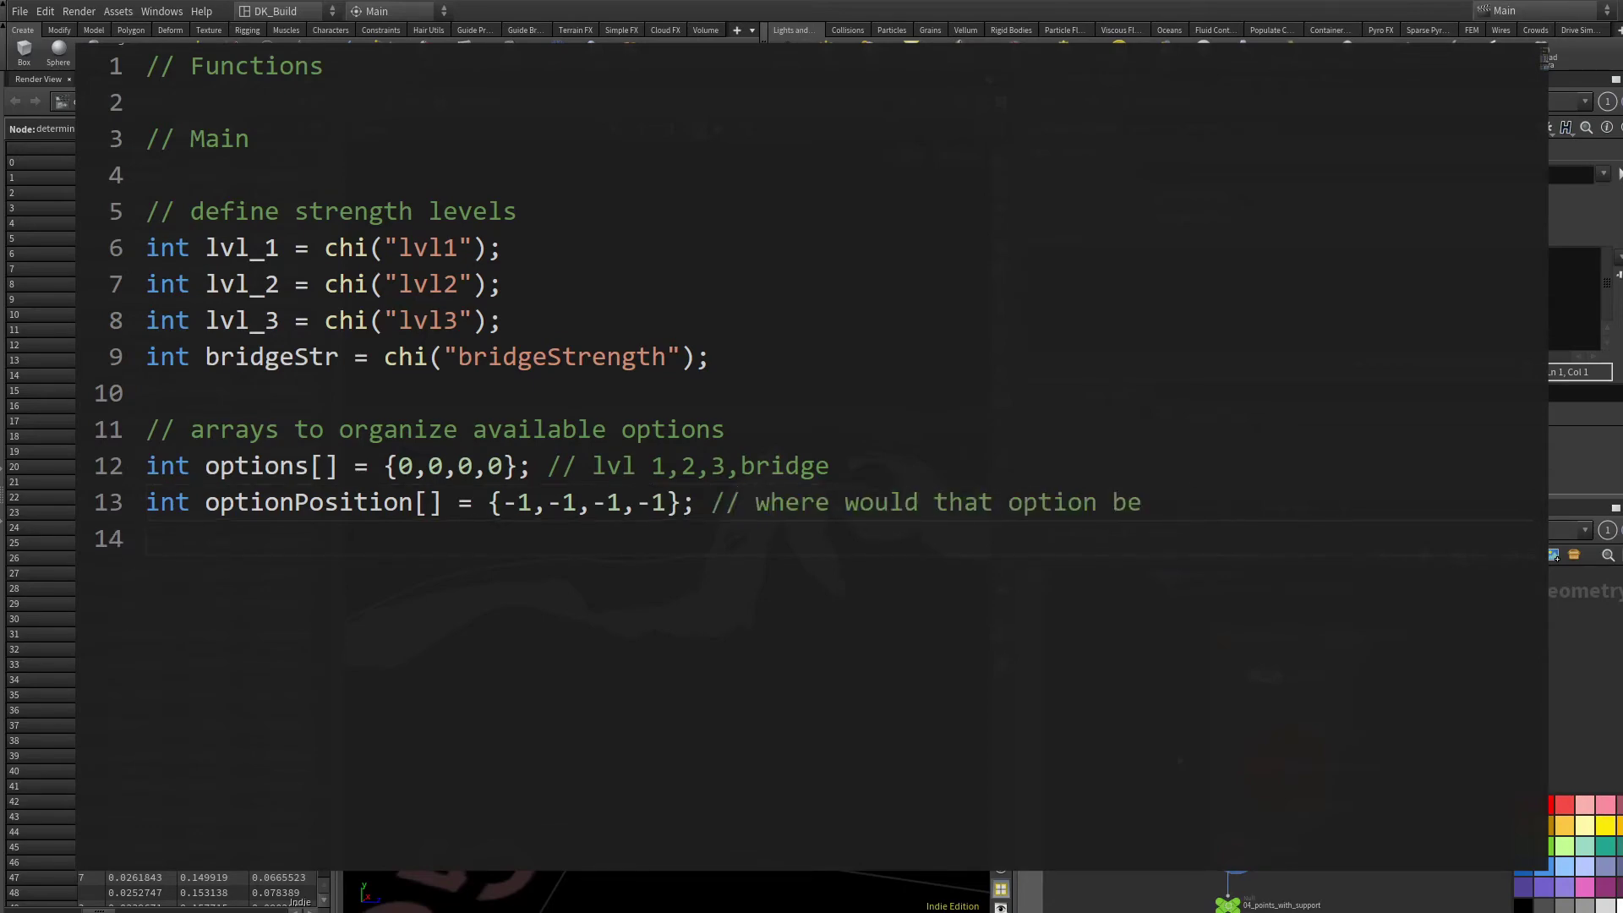
text(int support;)
key(Return)
key(Return)
Add the global loop comment with indented 'check for no support' and 'check options' steps.
text(// a)
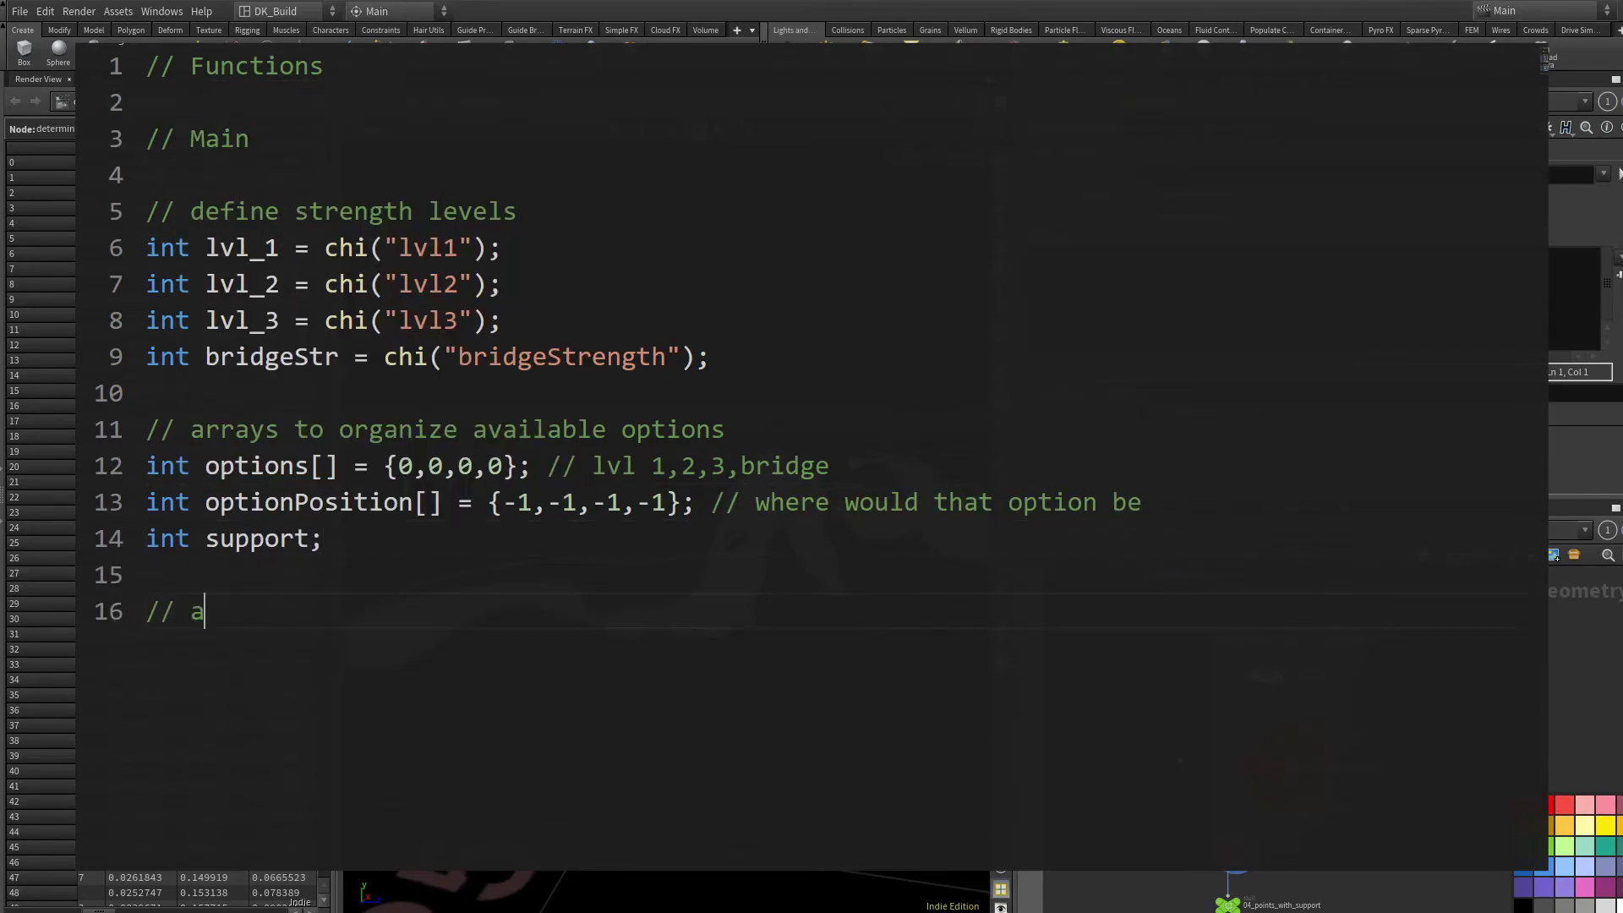
text( global loop looking at )
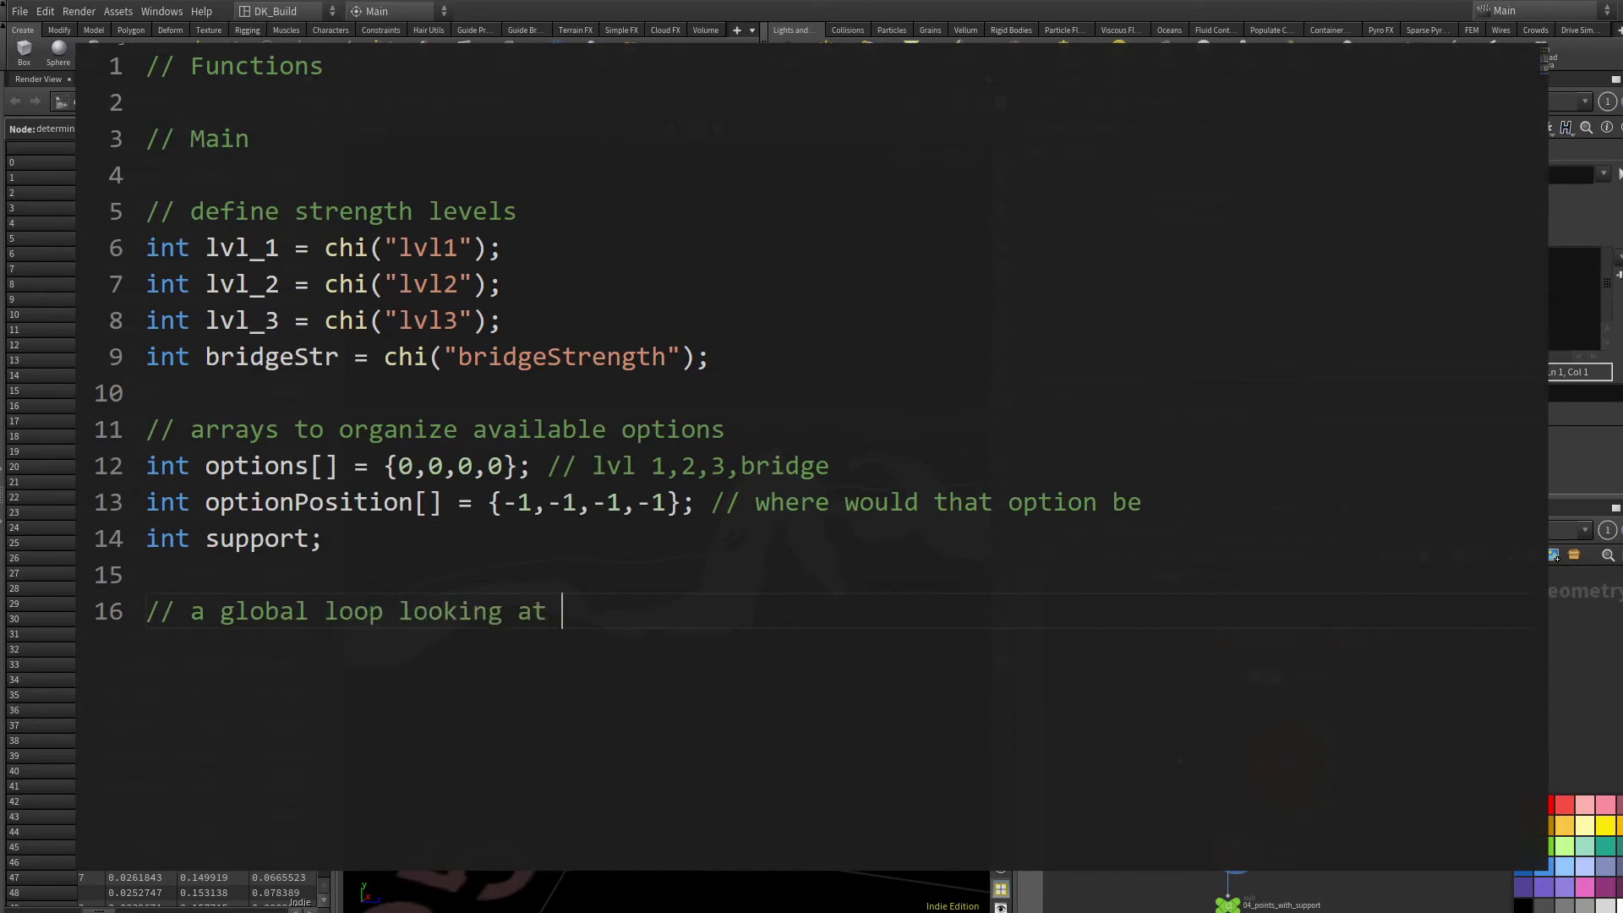
text(each point)
key(Return)
key(Return)
key(Tab)
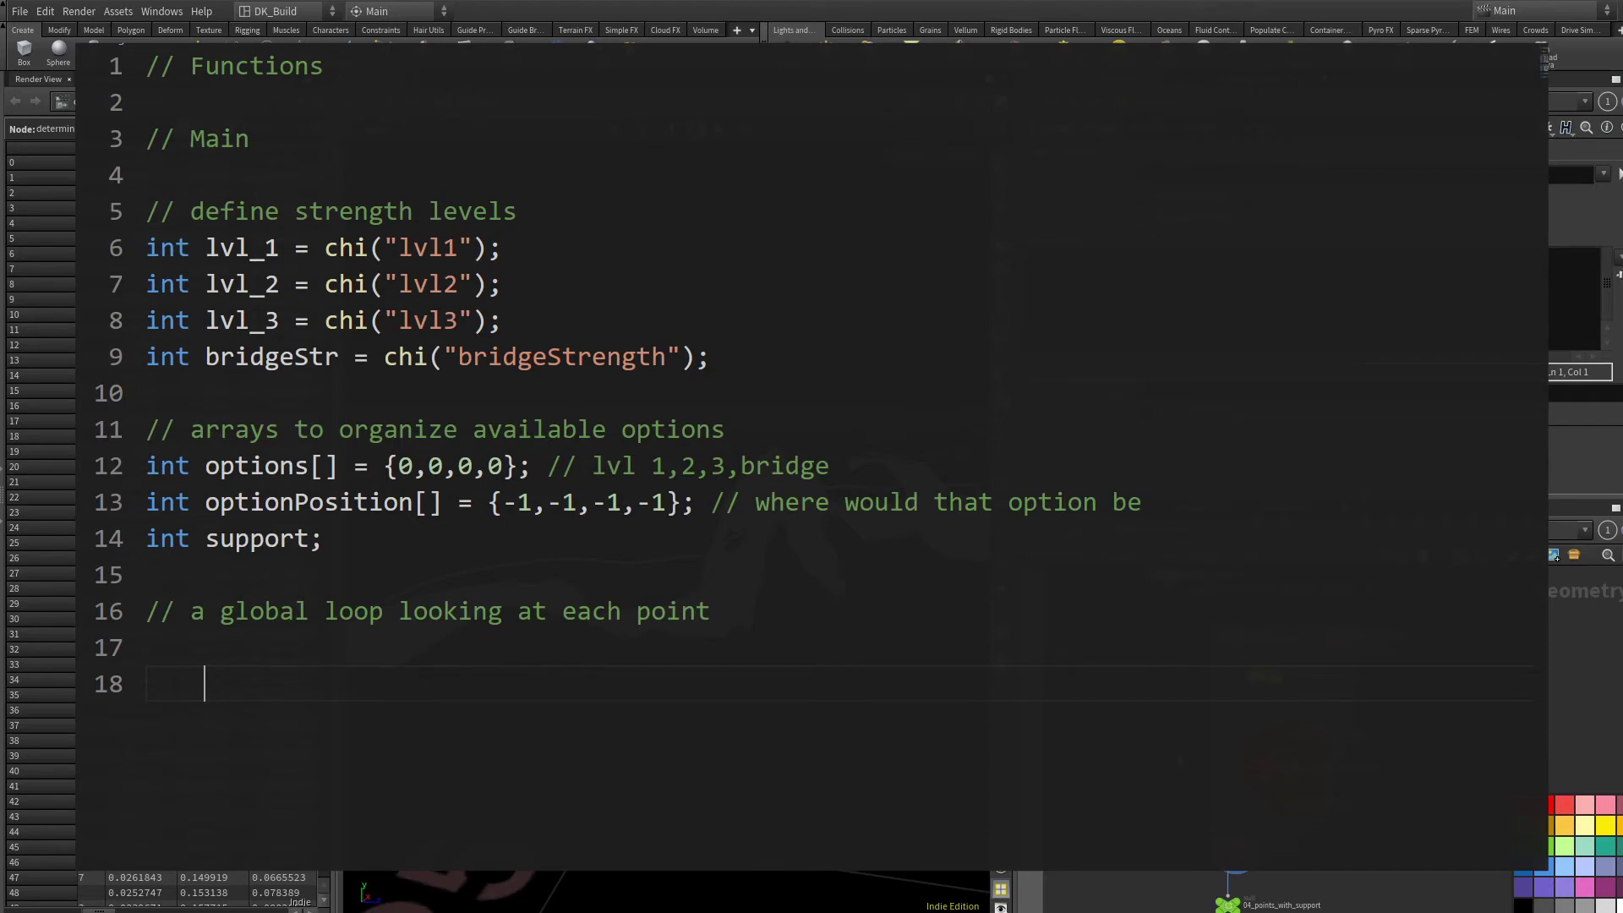
text(//check for no support)
key(Return)
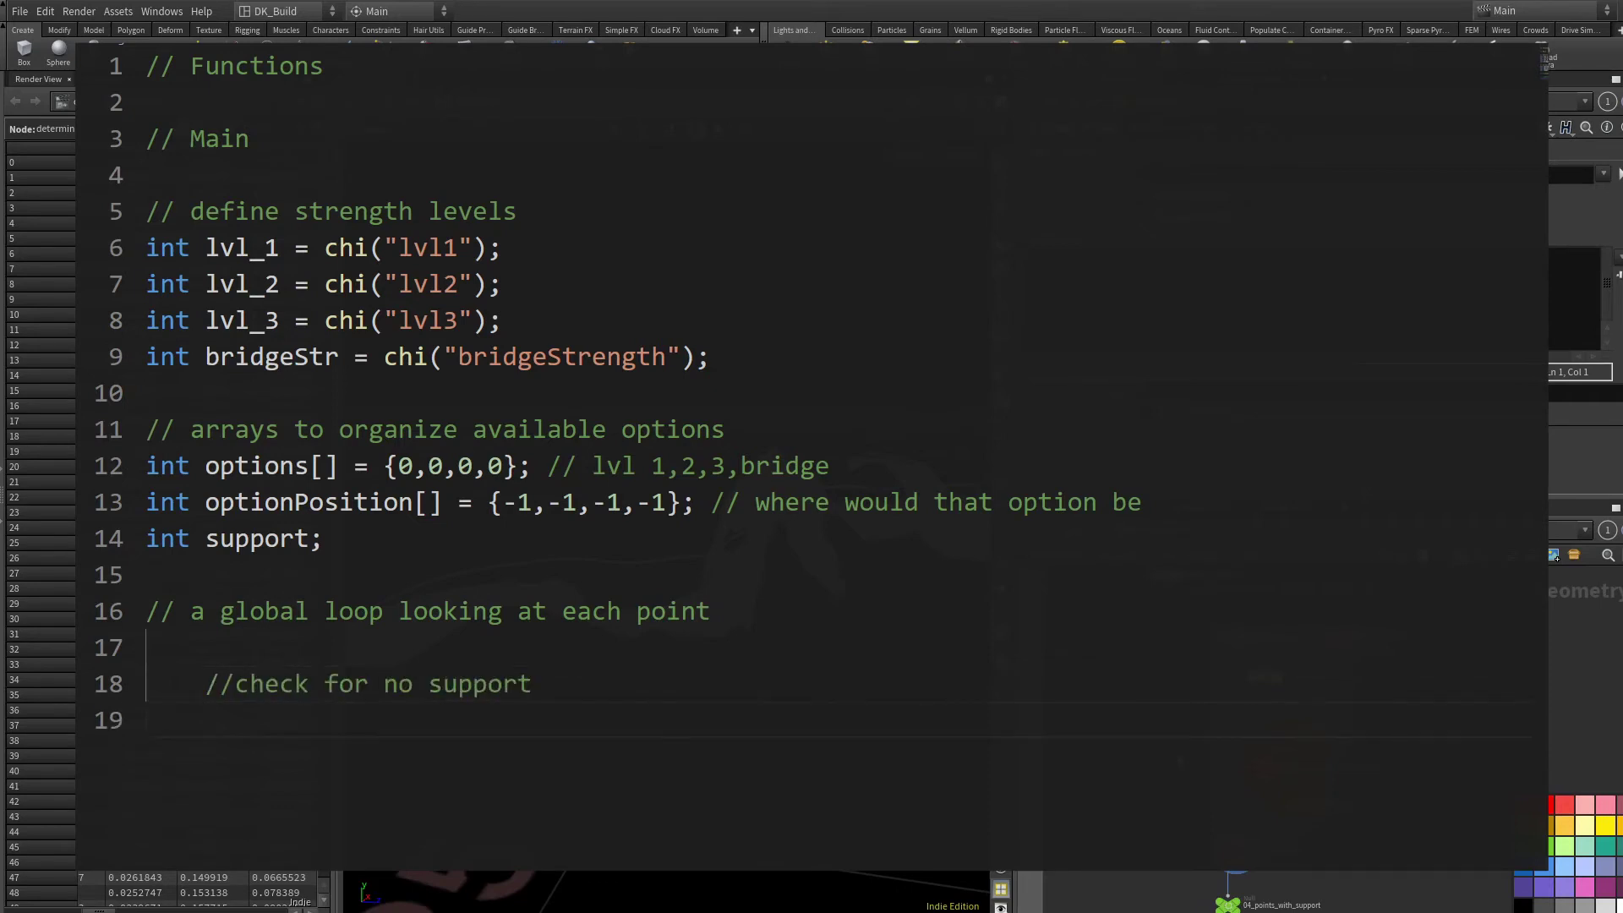
key(Return)
text(//check options)
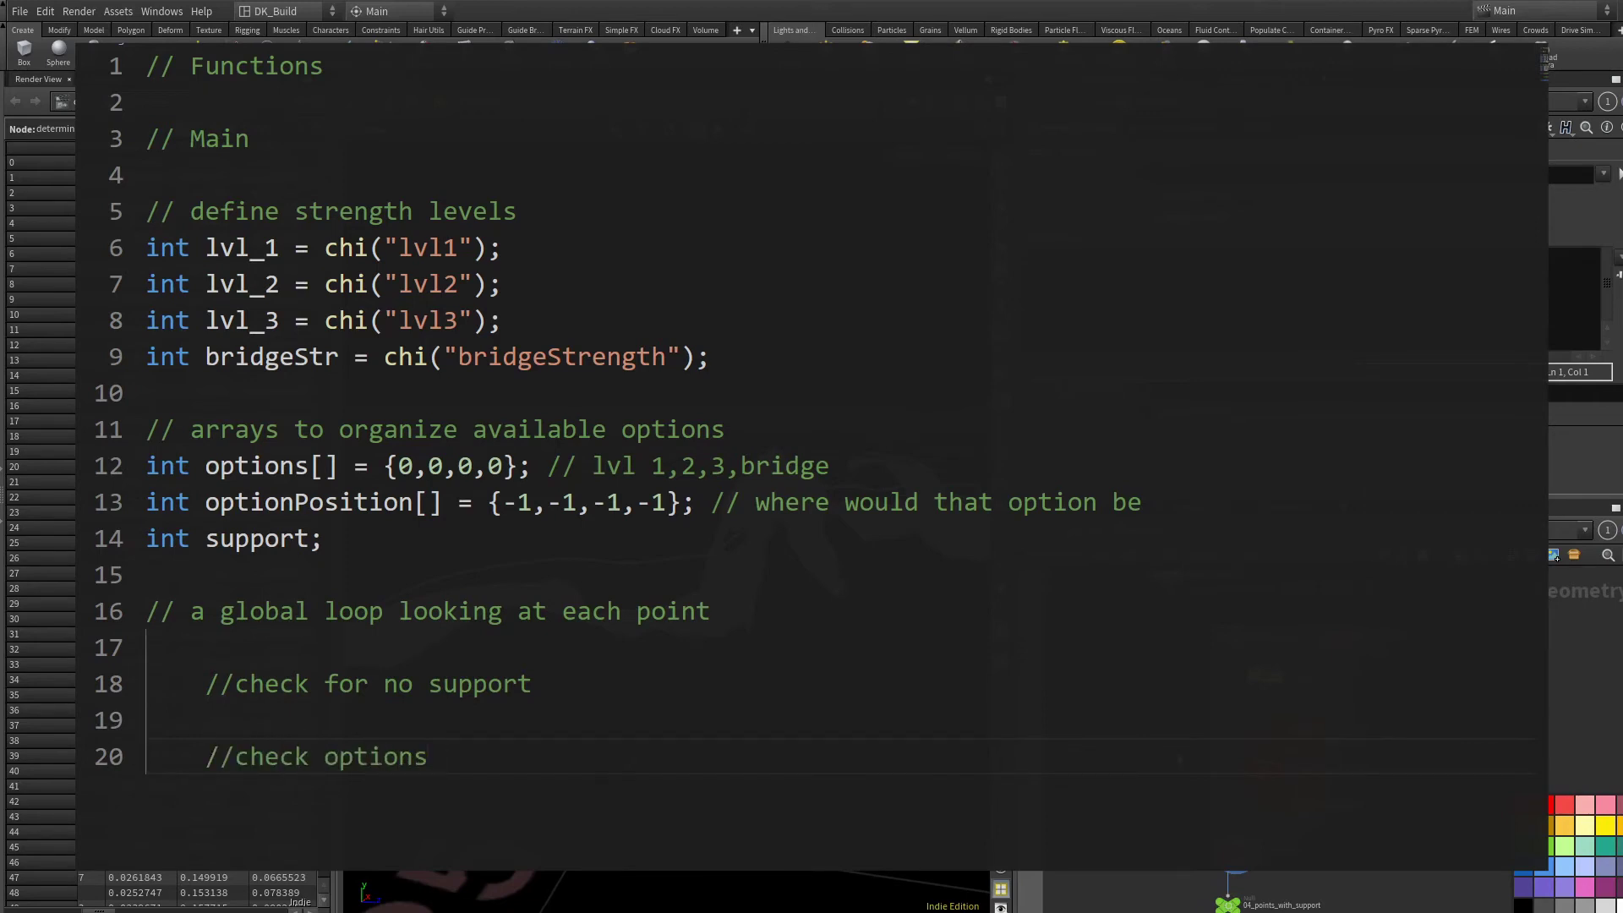
text( and where they would be placed)
key(Return)
key(Return)
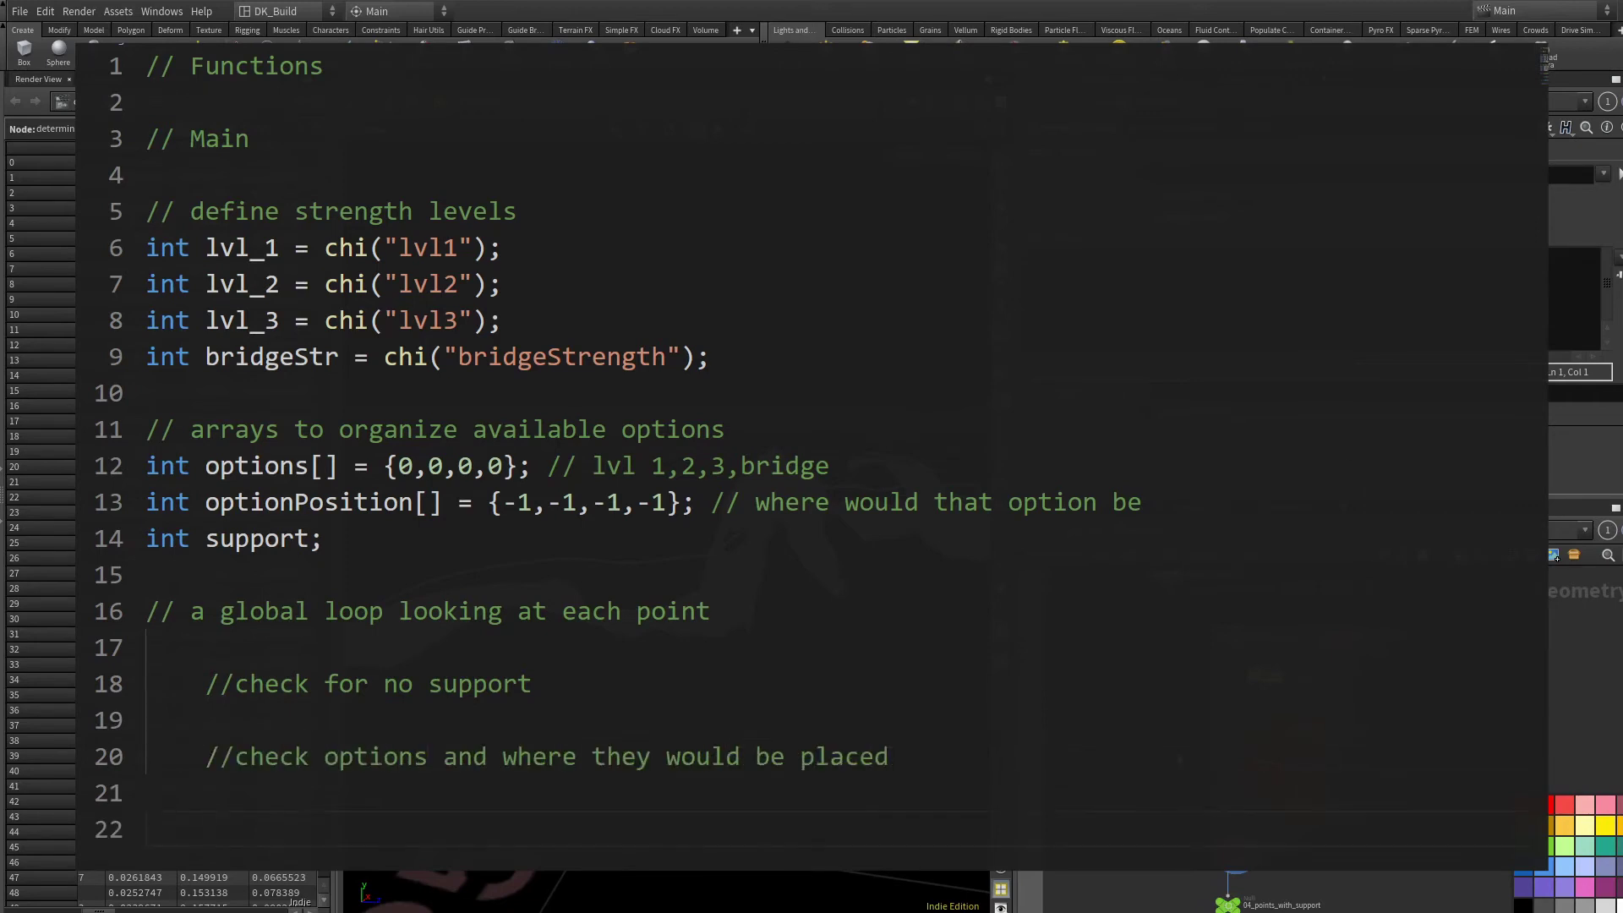
Add comments for picking by weights, Plan B, Apply Strength and Support, Distribute Support, Break Loop.
scroll(1140, 510, down, 3)
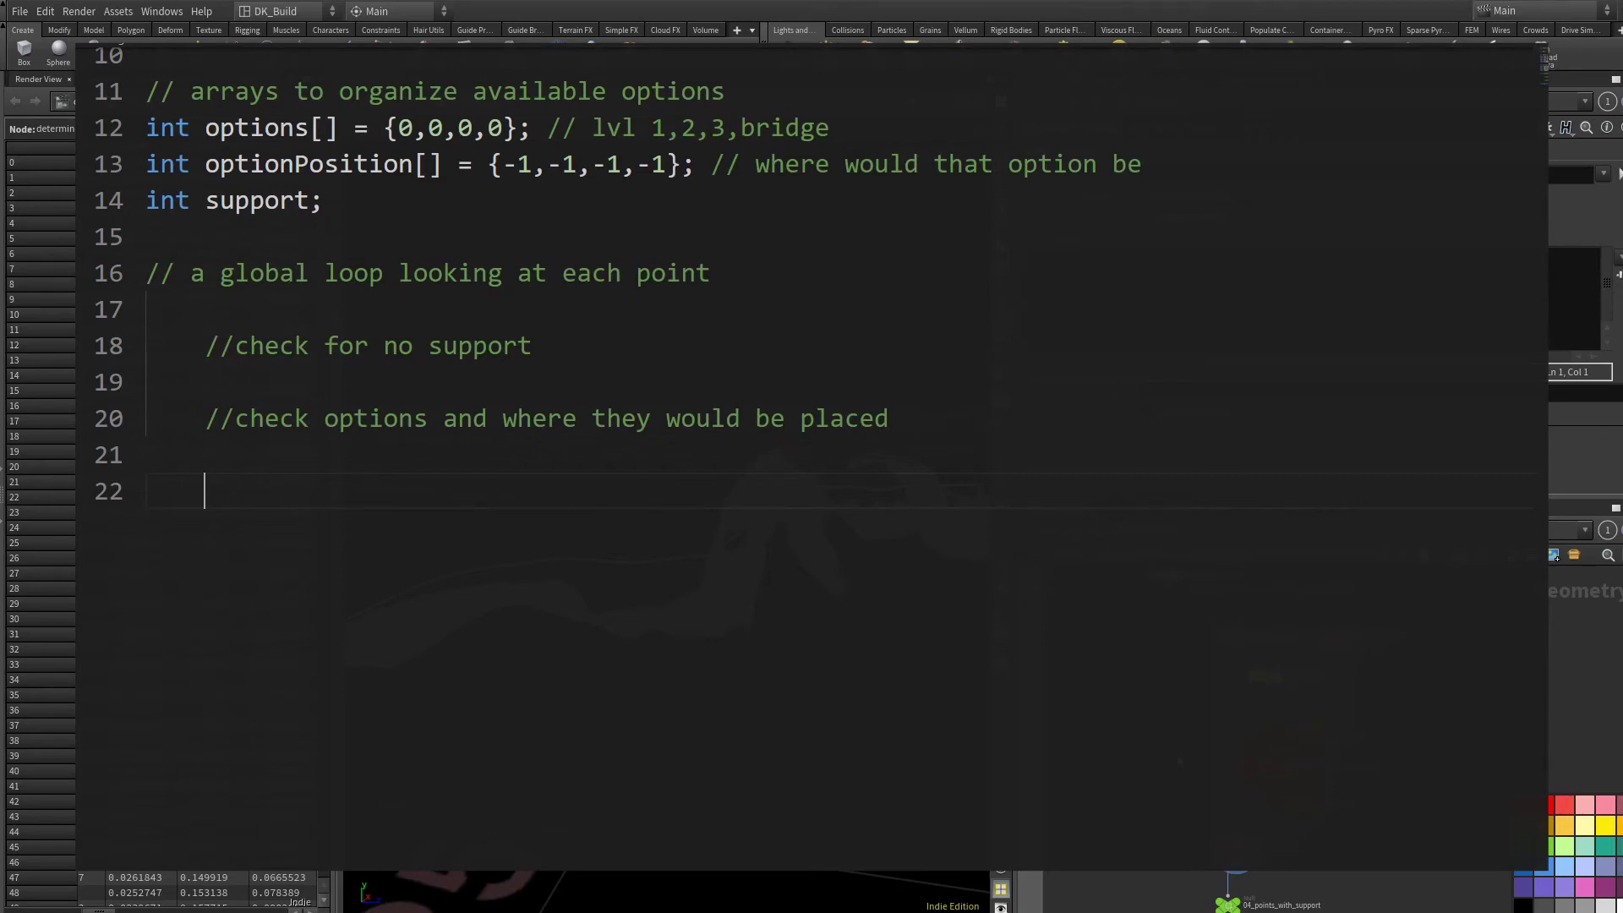
text(// pick )
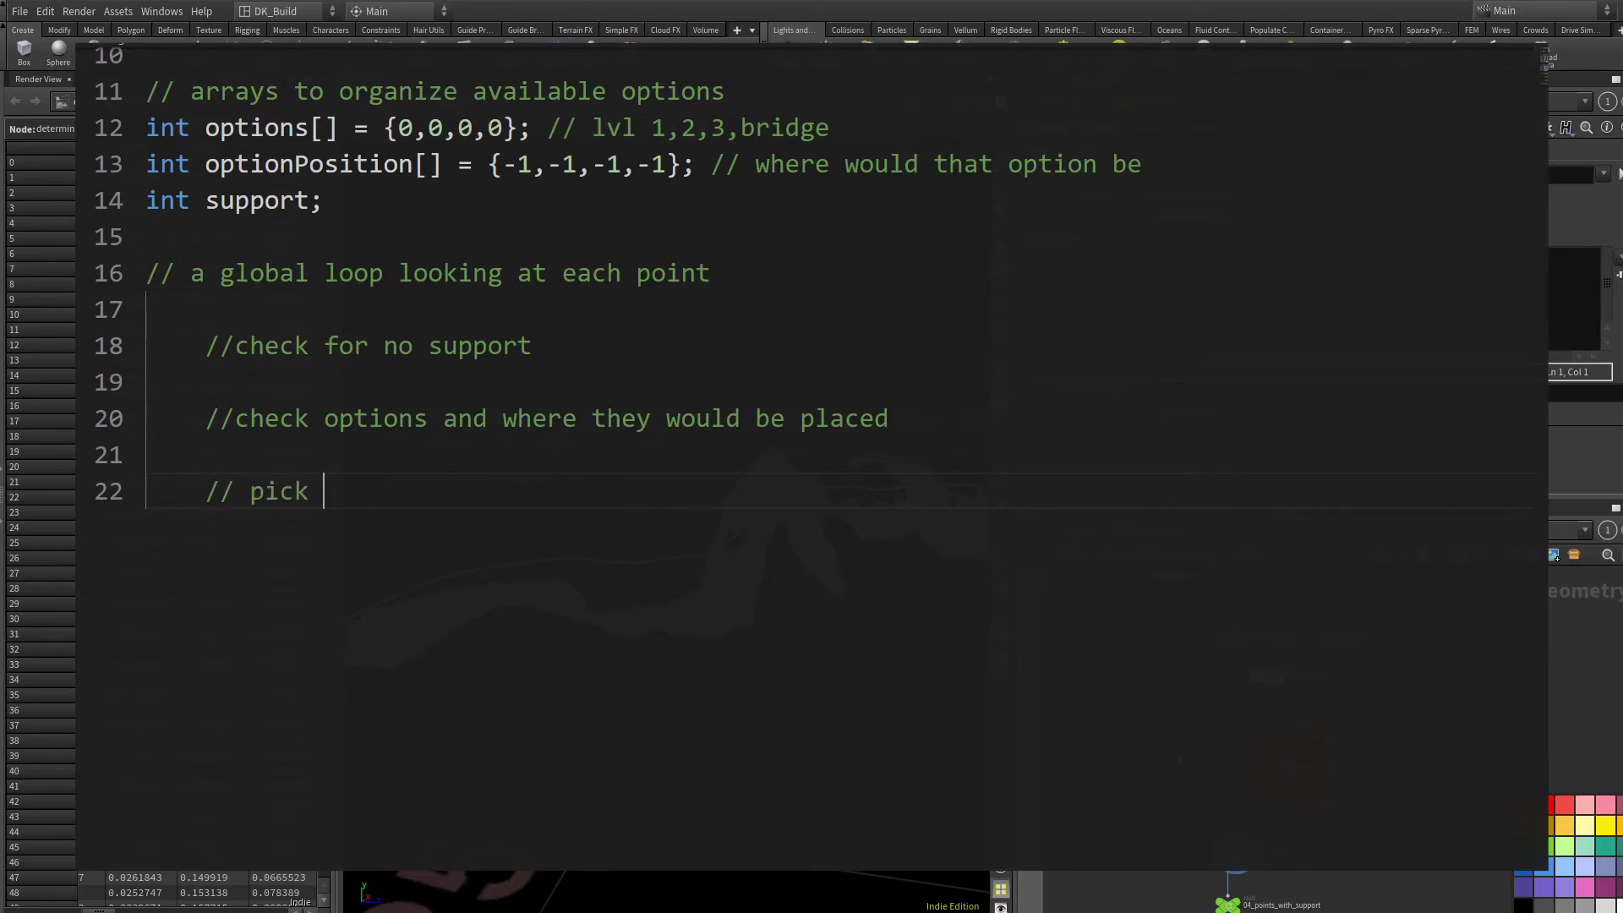
text(option using weights)
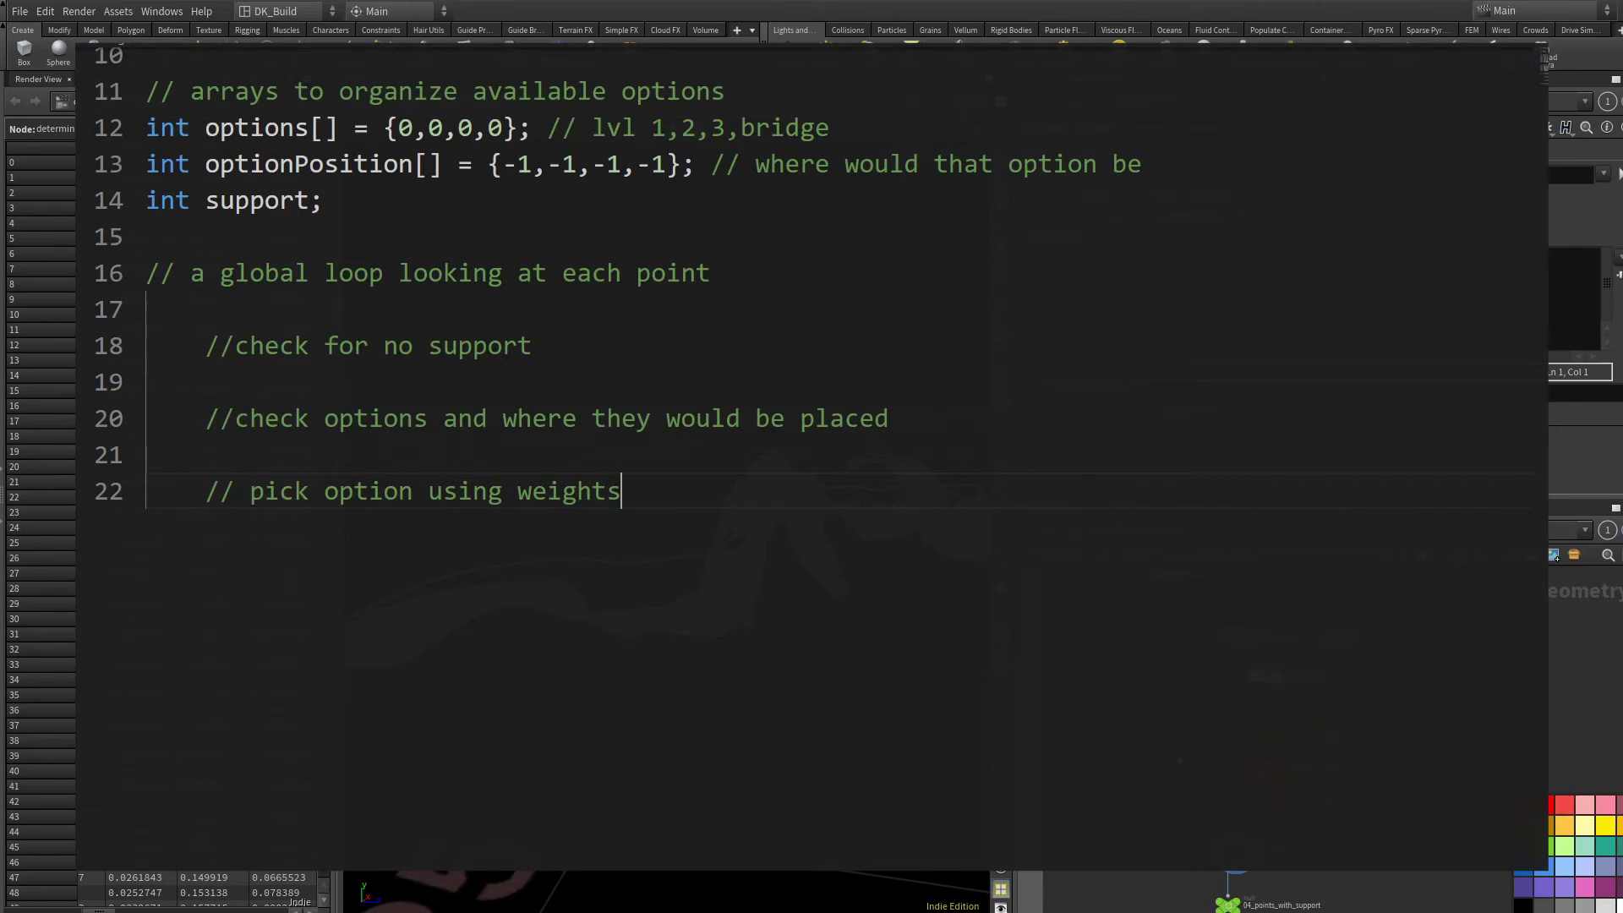
key(Return)
key(Return)
text(// Plan B if there is no option)
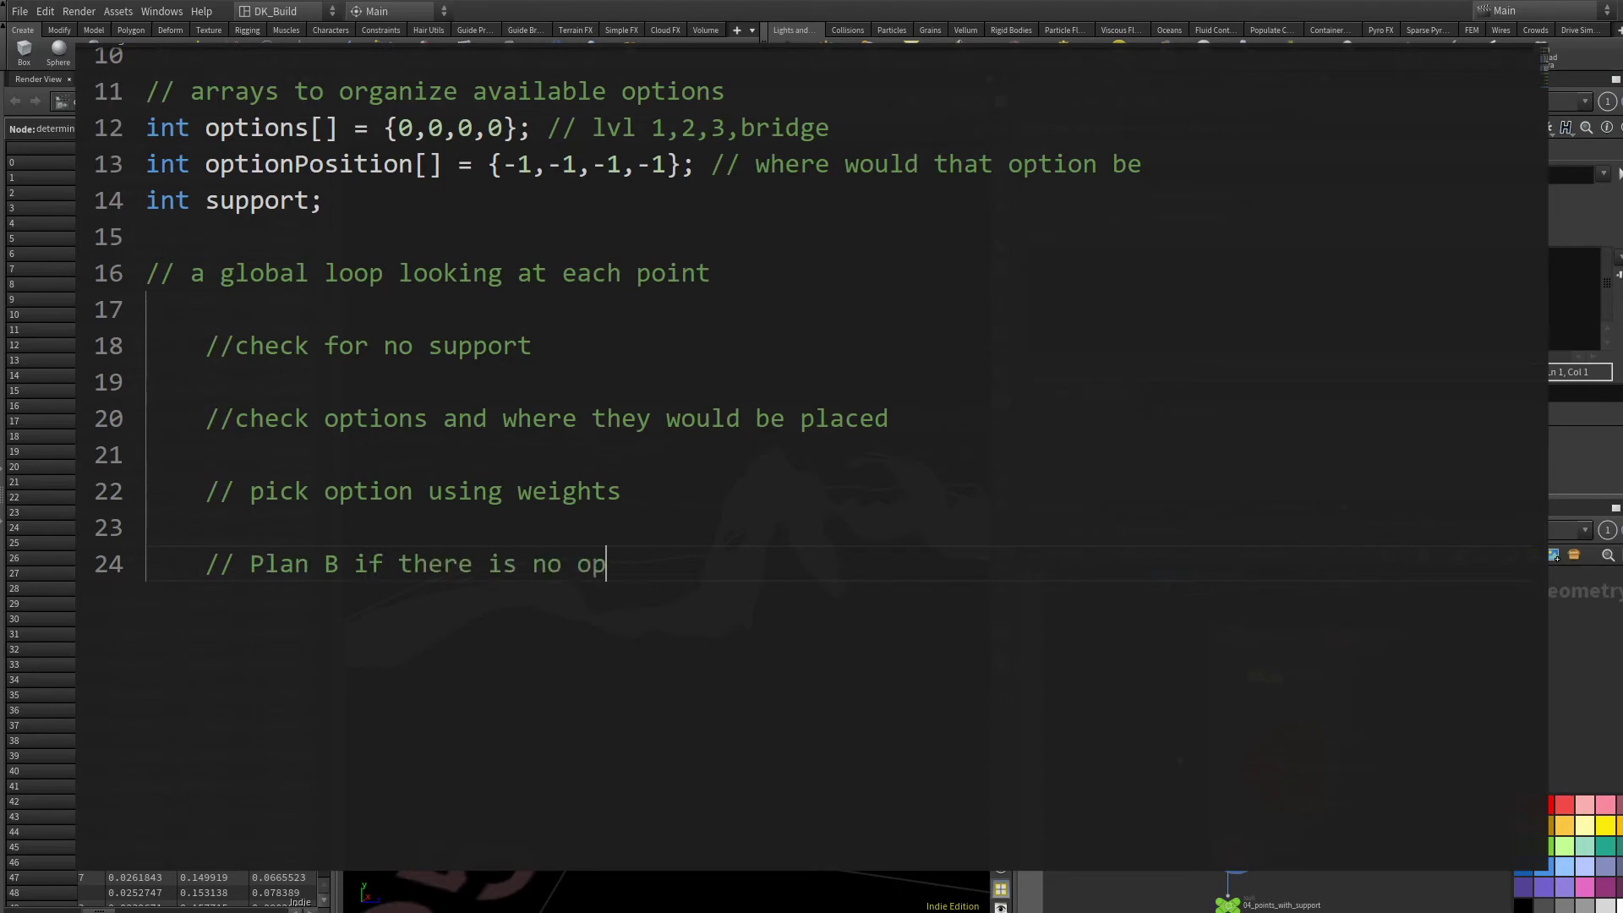
key(Return)
key(Return)
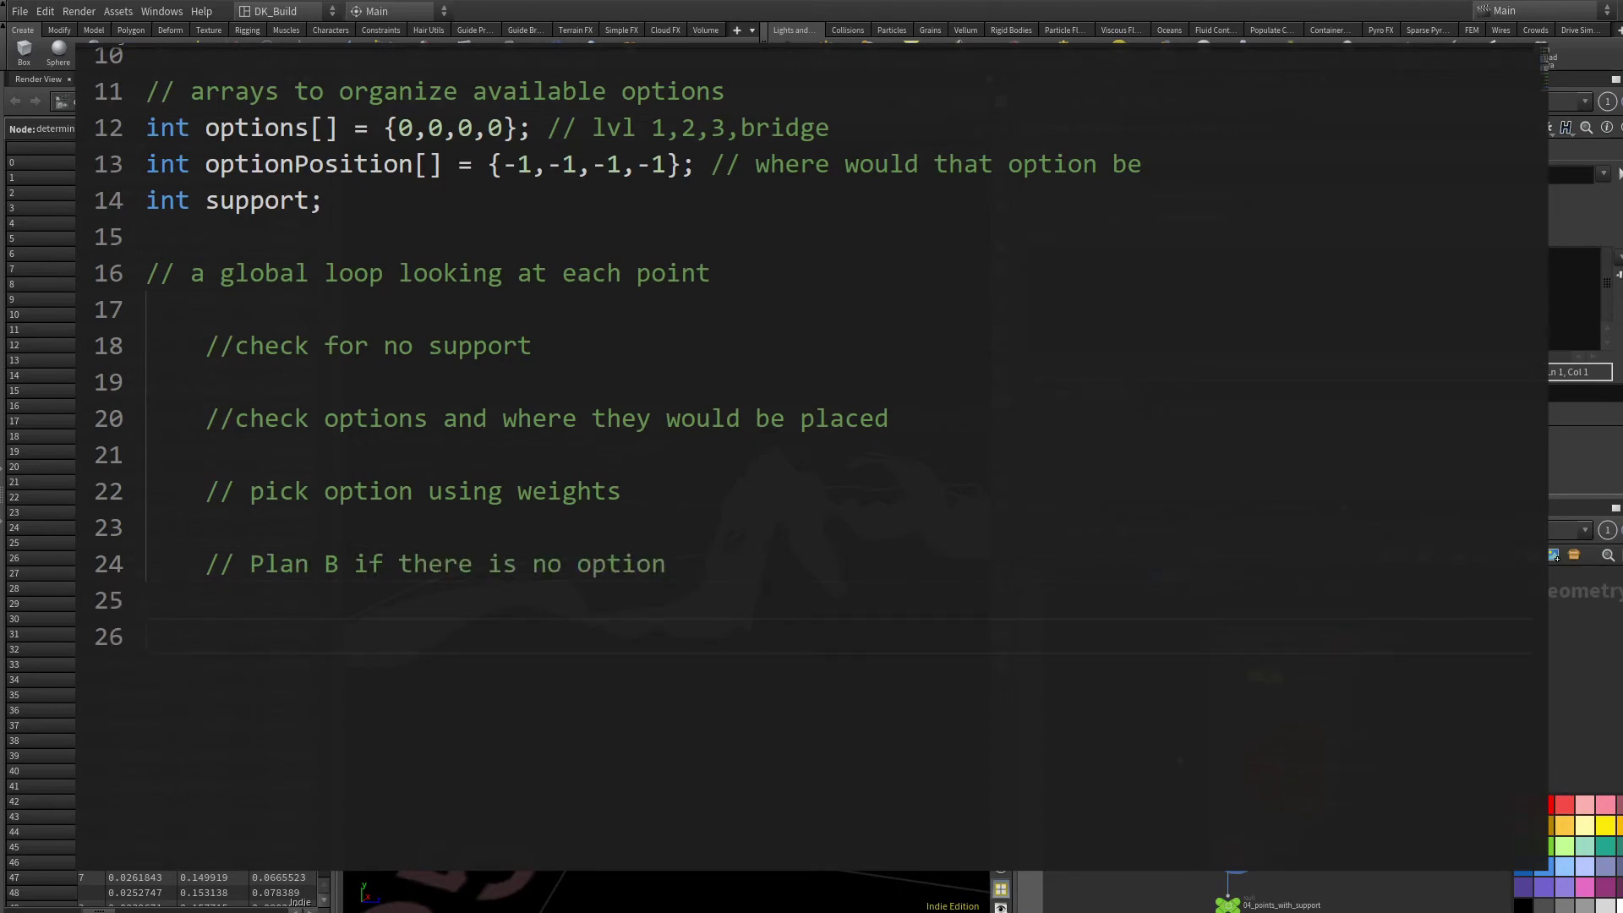
text(// Apply Strength)
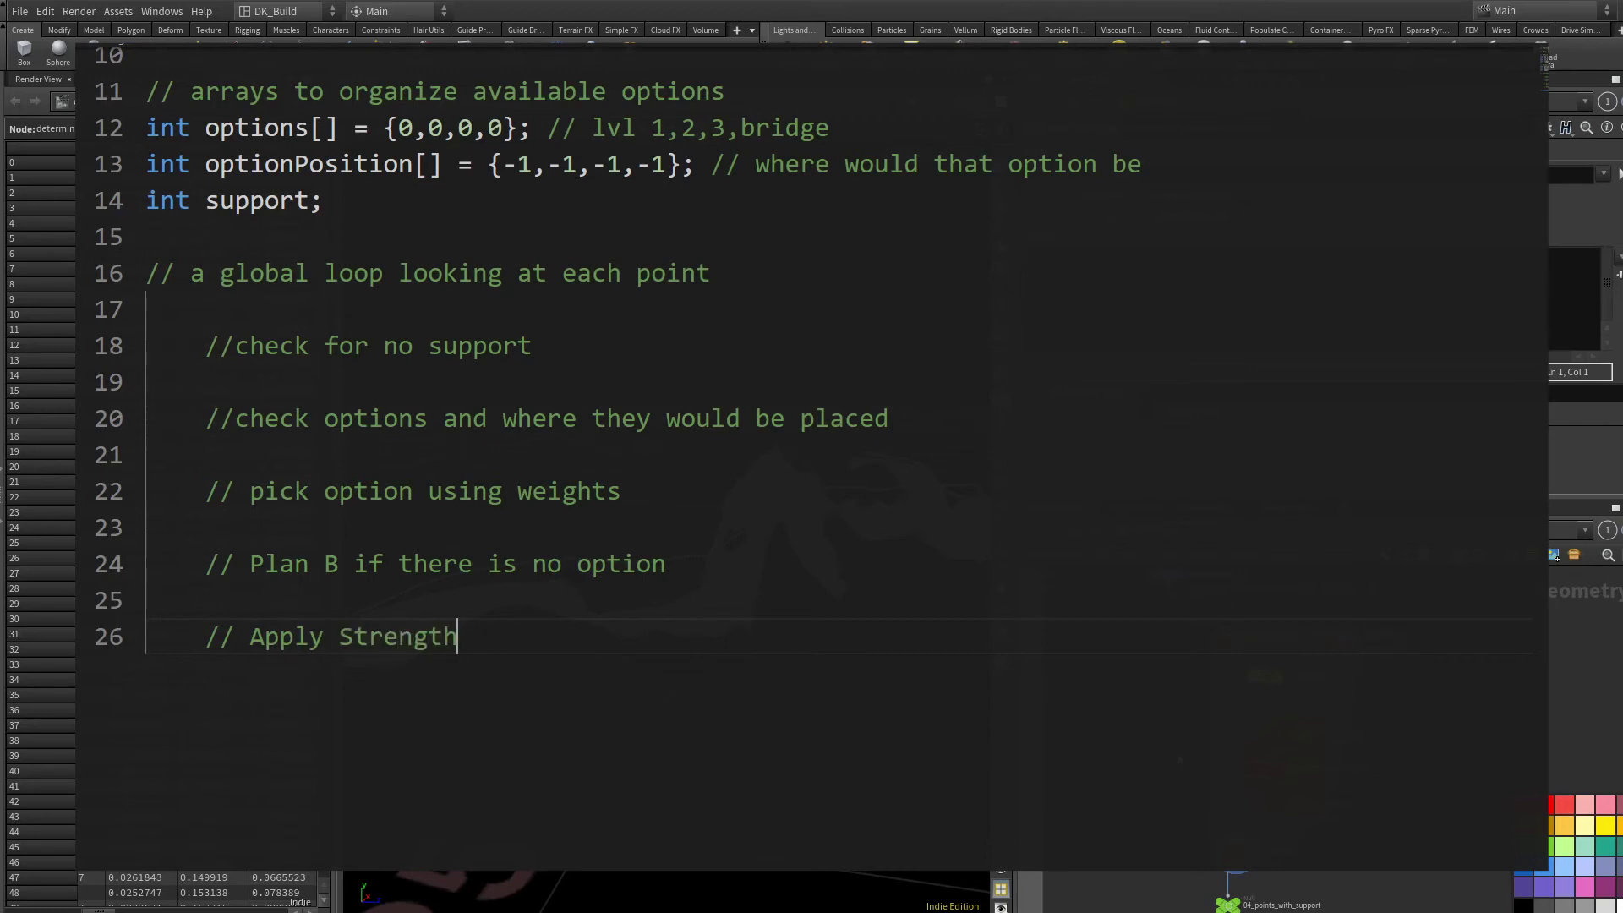
text( and Support according to picked )
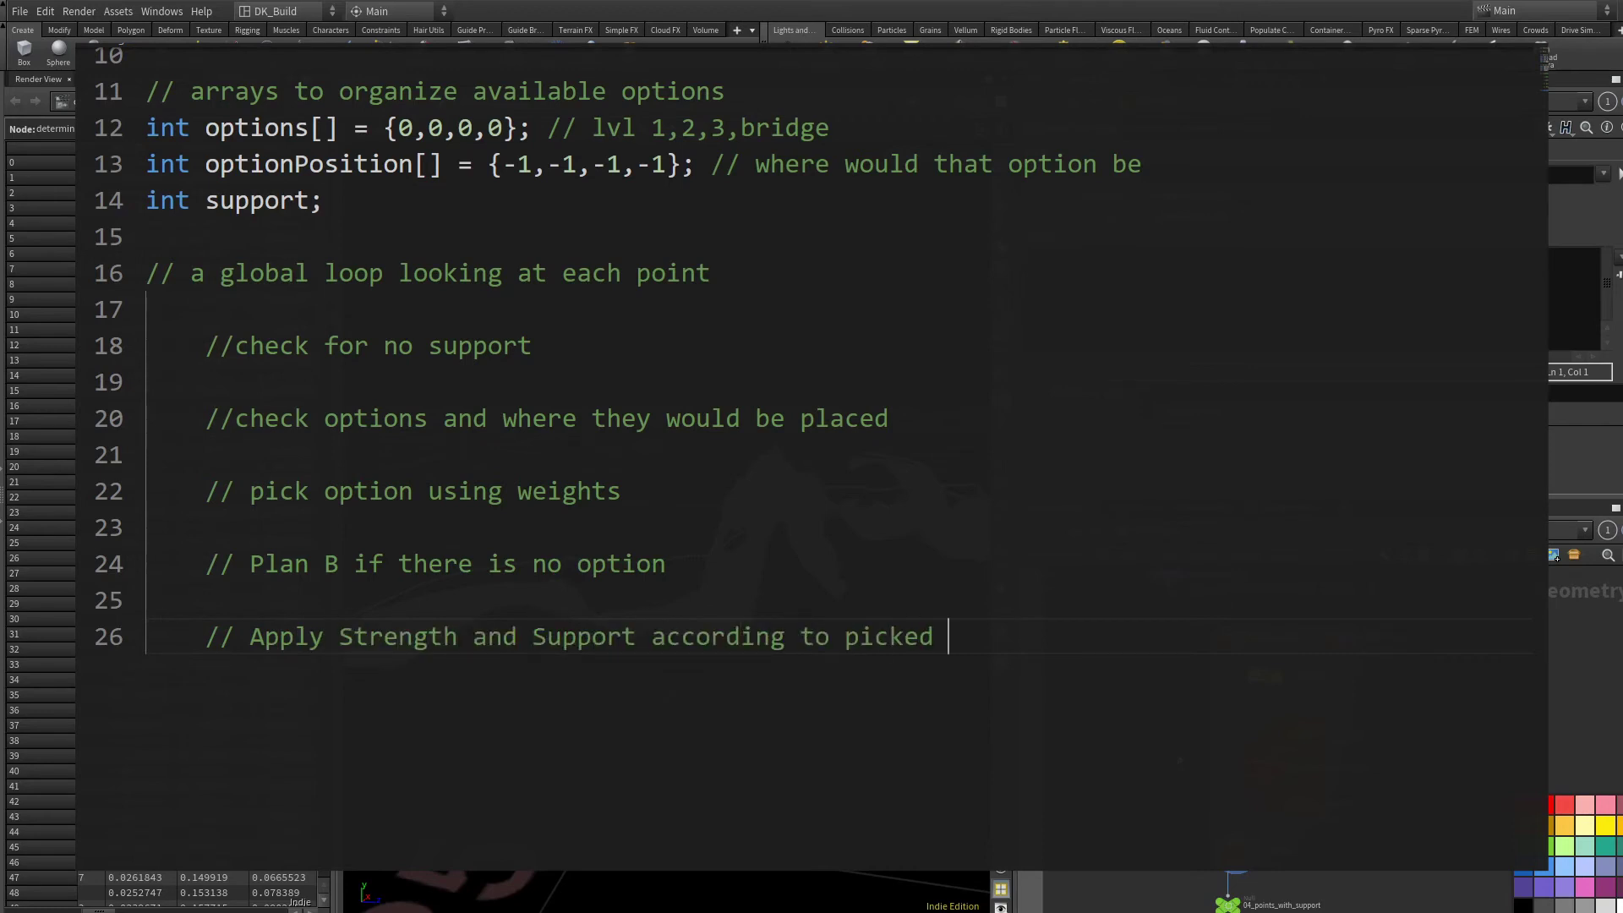
text(option)
key(Return)
key(Return)
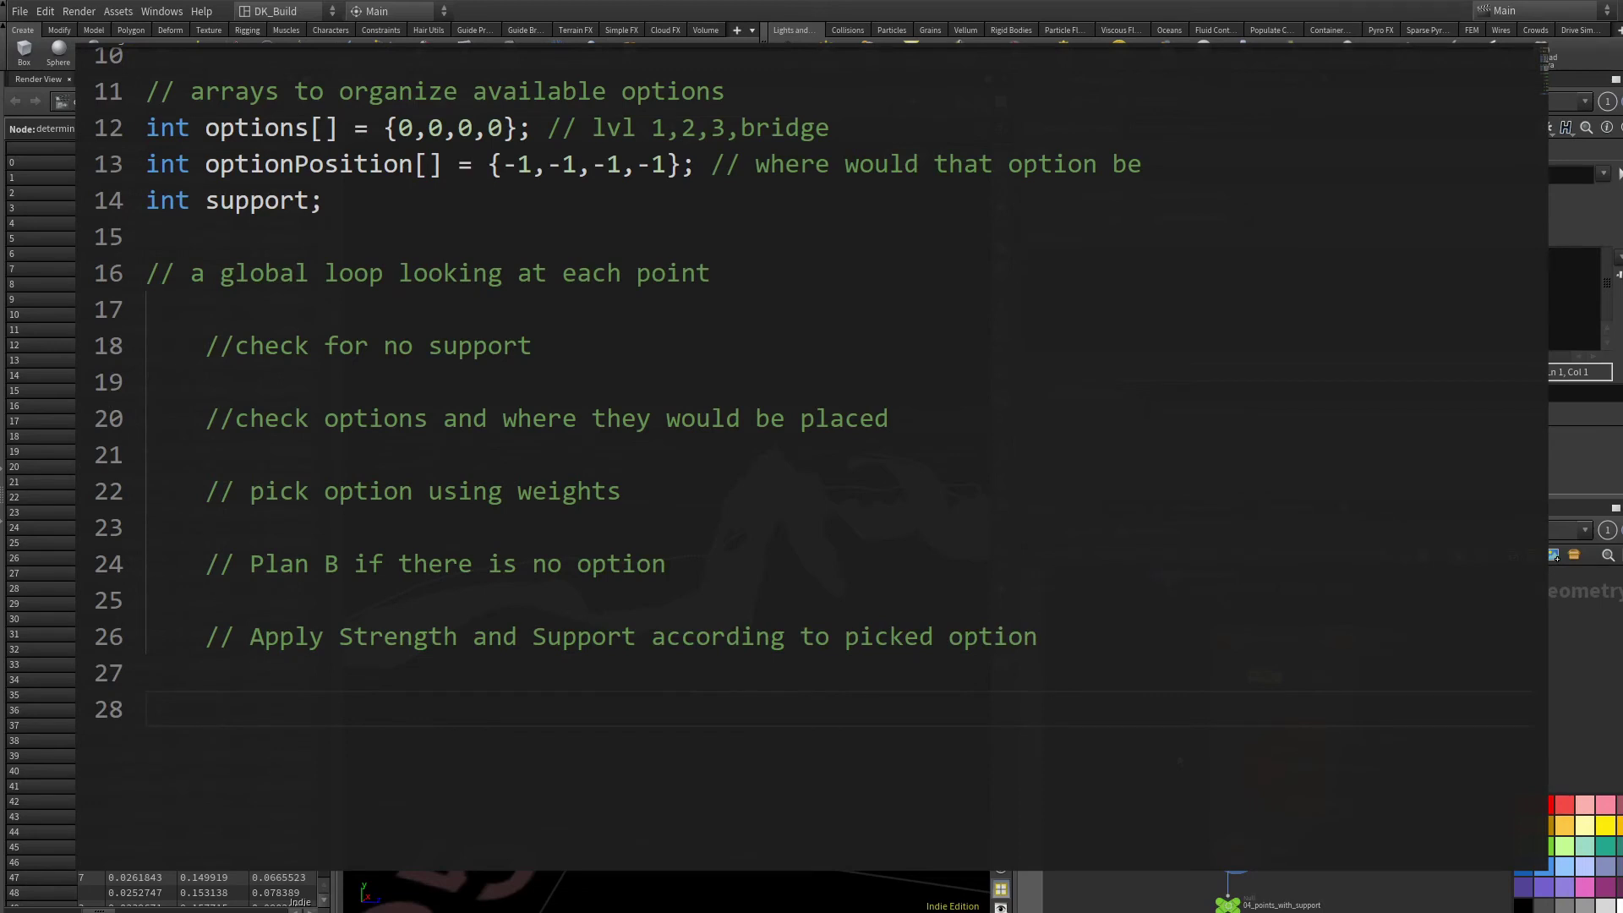
text(// Distribute Support)
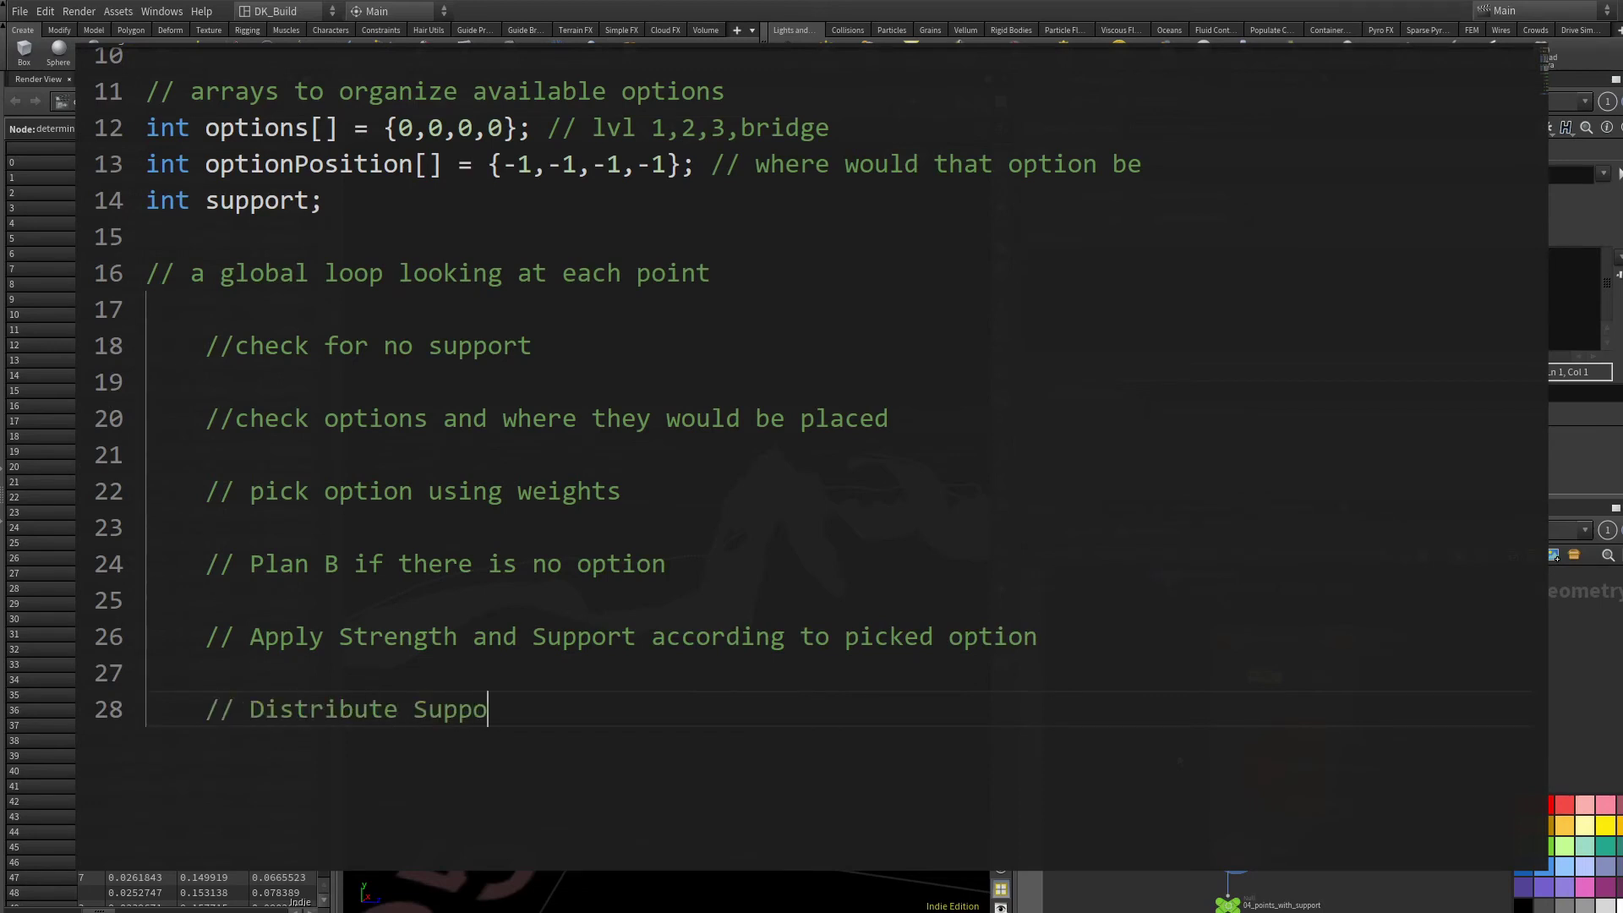
key(Return)
key(Return)
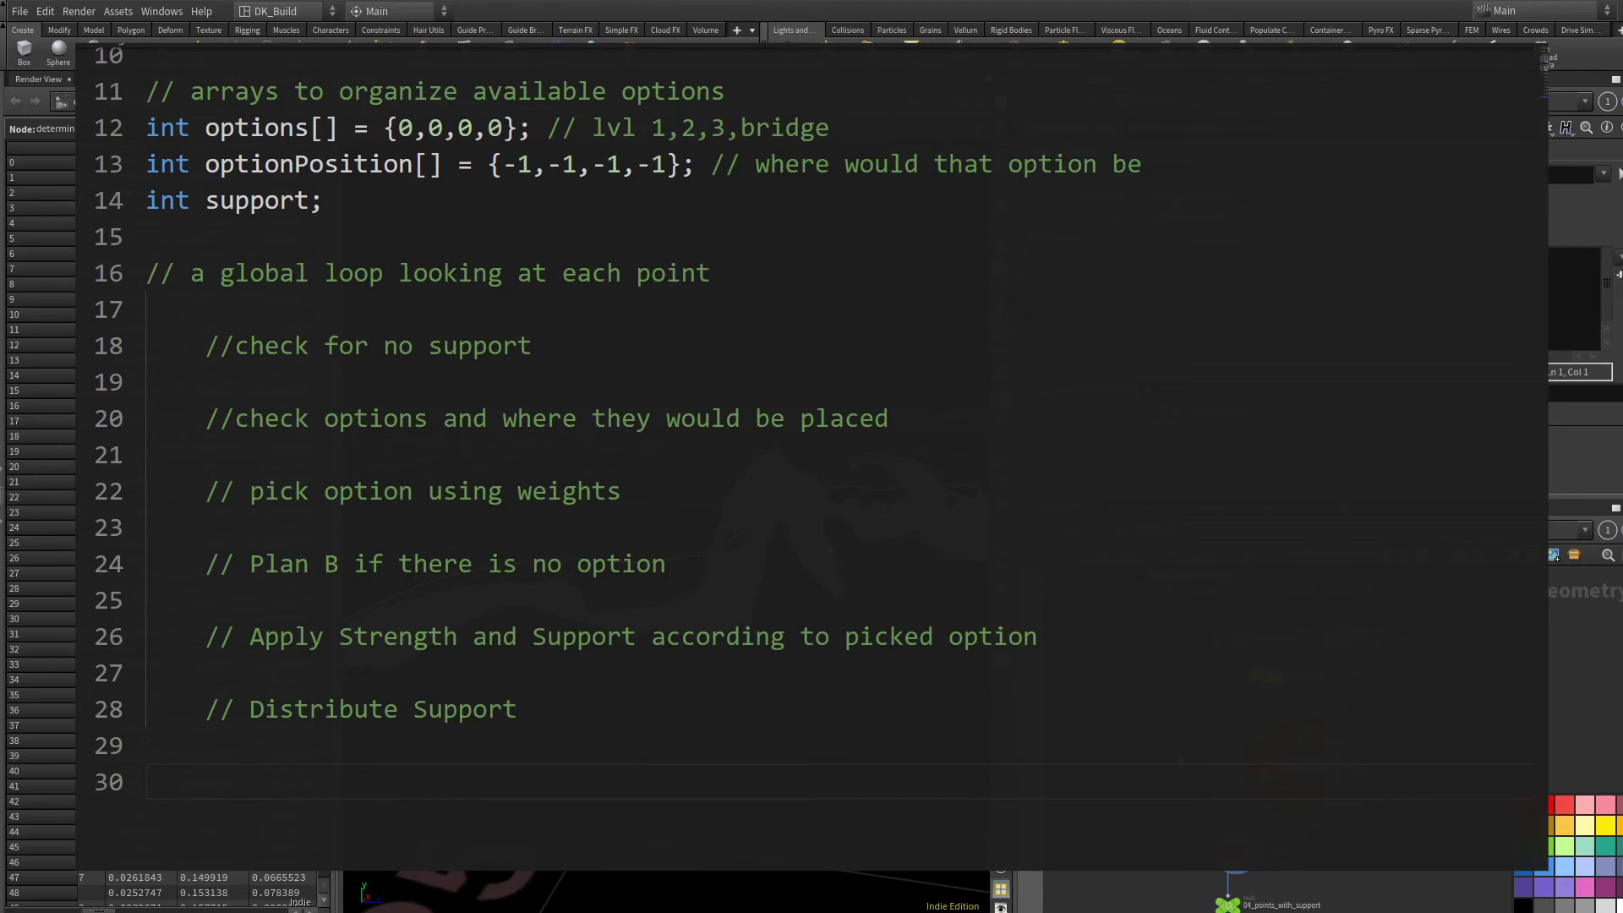
text(// Break Loop )
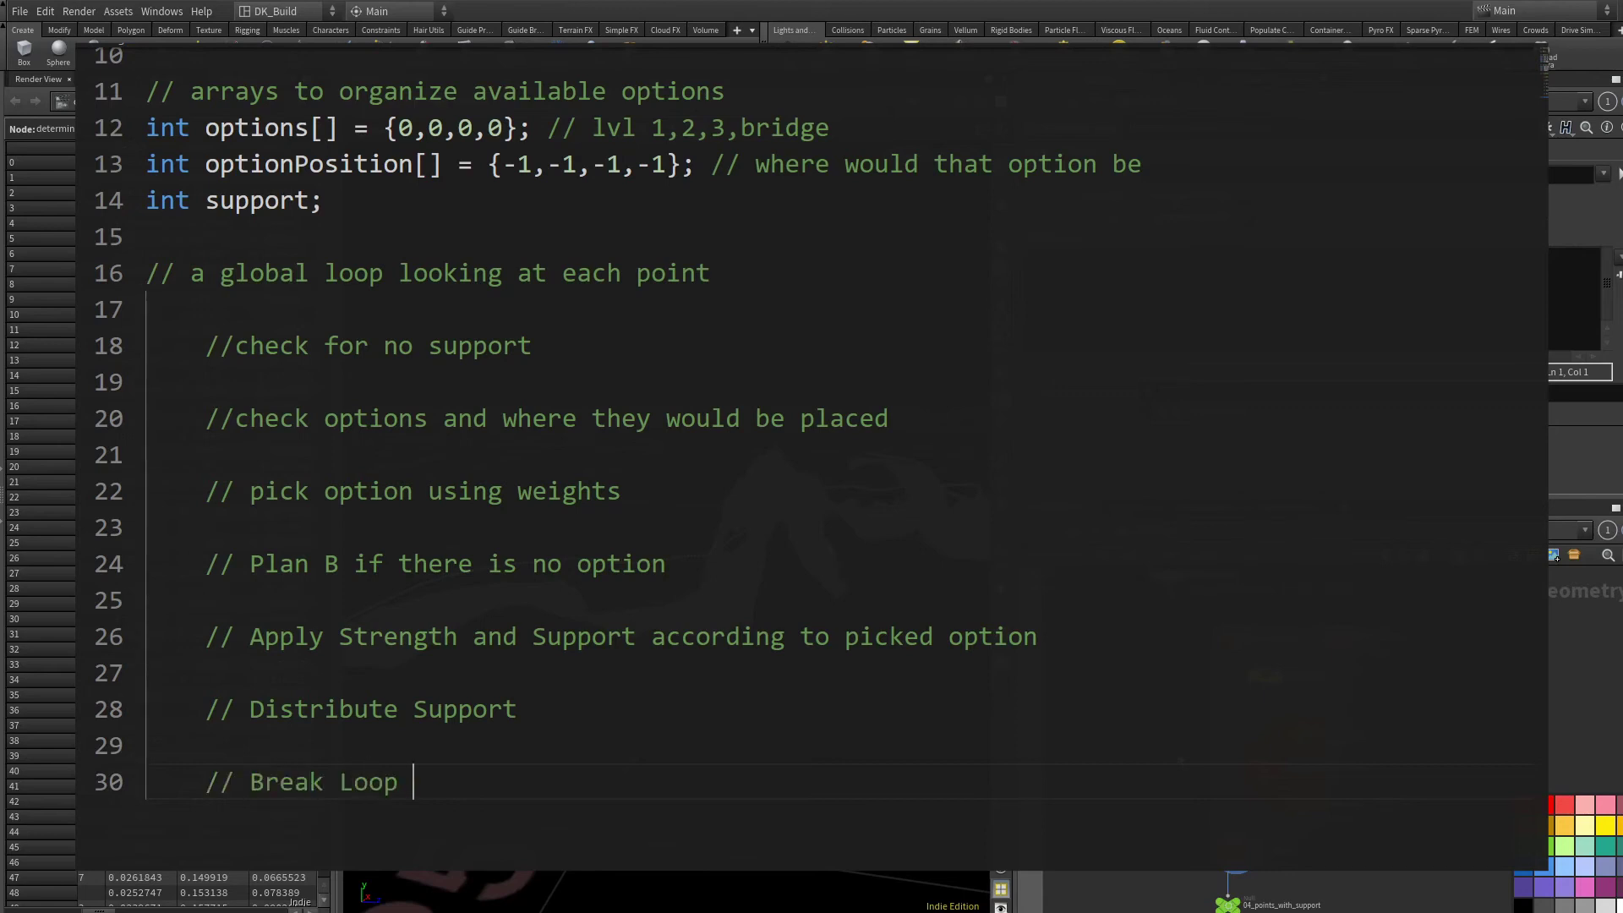
text(- next SOP Loop starts)
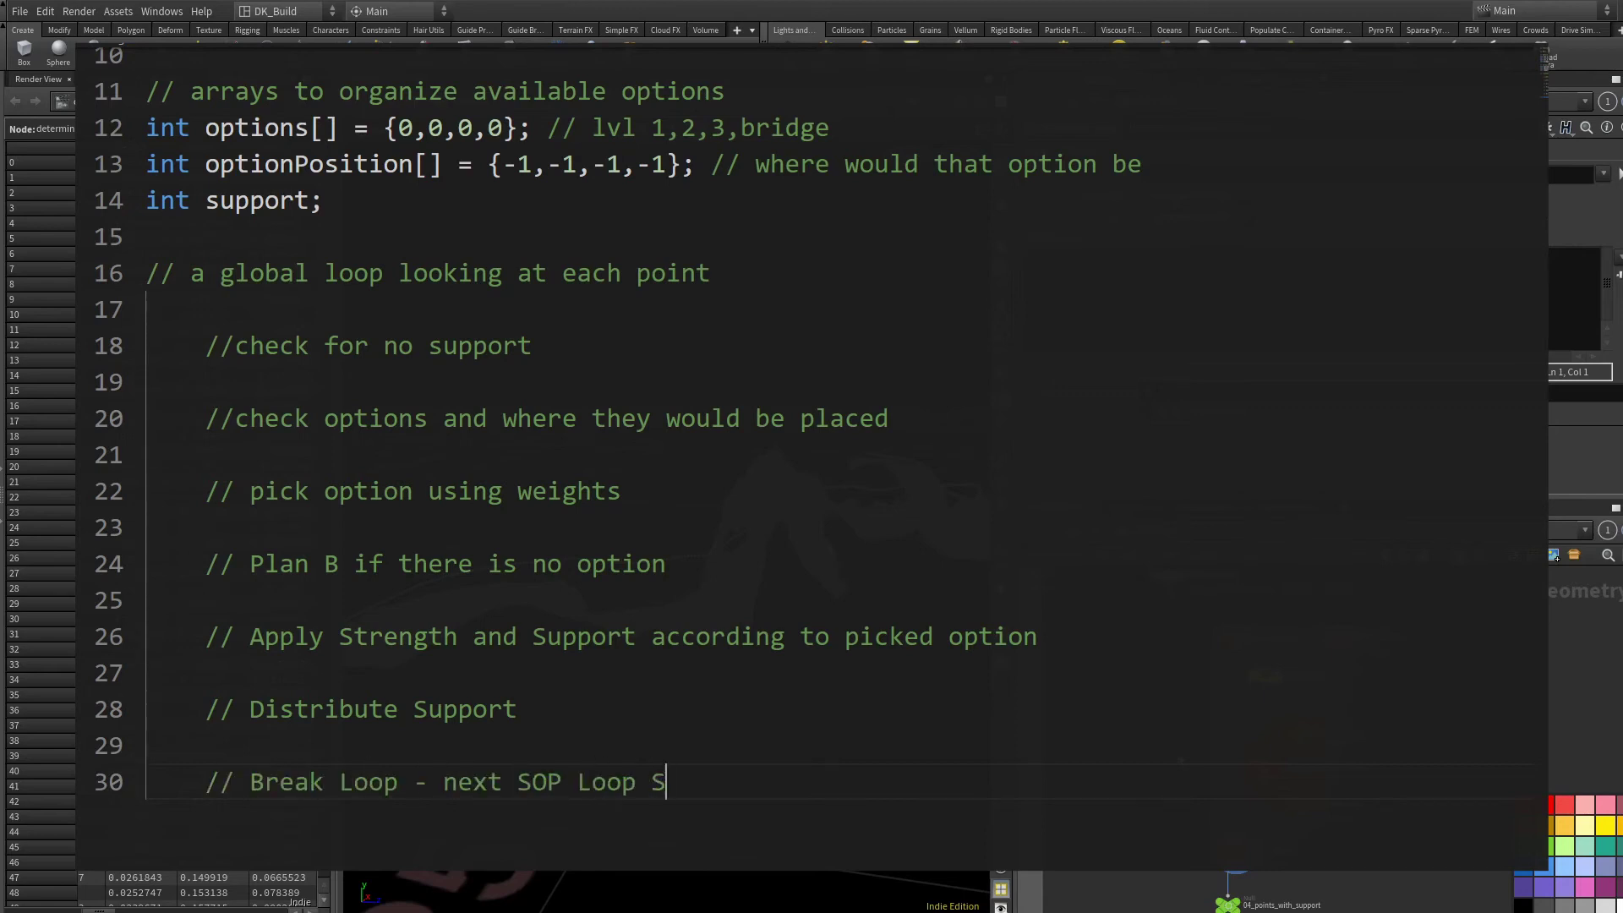
text( with new Support situation)
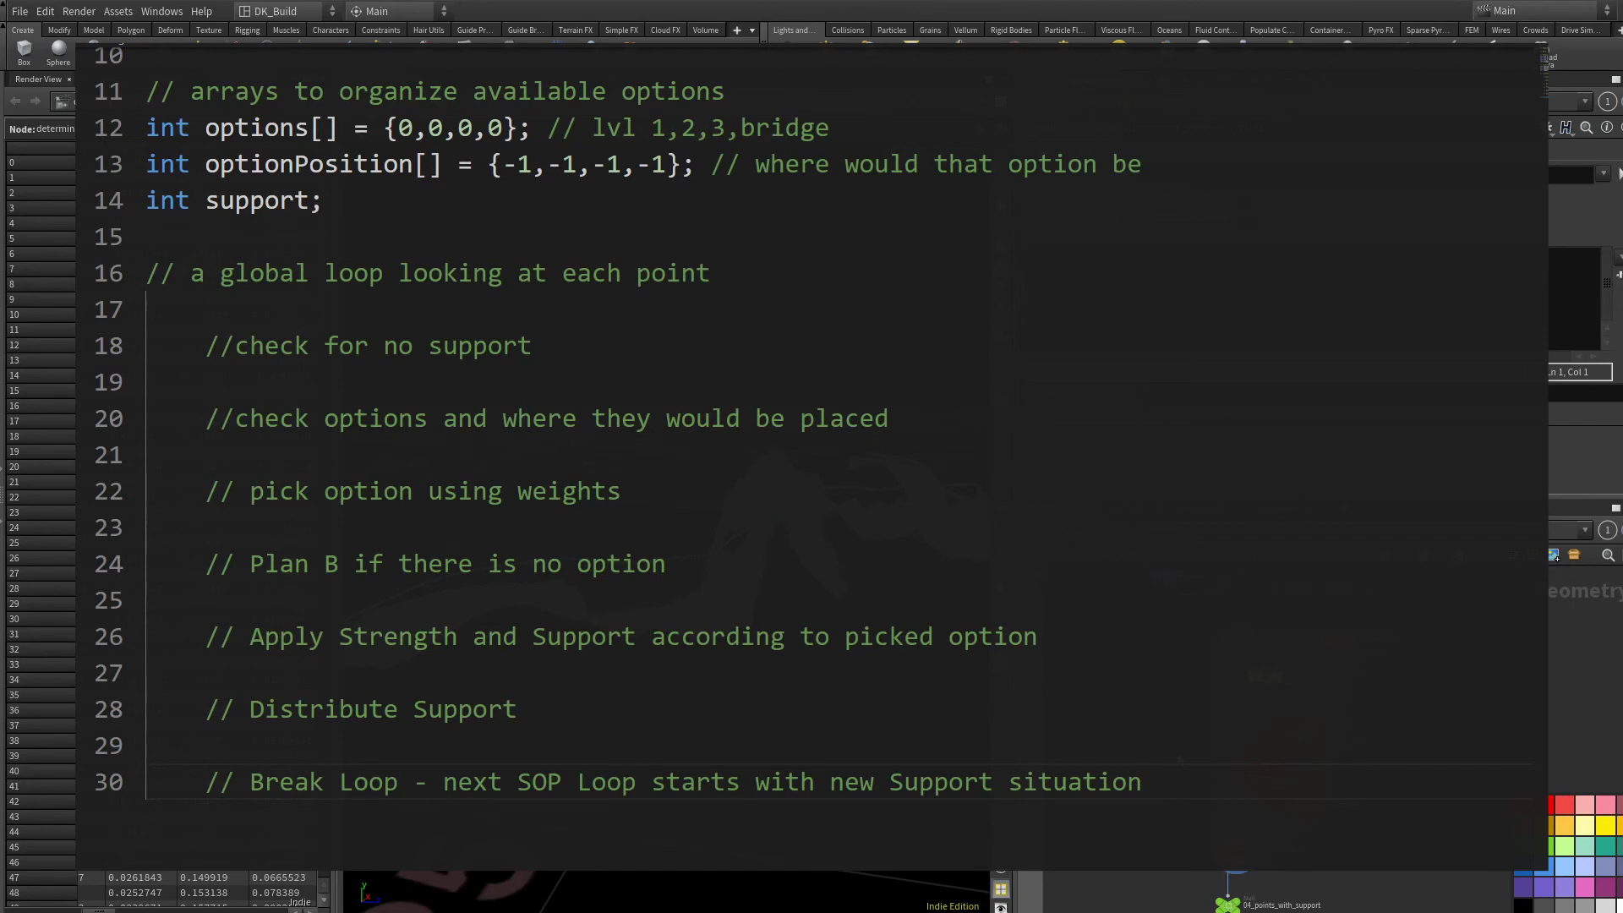
Wrap the outline comments in a for(int i=0; i<npoints(0); i++) loop with braces.
click(710, 273)
key(Return)
text(for(int i=0; )
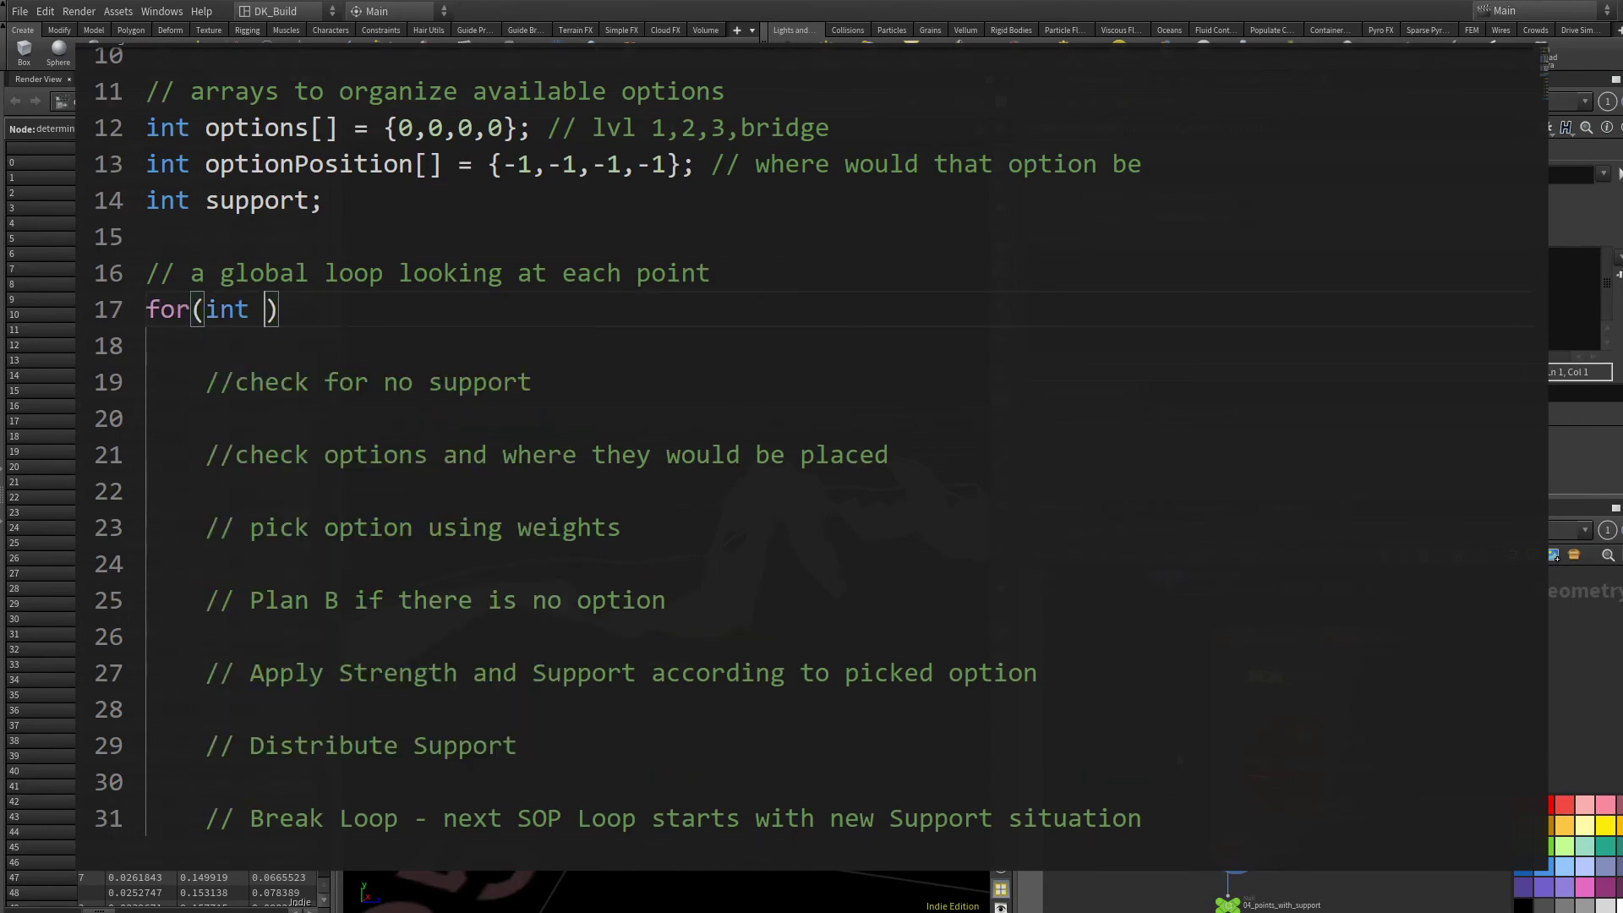
text(i<npoints(0);i)
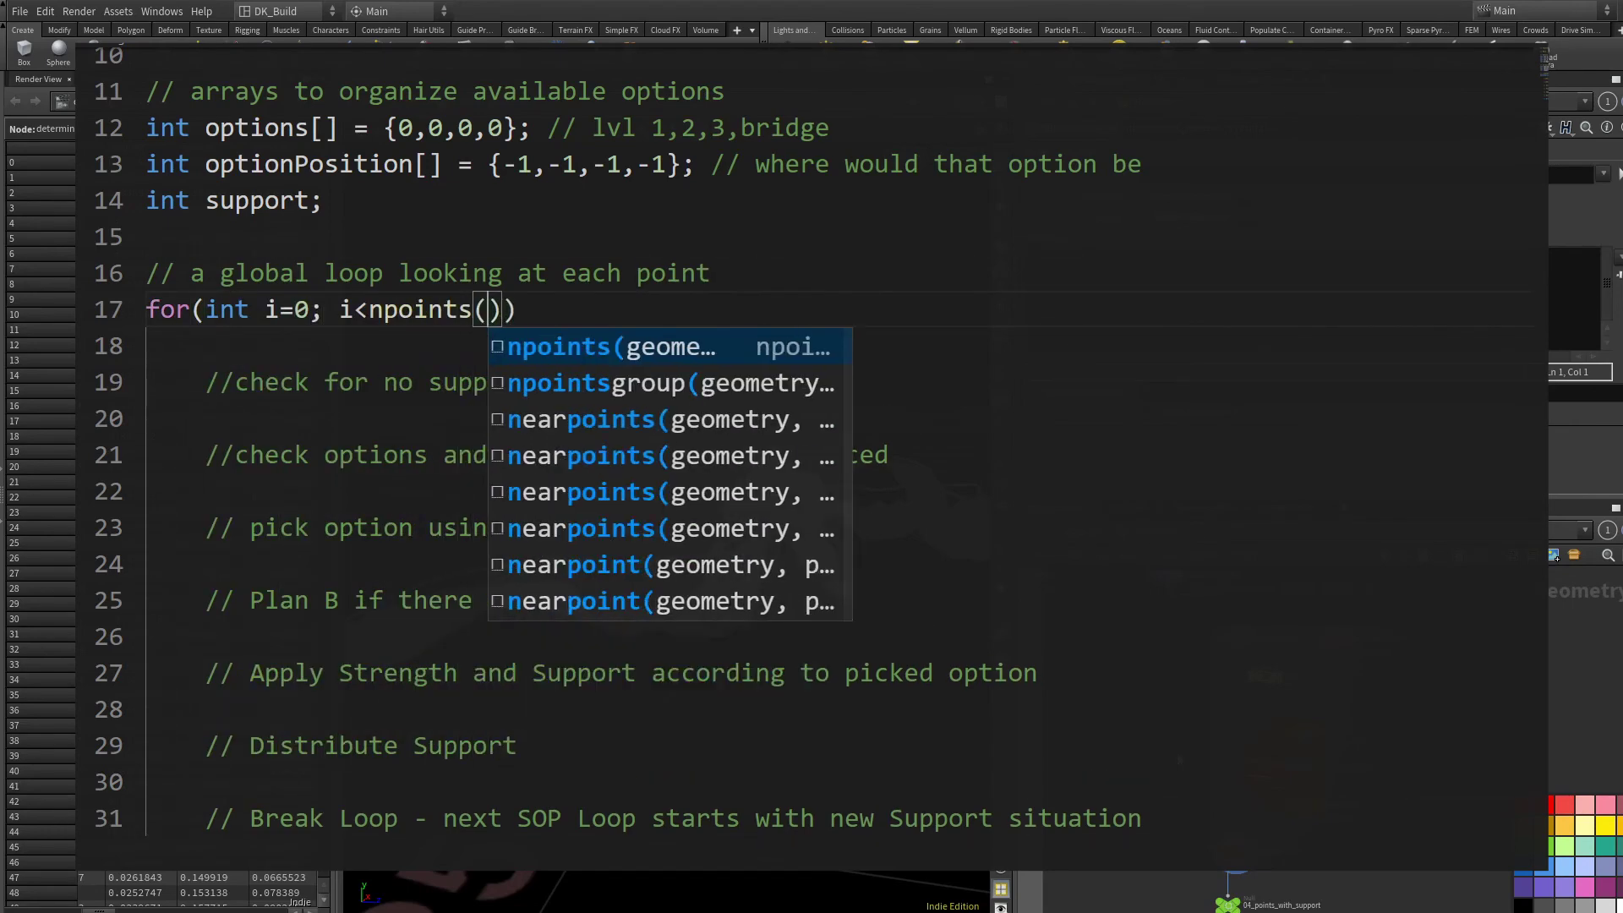
text(++))
key(Return)
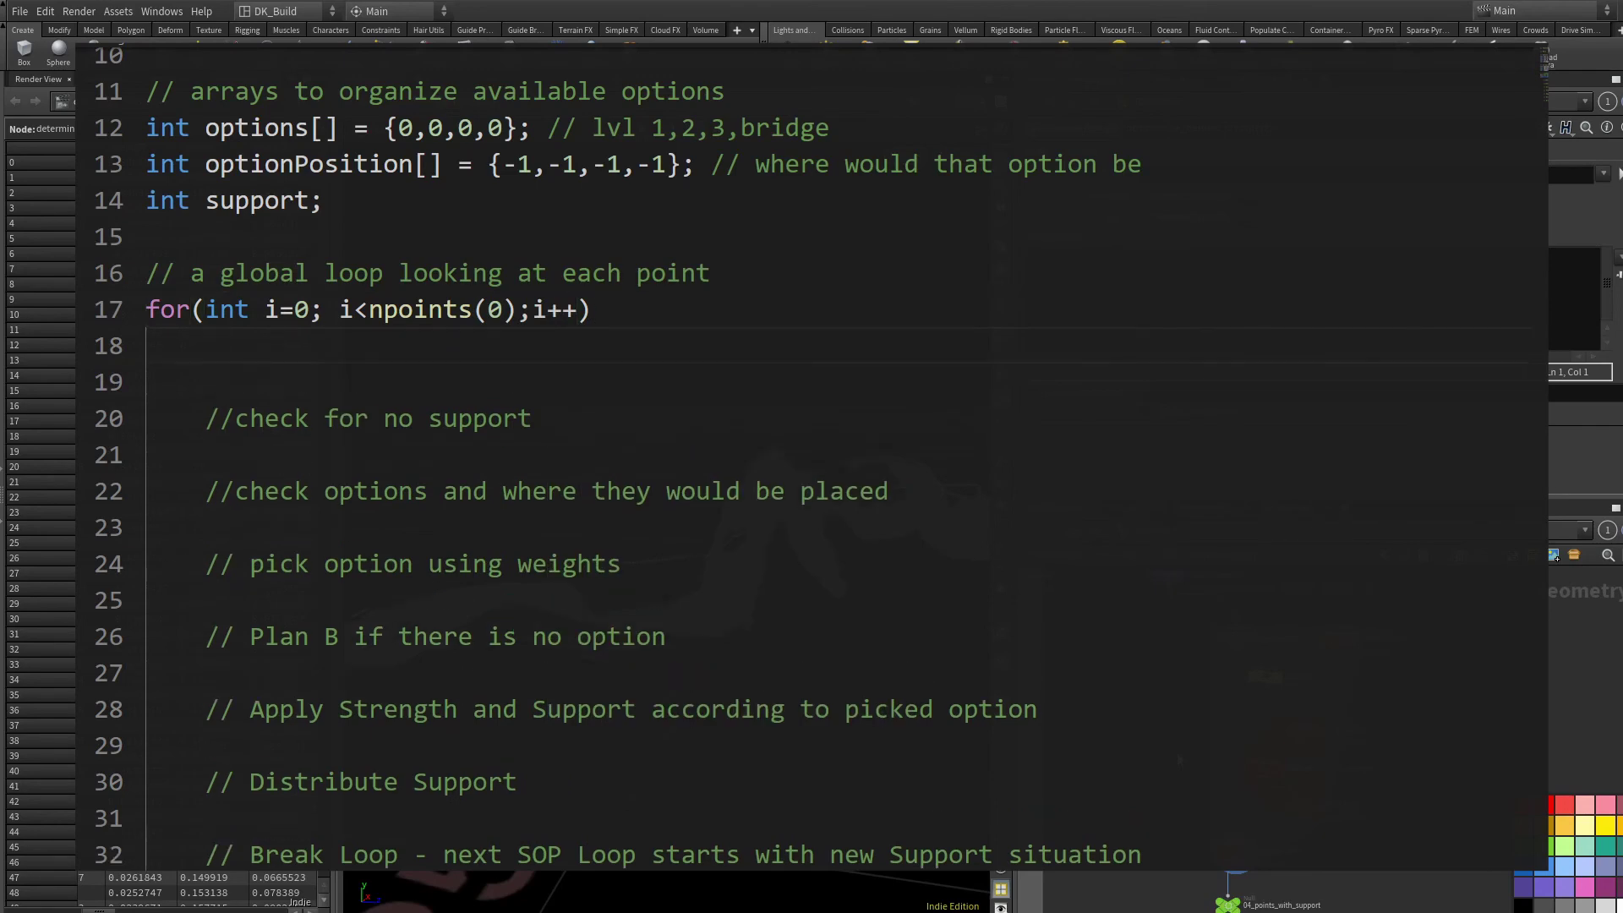
text({)
scroll(1380, 715, down, 2)
click(1380, 715)
key(Return)
key(Return)
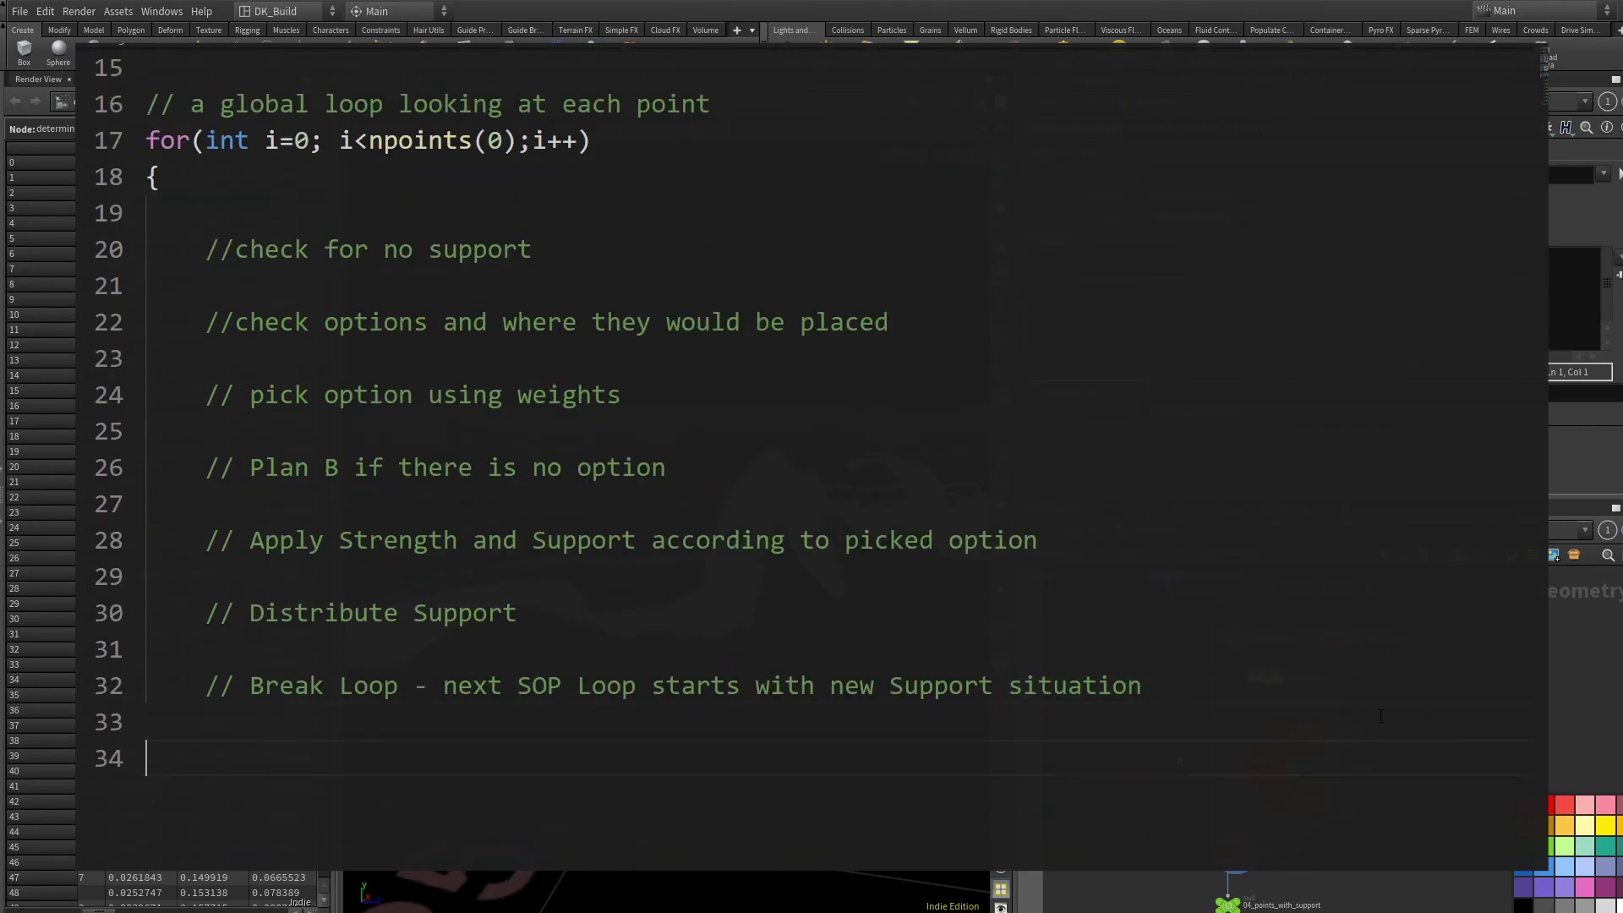
text(})
Read support = point(0,"support",i) and enclose the indented remaining comments in an if(support == 0) block.
click(603, 275)
text(s)
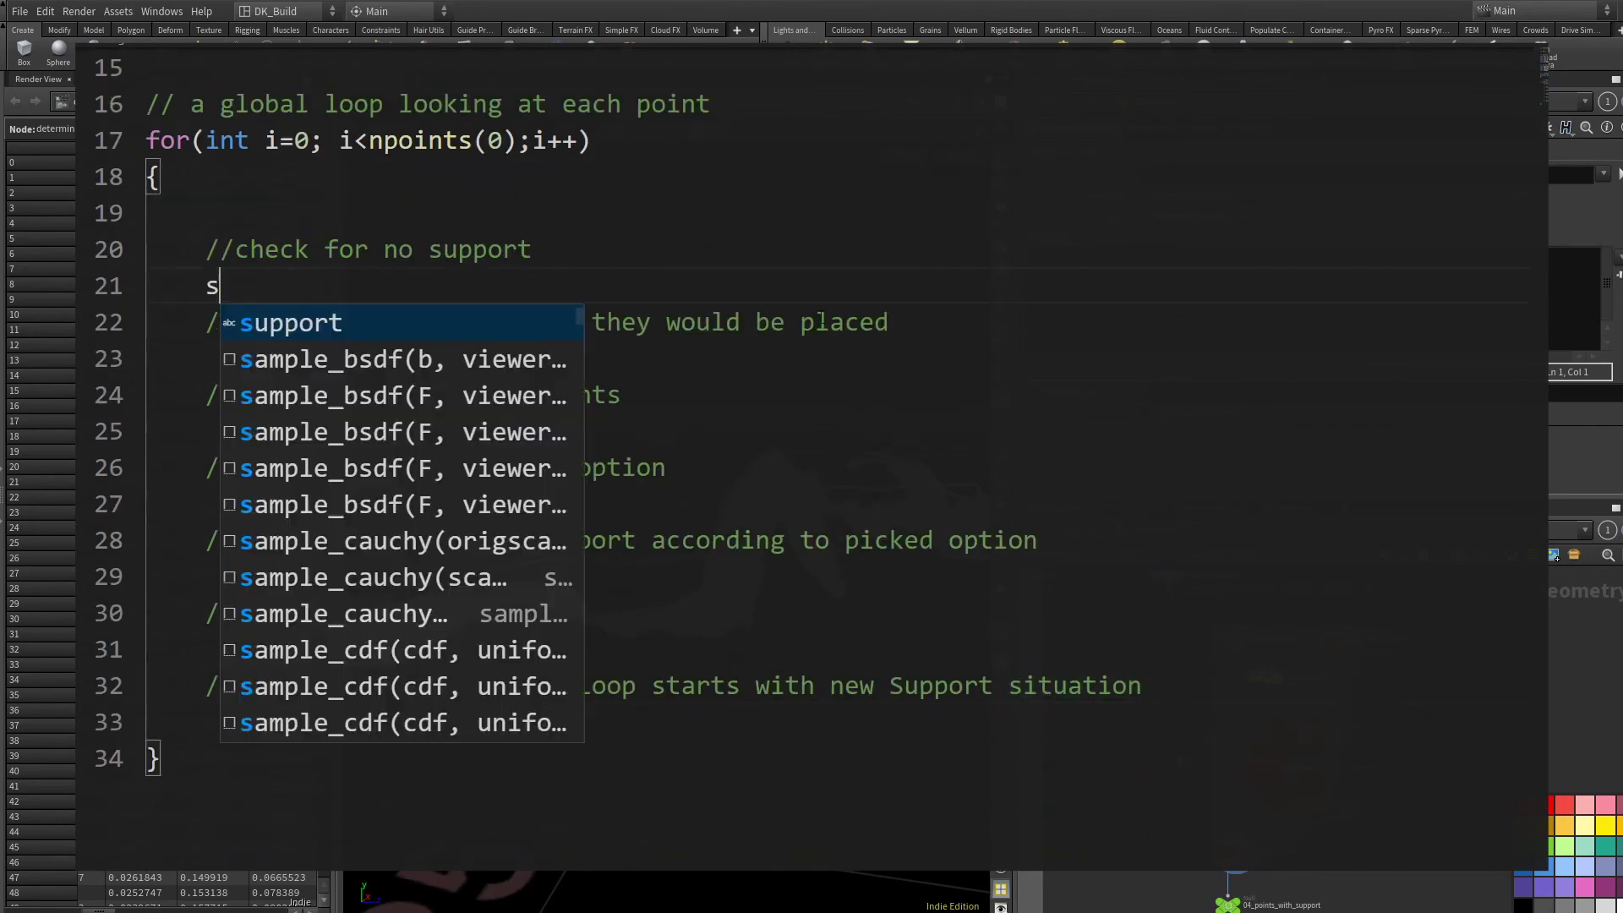
text(upport = point(0,"support)
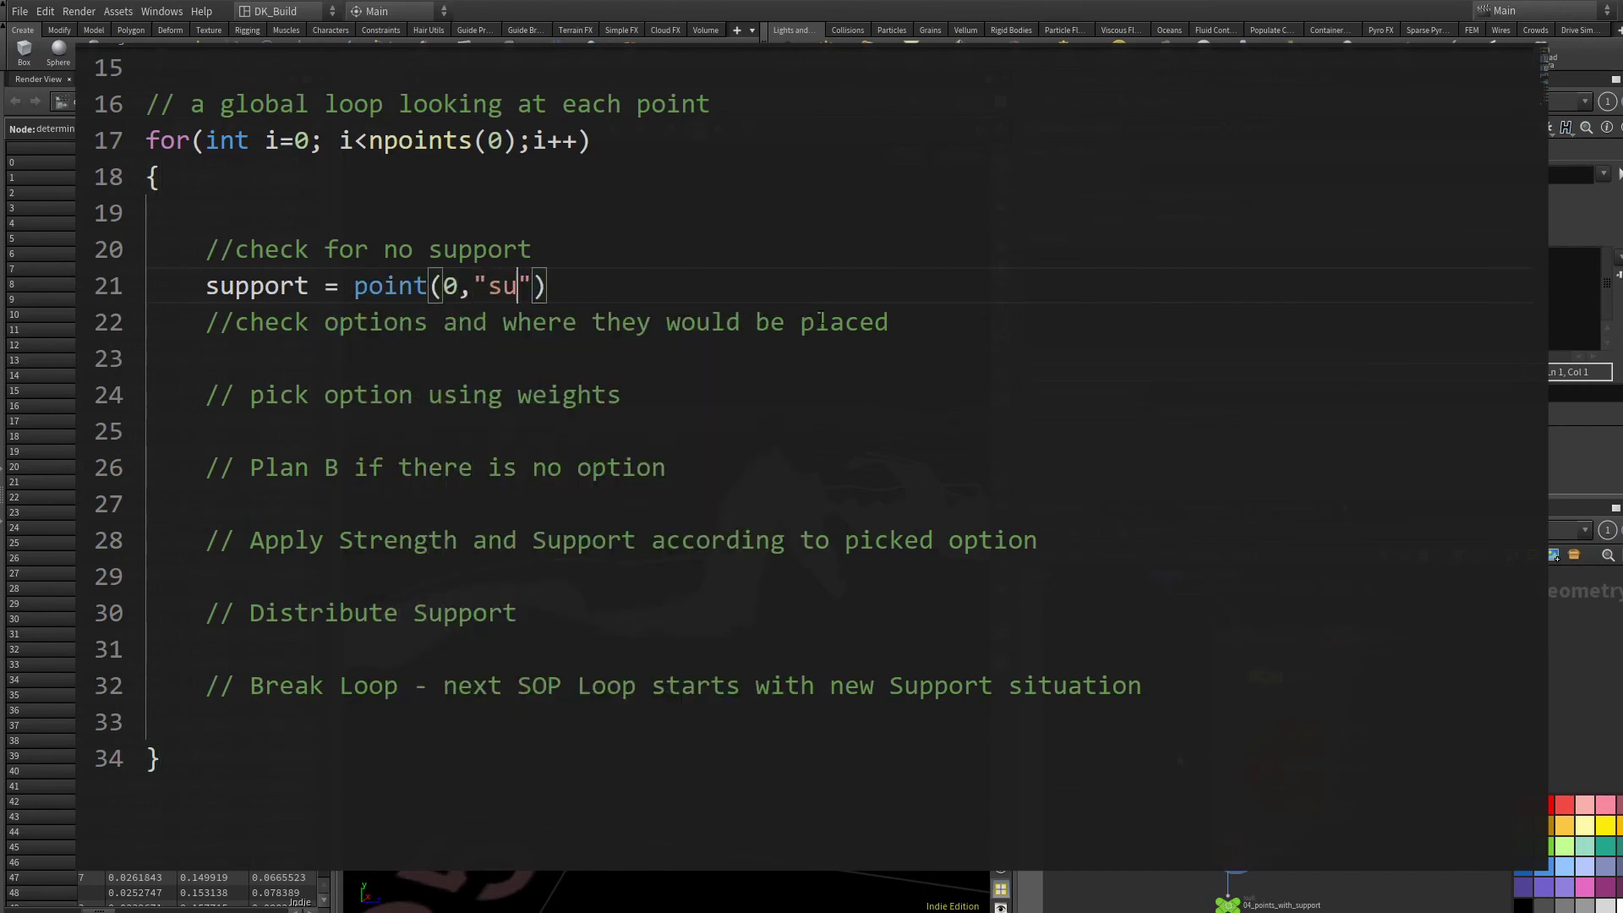
text(",i);)
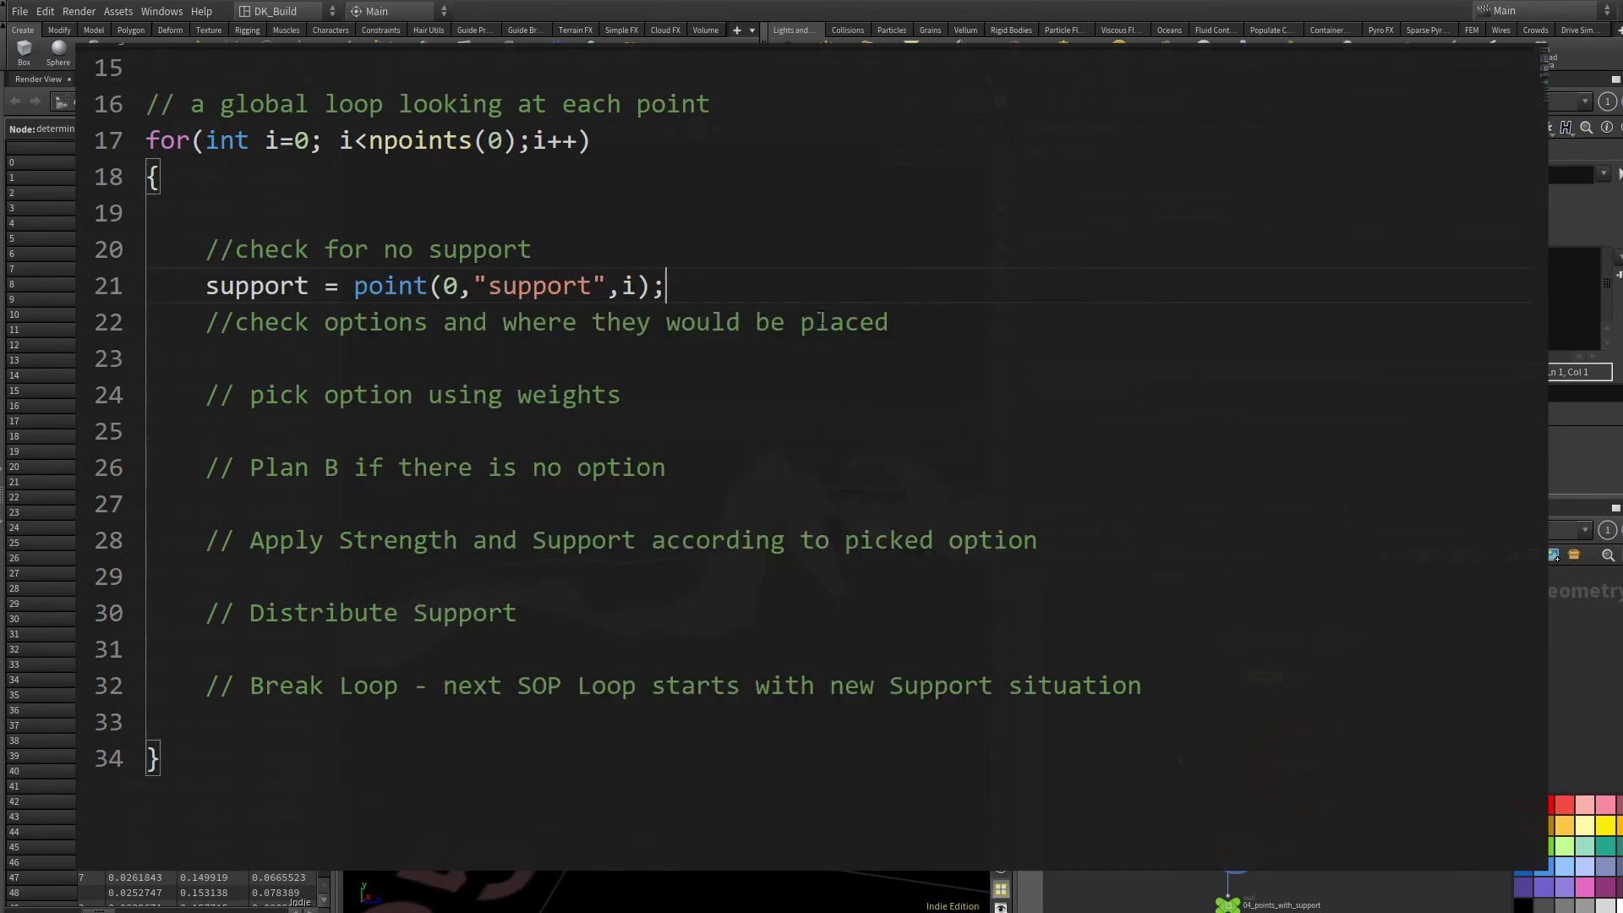
key(Return)
text(if(support == 0))
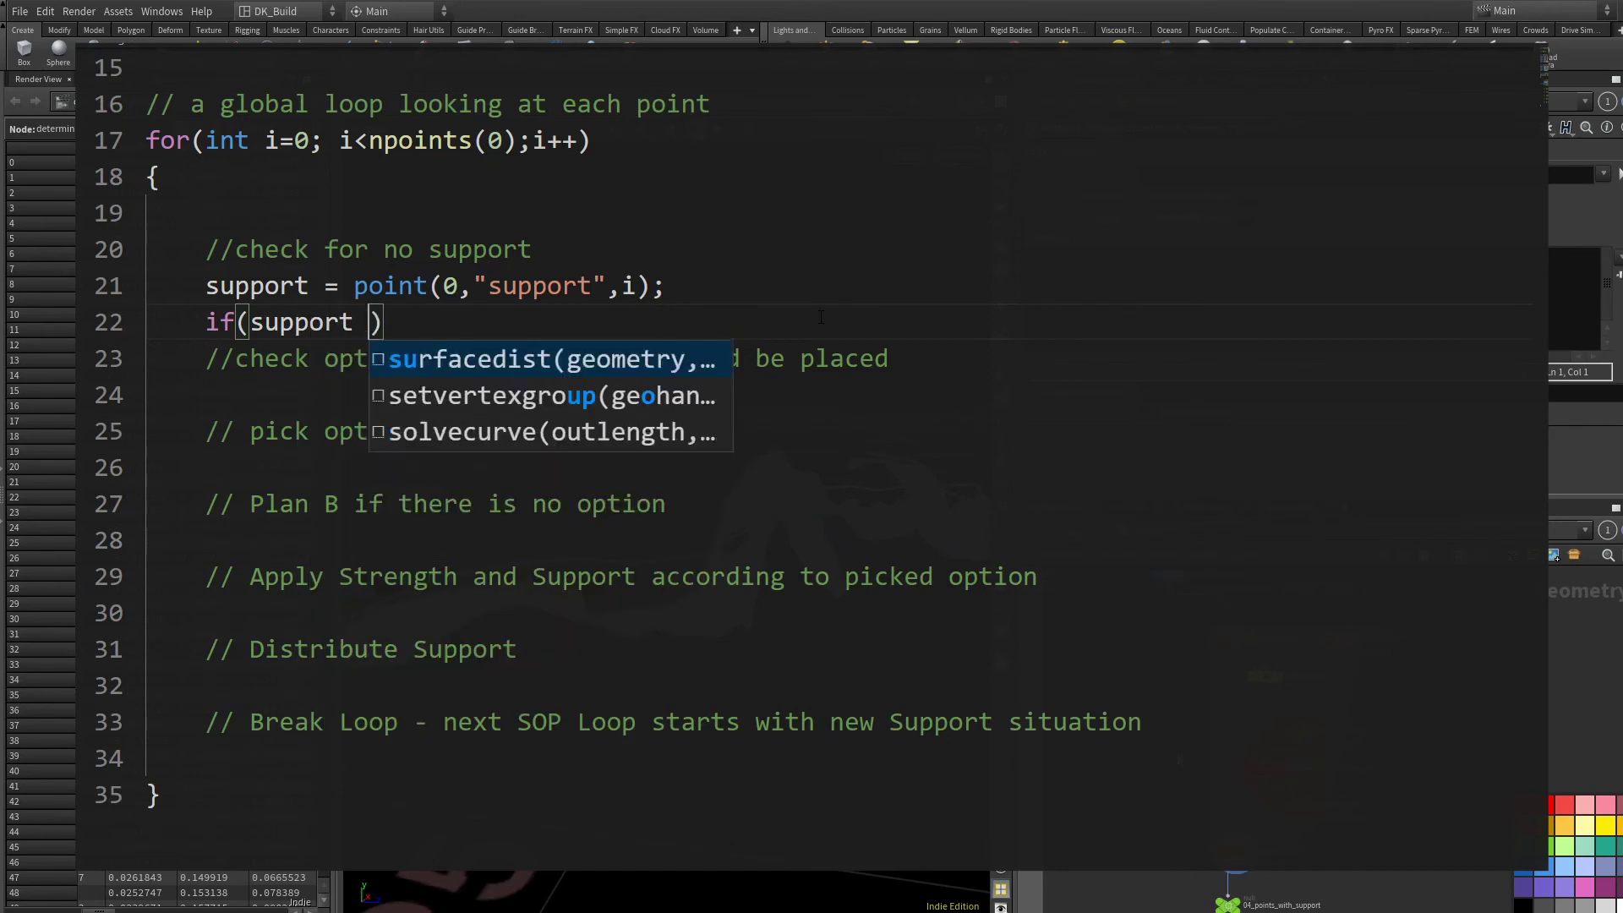
key(Return)
text({)
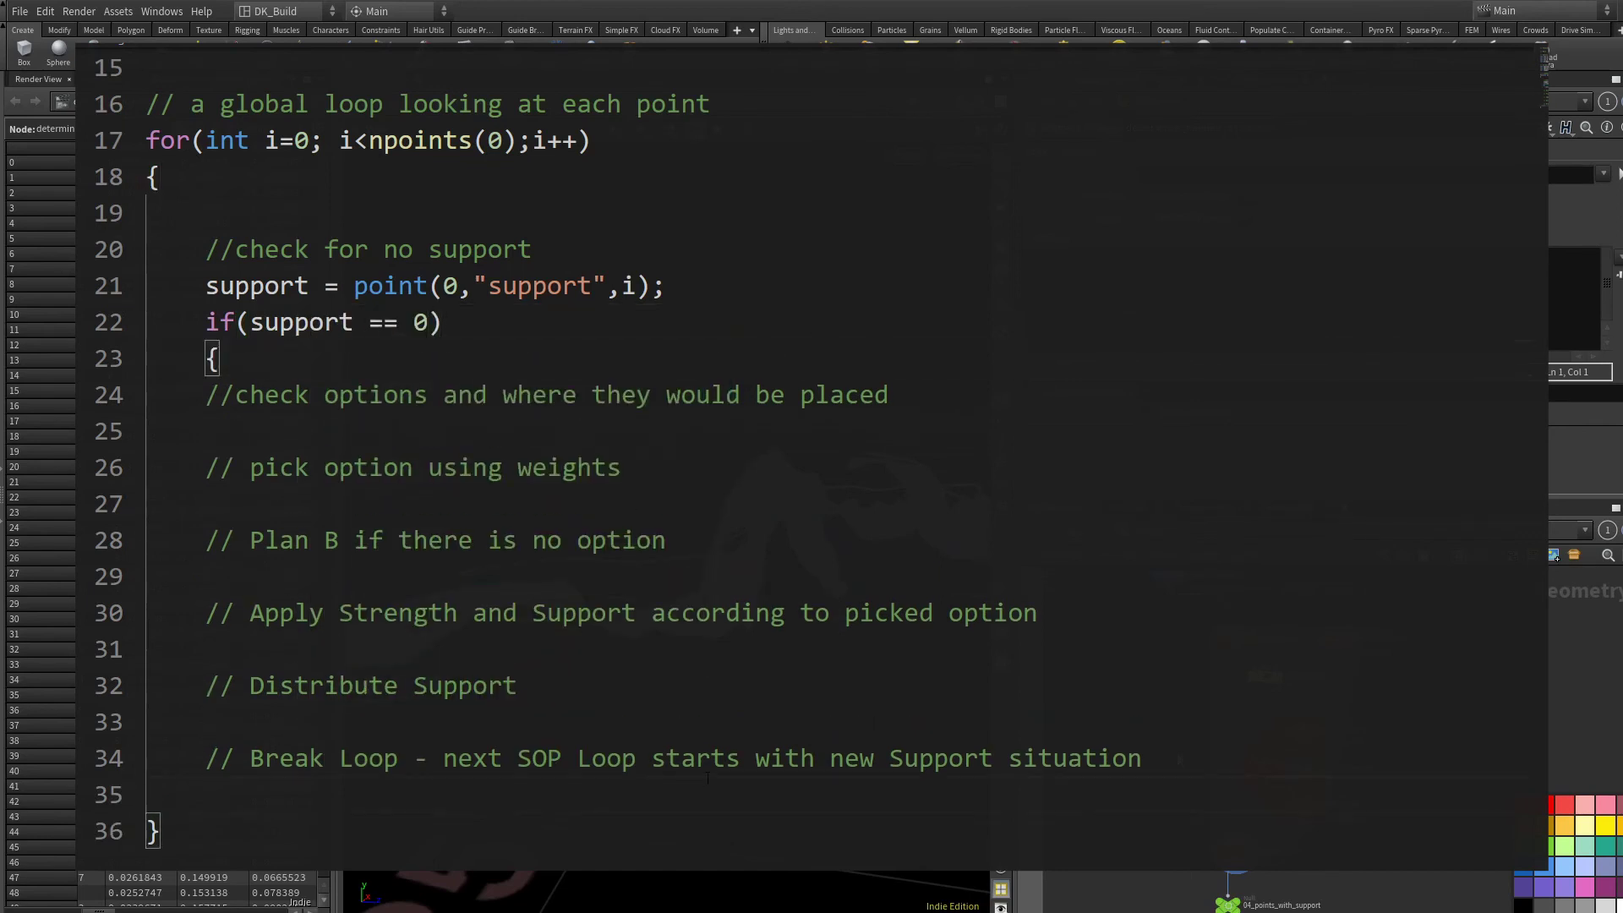
click(212, 795)
text(})
drag(206, 395, 694, 758)
key(Tab)
click(519, 416)
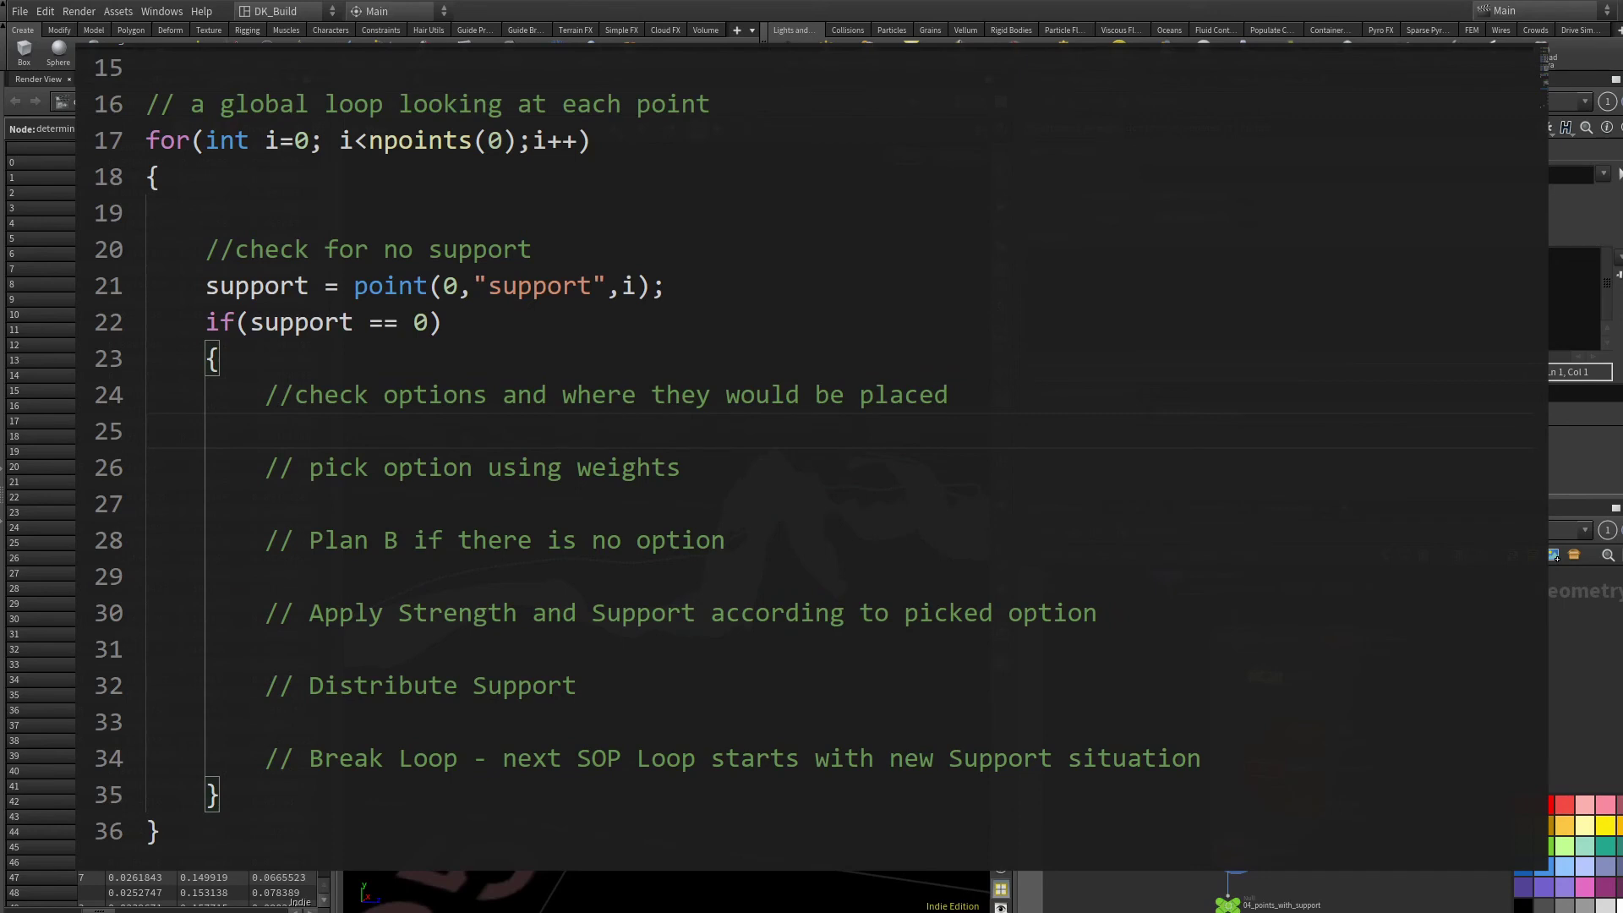
Under the apply strength comment, add setpointattrib(0, "support", i, 1, "add");.
click(1097, 613)
key(Delete)
key(Return)
key(Return)
key(Up)
text(setpo)
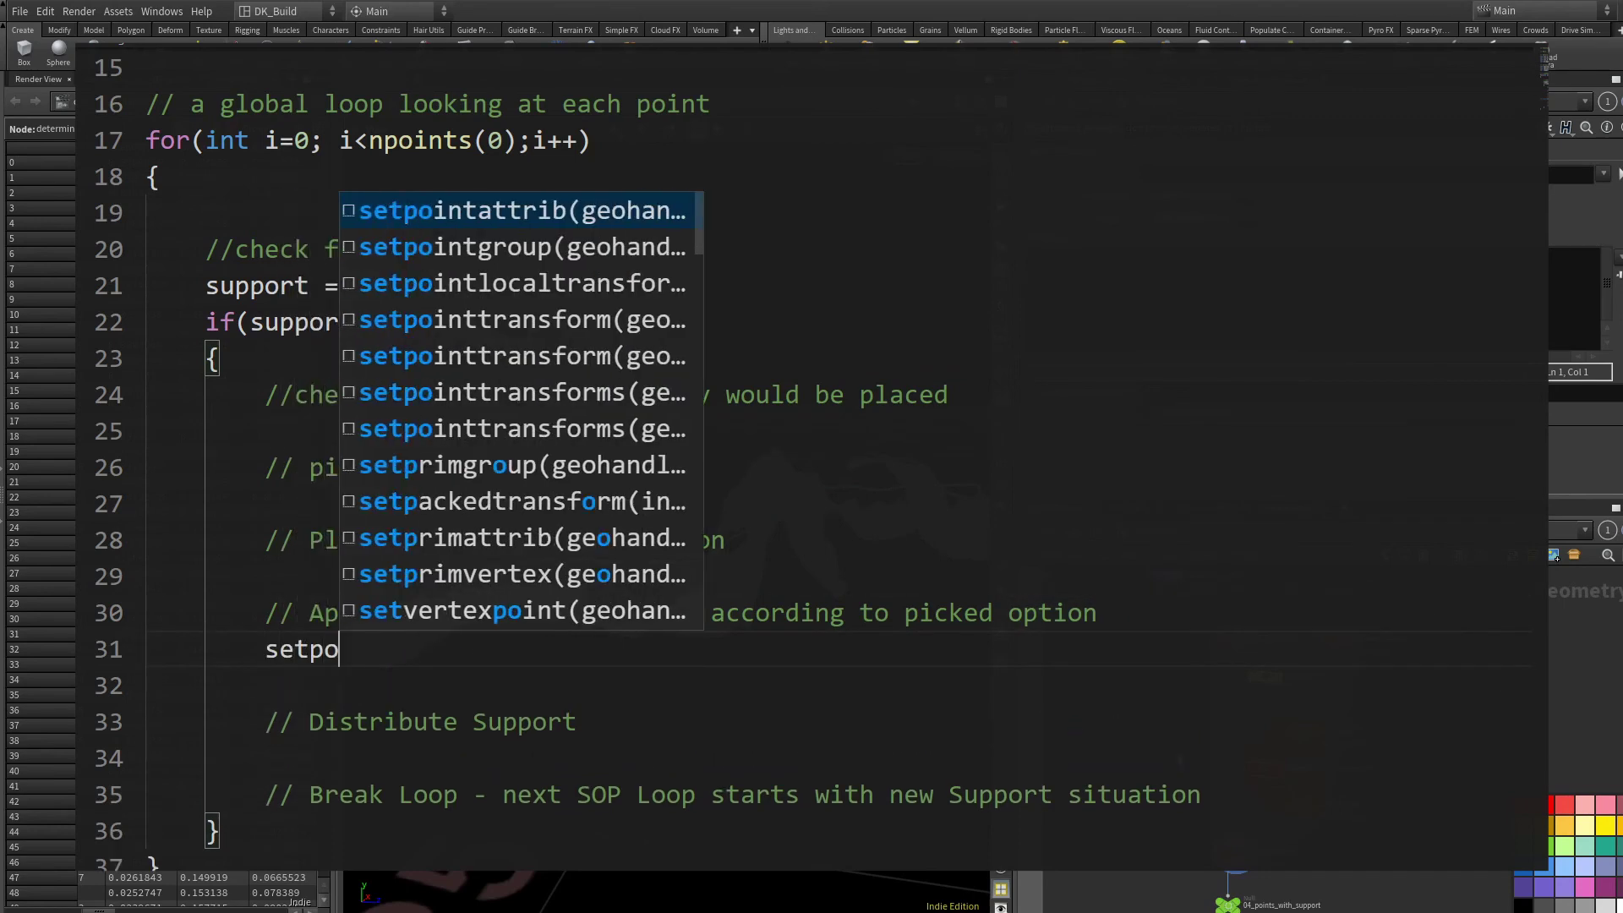
key(Return)
text(0)
key(Tab)
text("support)
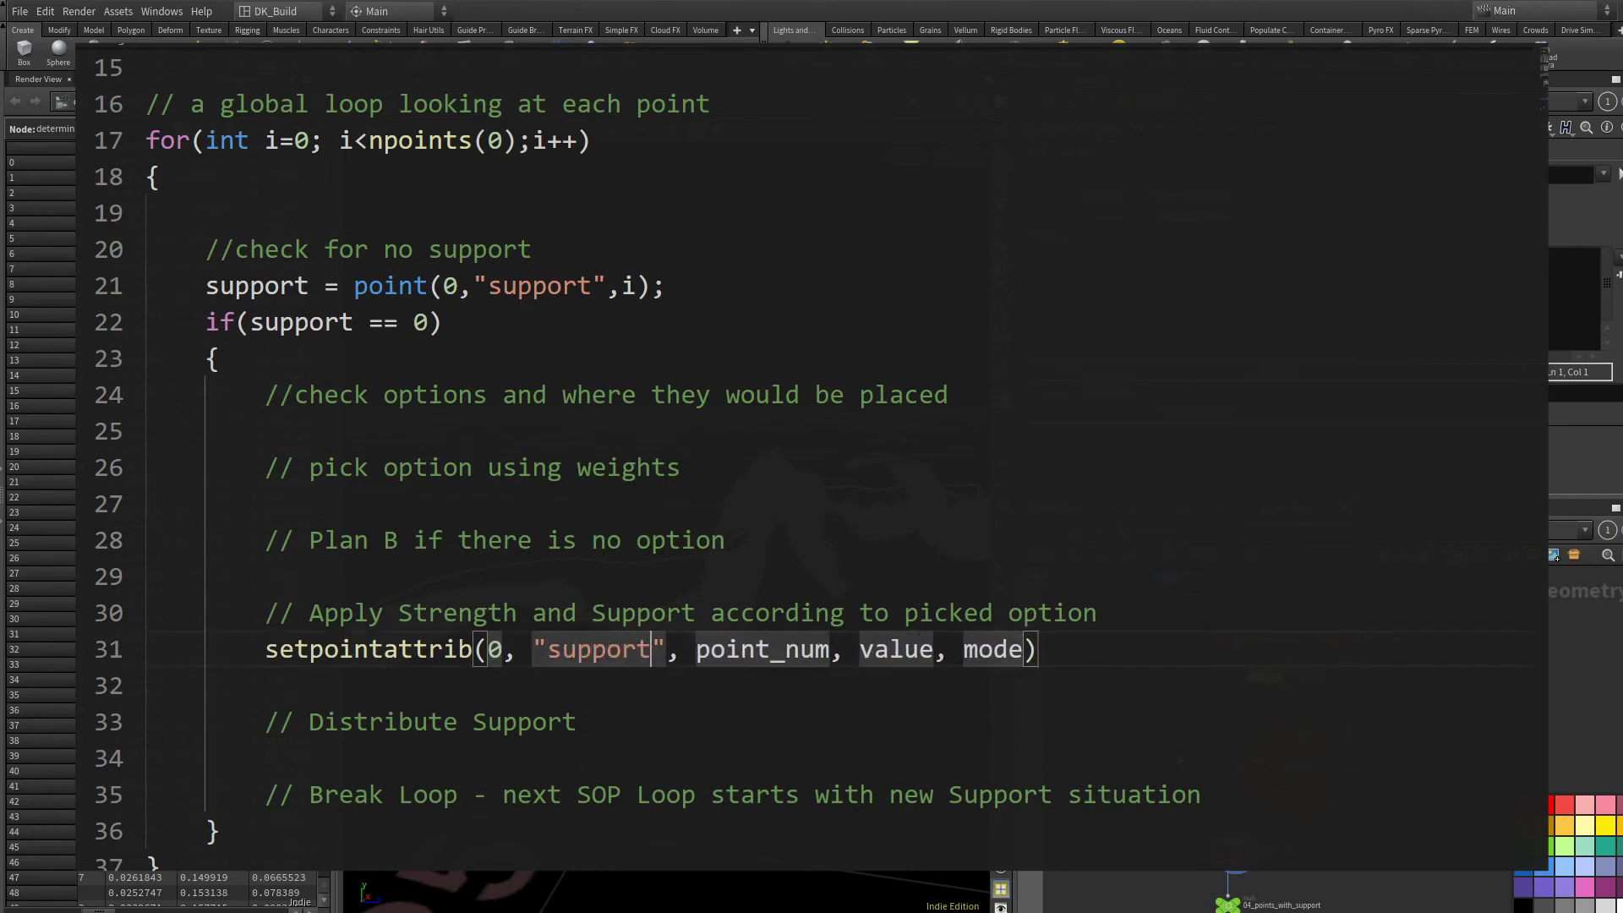
key(Tab)
text(i)
key(Tab)
text(1)
key(Tab)
text("add)
Add setpointattrib(0, "strength", i, 1, "set"); on the next line.
key(Tab)
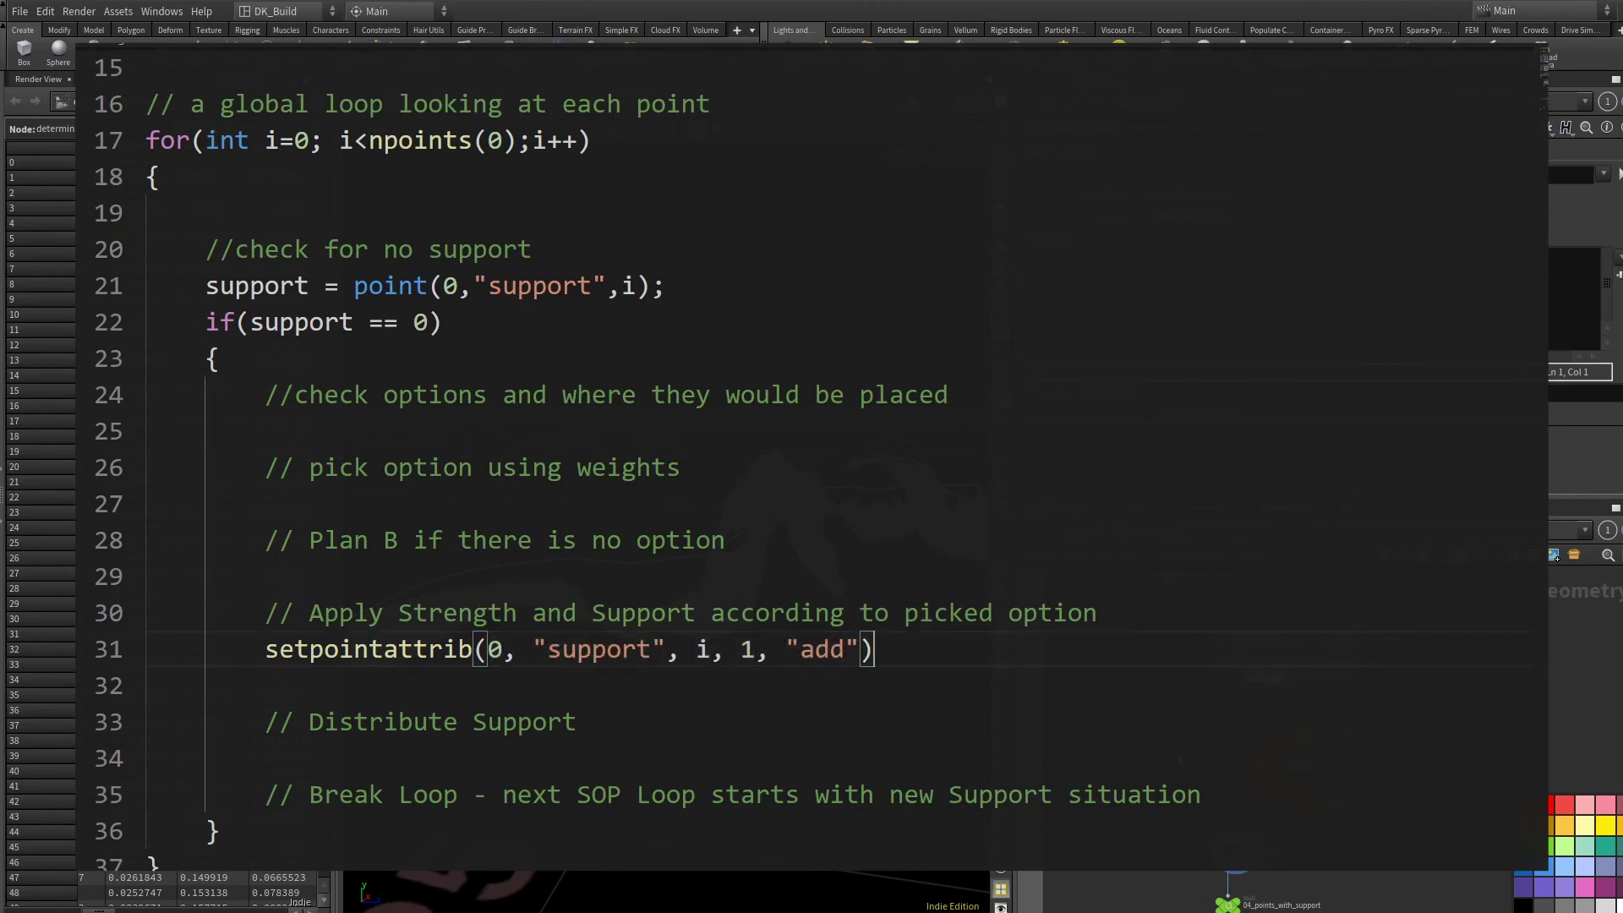
text(;)
key(Return)
text(setpo)
key(Return)
text(0)
key(Tab)
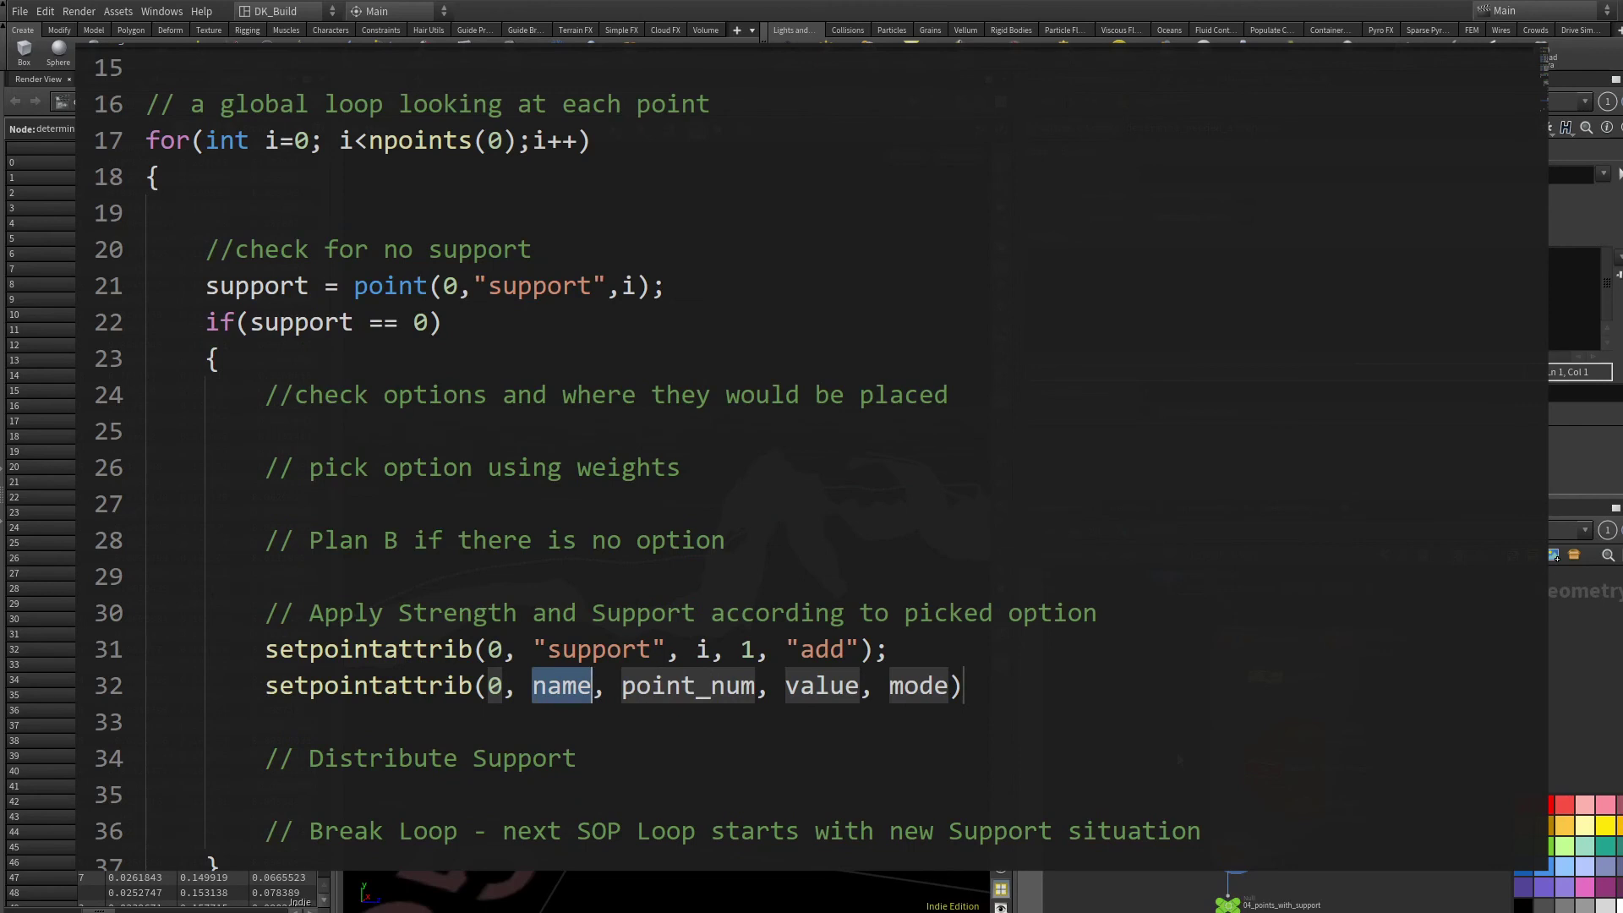
text("strength)
key(Tab)
text(i)
key(Tab)
text(1)
key(Tab)
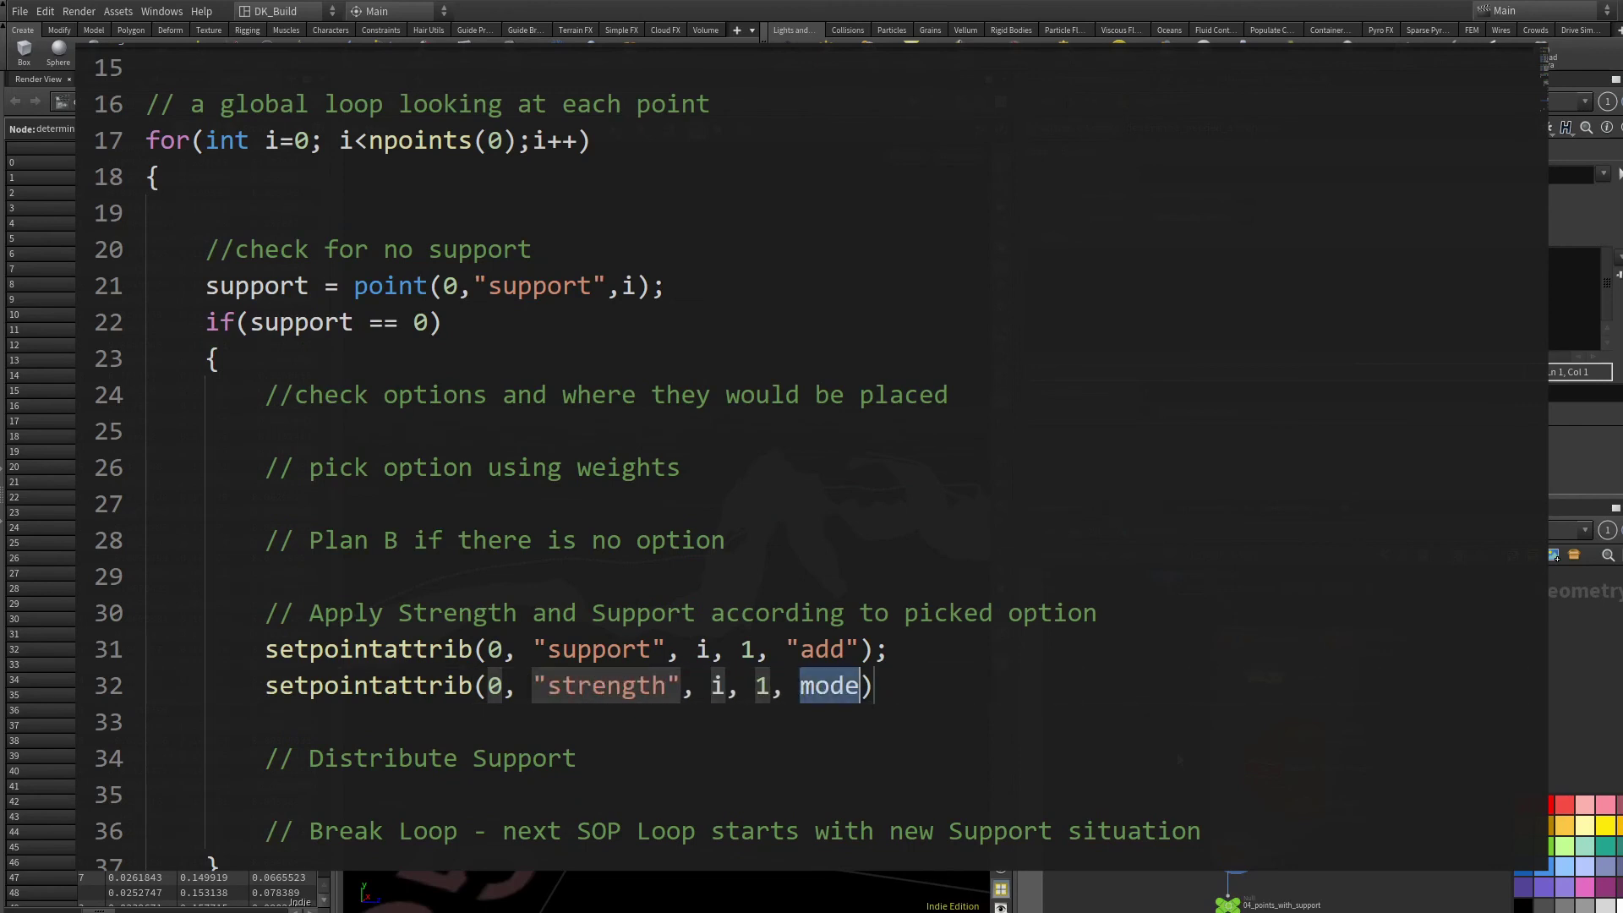
text("set)
key(Tab)
text(;)
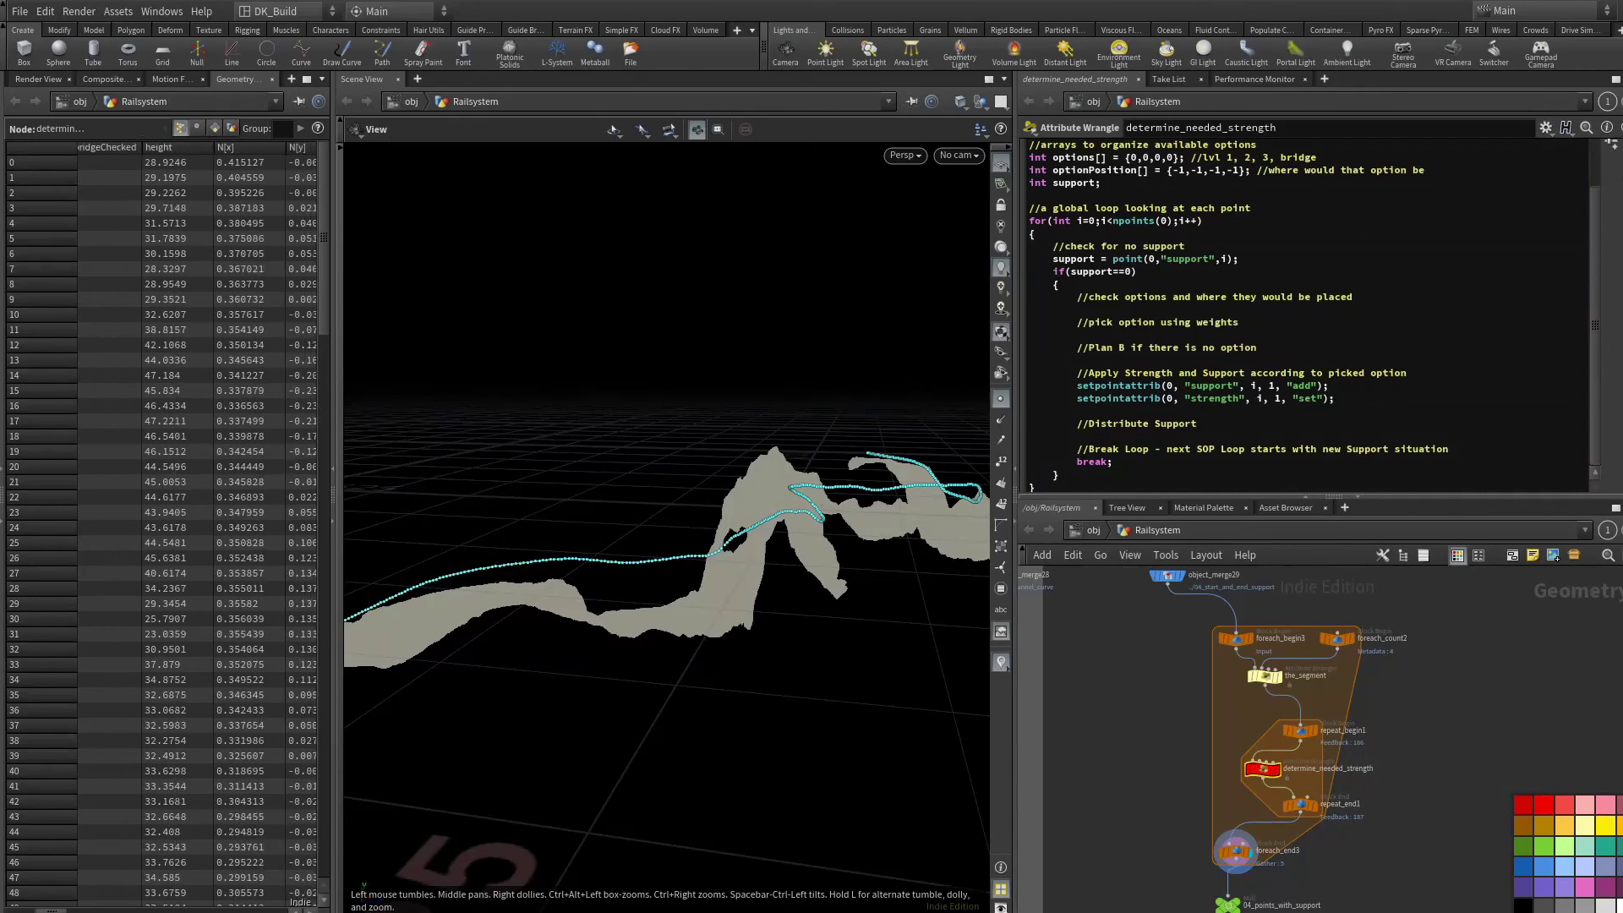
Sort the Geometry Spreadsheet points by the strength column in ascending order.
scroll(161, 524, right, 10)
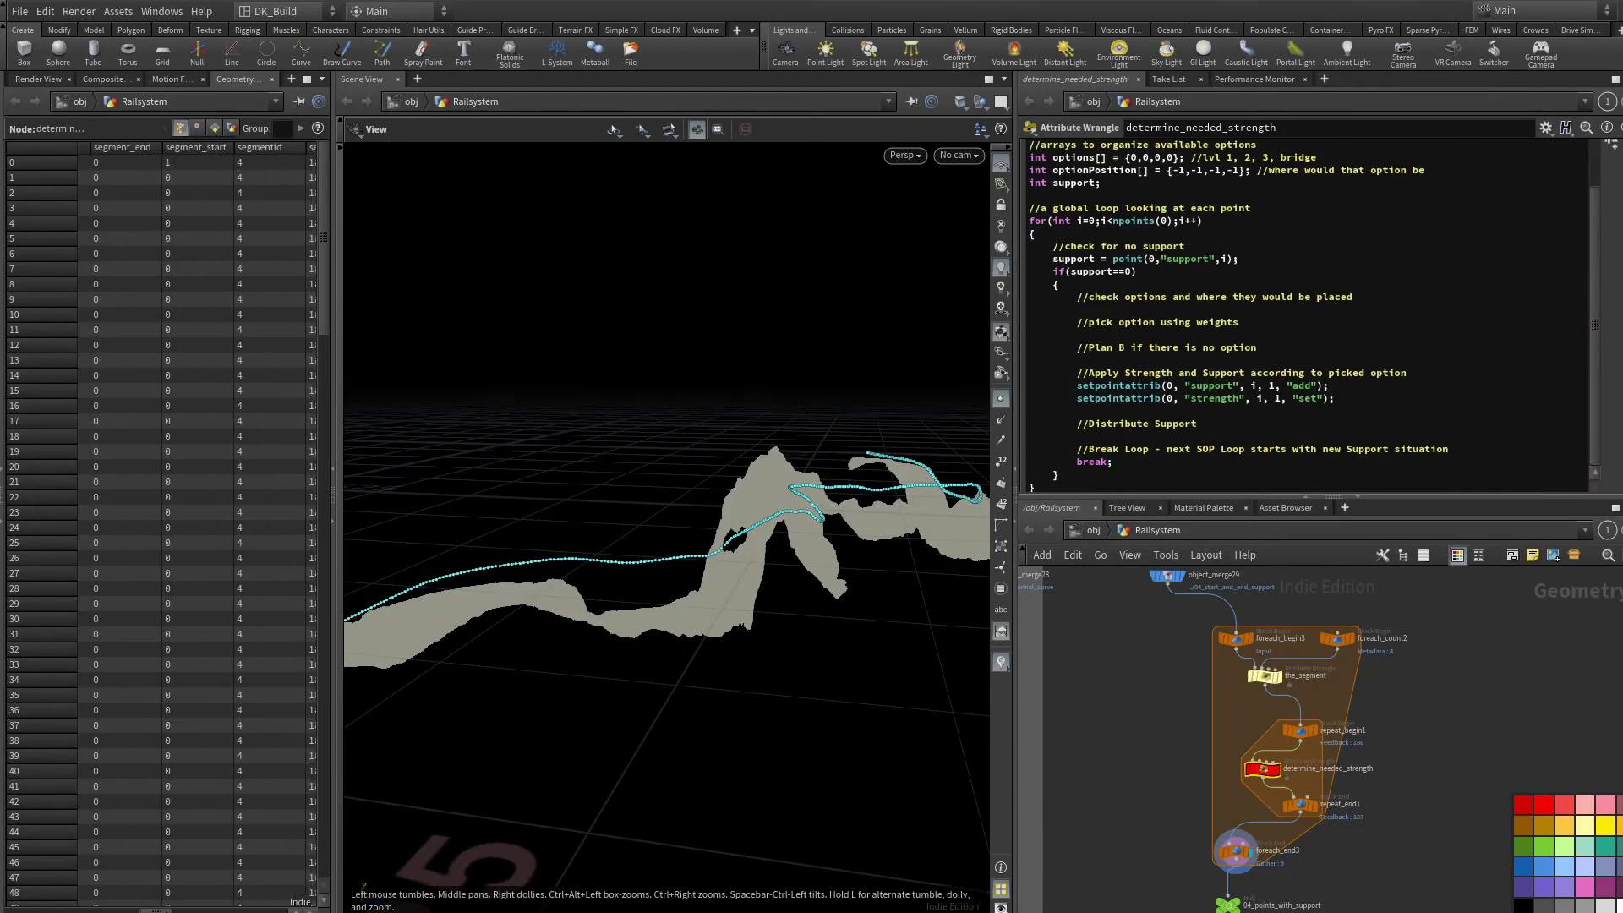
scroll(308, 352, right, 5)
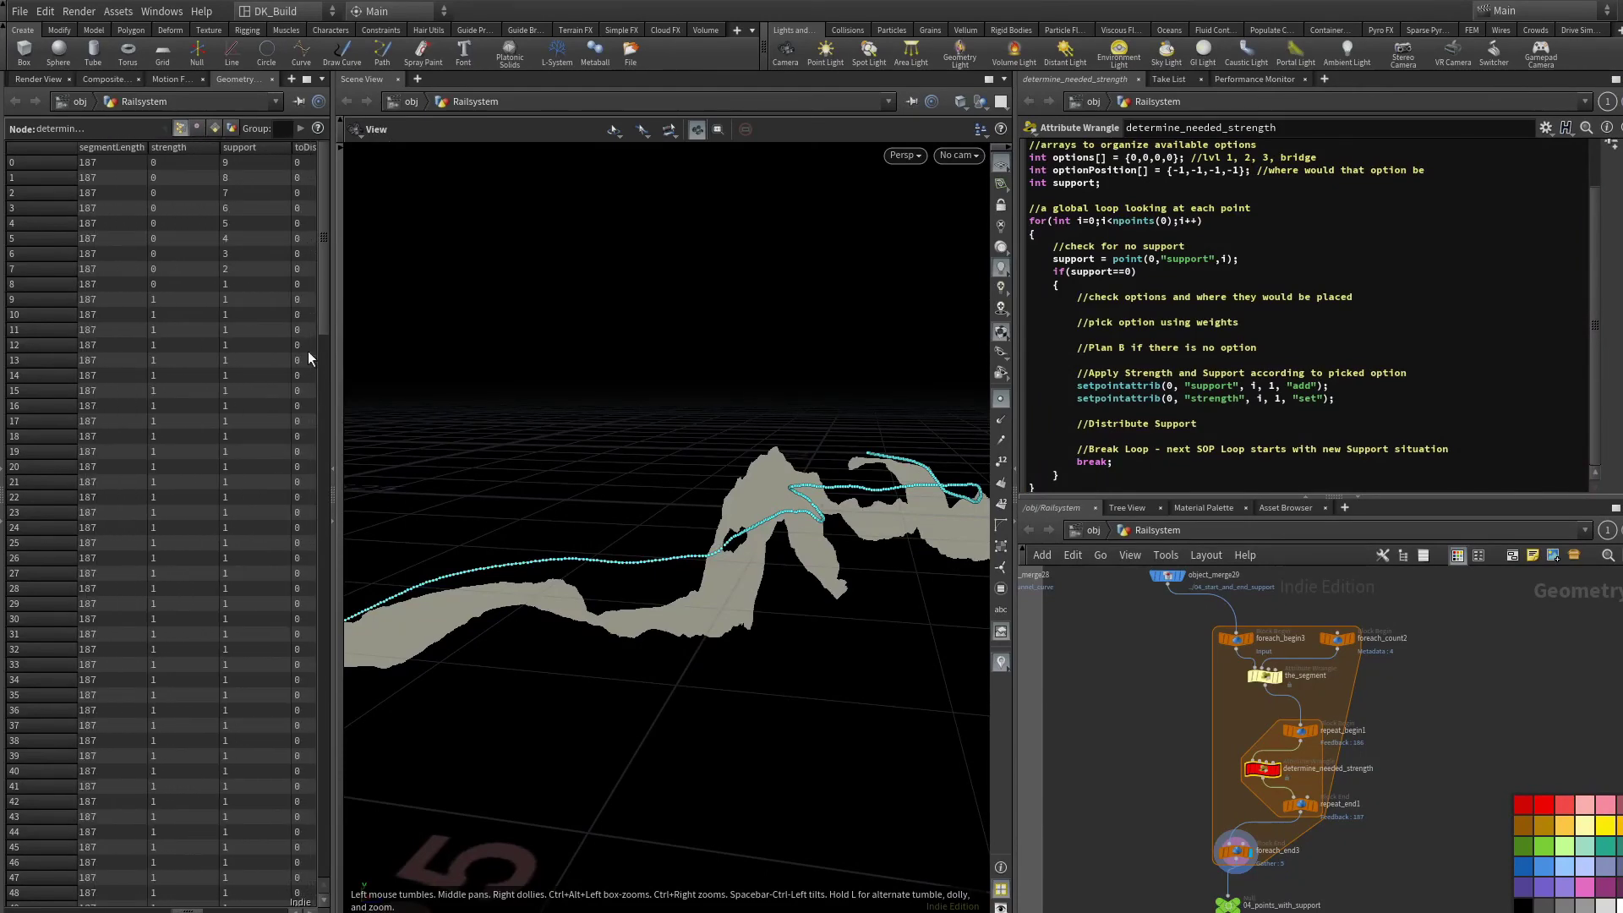
click(186, 147)
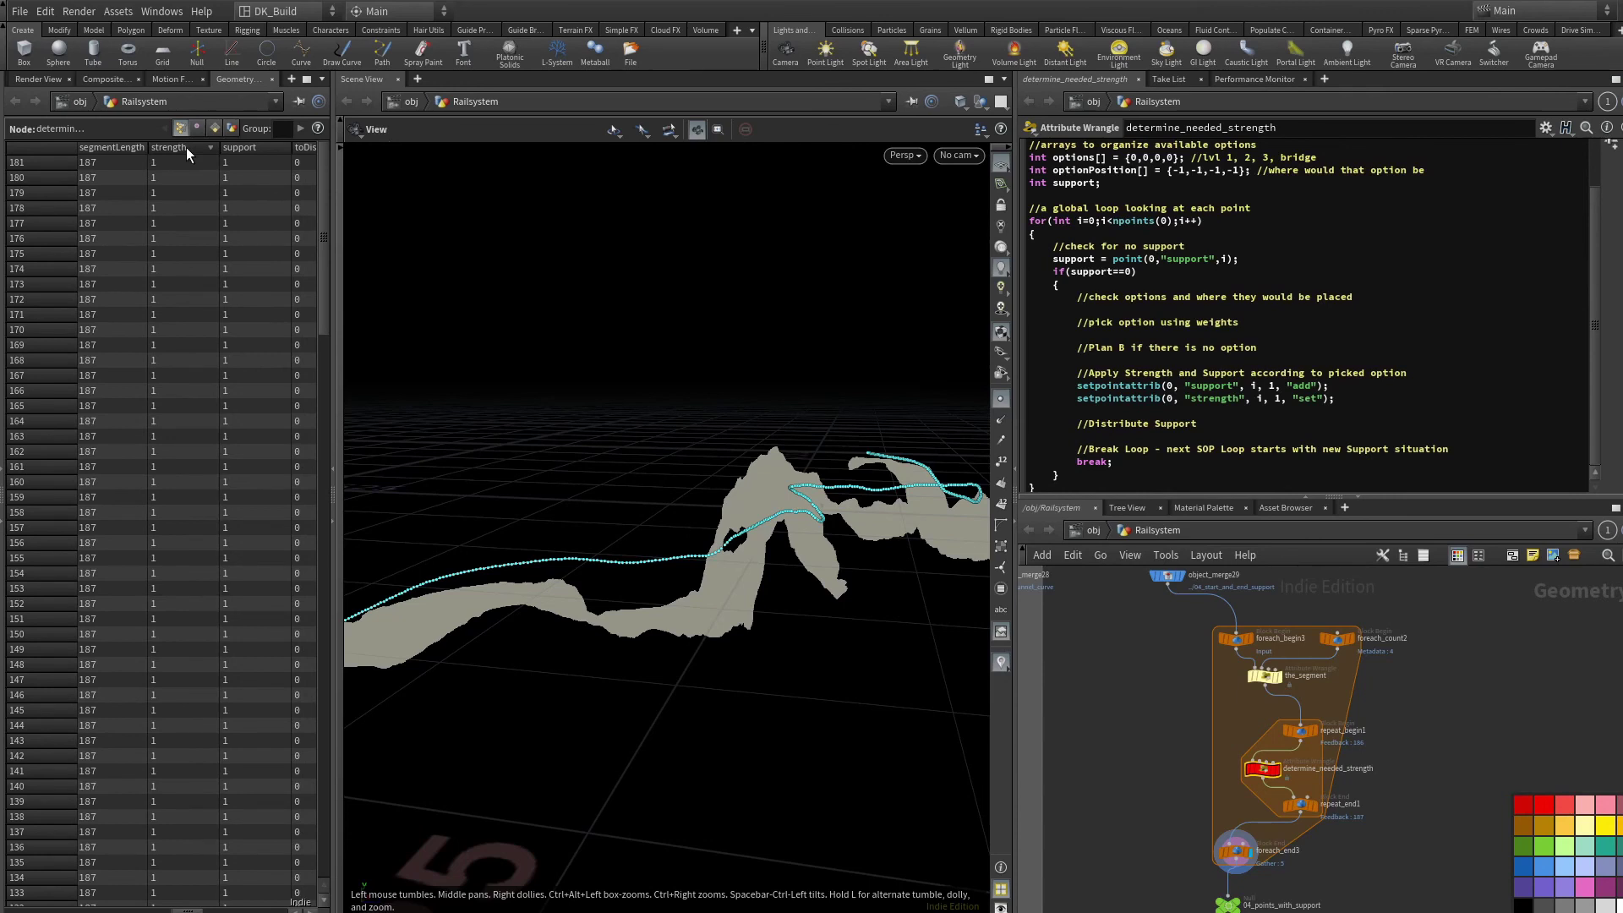
click(162, 147)
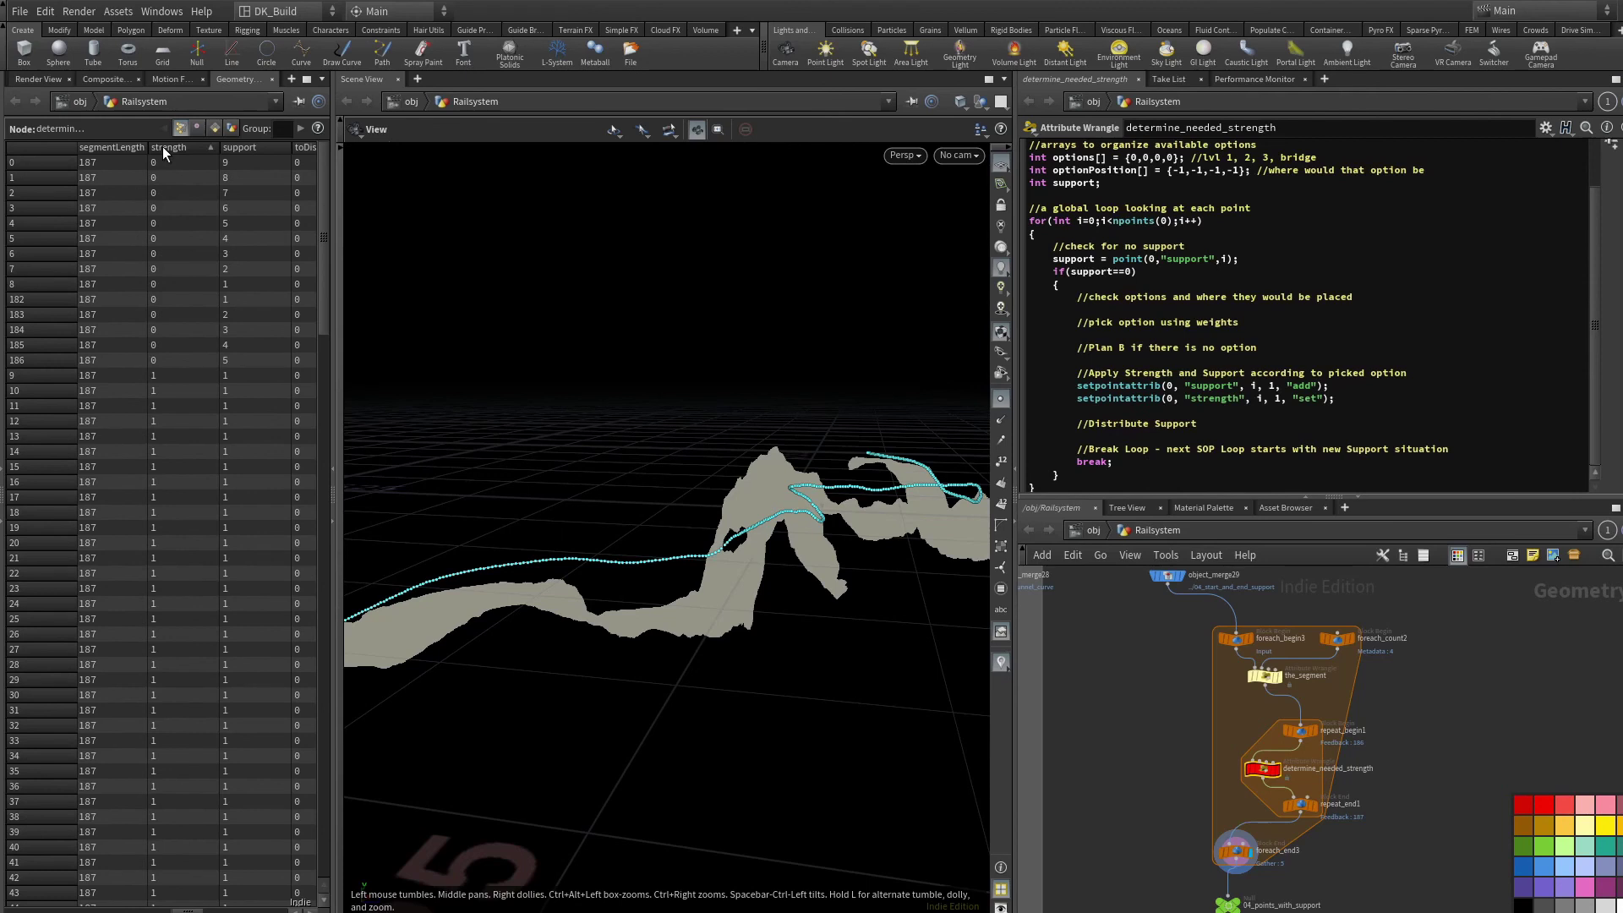
scroll(583, 646, up, 2)
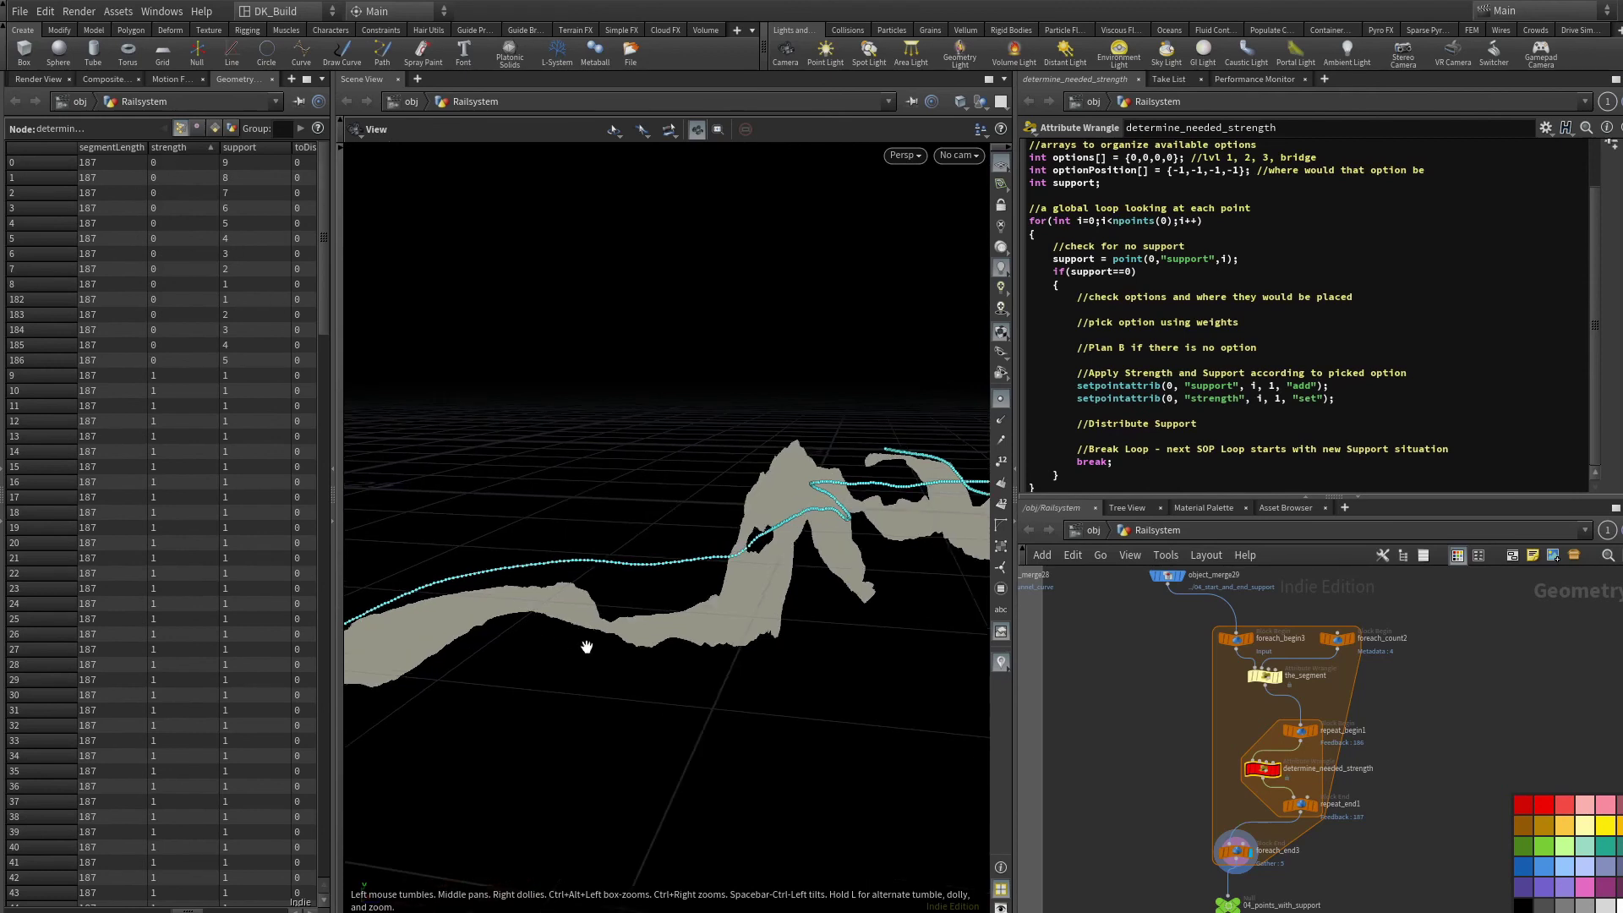
Enable the 'support' scene visualizer in the viewport display options.
key(d)
click(652, 805)
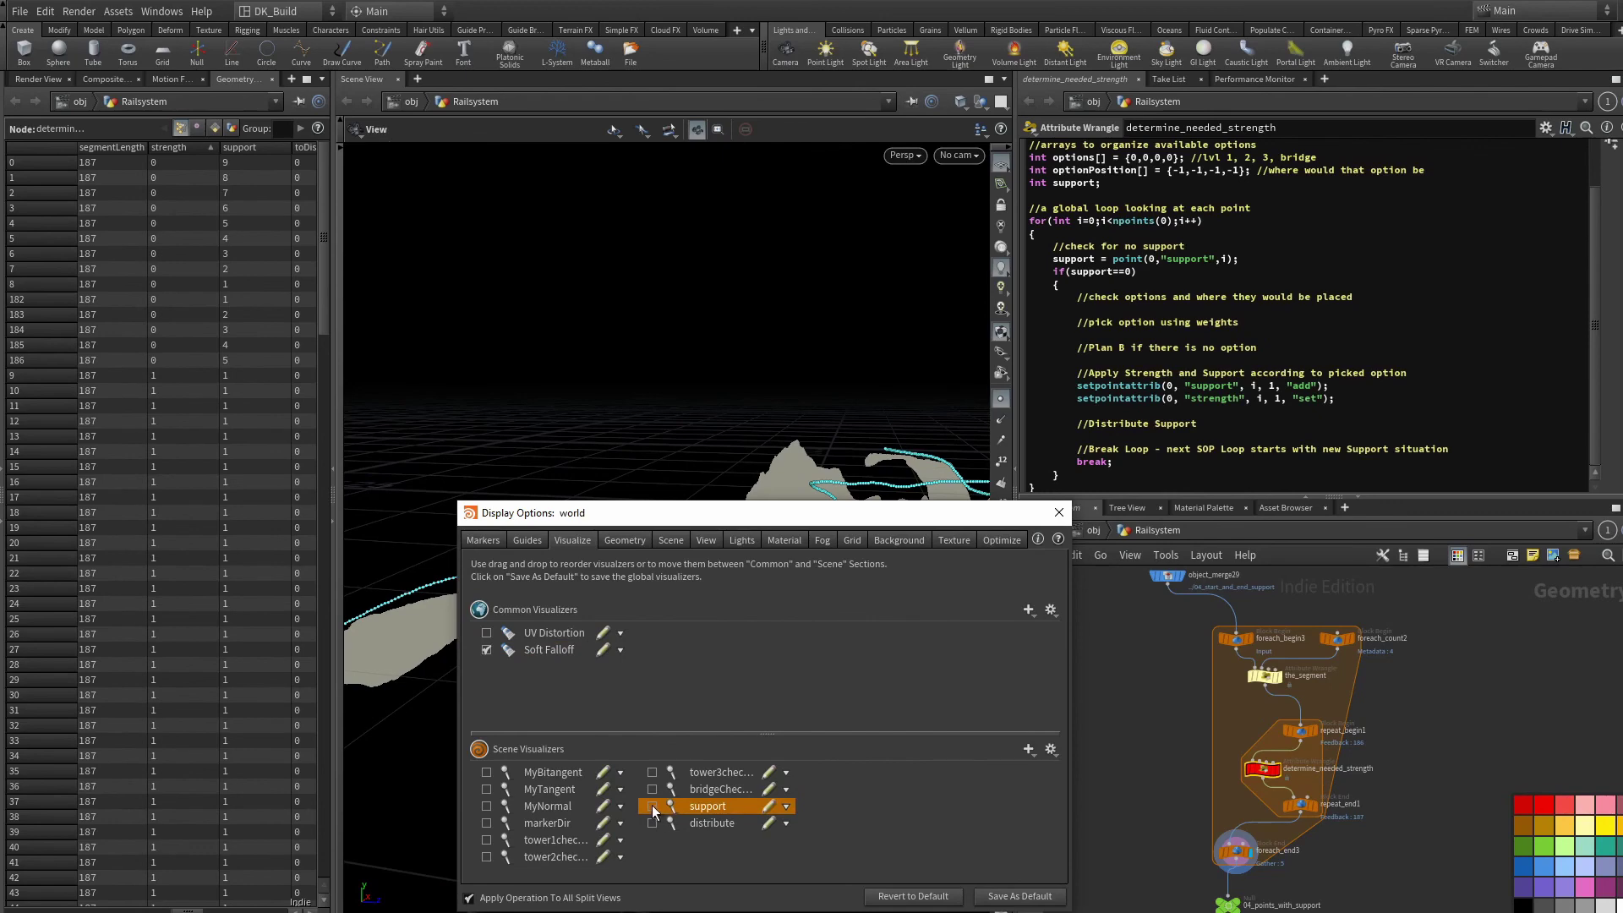
key(Escape)
Orbit and frame the rail to inspect its support labels across the terrain.
drag(651, 811, 797, 459)
drag(896, 546, 393, 401)
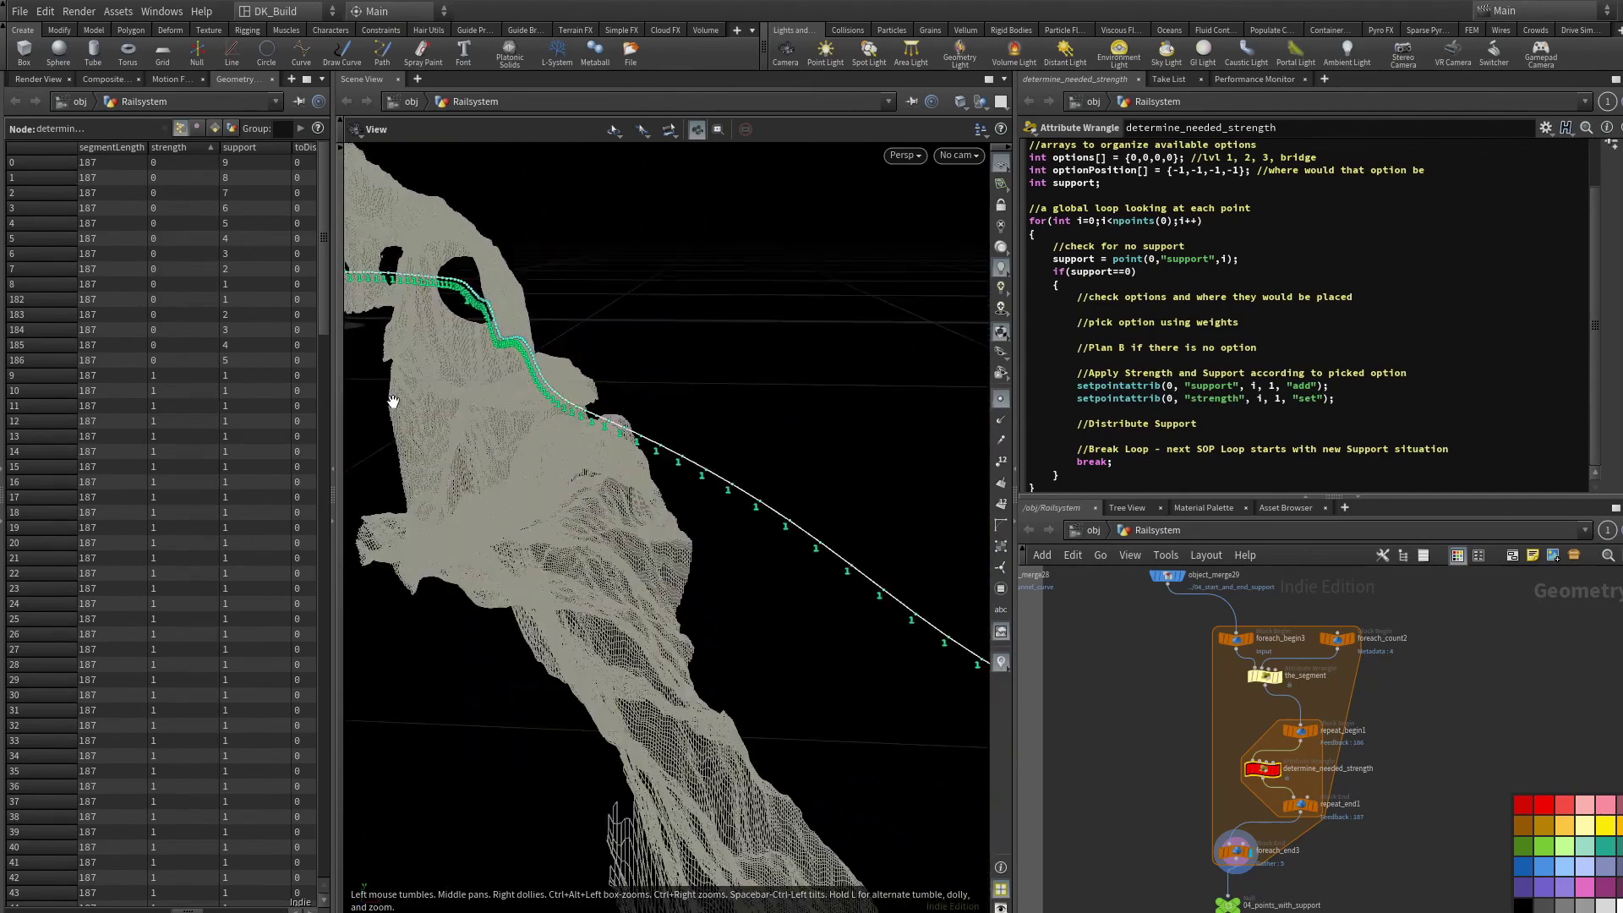
key(f)
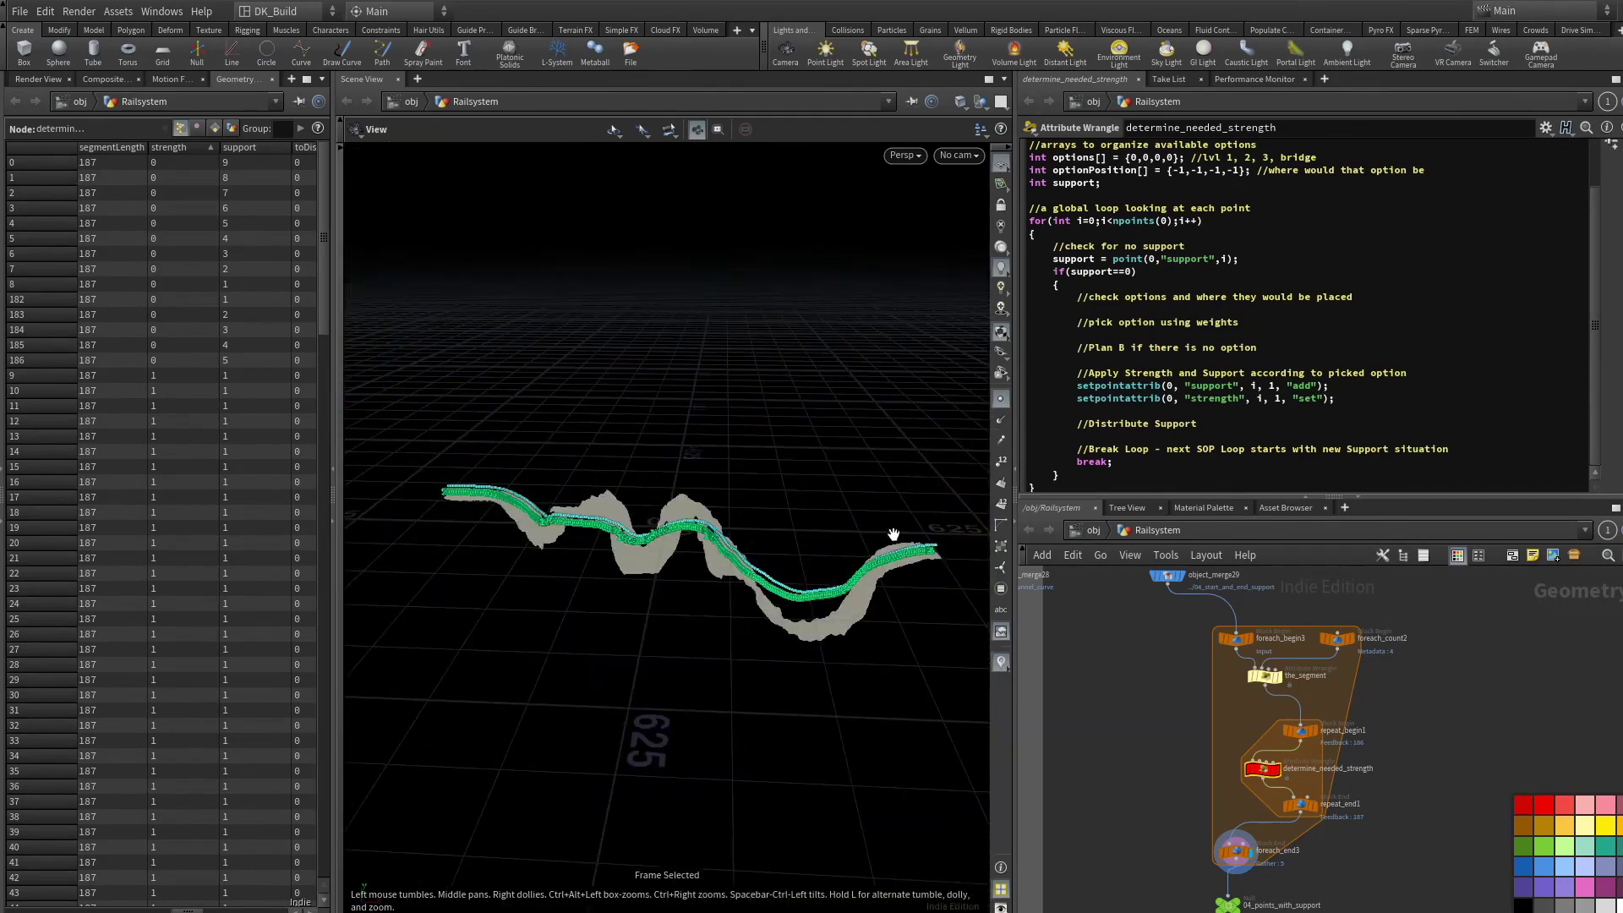
drag(894, 536, 688, 605)
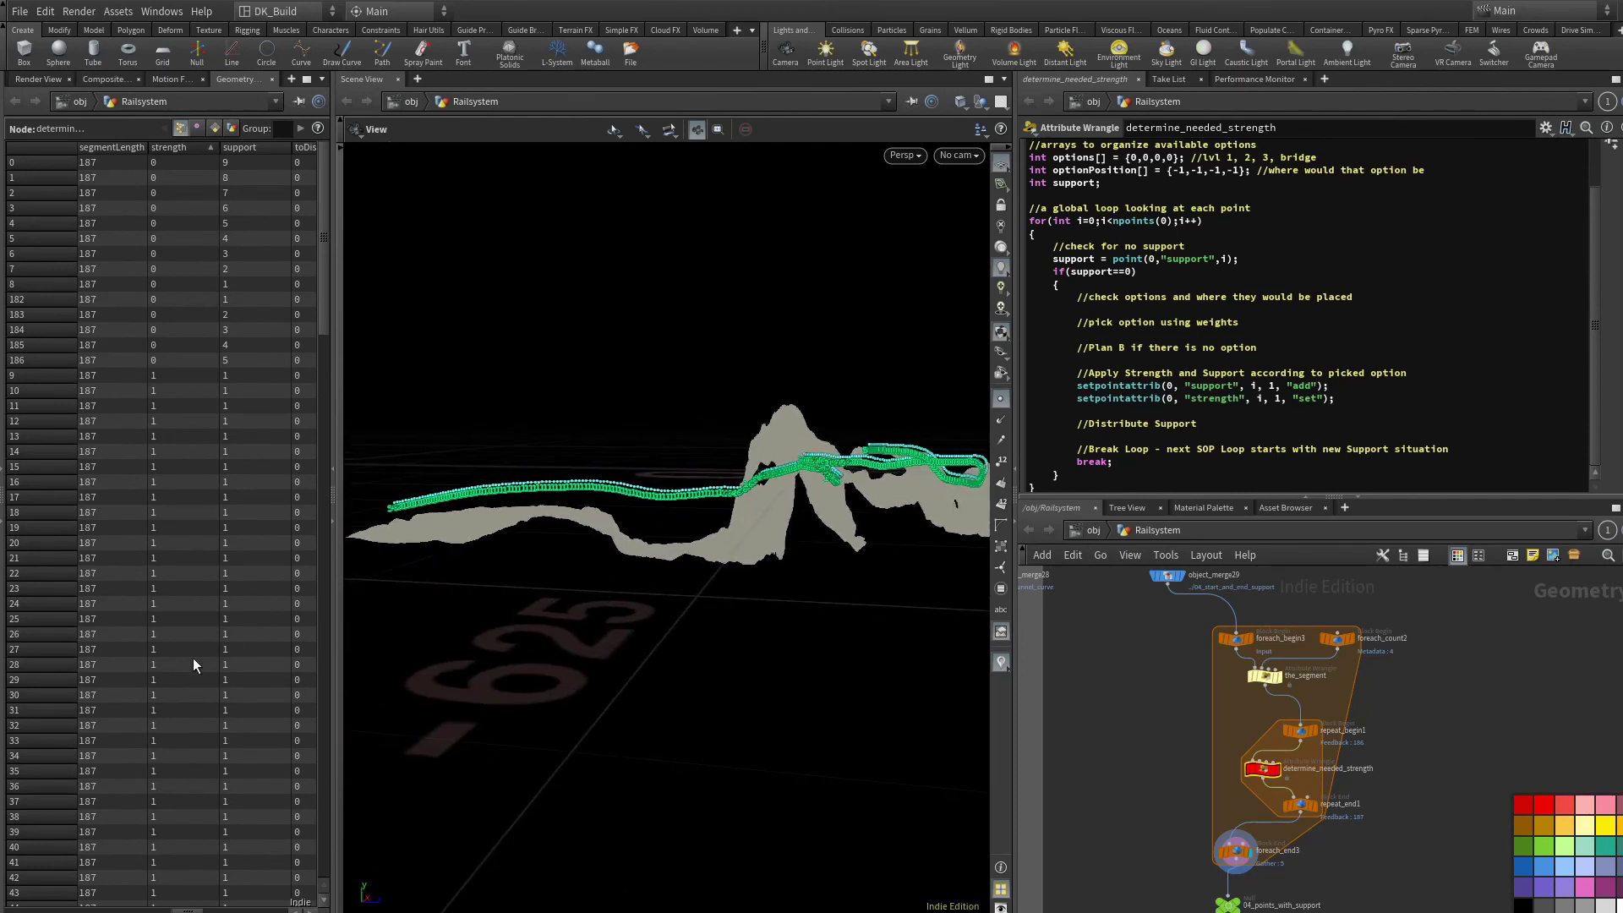
scroll(193, 658, down, 2)
scroll(188, 667, up, 2)
drag(542, 504, 580, 503)
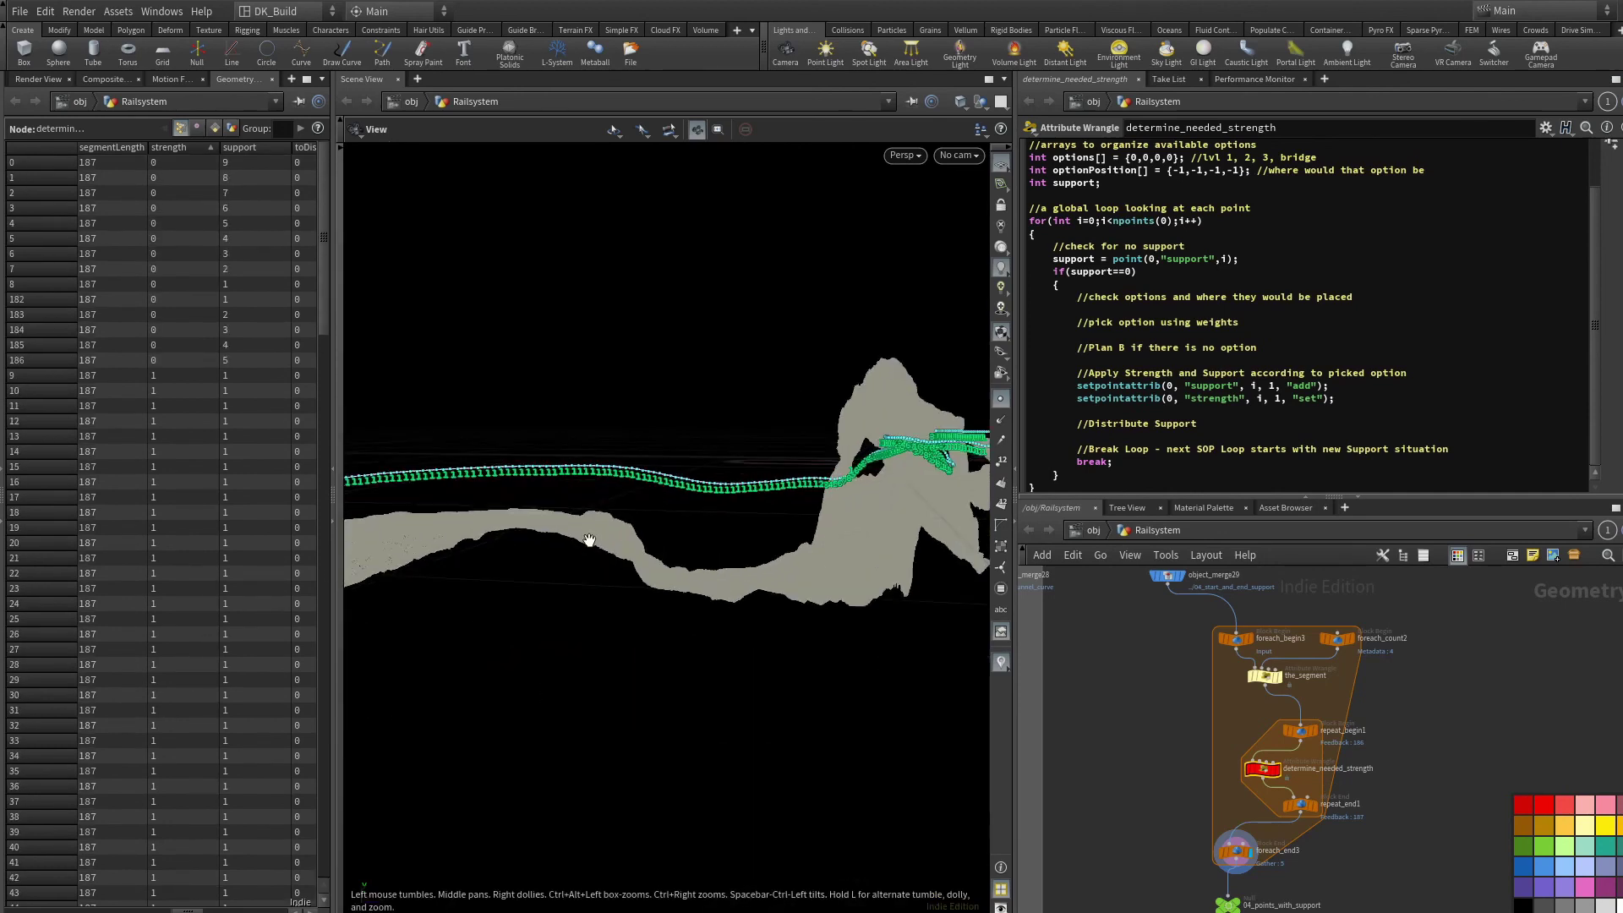